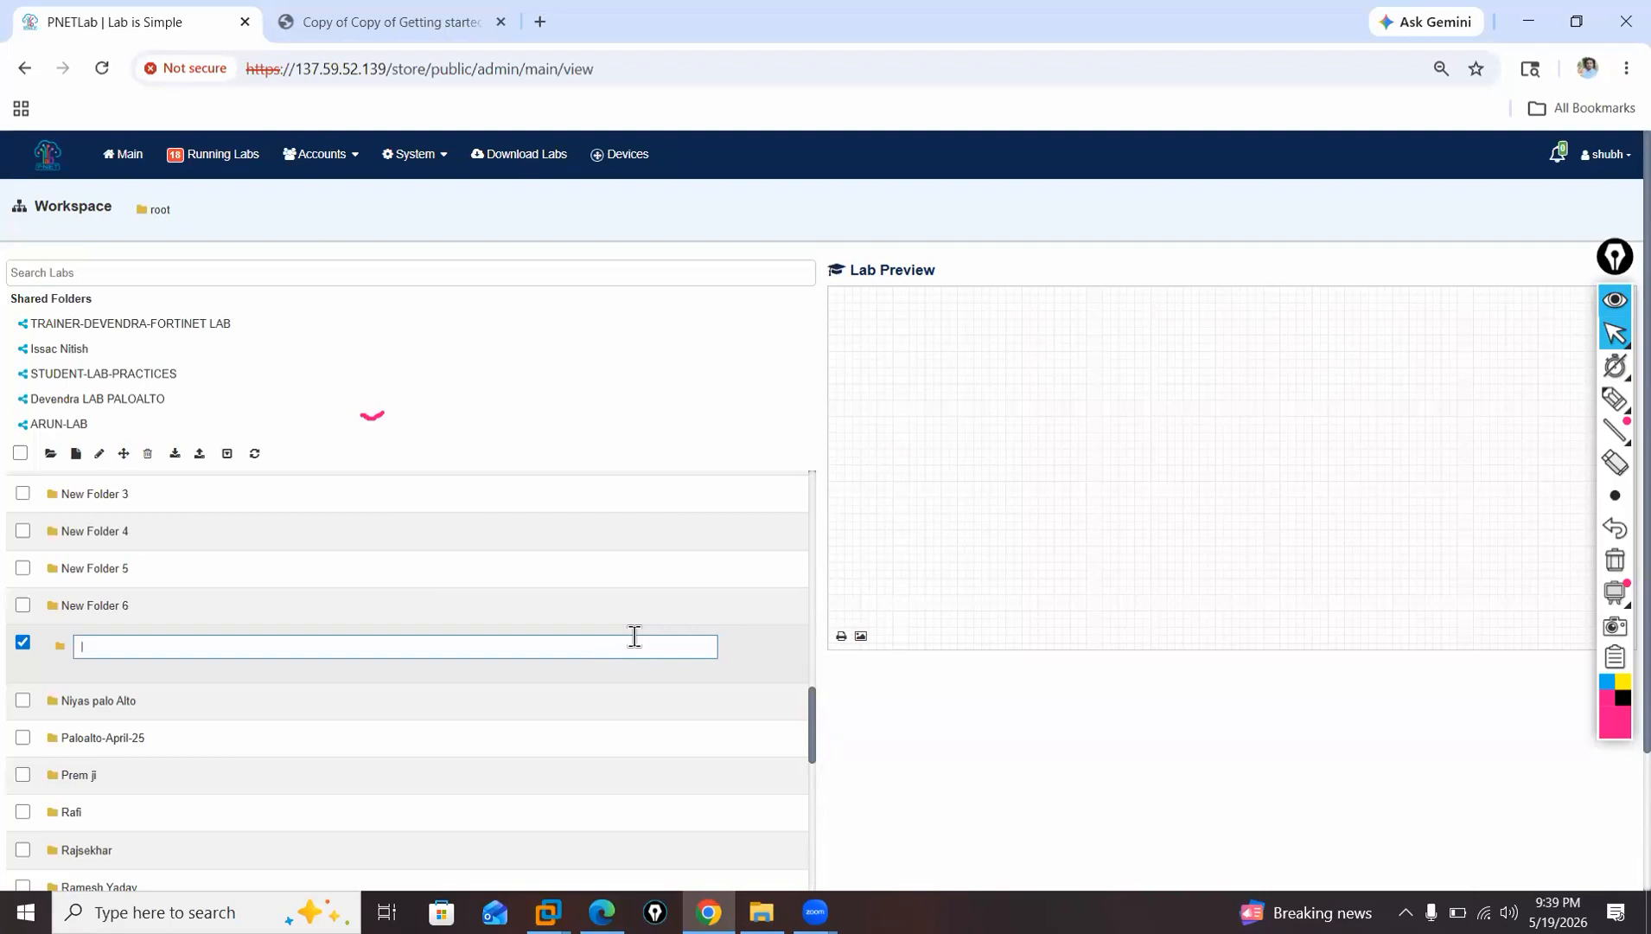
Rename the selected new folder as "Batch-19-May-By" followed by the trainer's first name.
type("Batch-19-")
type("May-By SZubhansh")
key("BackSpace")
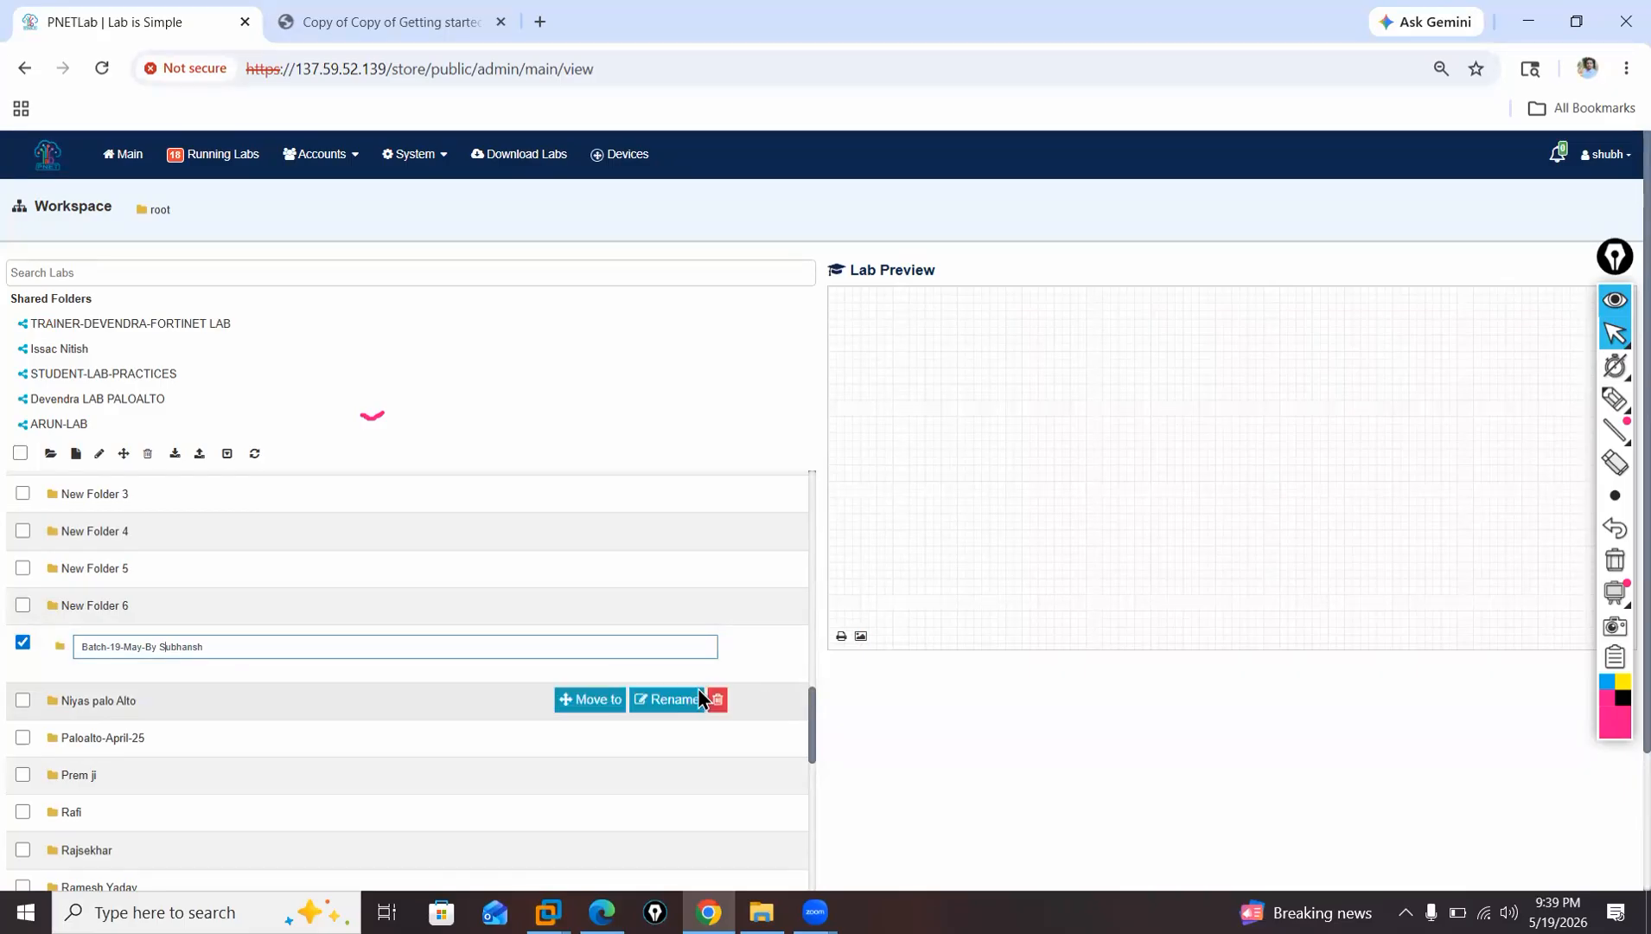
key("Return")
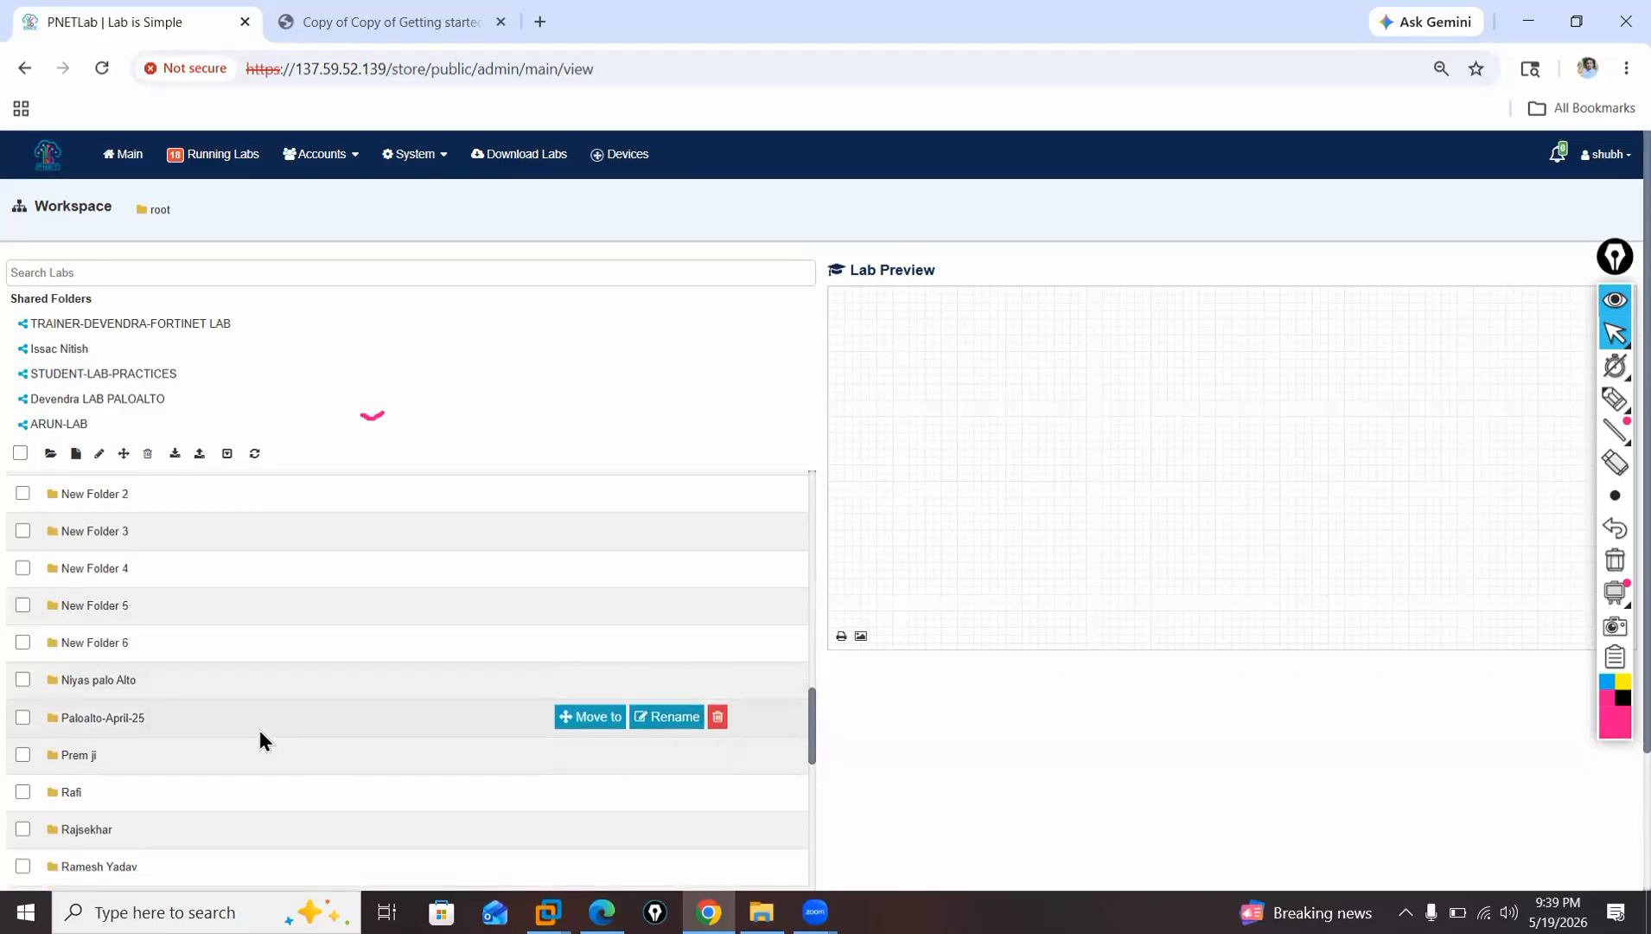
Look through the root workspace list, from the first folders down to the lab files, for the batch folder and unused new folders.
scroll(259, 740, "down", 8)
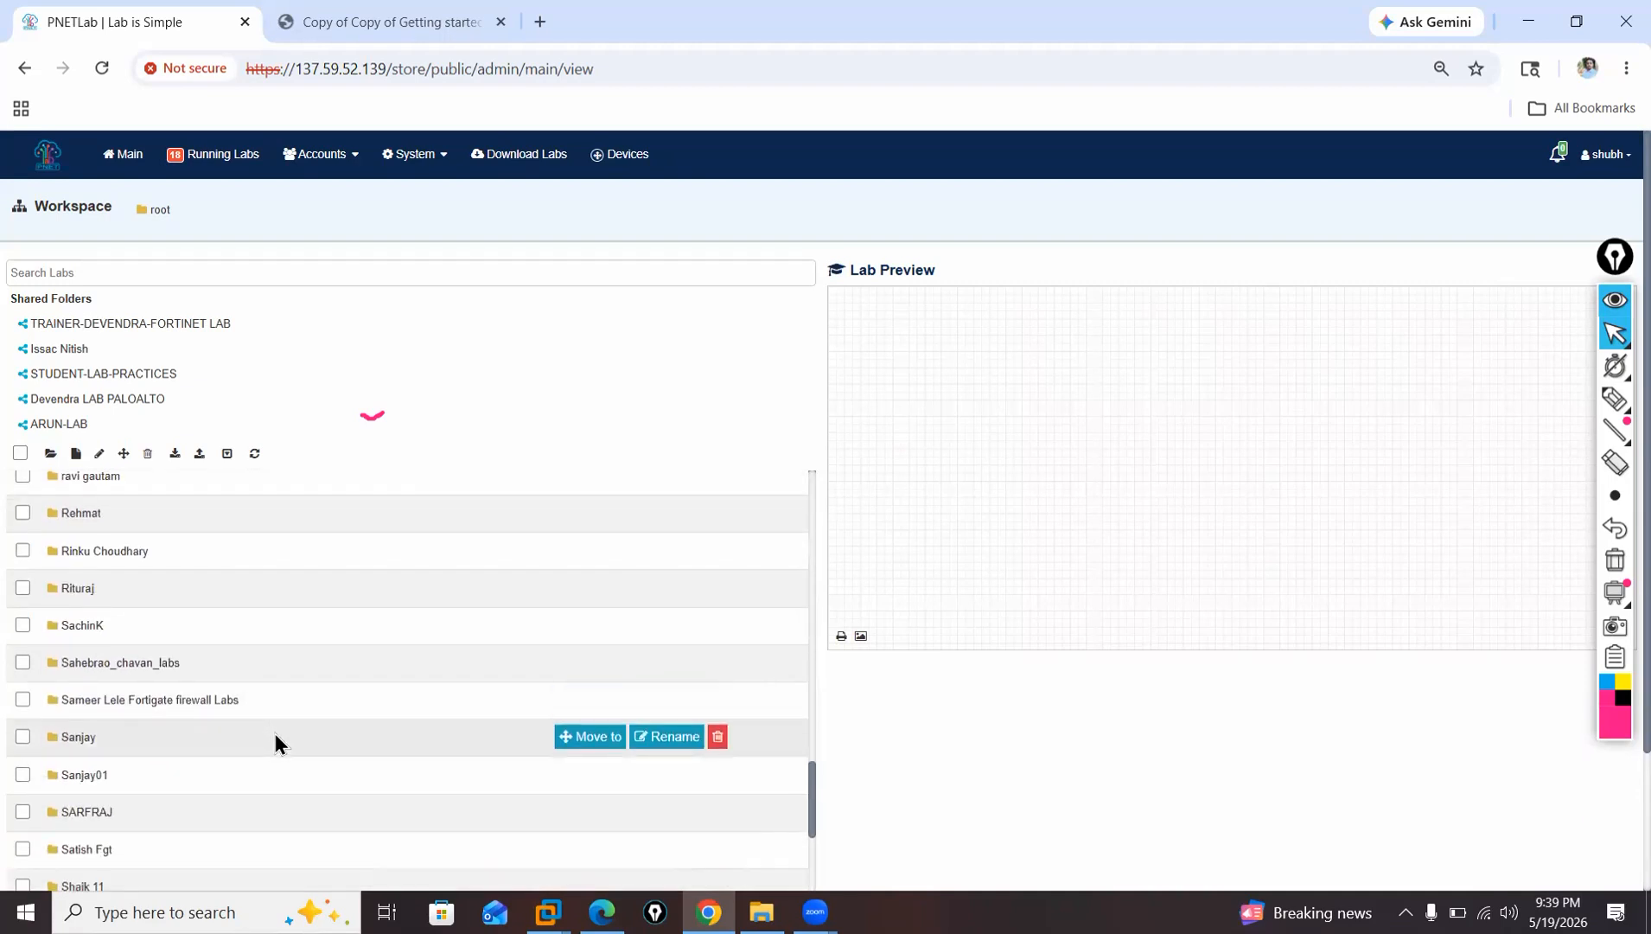
scroll(243, 670, "up", 15)
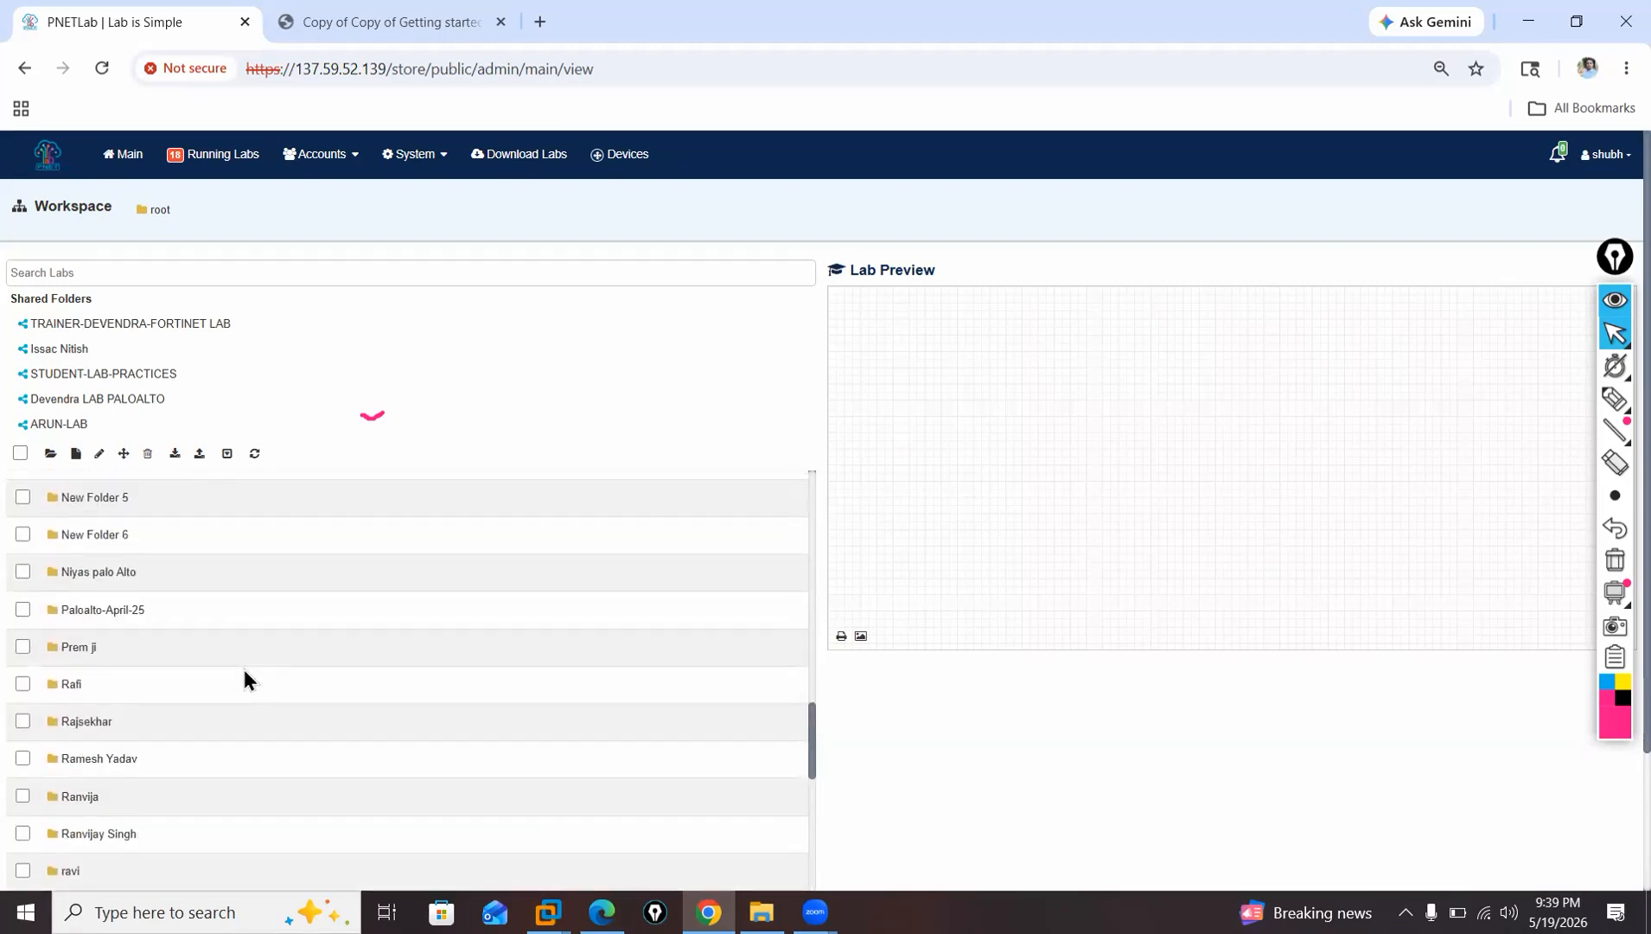
scroll(247, 666, "up", 5)
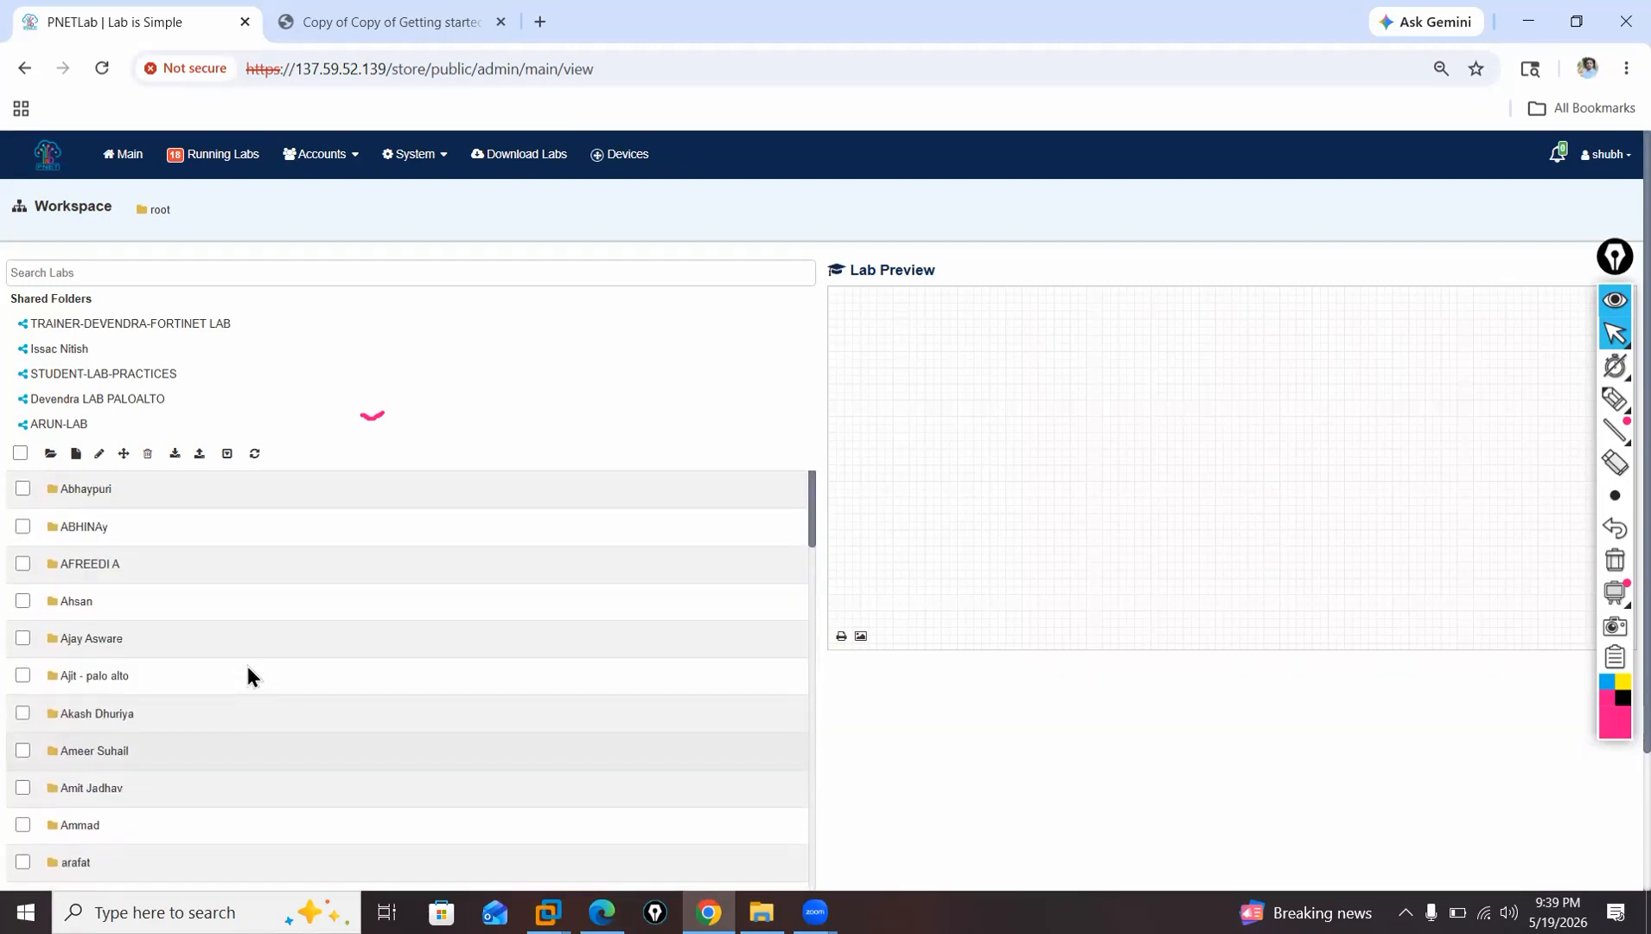
scroll(247, 667, "down", 3)
scroll(247, 666, "up", 3)
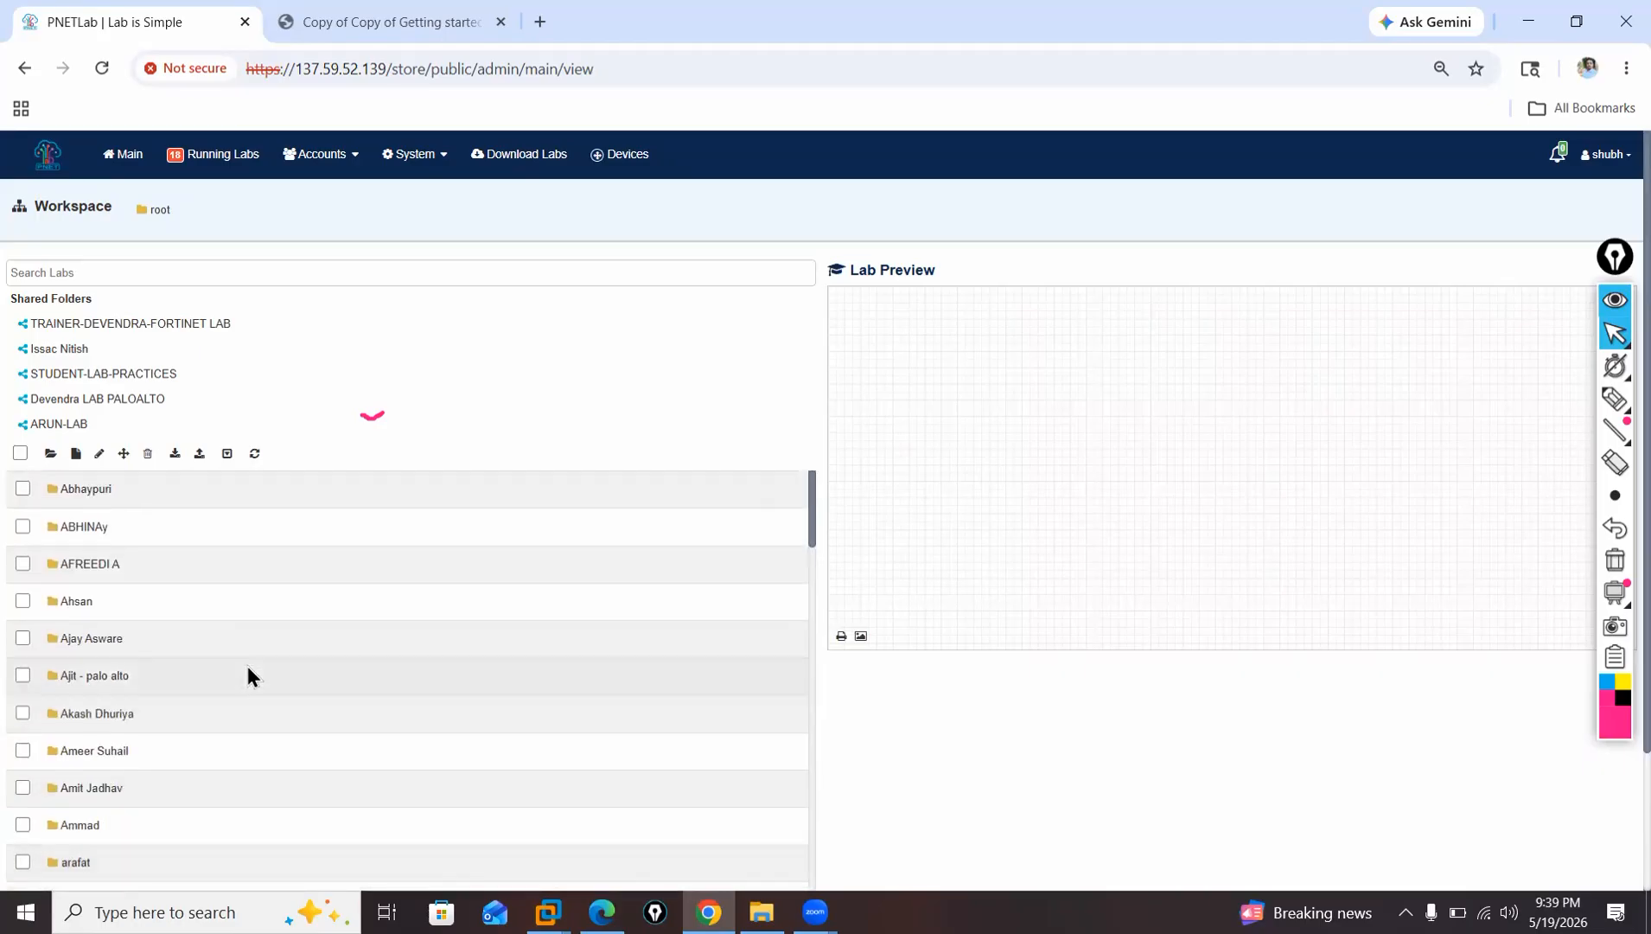
scroll(248, 667, "down", 4)
scroll(247, 666, "down", 5)
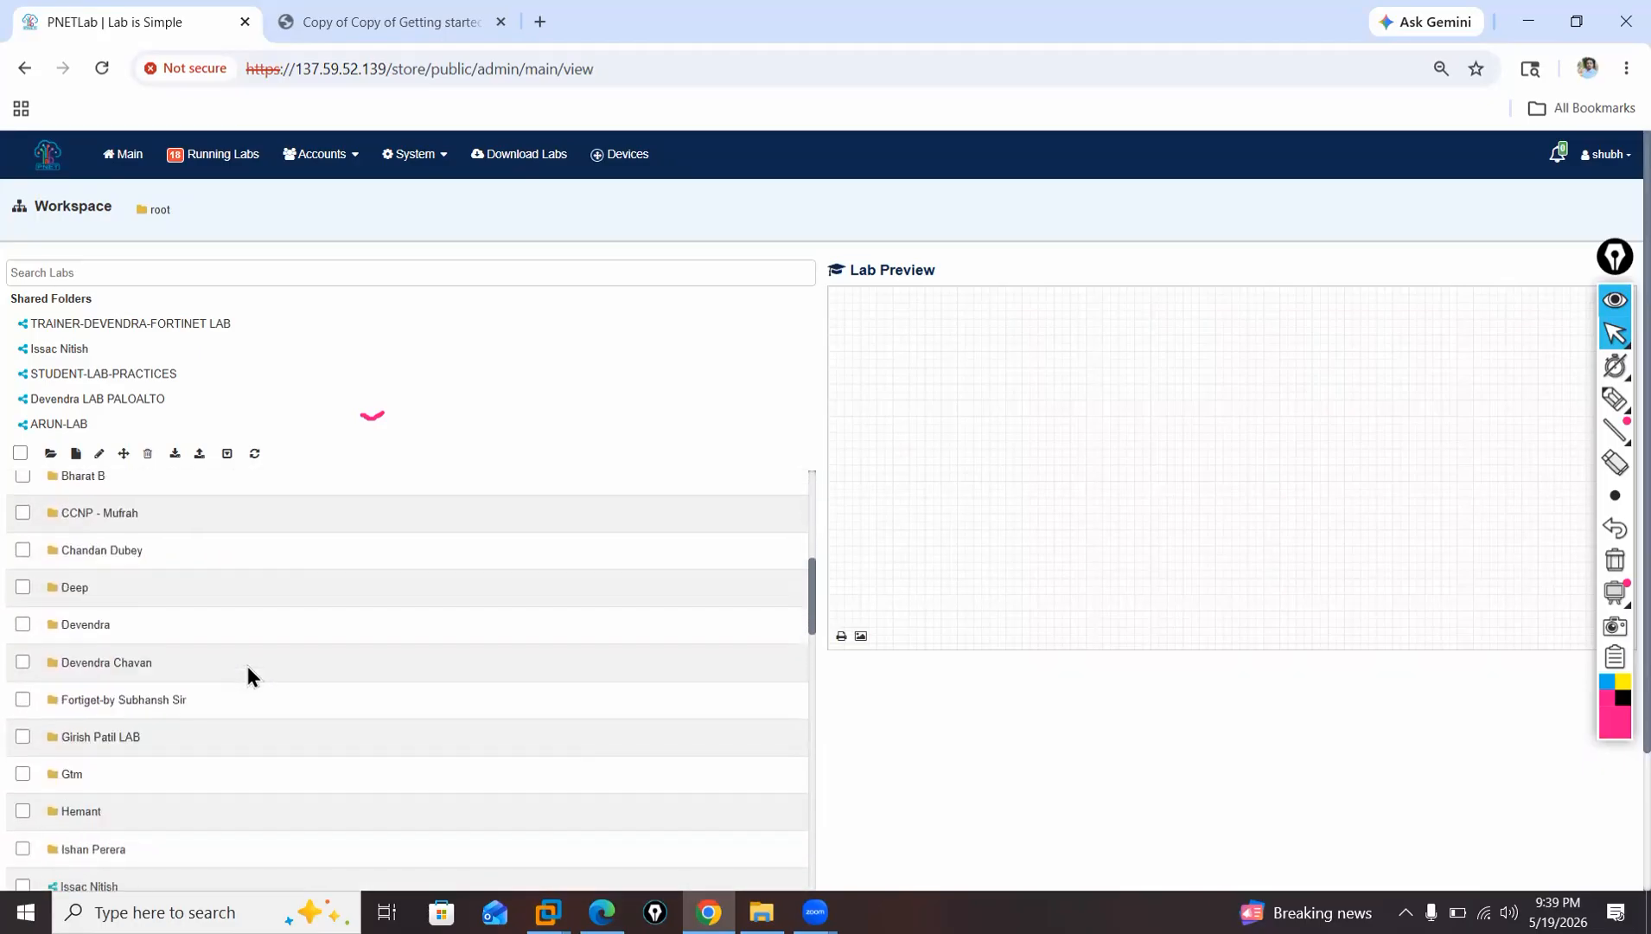
scroll(247, 666, "down", 10)
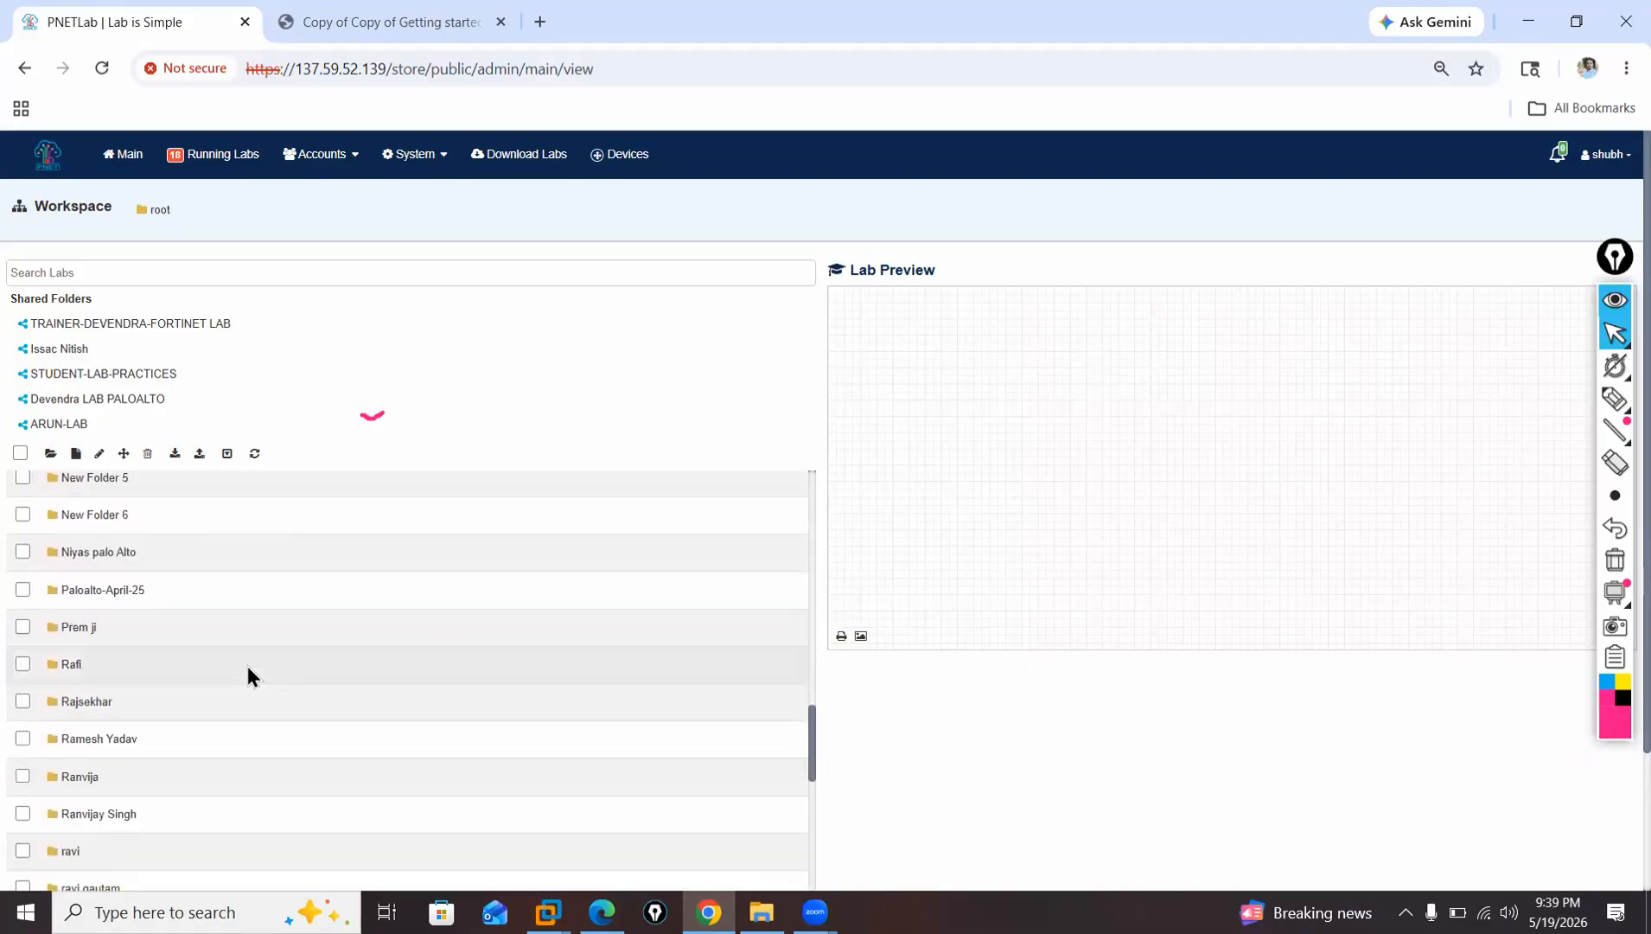
scroll(248, 666, "down", 4)
scroll(248, 676, "down", 8)
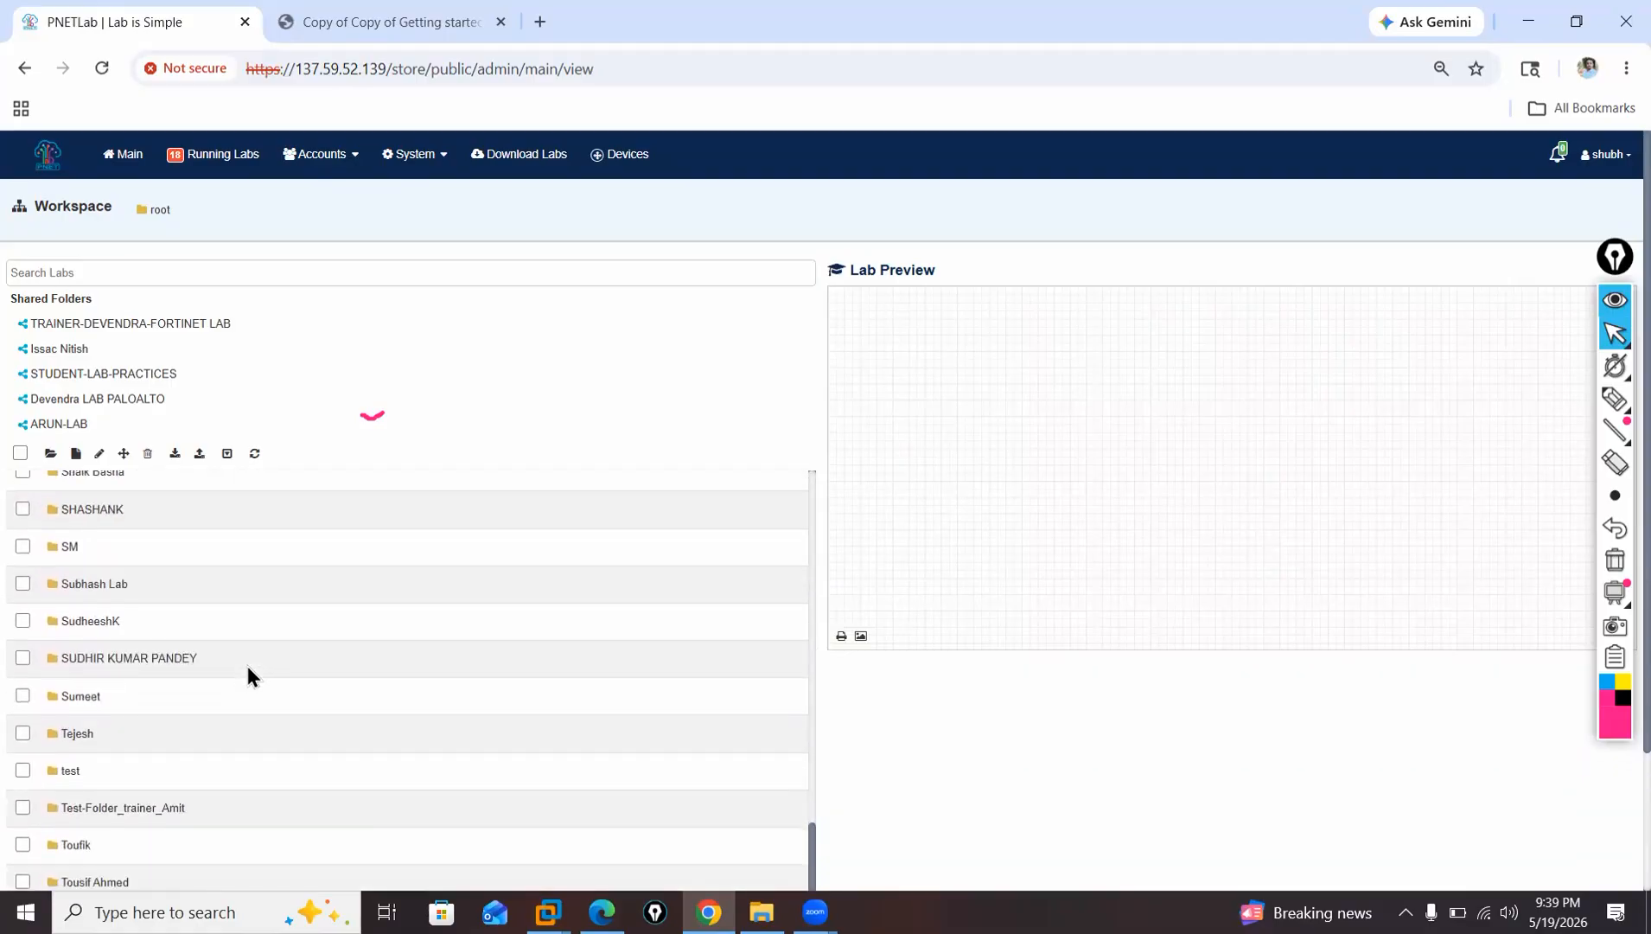
scroll(247, 676, "down", 5)
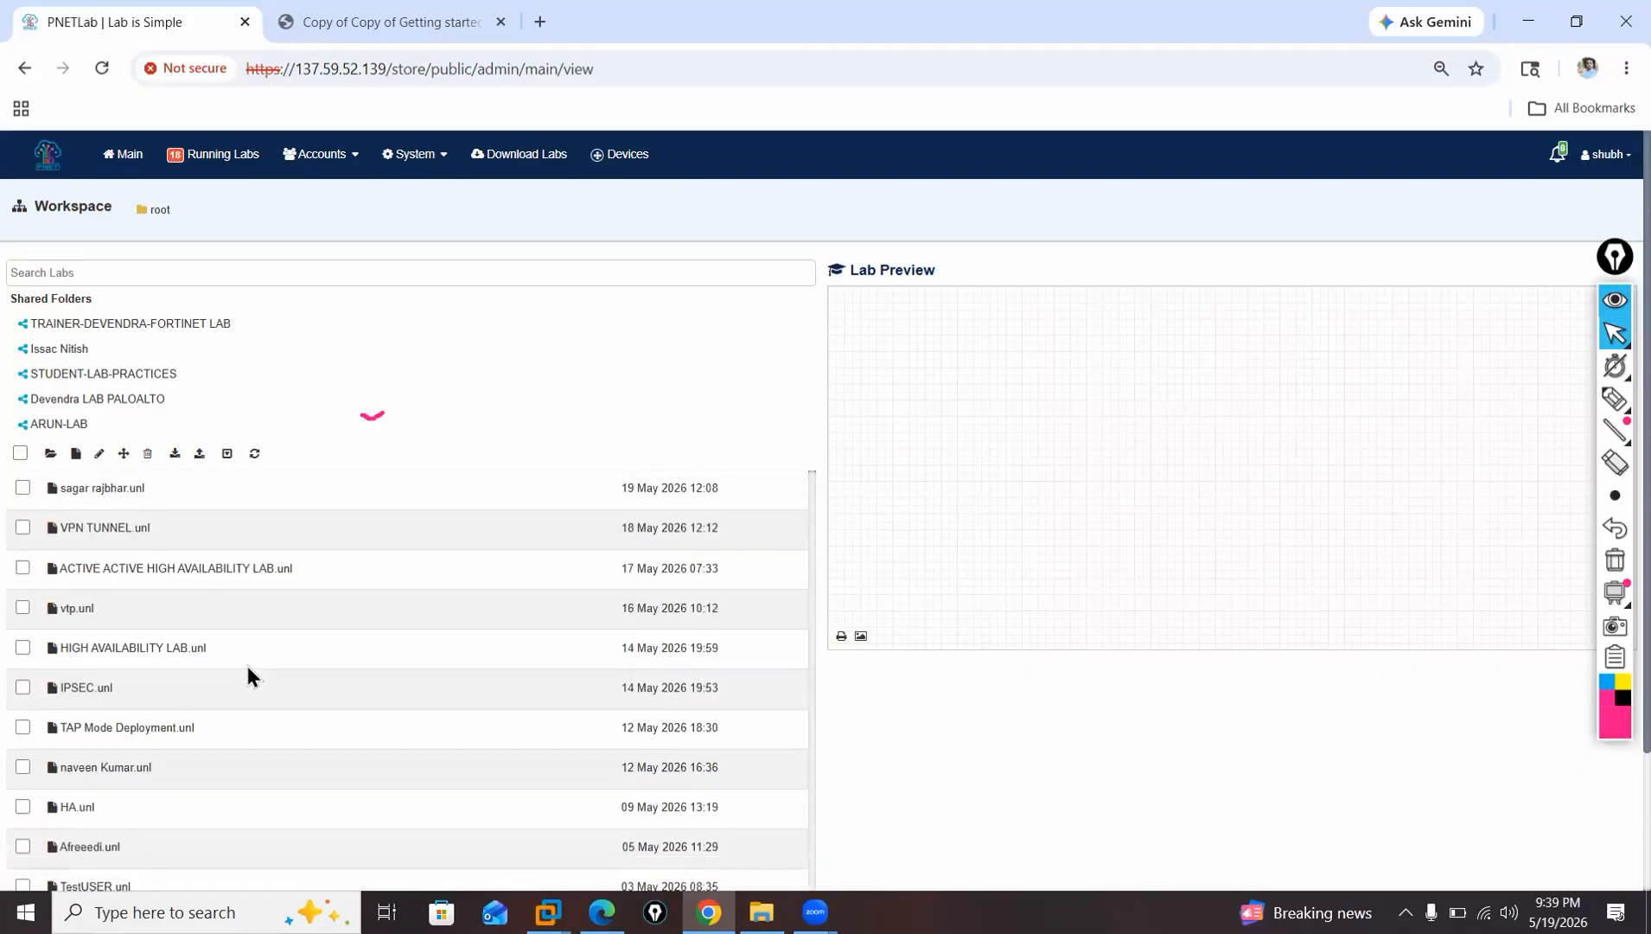
scroll(247, 676, "up", 12)
scroll(260, 619, "up", 10)
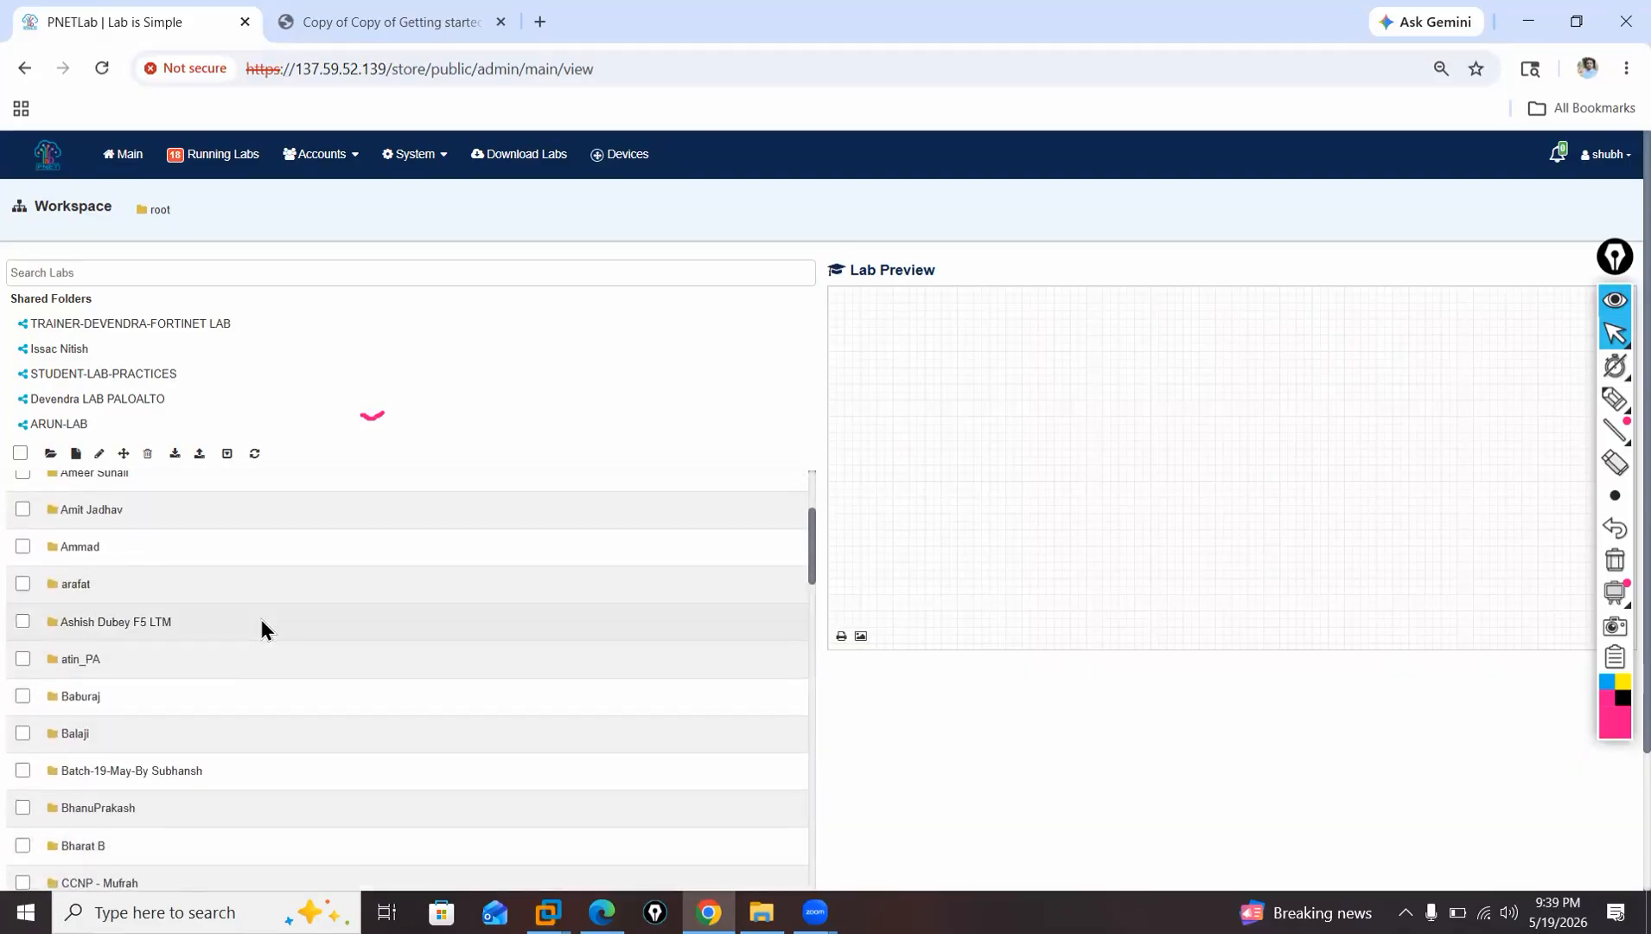
scroll(273, 619, "down", 3)
scroll(273, 619, "down", 2)
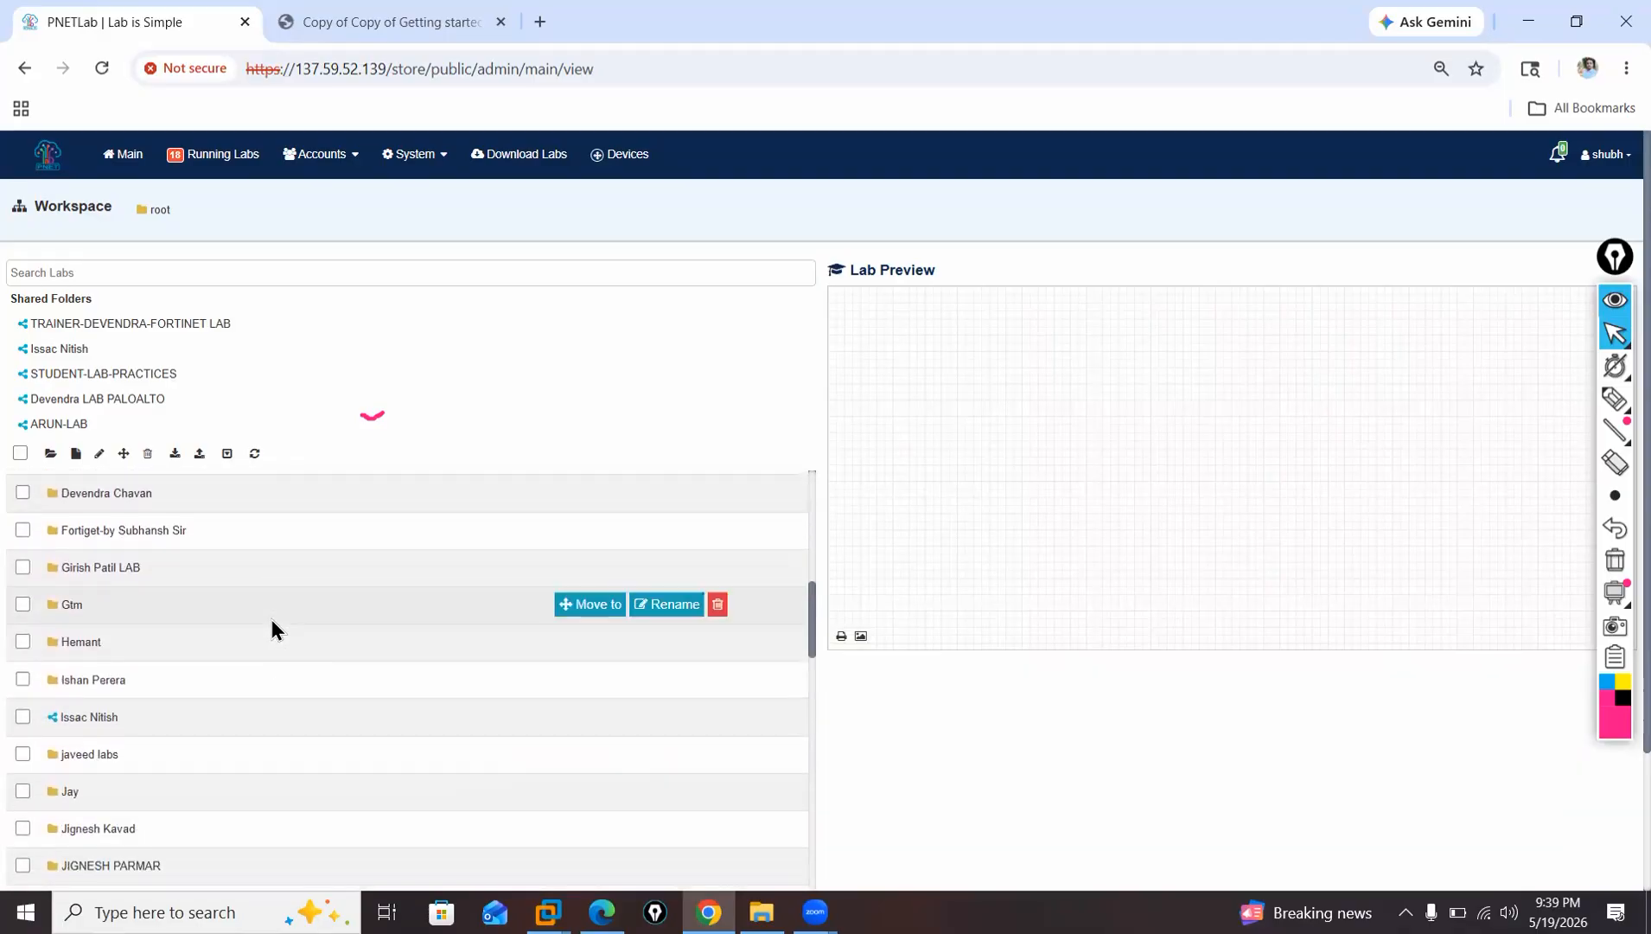
scroll(270, 619, "down", 4)
scroll(270, 619, "down", 5)
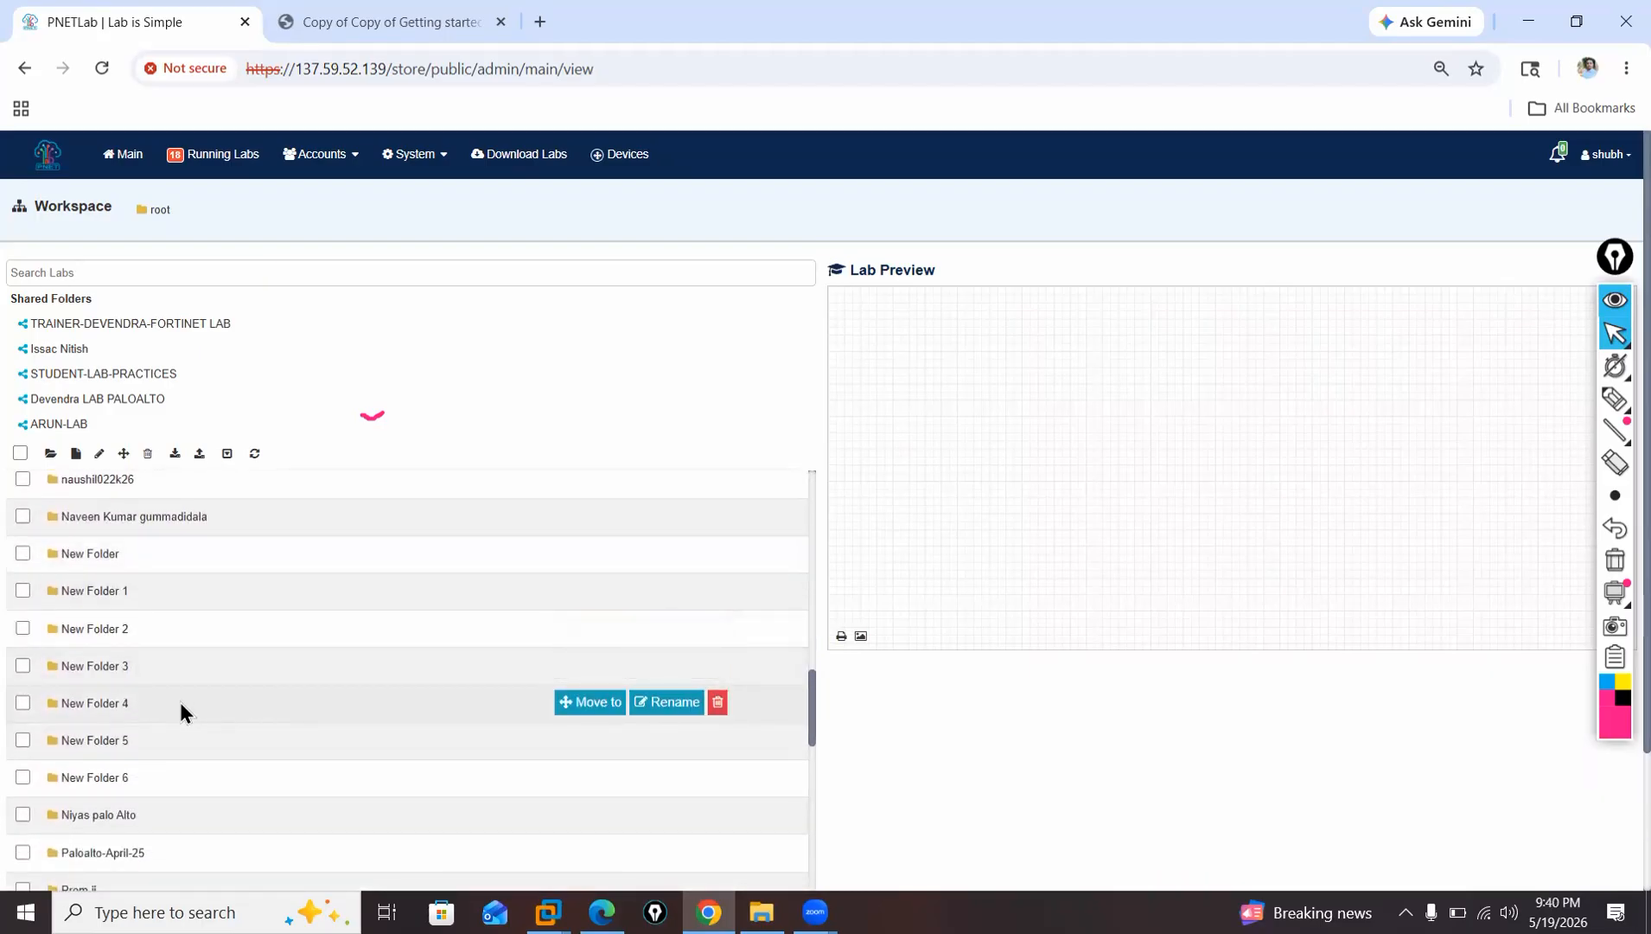
Rename New Folder 4 as "Paloalto by" followed by the trainer's first name and "-20May".
scroll(153, 654, "down", 2)
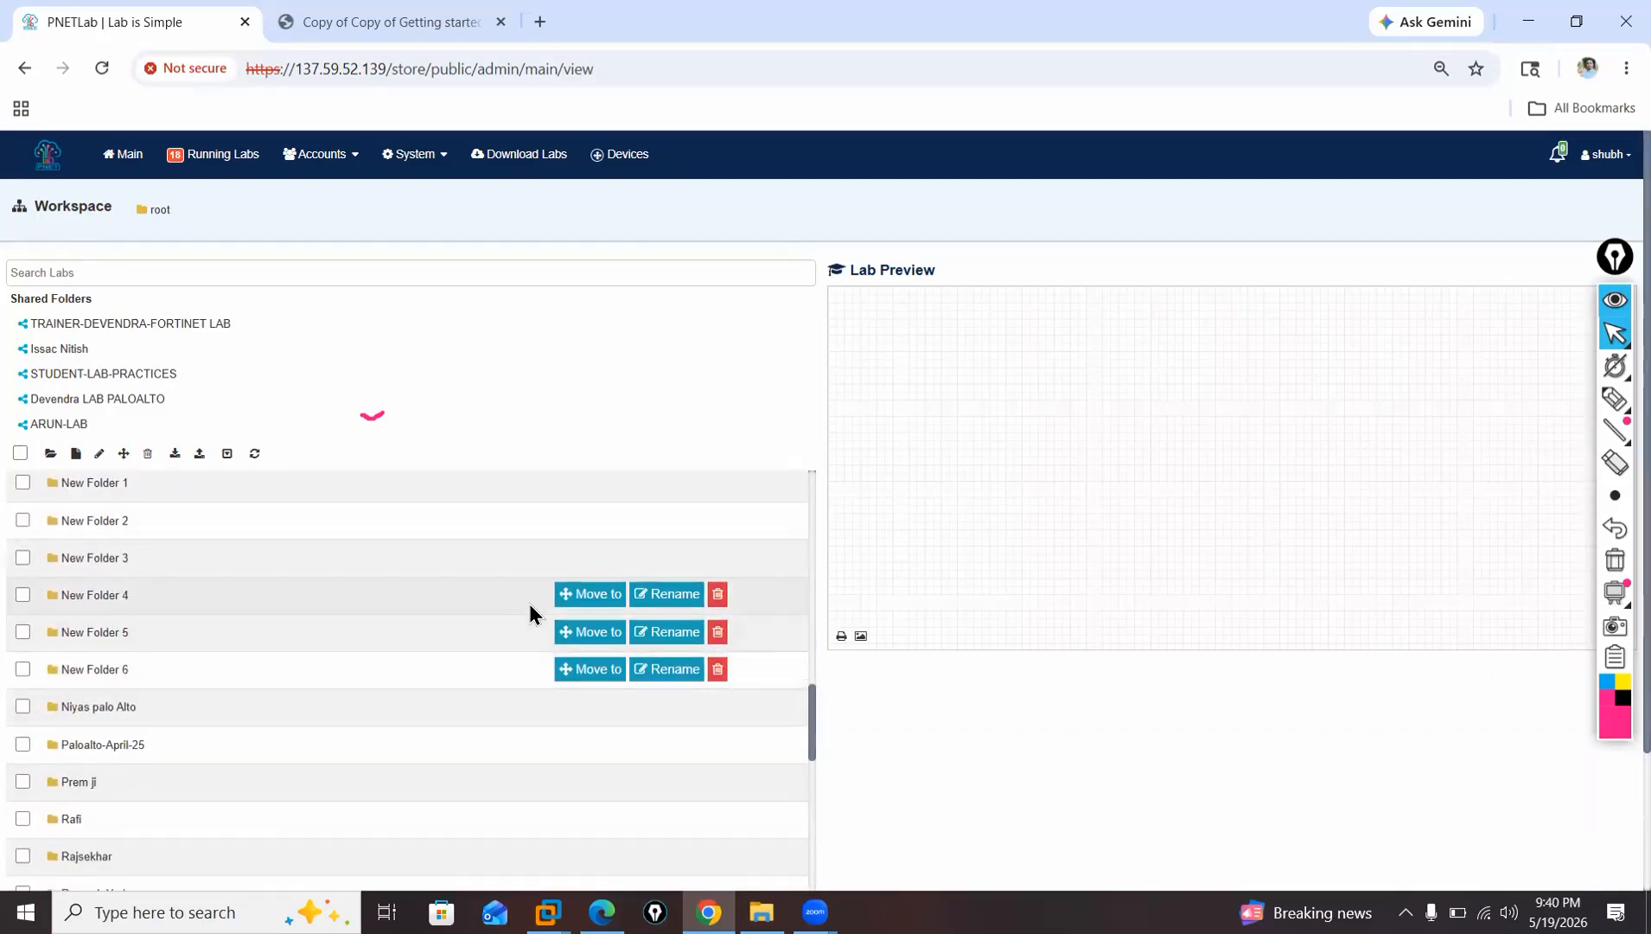
left_click(653, 596)
key("BackSpace")
key("BackSpace")
key("BackSpace")
key("BackSpace")
key("BackSpace")
key("BackSpace")
key("BackSpace")
key("BackSpace")
key("BackSpace")
key("BackSpace")
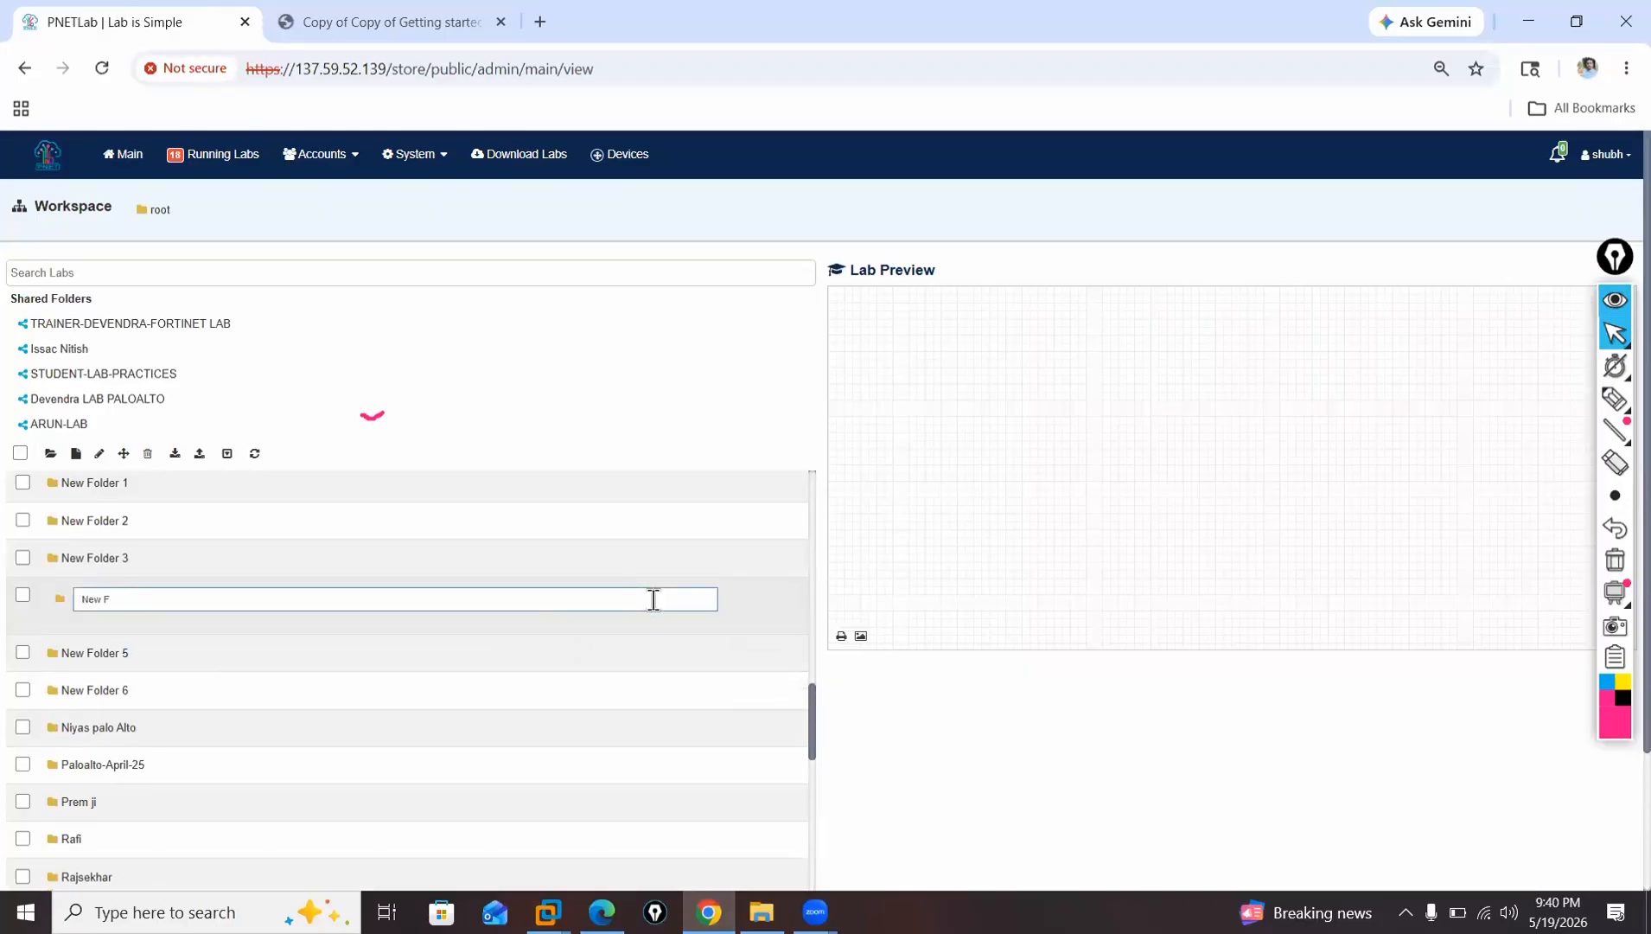
type("Paloalto by s")
type("May")
key("Return")
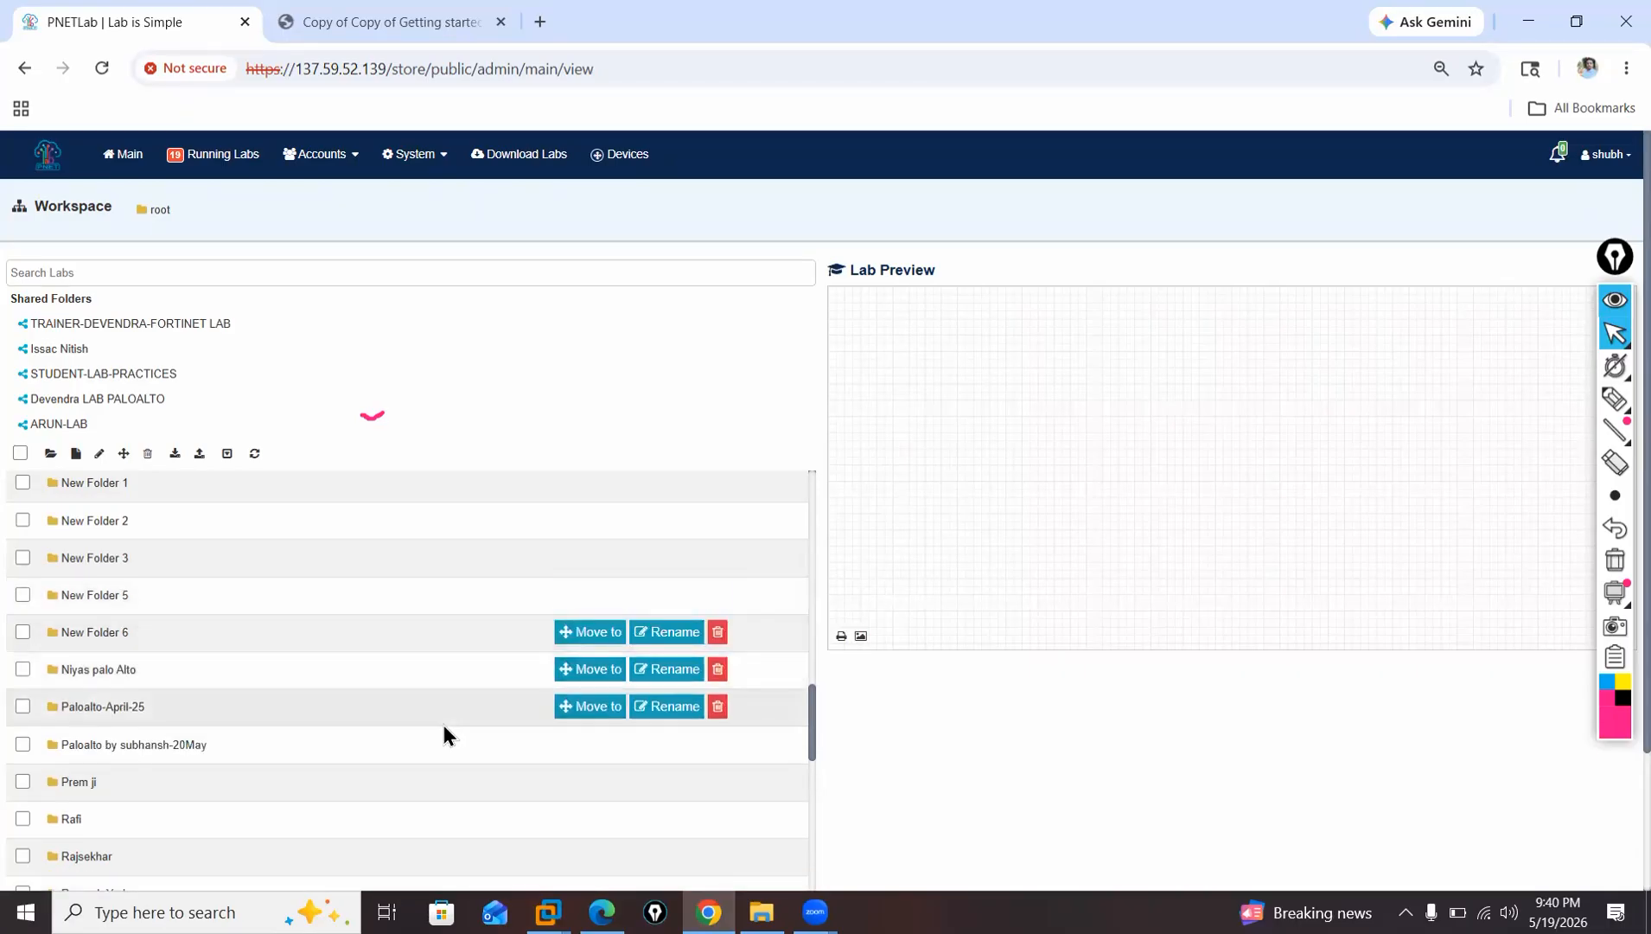
Open the 20May Paloalto folder and add a new lab named "Initial-lab" in it.
double_click(151, 749)
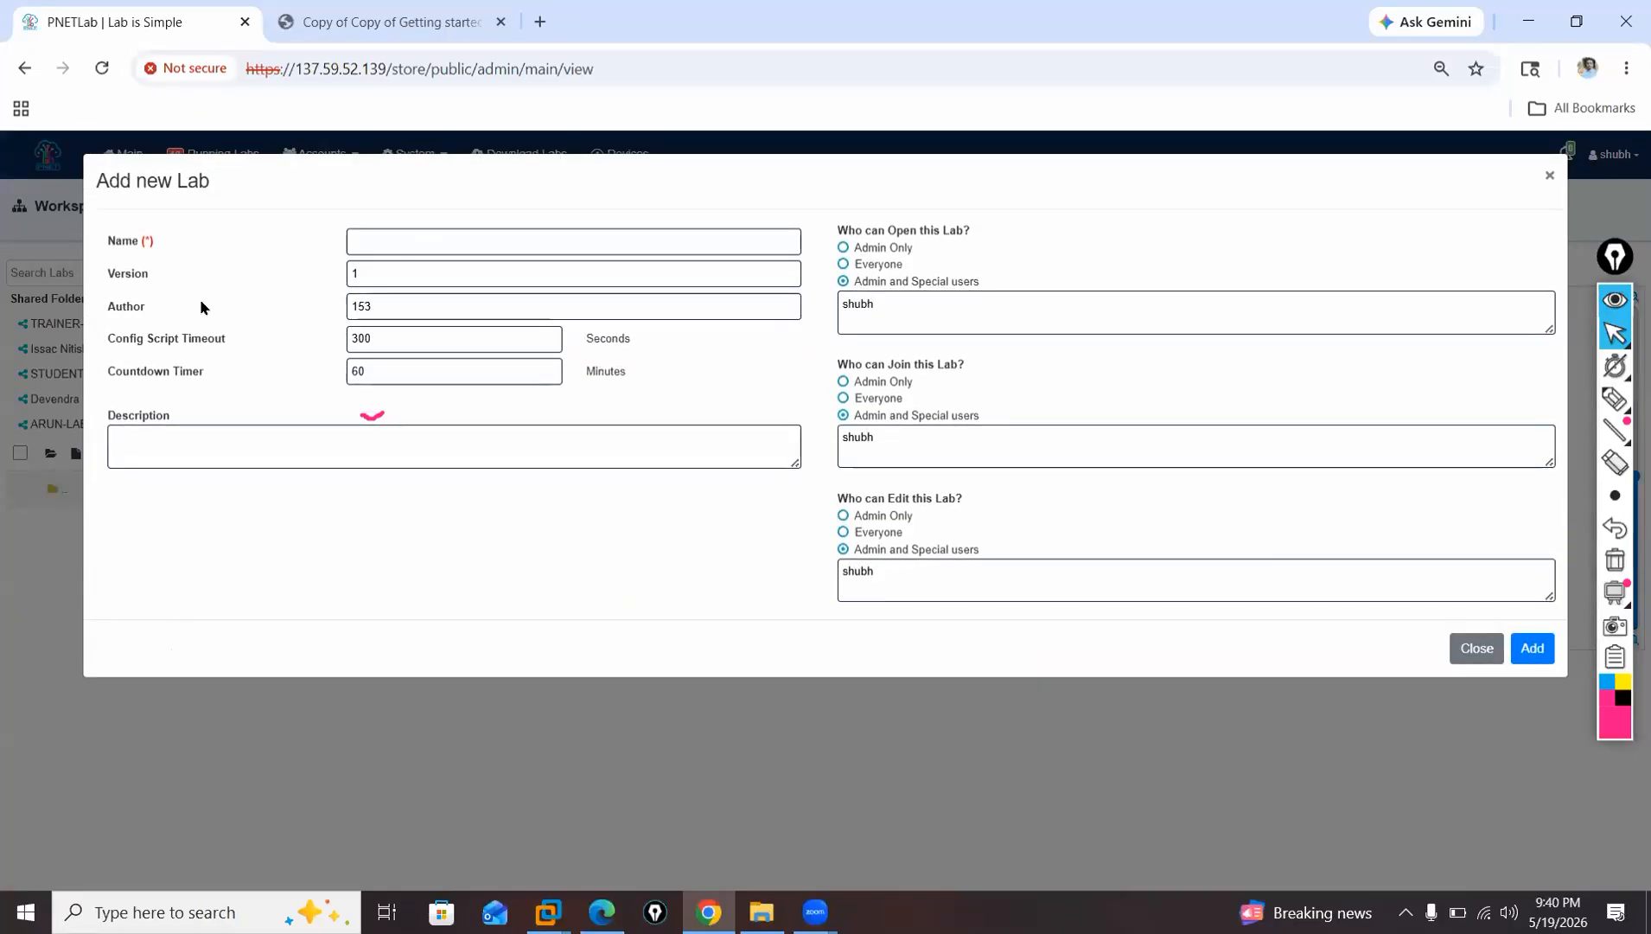
left_click(371, 239)
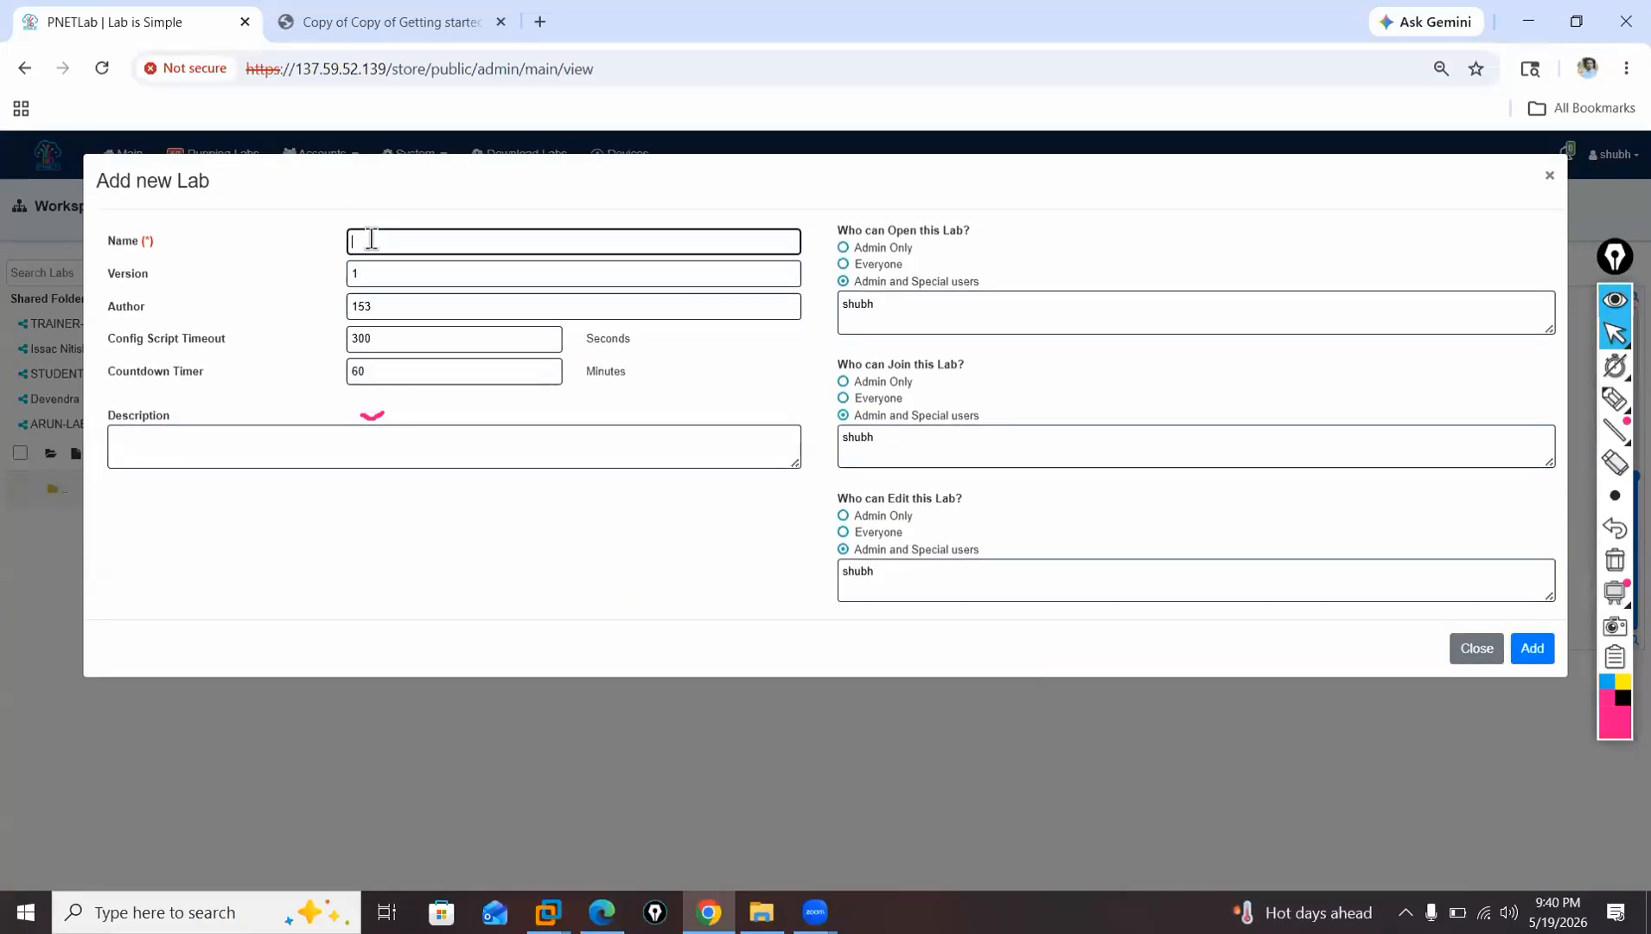
type("Lnitial")
key("BackSpace")
key("BackSpace")
key("BackSpace")
key("BackSpace")
key("BackSpace")
key("BackSpace")
key("BackSpace")
type("Initial-lab")
left_click(1535, 648)
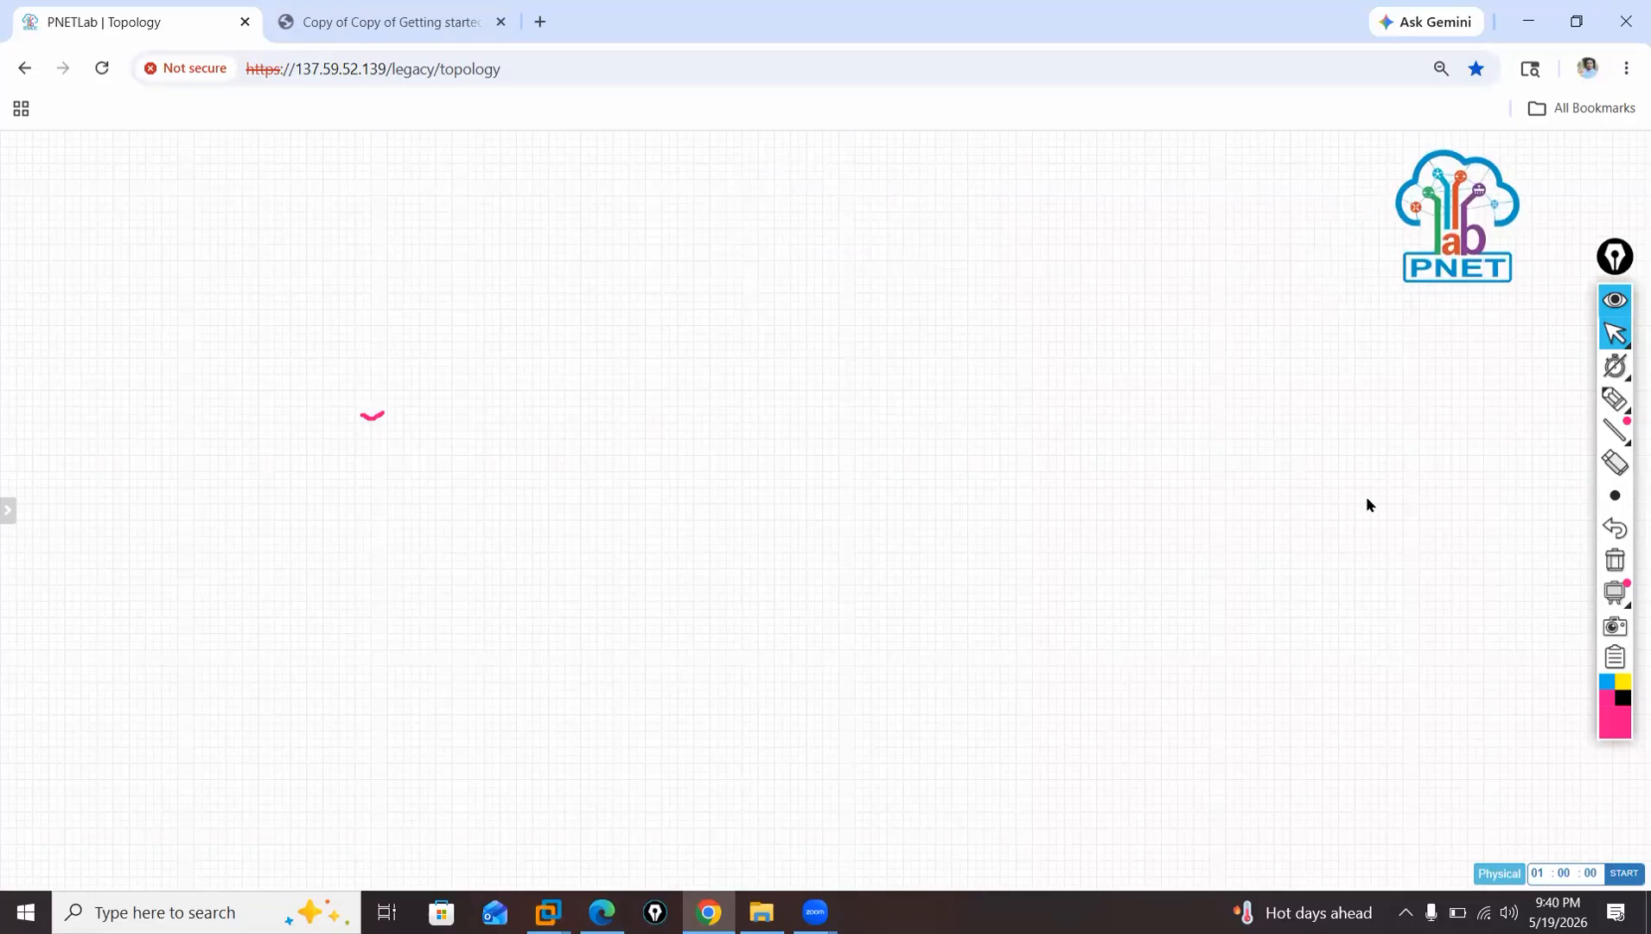
Begin a new node on the topology from the Palo Alto VM-100 Firewall template with image paloalto-10.1.0.
right_click(597, 308)
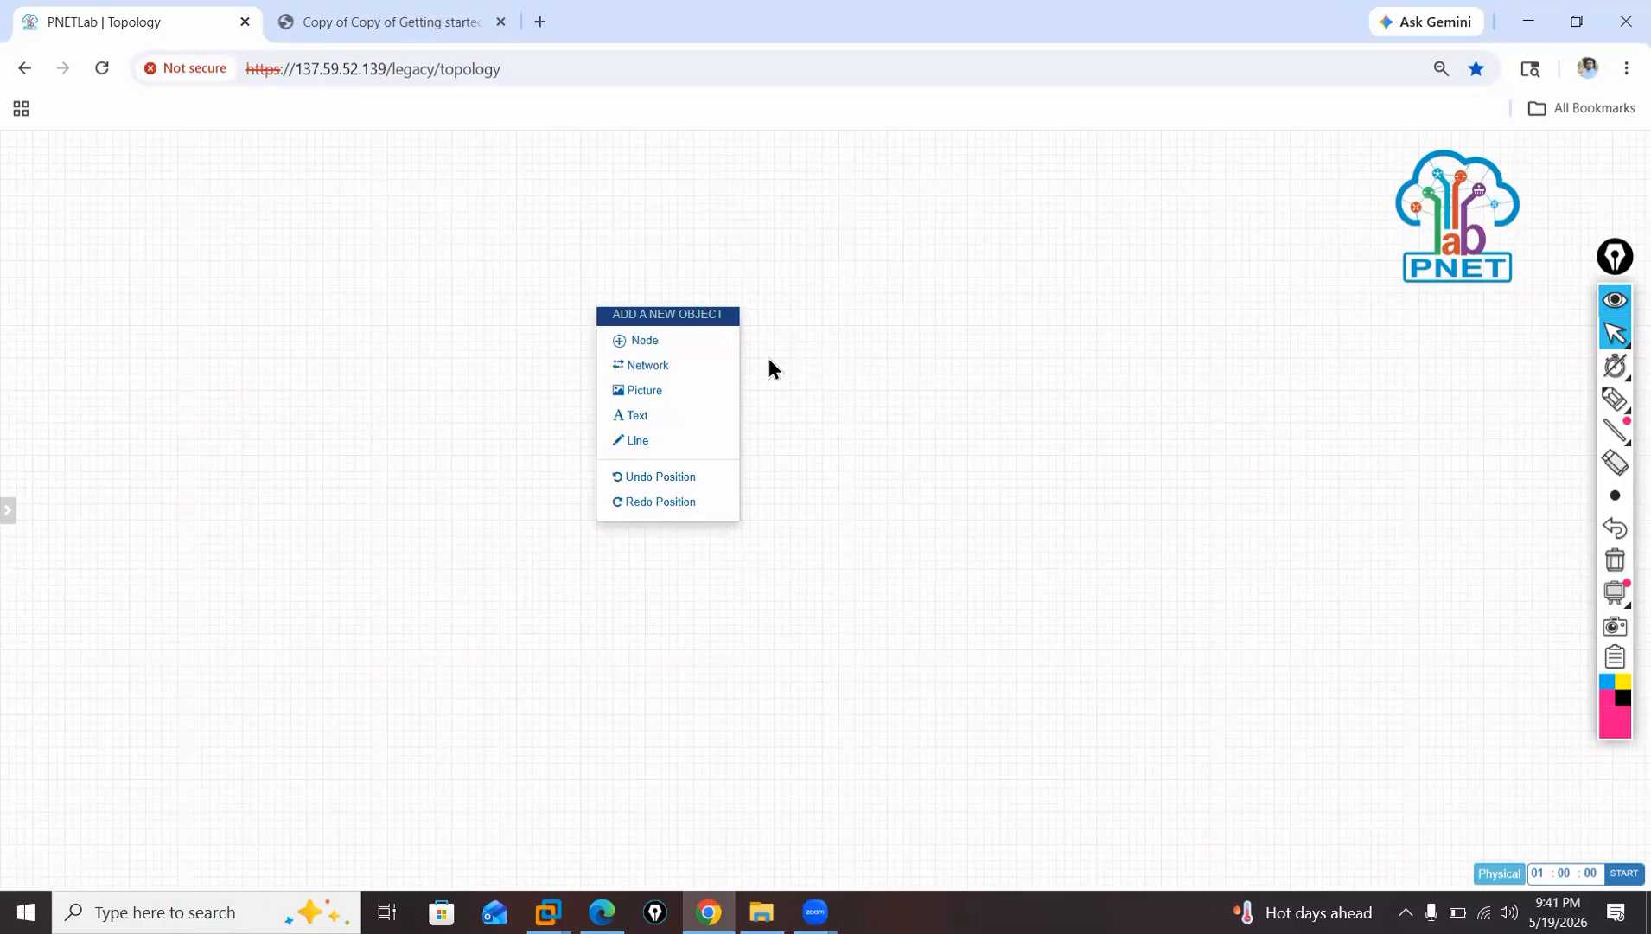
left_click(666, 343)
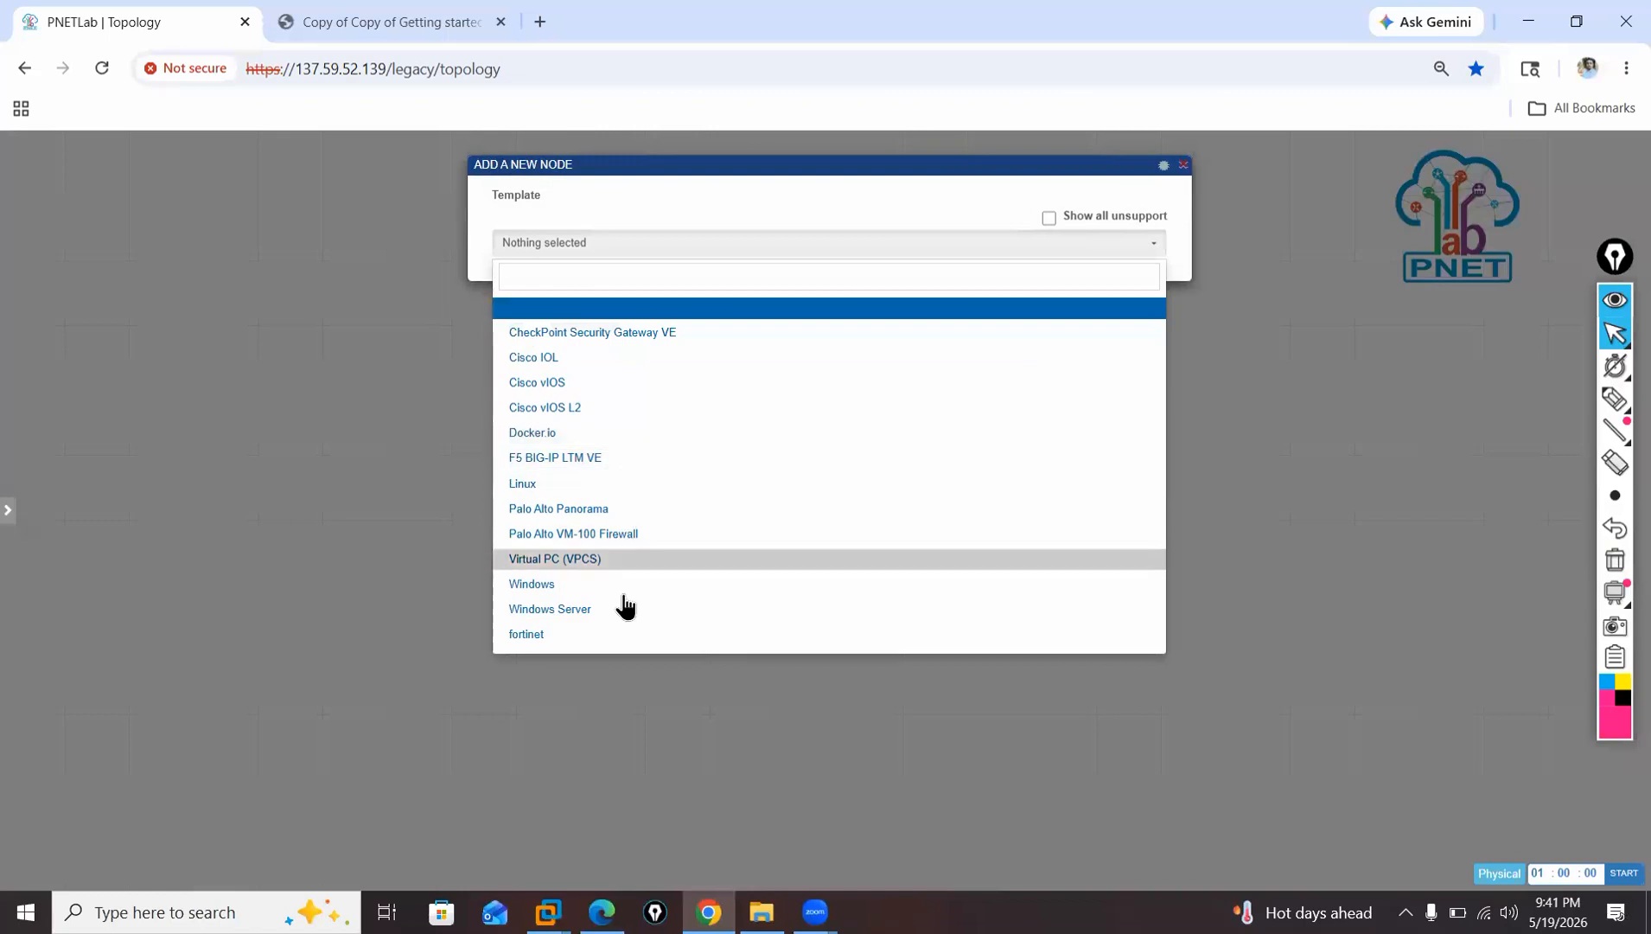
left_click(596, 536)
left_click(822, 301)
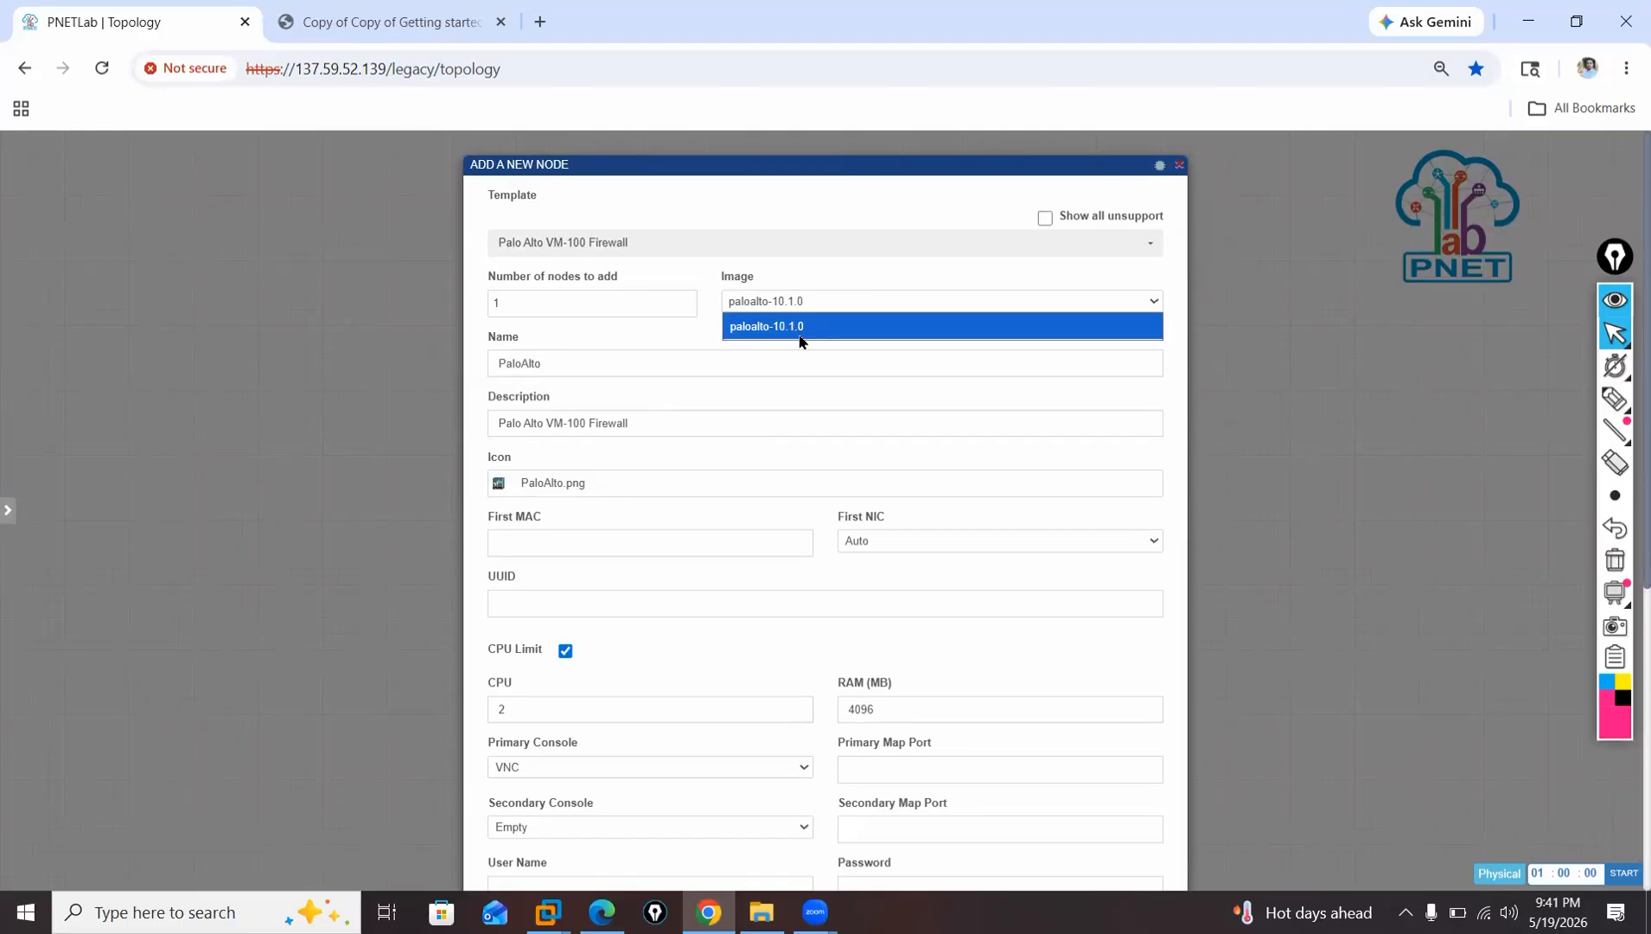
left_click(814, 329)
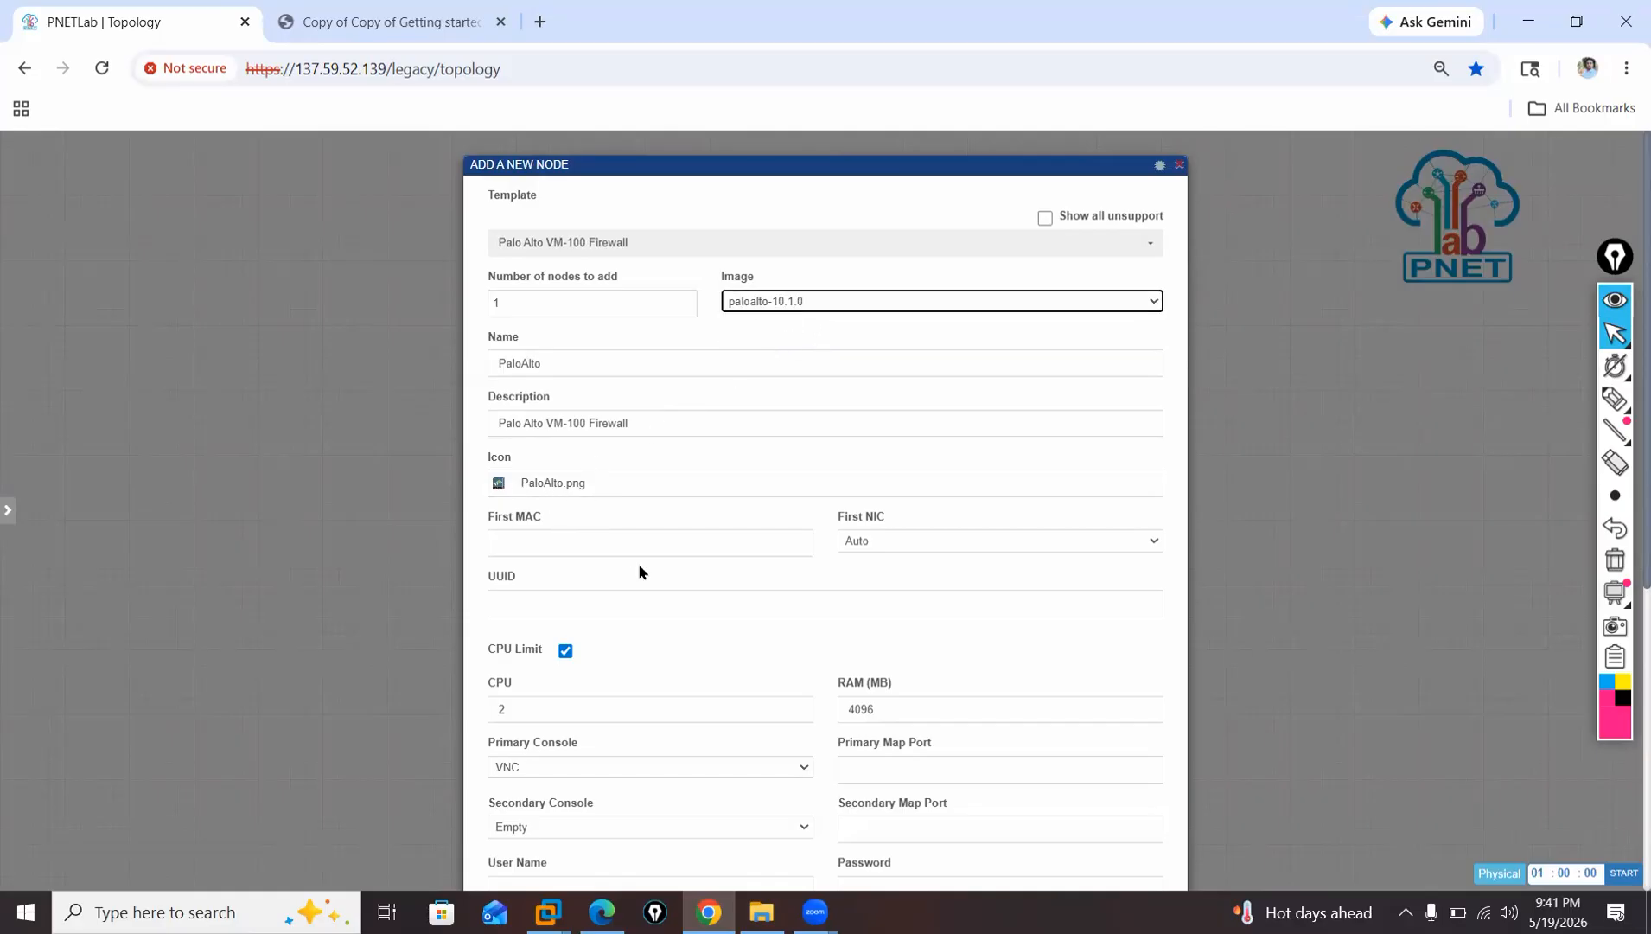
Give the firewall node 8 CPUs and 10240 MB of RAM, and turn off its CPU limit.
scroll(645, 622, "down", 2)
left_click(557, 495)
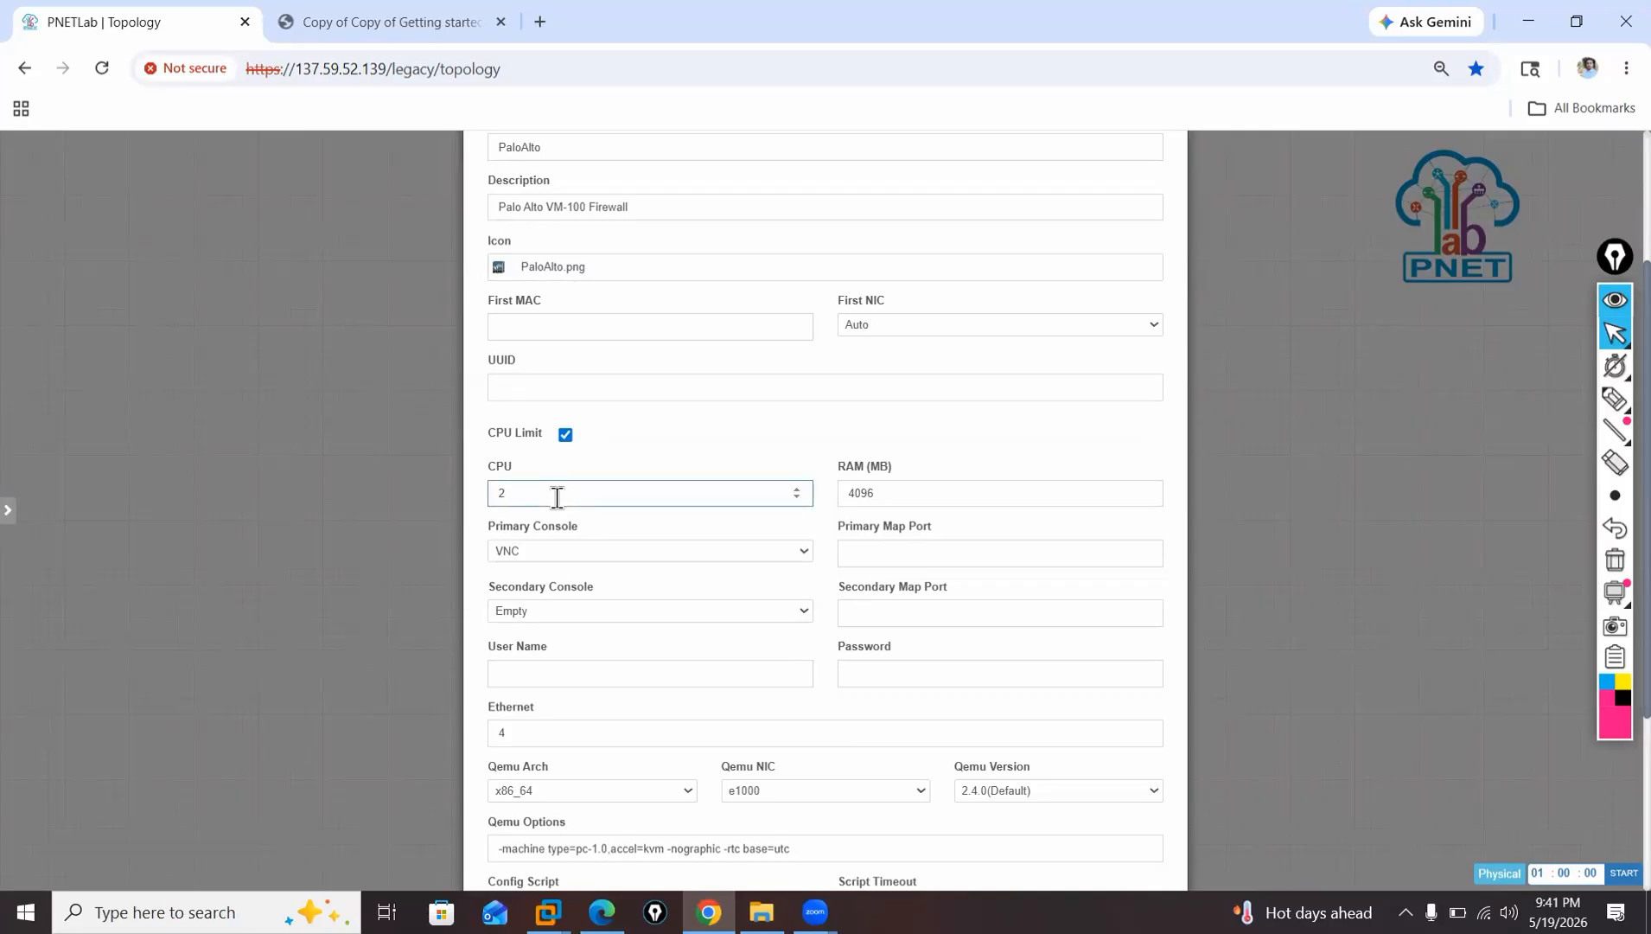
key("BackSpace")
type("8")
key("Tab")
key("BackSpace")
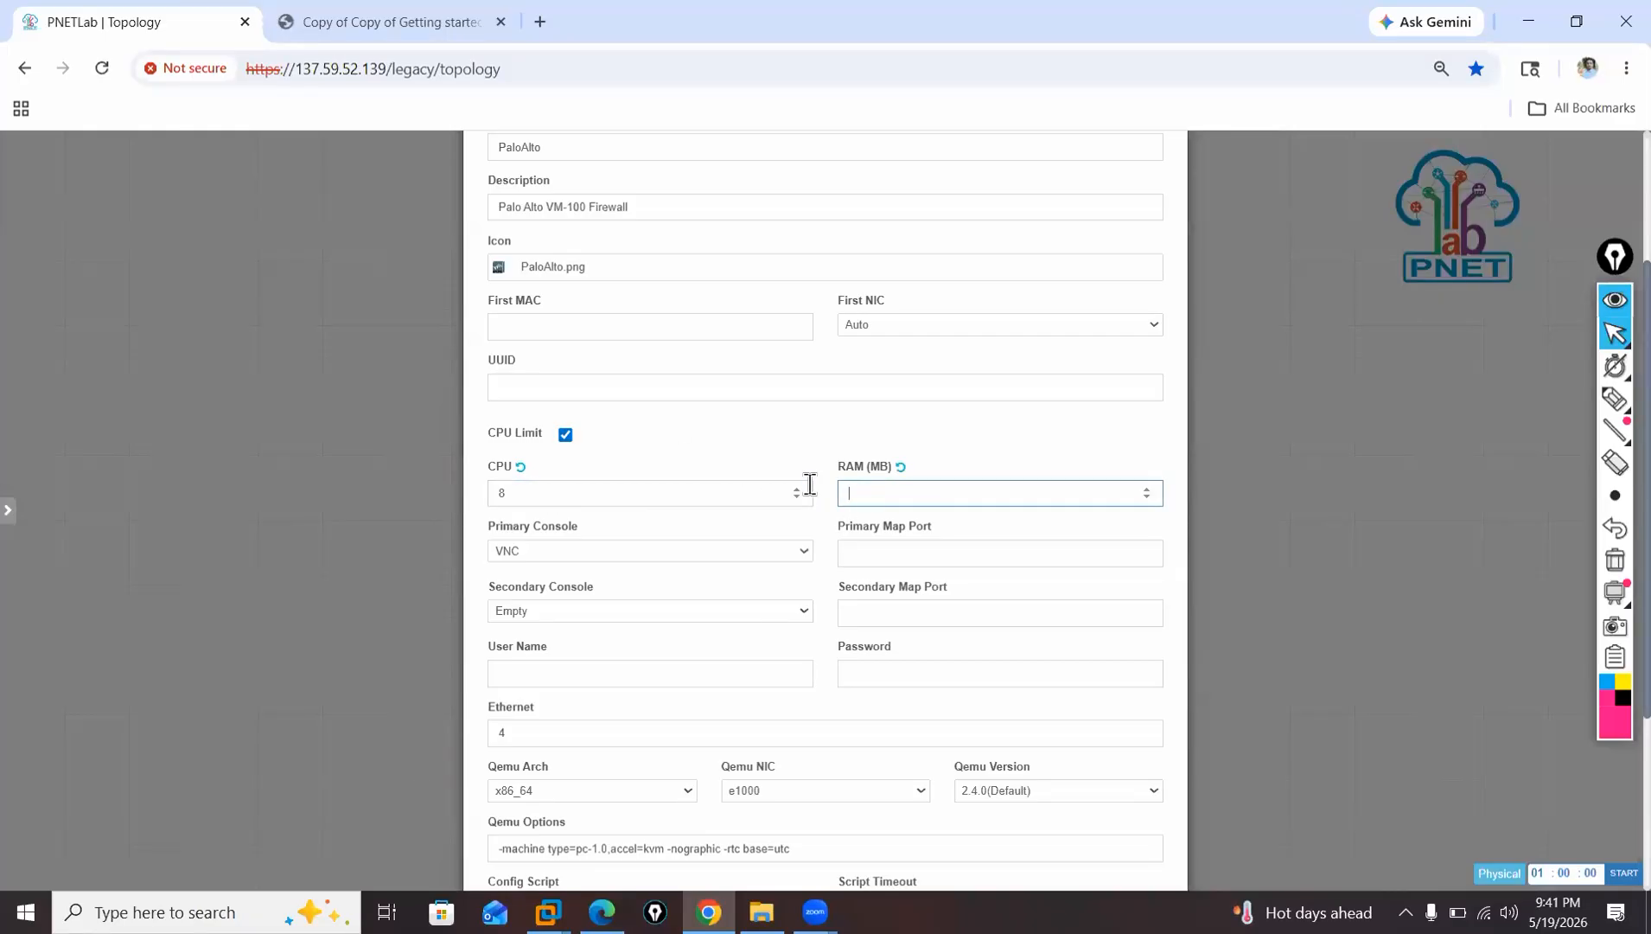
type("102410")
key("BackSpace")
key("BackSpace")
type("0")
left_click(762, 447)
Set the firewall node's Qemu version to 1.3.1 and save the node to the topology.
scroll(751, 576, "down", 2)
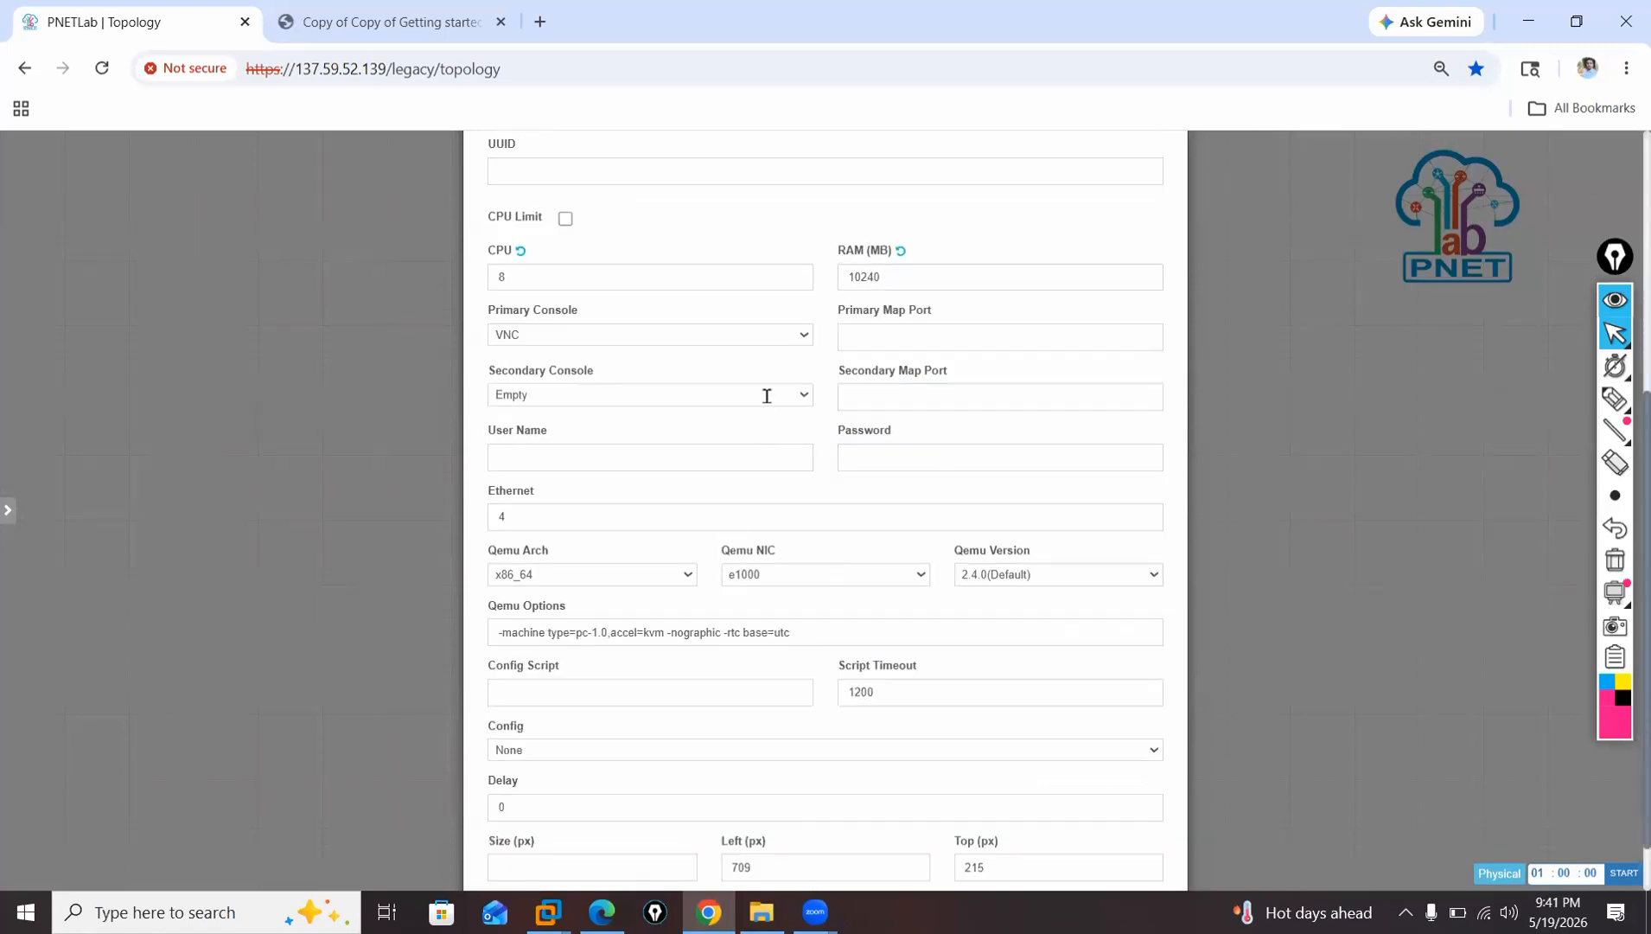
scroll(766, 396, "down", 1)
left_click(1014, 503)
left_click(1023, 529)
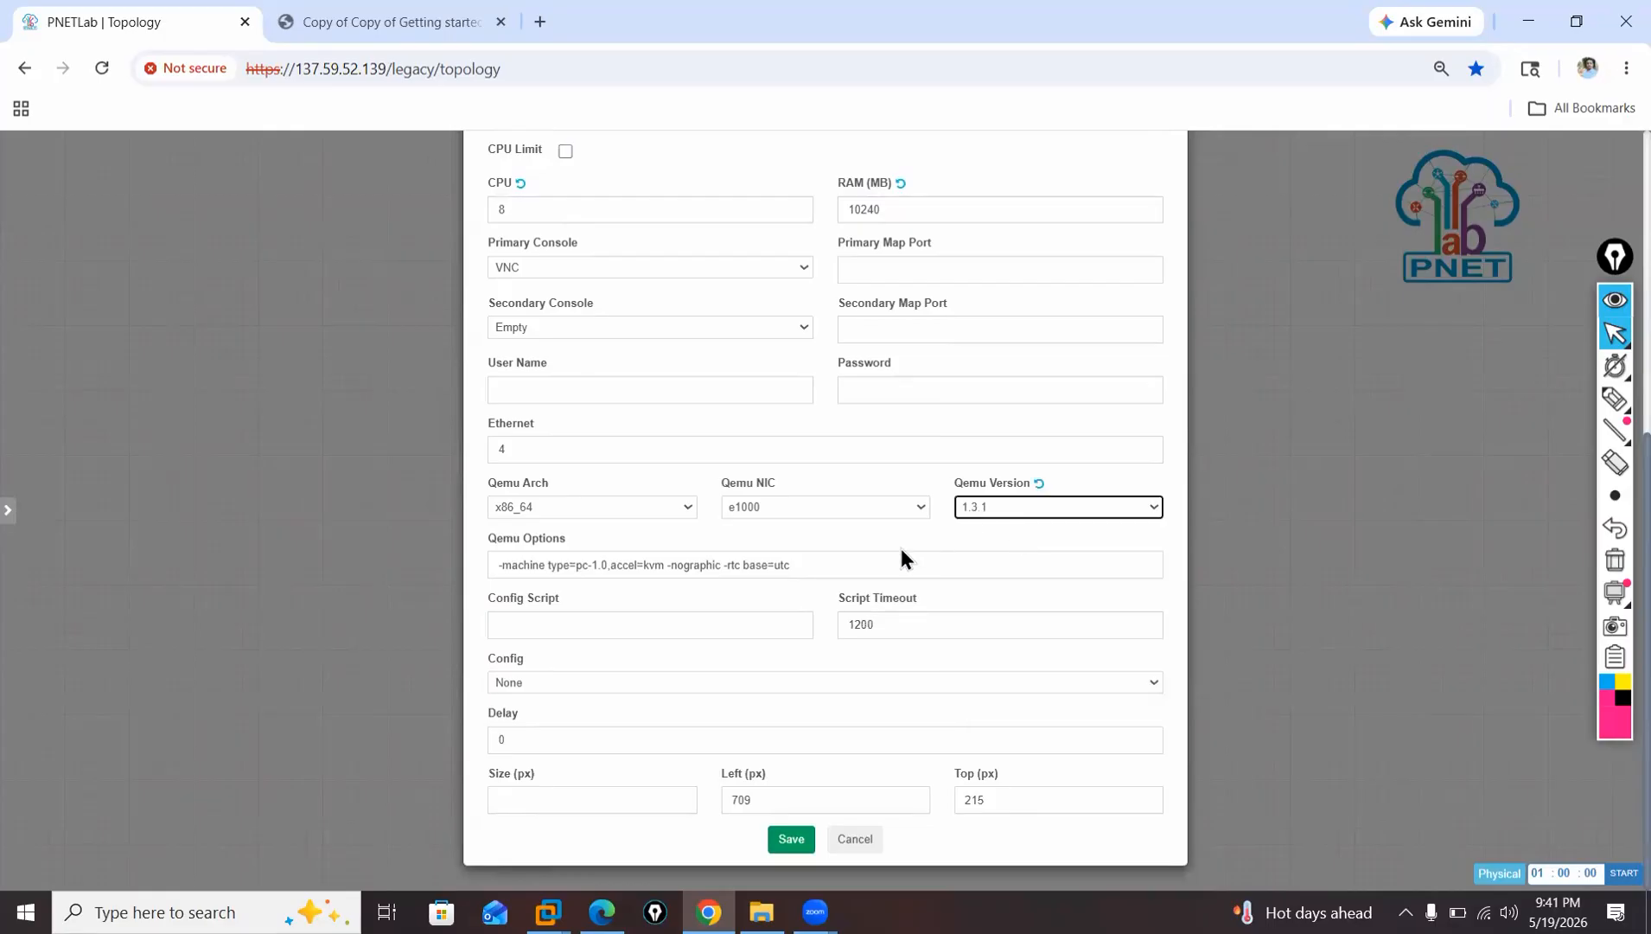
left_click(791, 839)
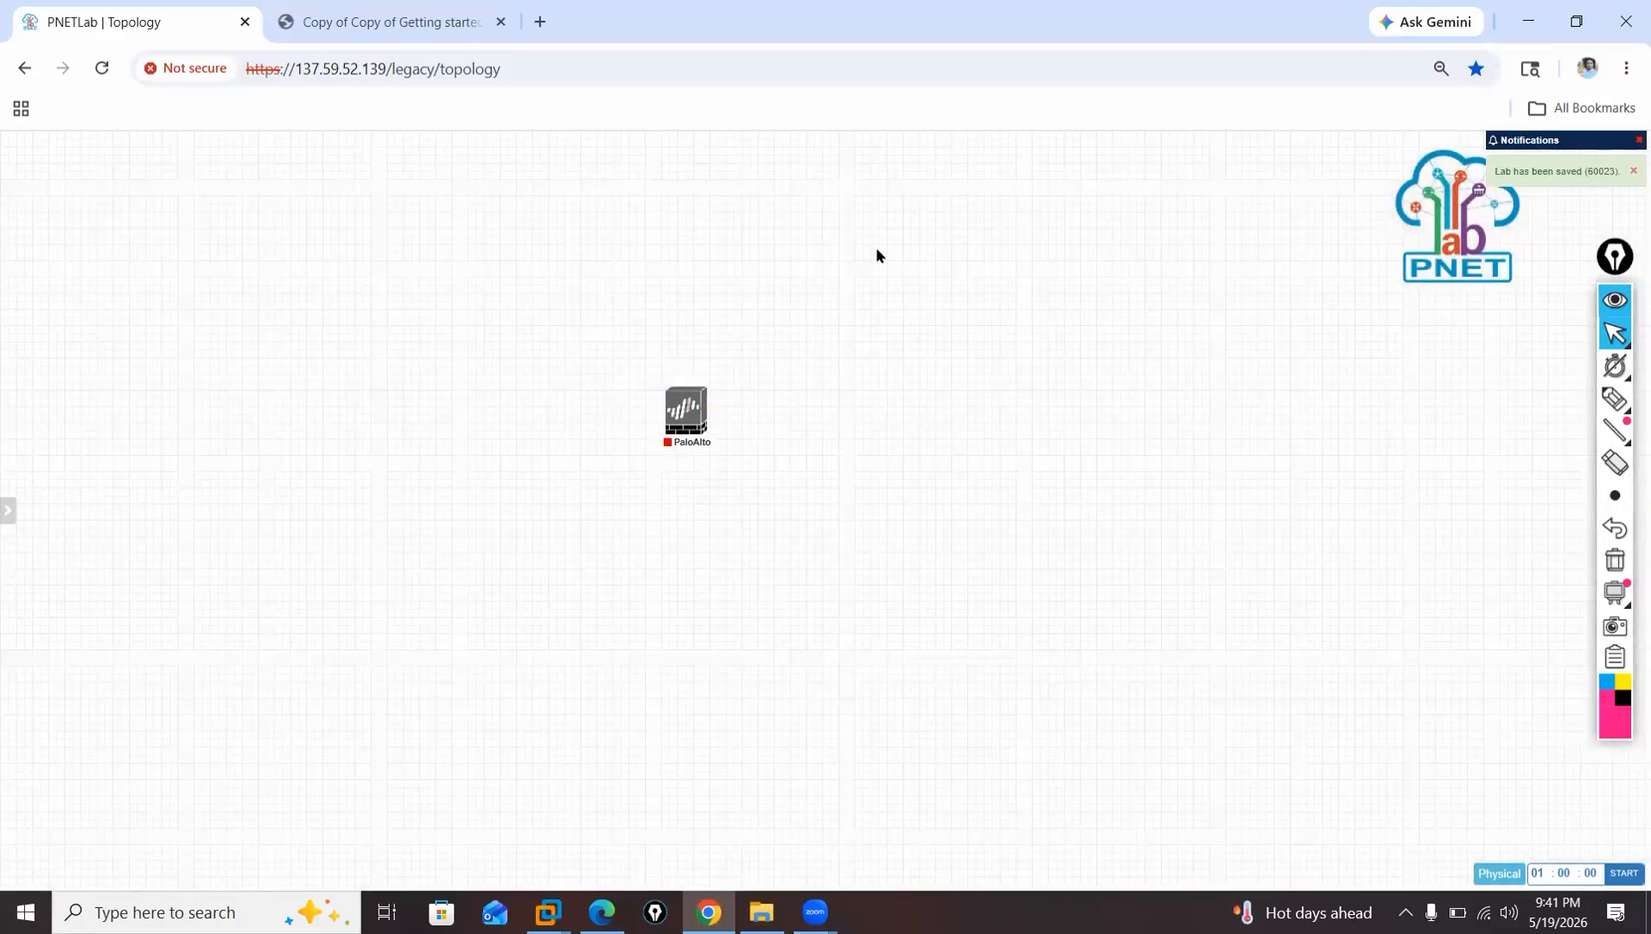
Begin adding 2 nodes from the Windows template with image win-10-x64-21H1v1.
right_click(873, 247)
left_click(692, 339)
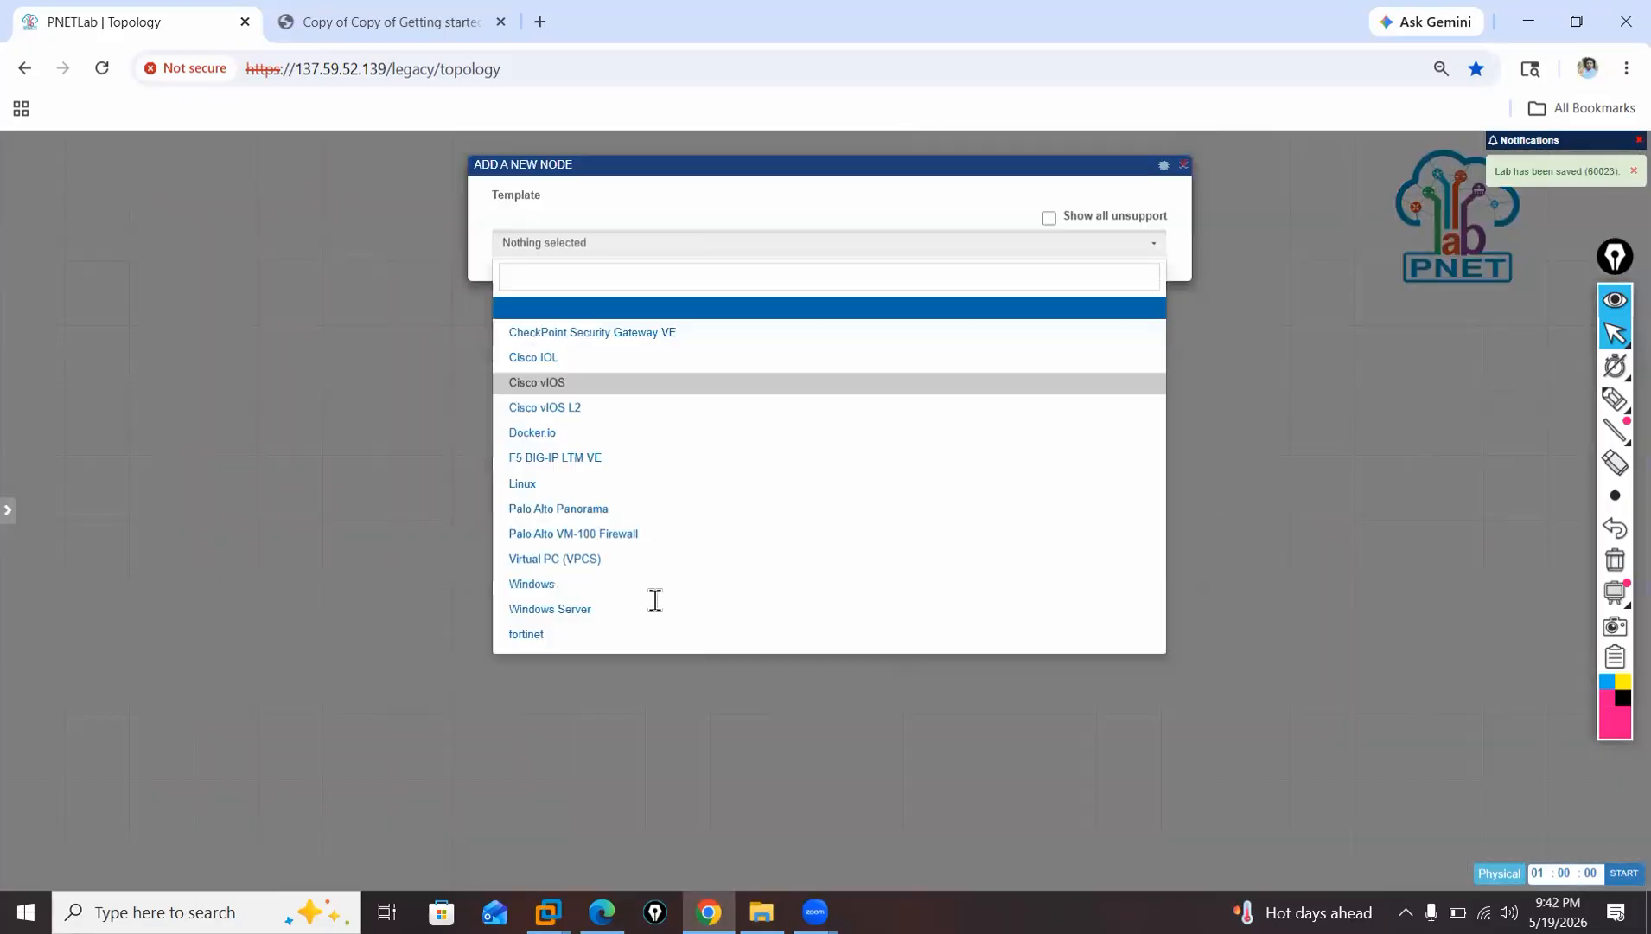
left_click(648, 580)
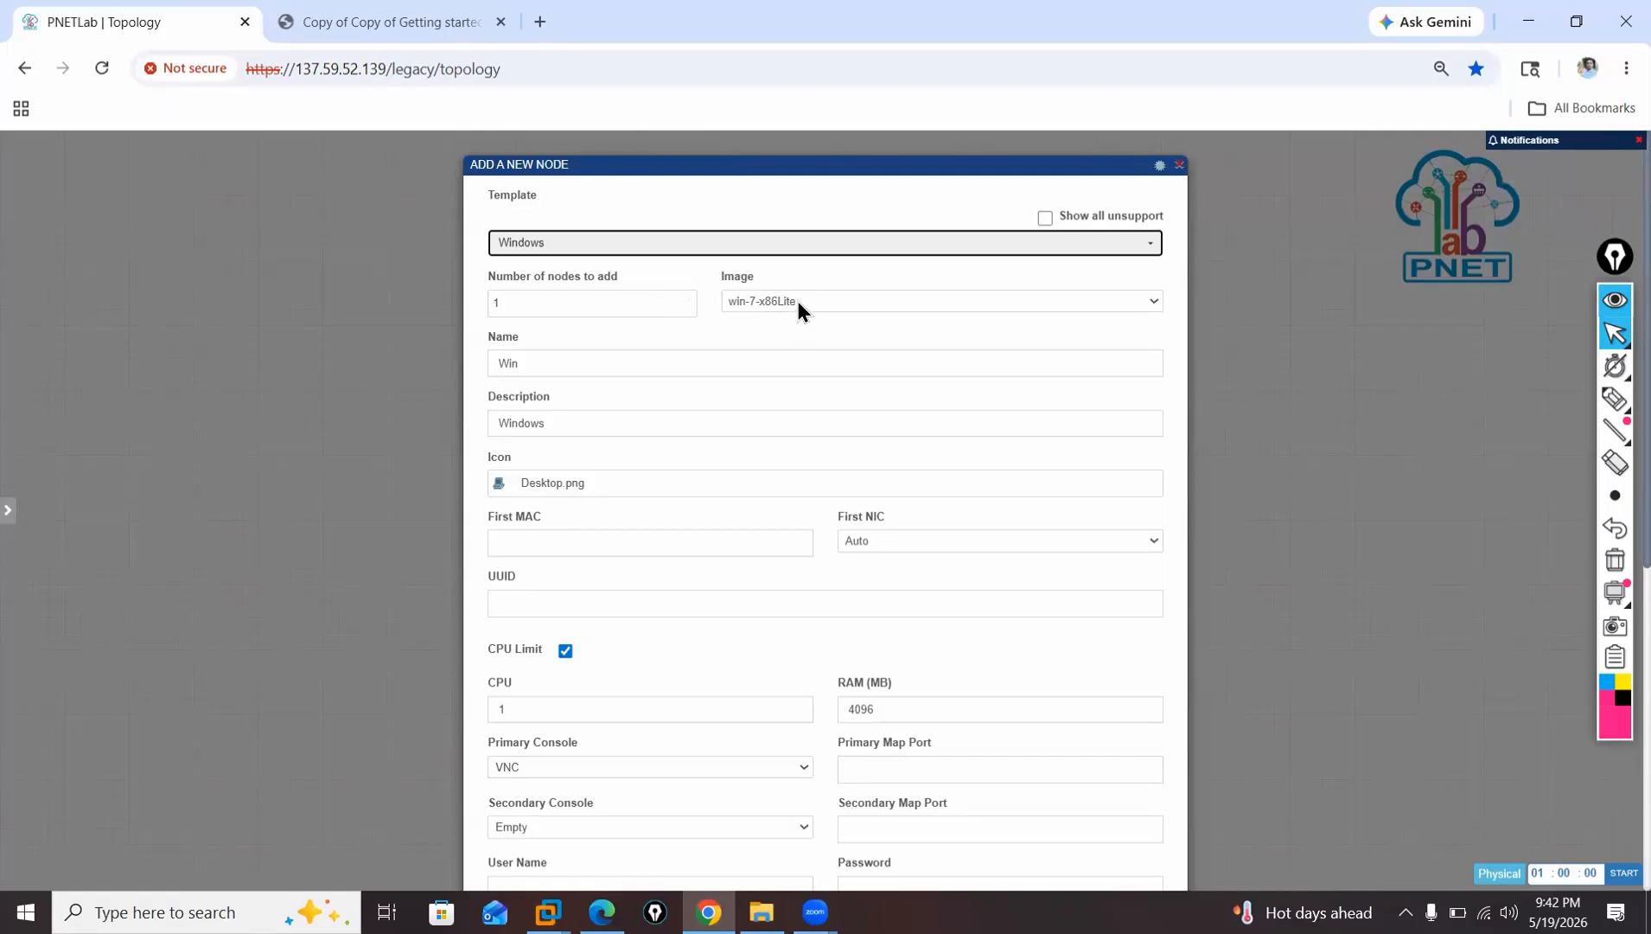
left_click(796, 304)
left_click(819, 322)
left_click(577, 308)
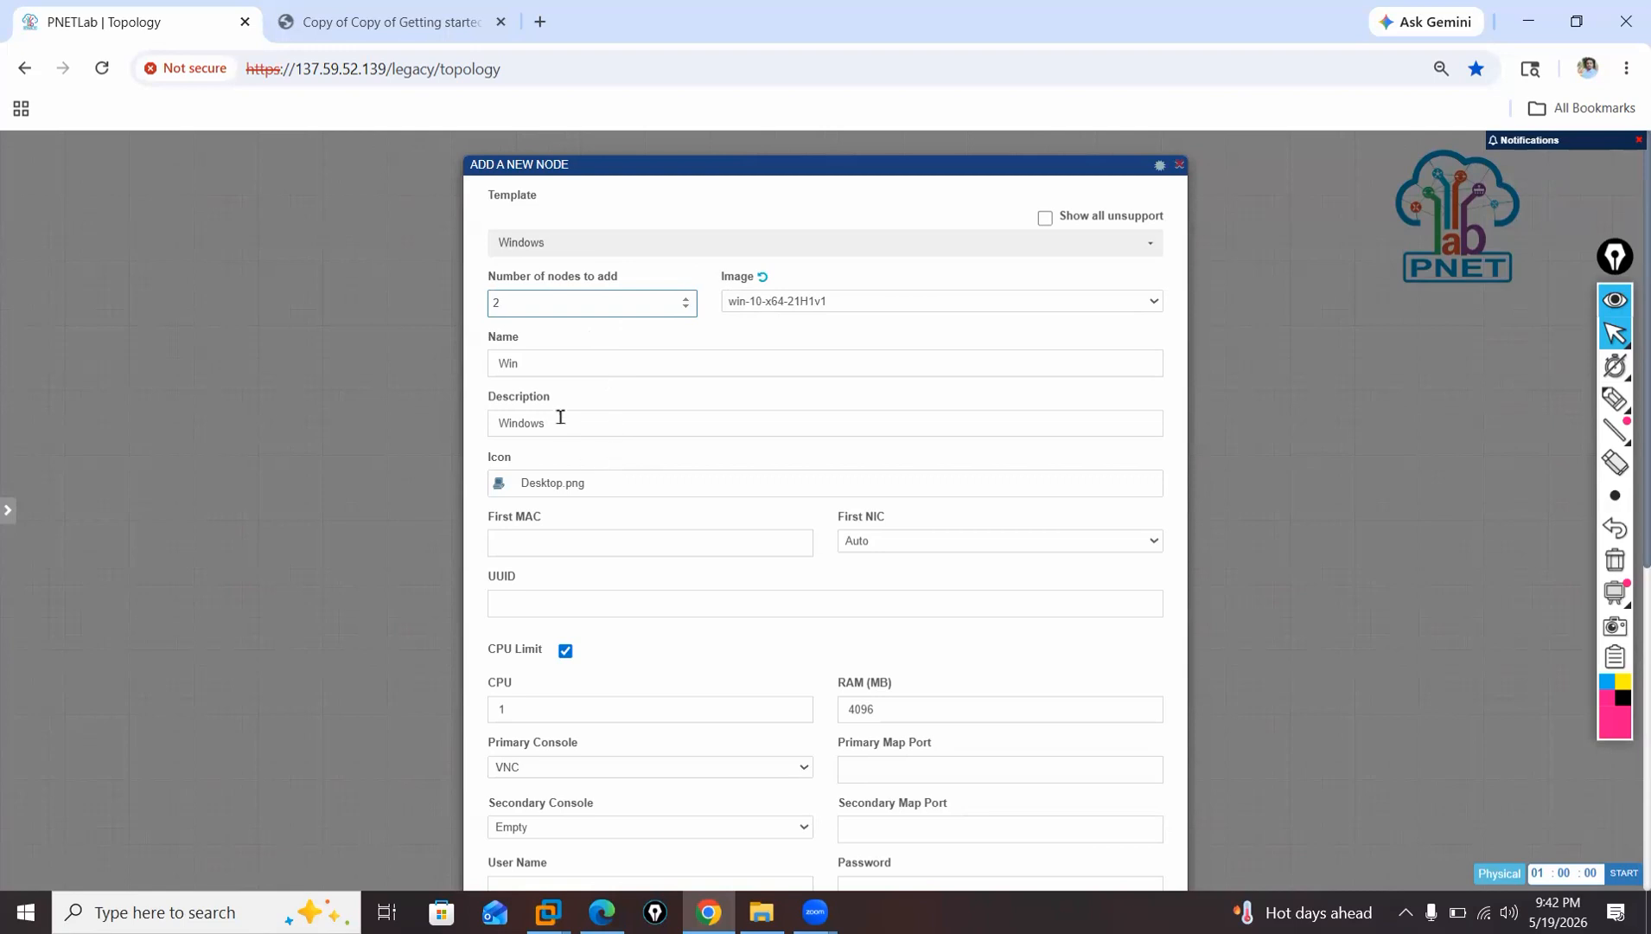
Give the two new Windows nodes 2 CPUs and 8192 MB of RAM.
scroll(609, 416, "down", 3)
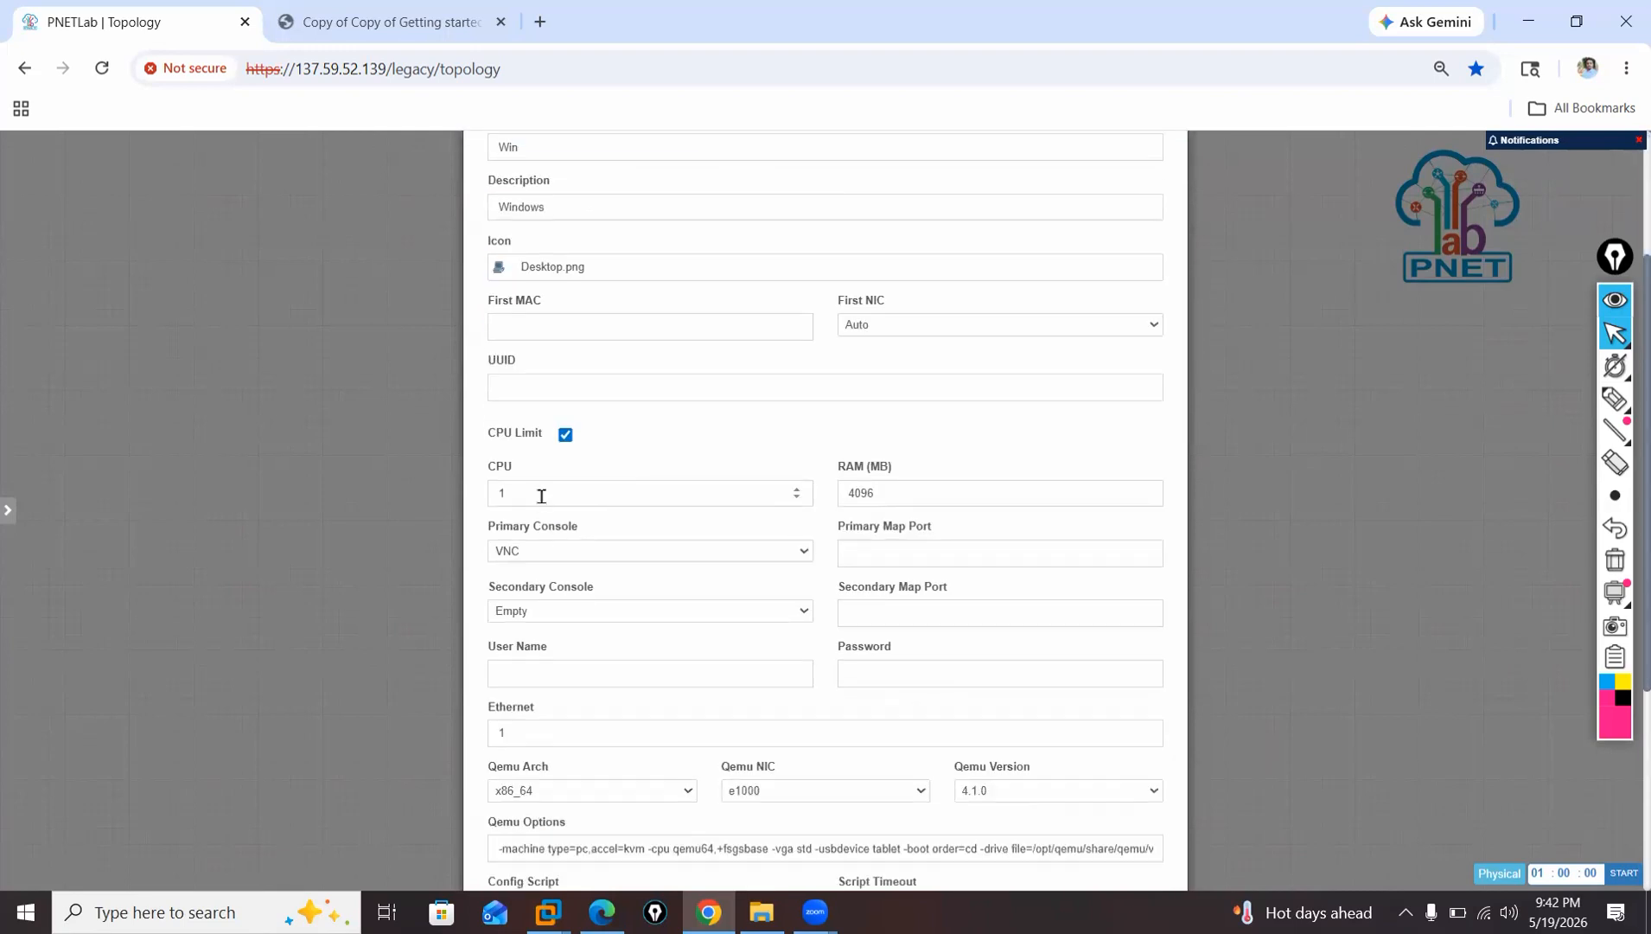
left_click(541, 495)
key("BackSpace")
type("2")
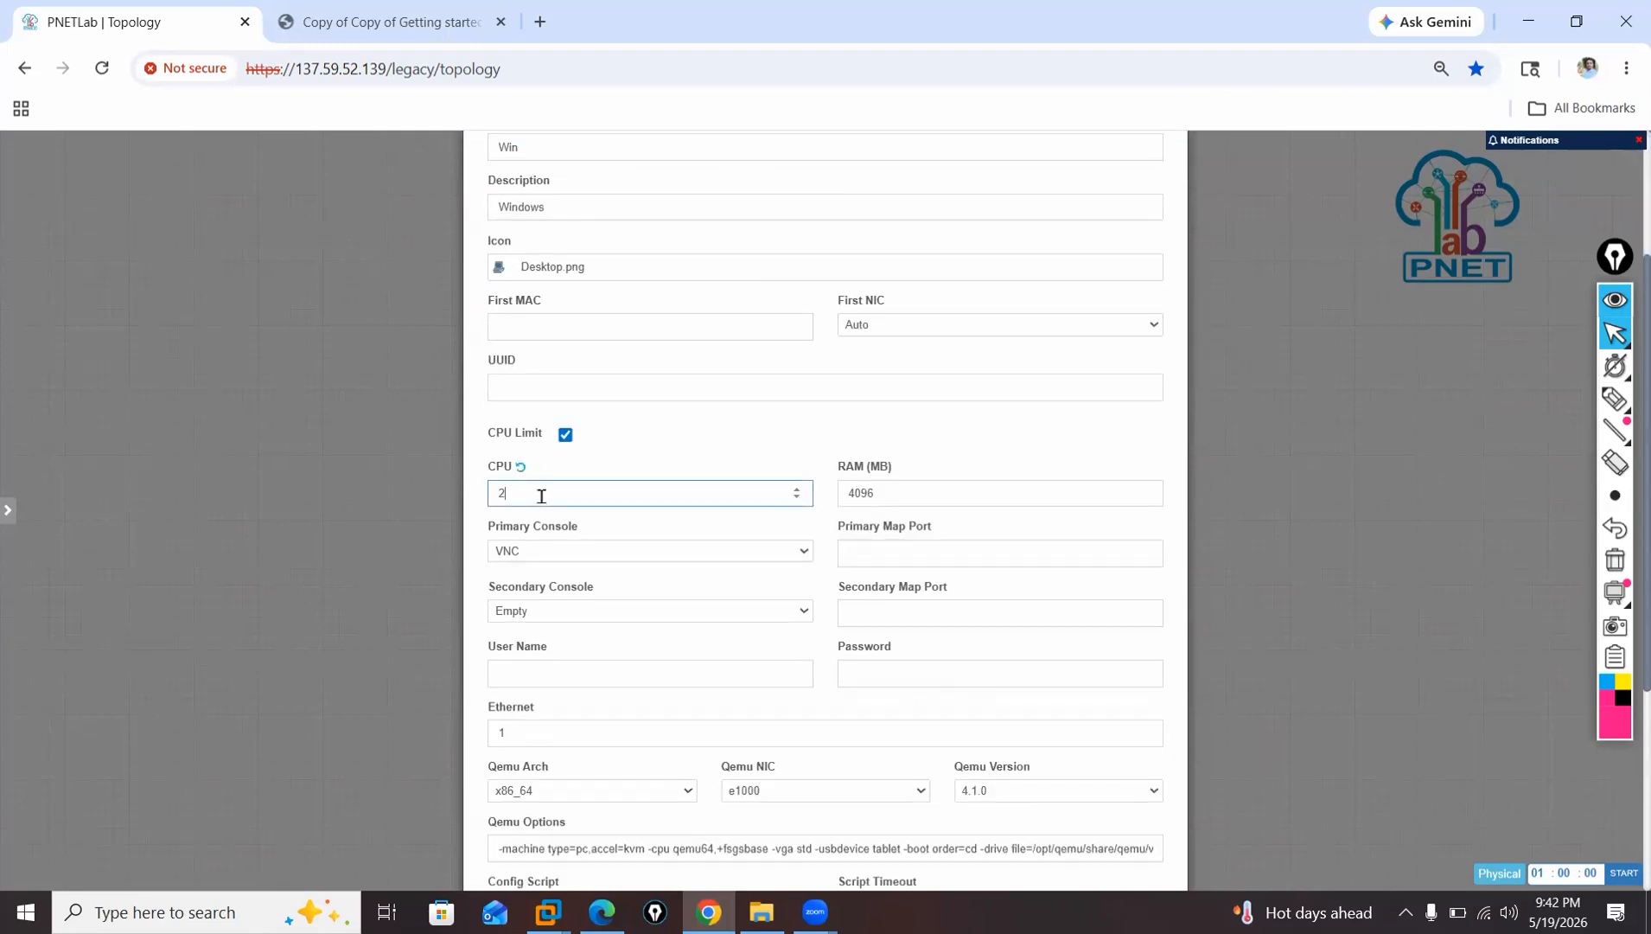
double_click(847, 491)
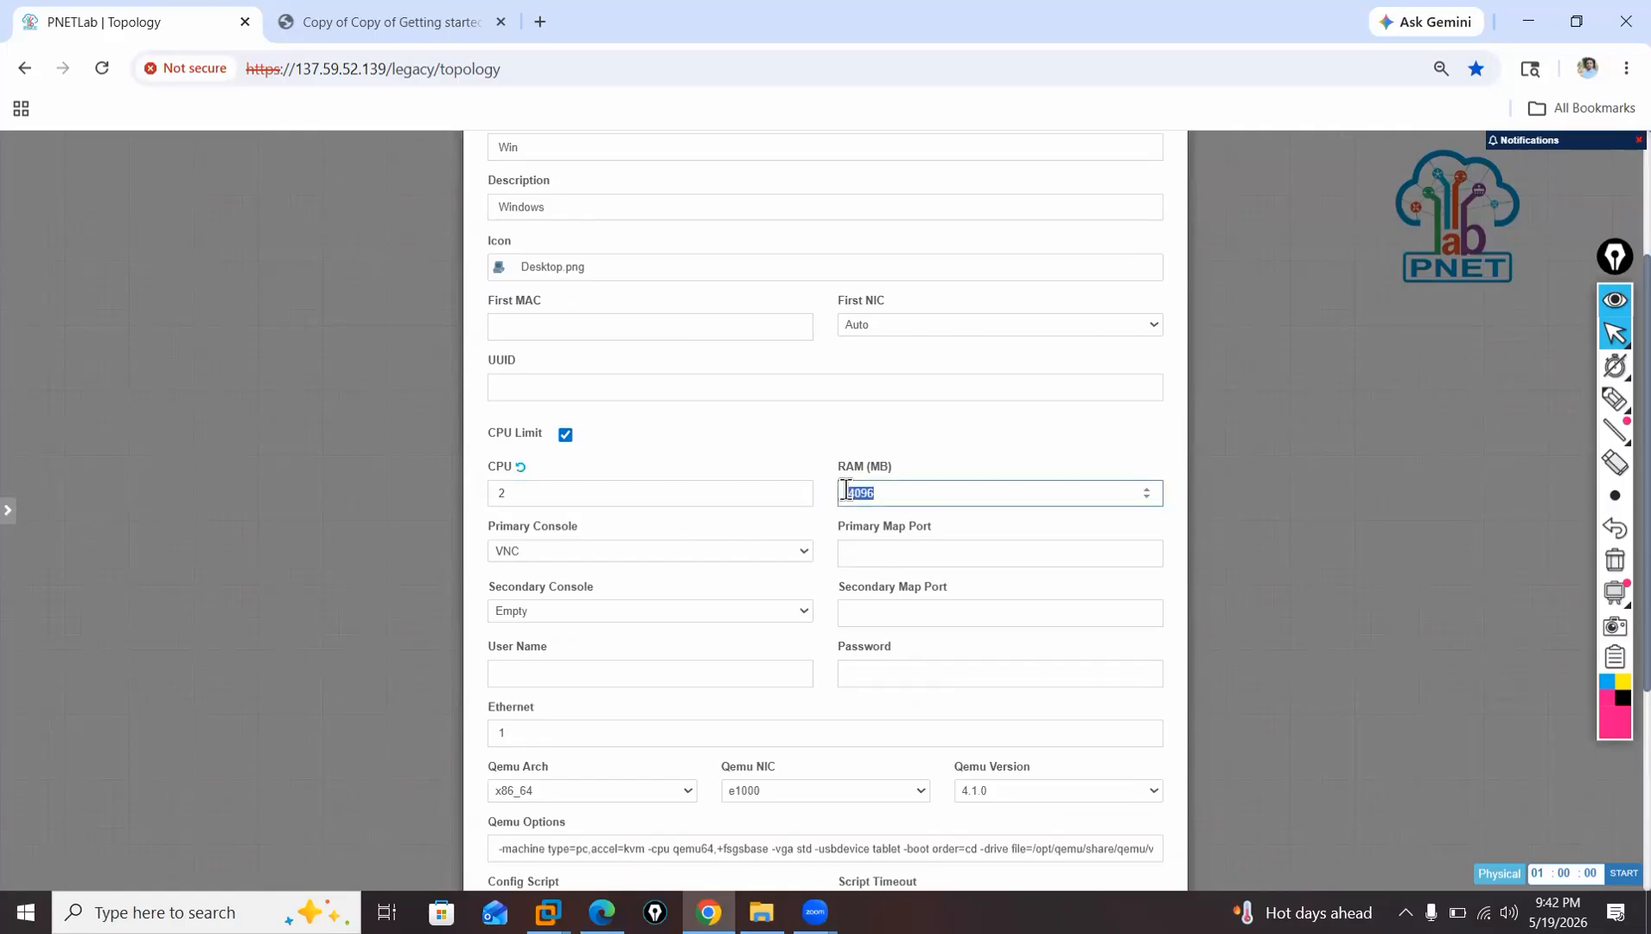
key("BackSpace")
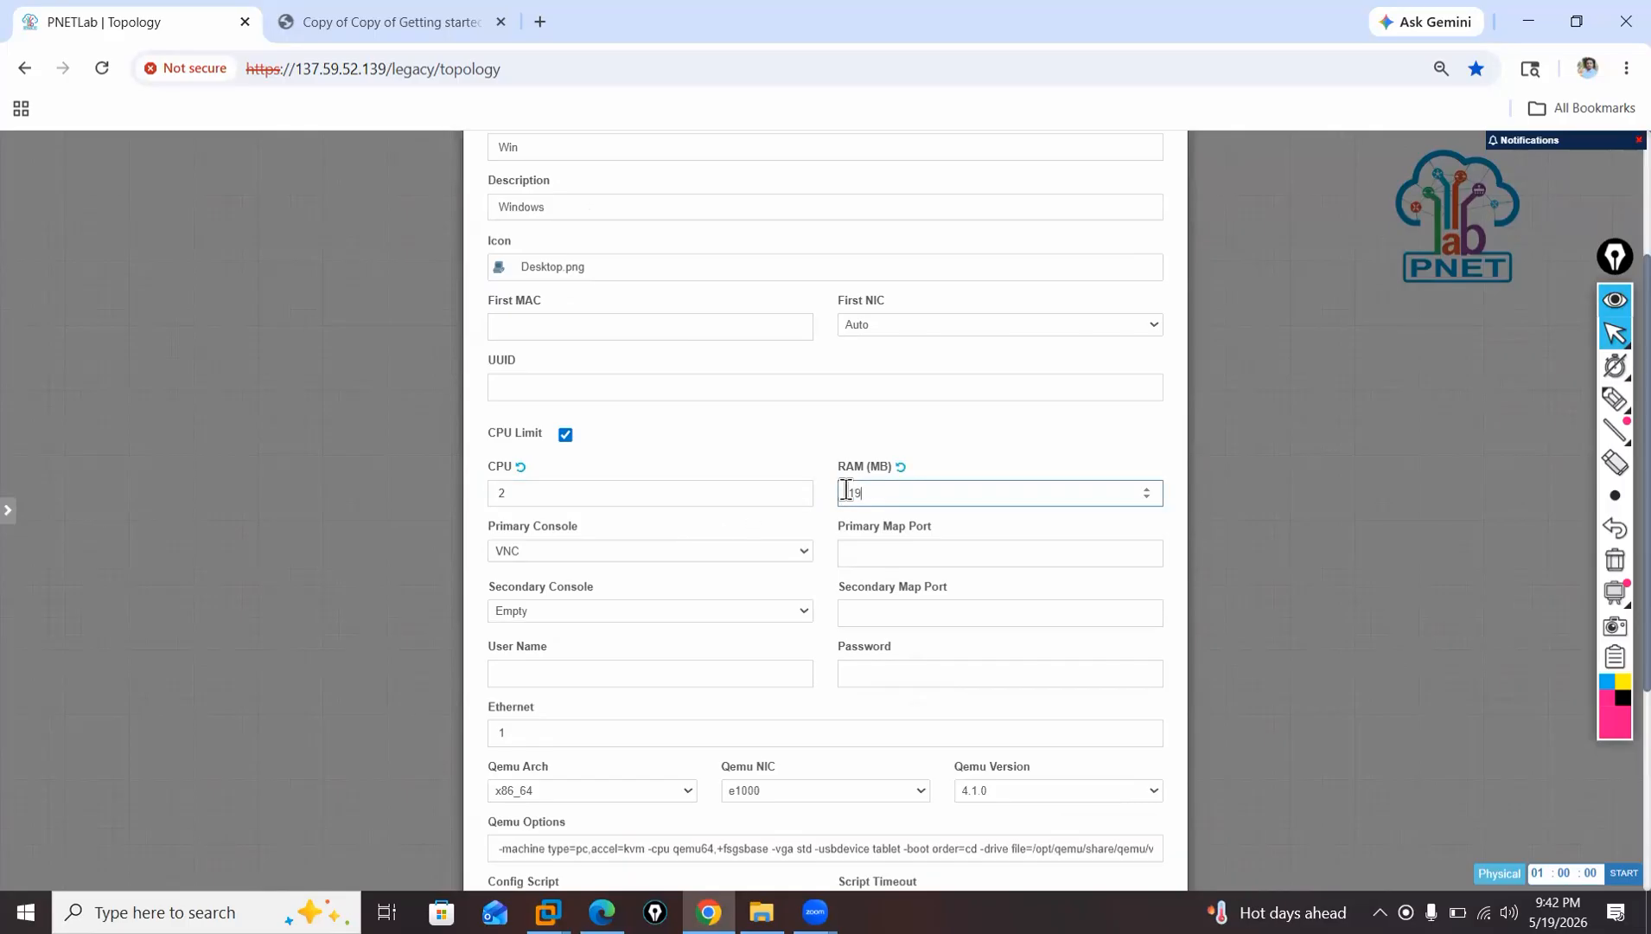
key("BackSpace")
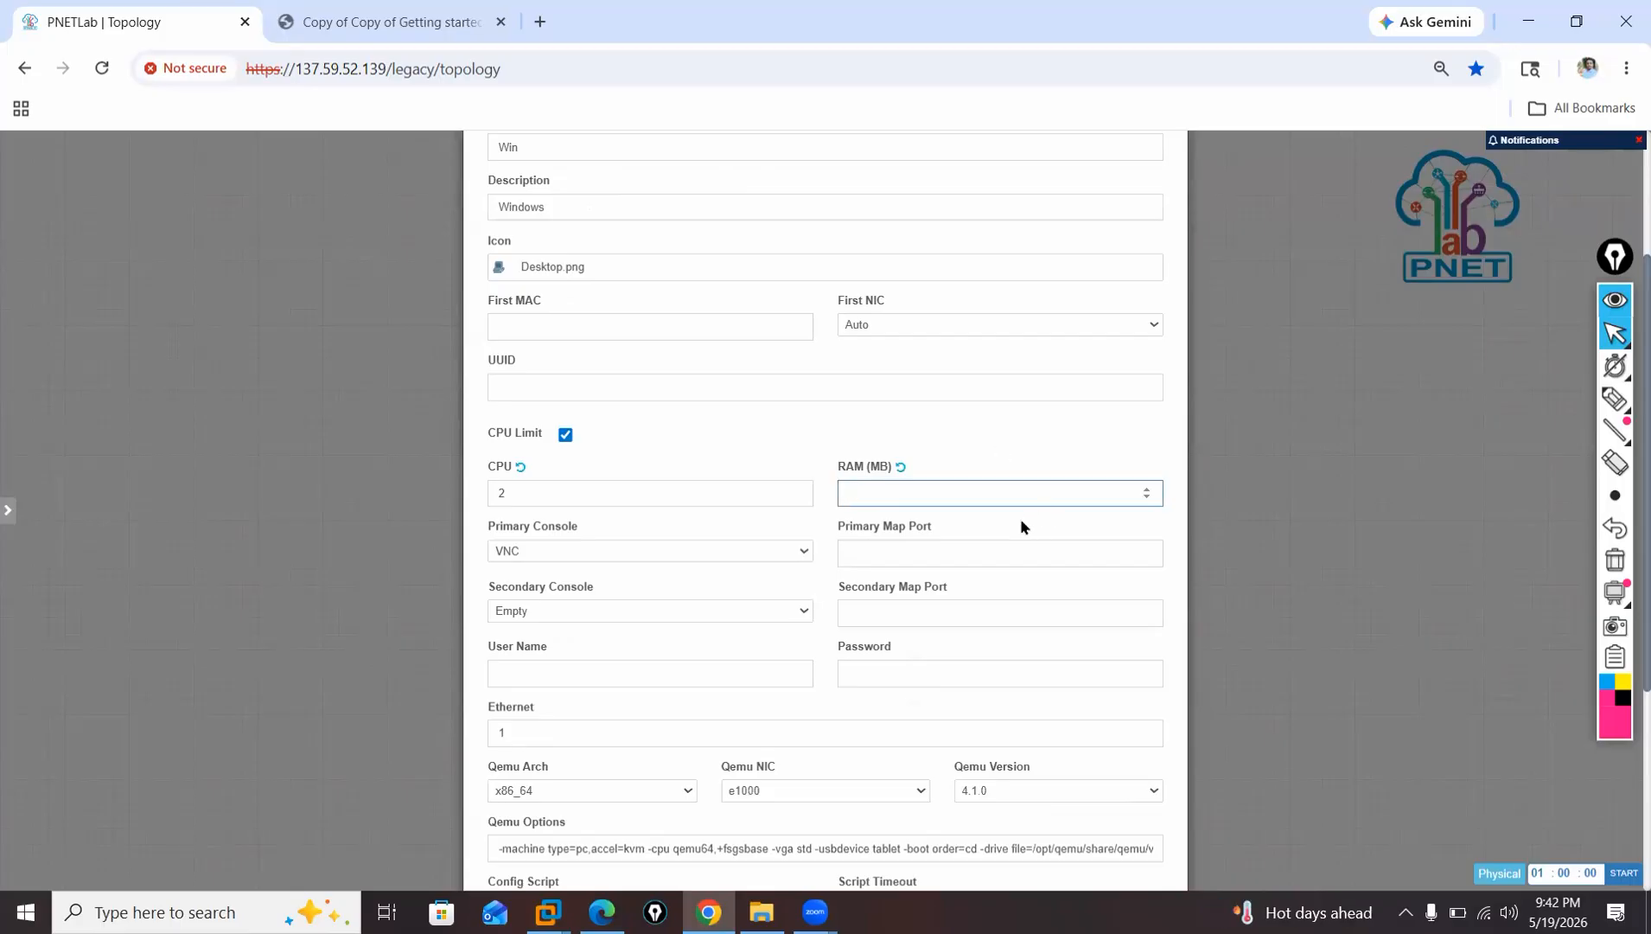
type("8192")
scroll(819, 568, "down", 4)
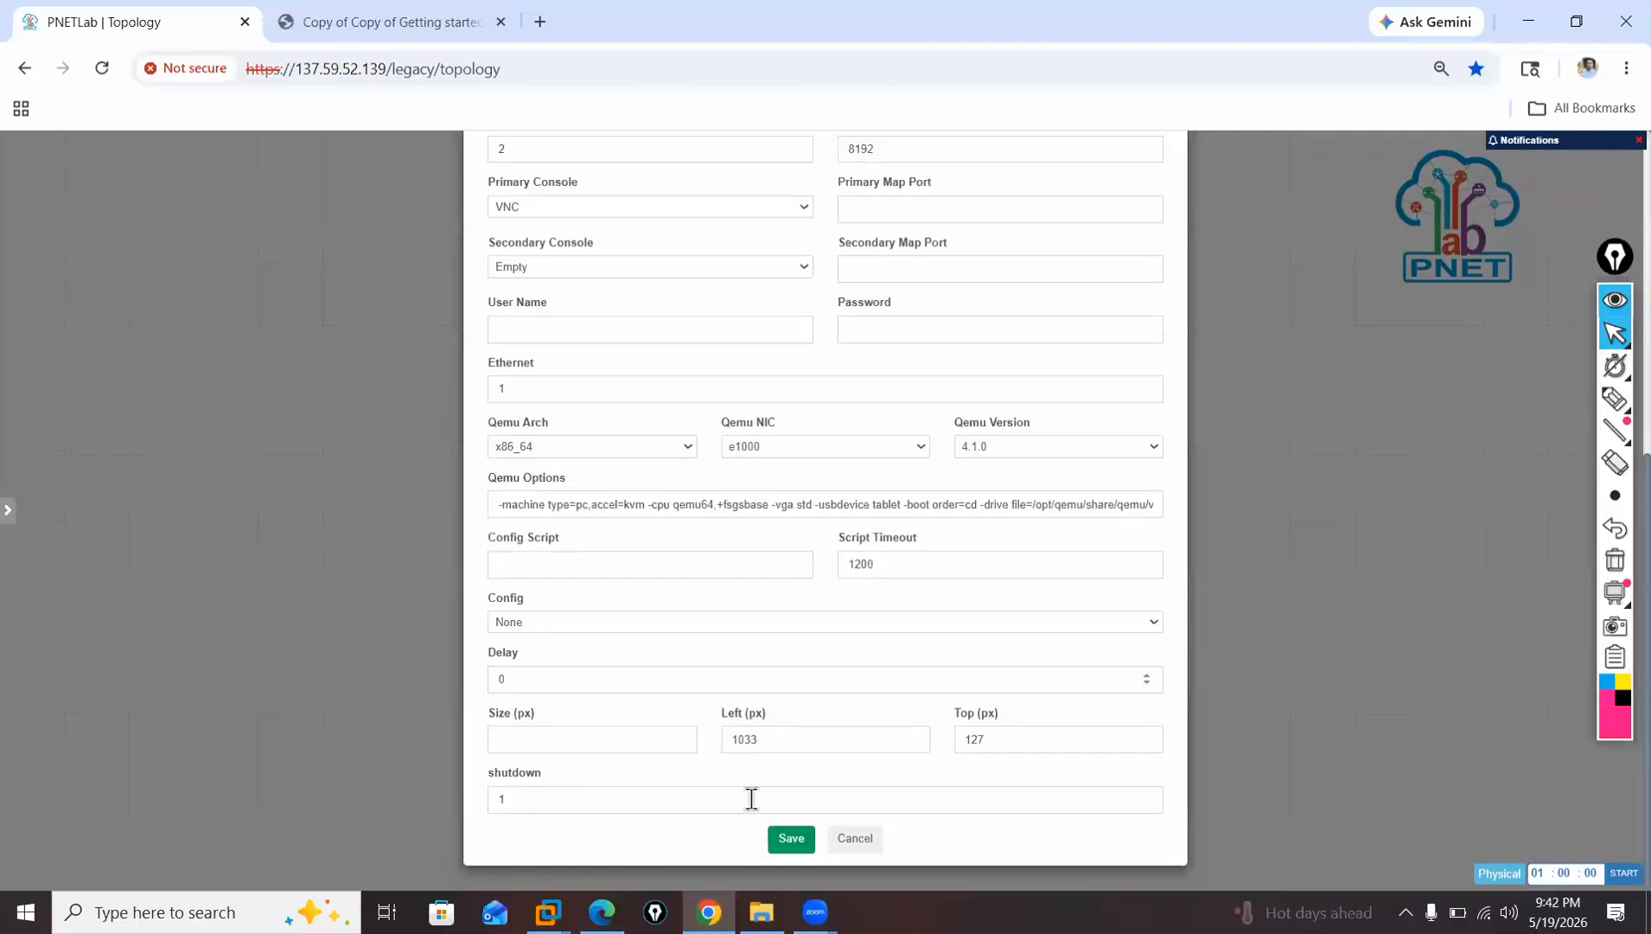
Choose the Desktop2.png icon for the Windows nodes and save them to the topology.
scroll(765, 578, "up", 6)
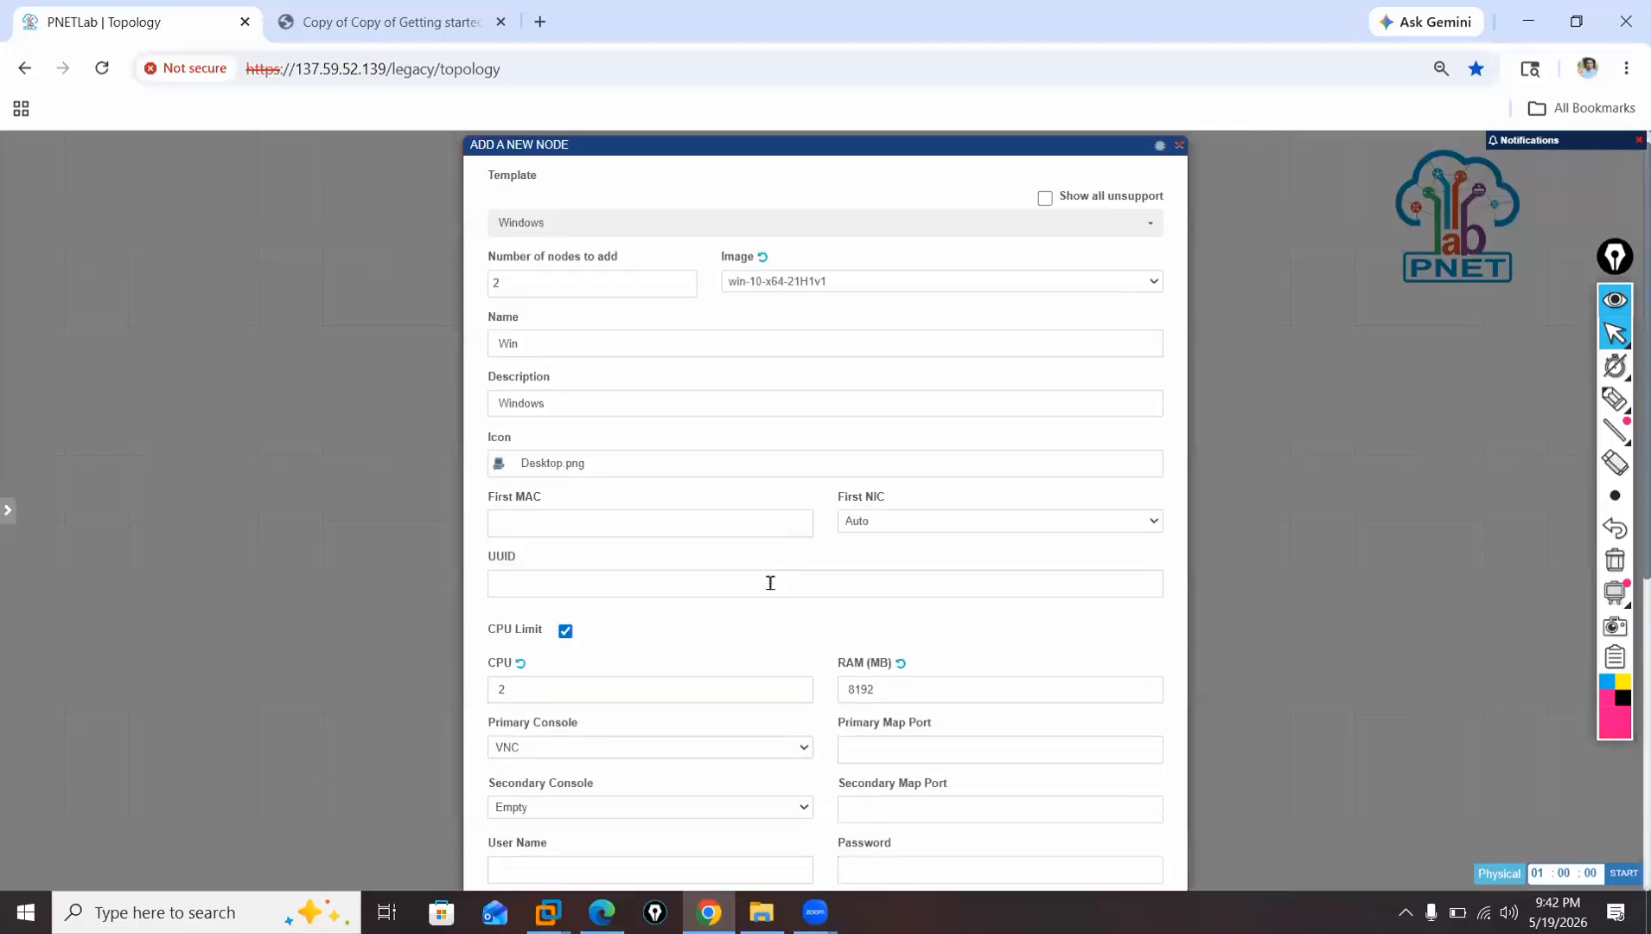
left_click(569, 467)
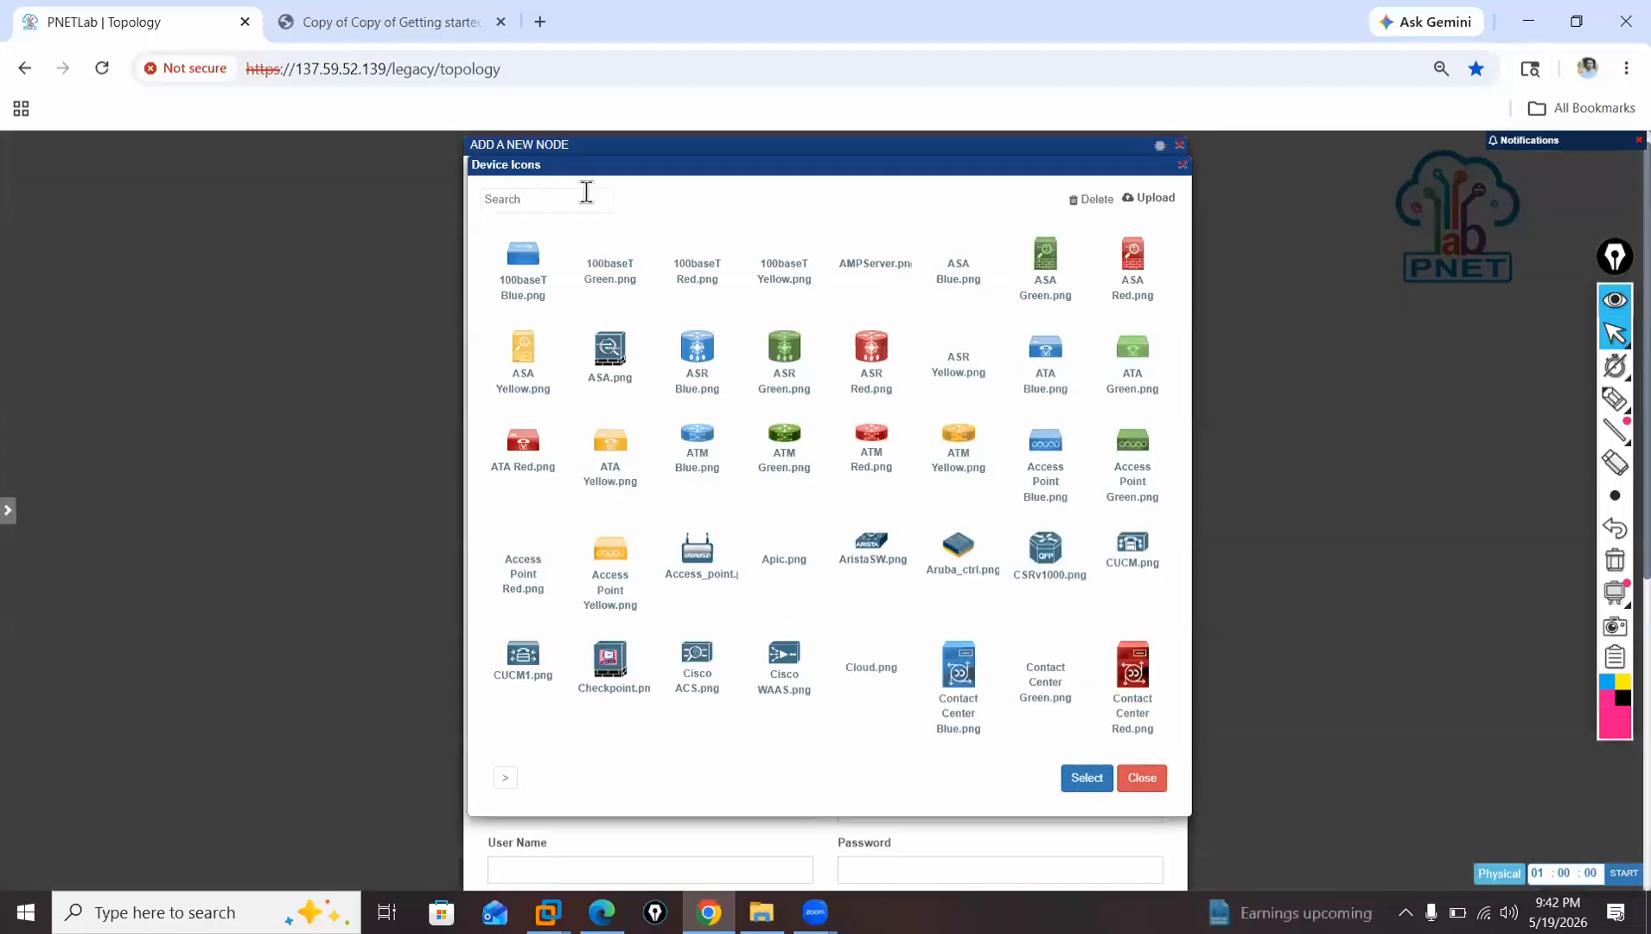
left_click(586, 191)
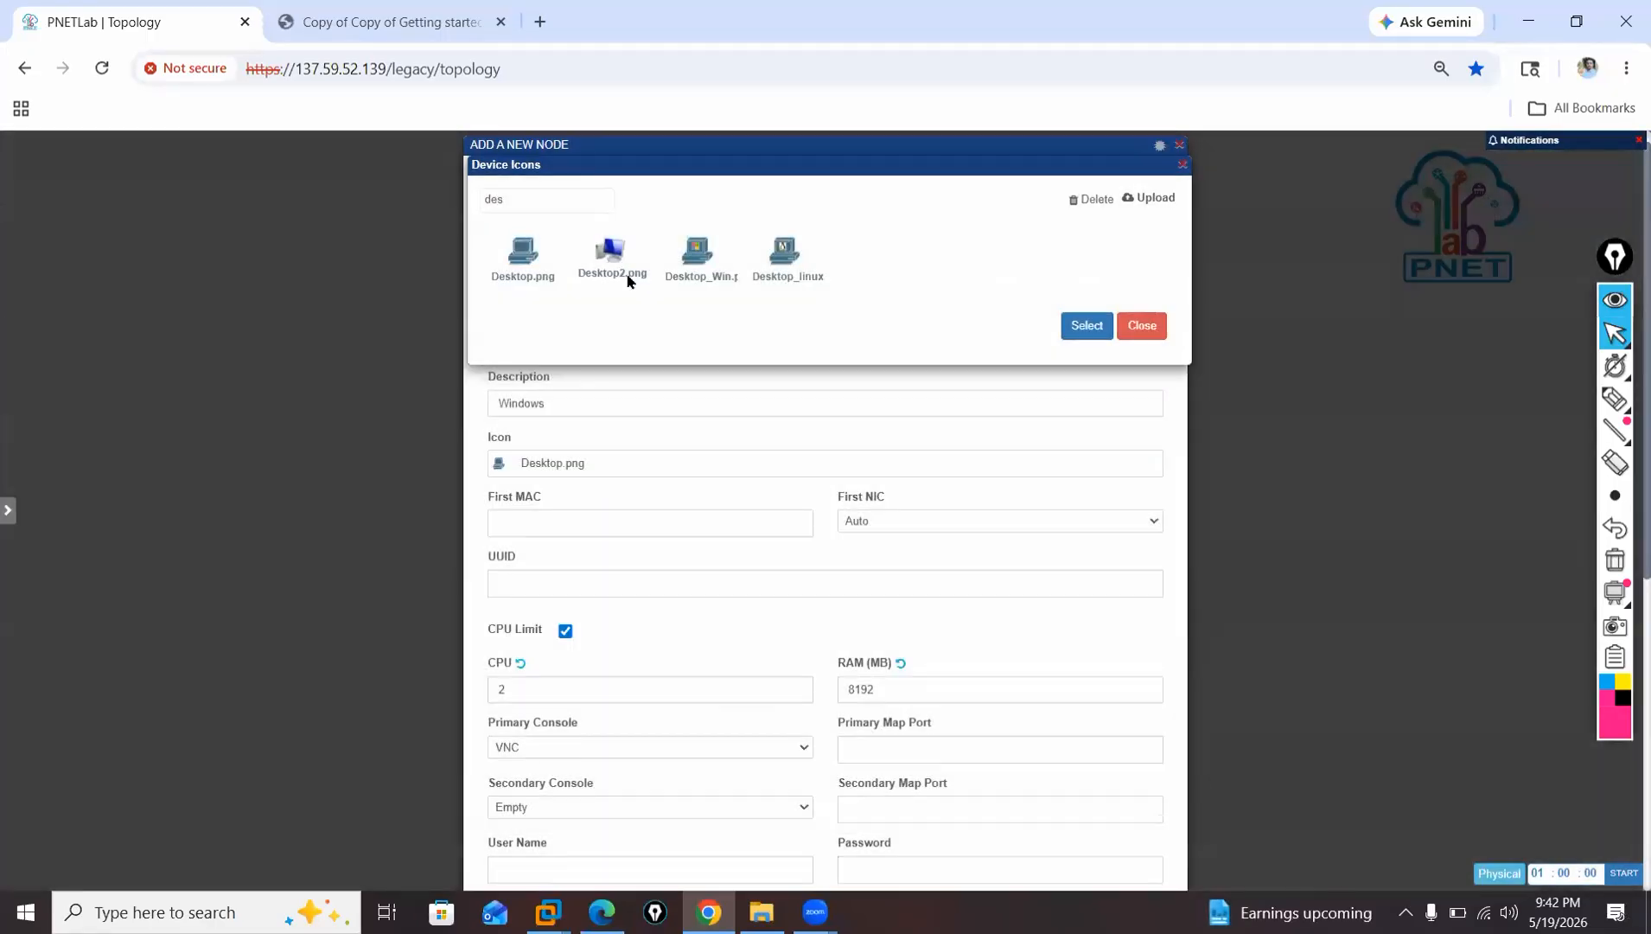
left_click(611, 258)
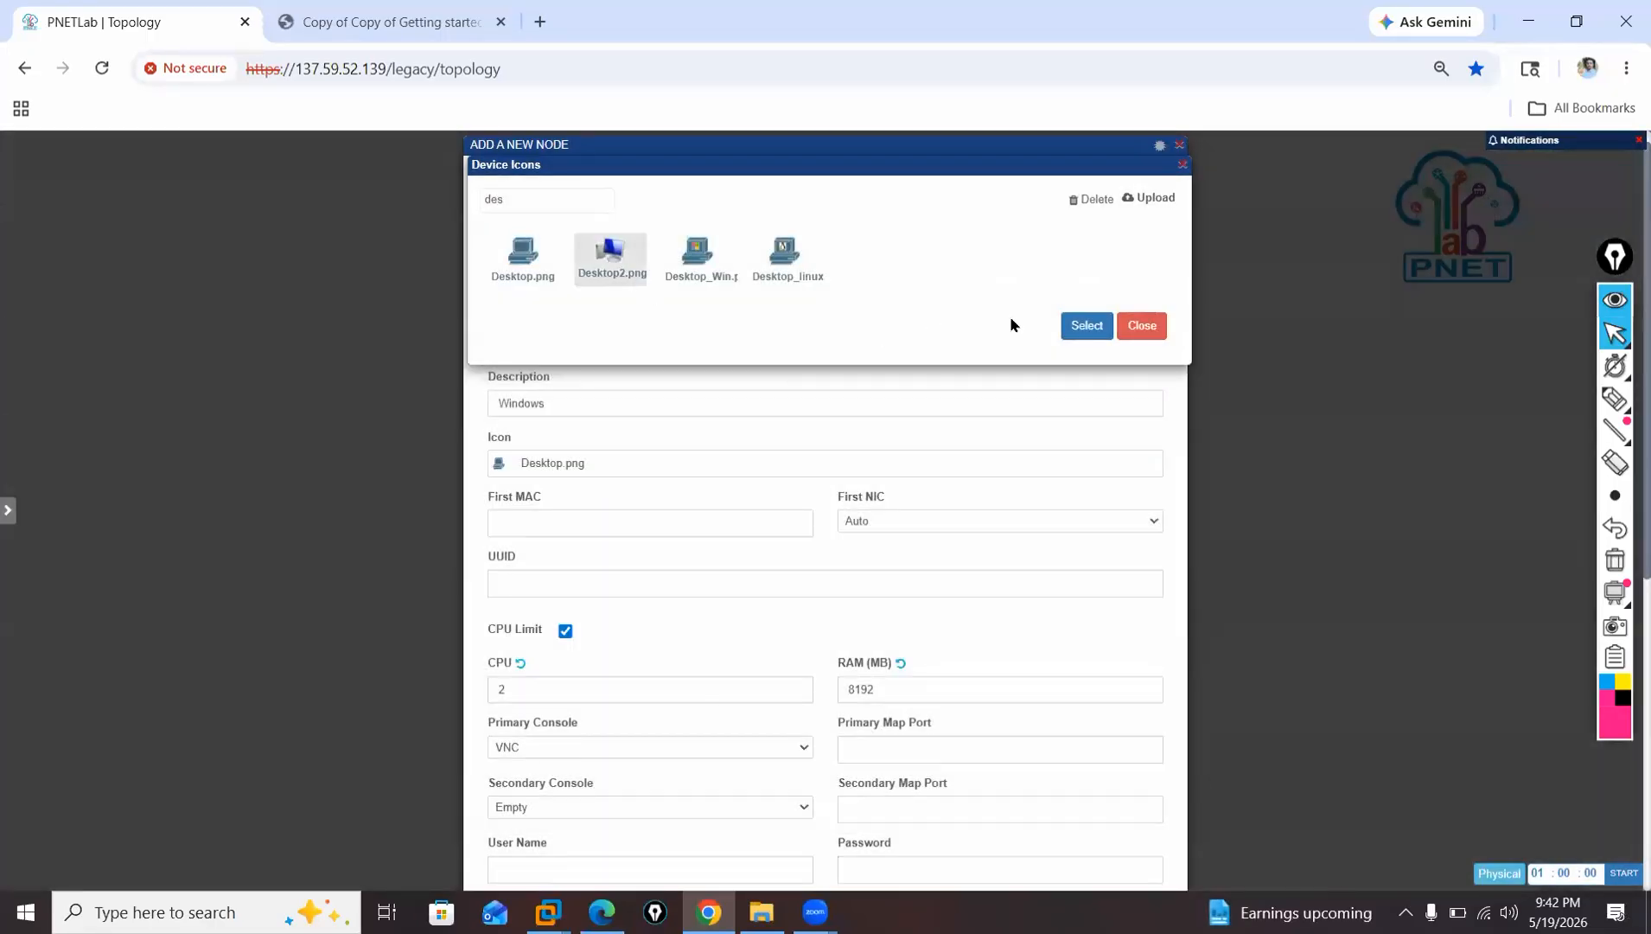
left_click(1085, 329)
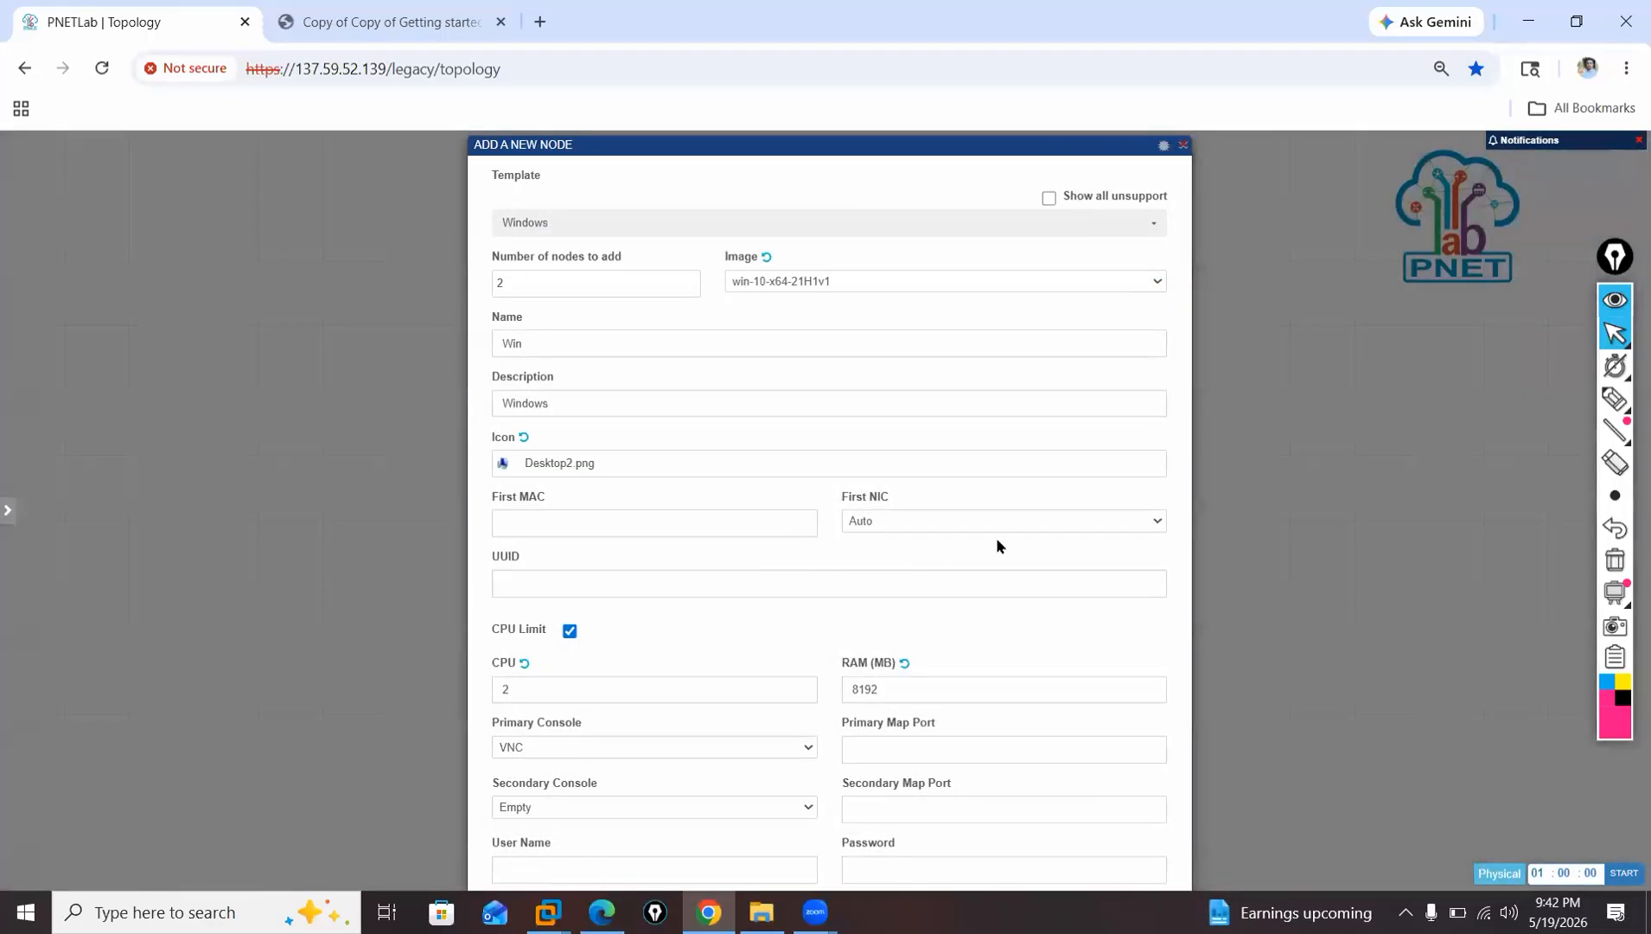
scroll(977, 621, "down", 6)
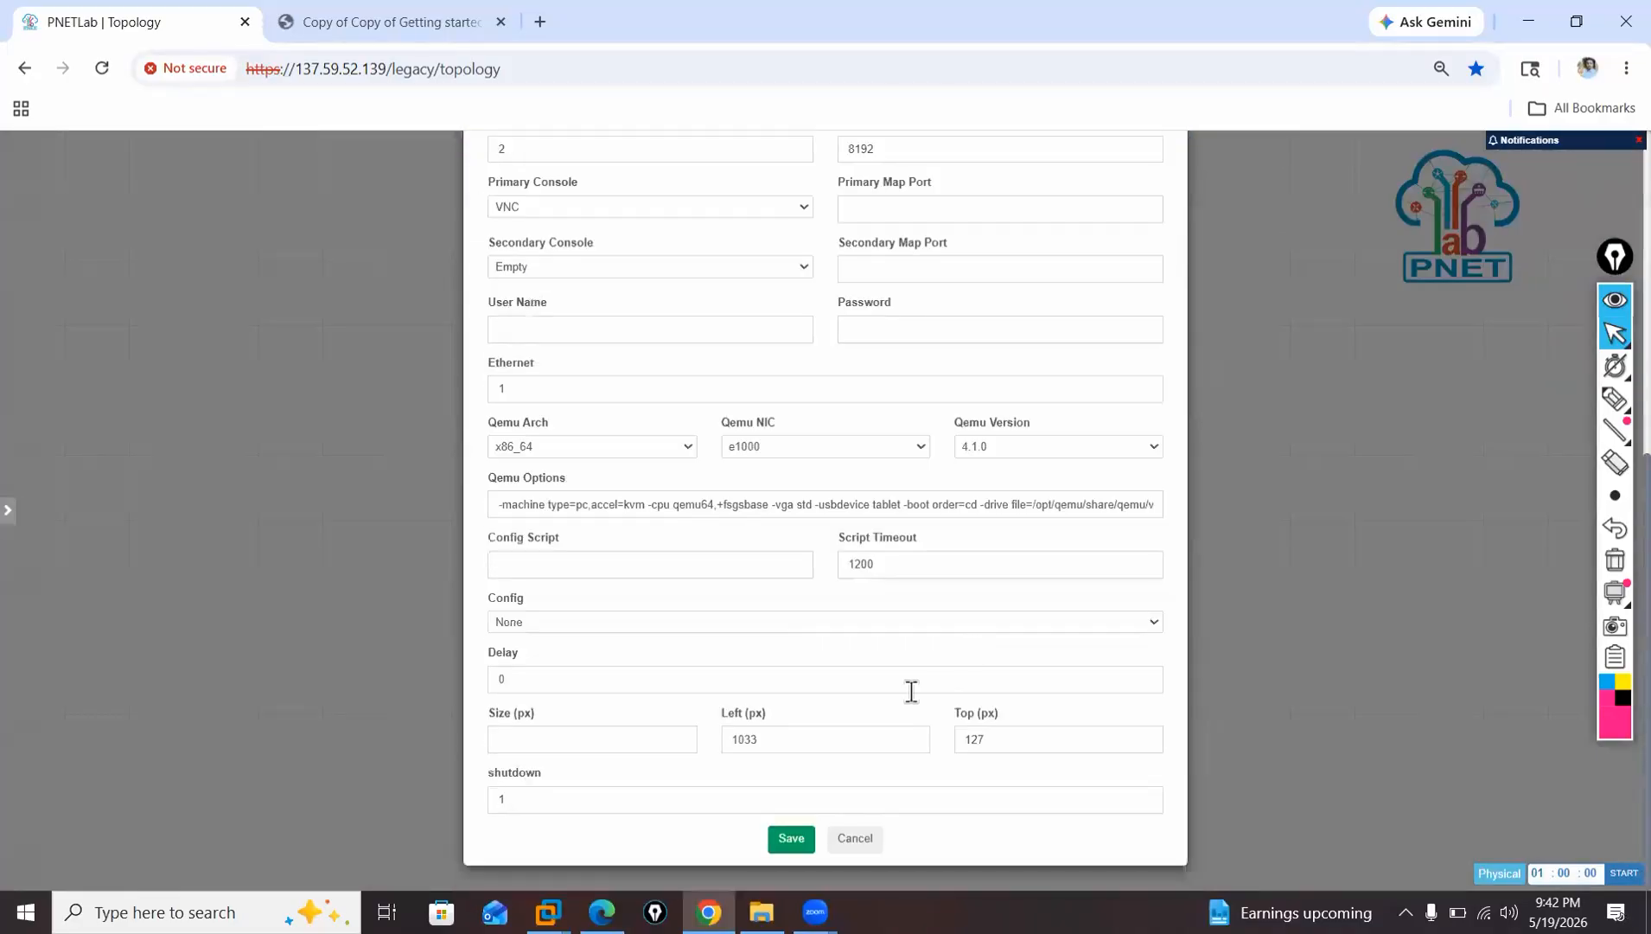
left_click(788, 840)
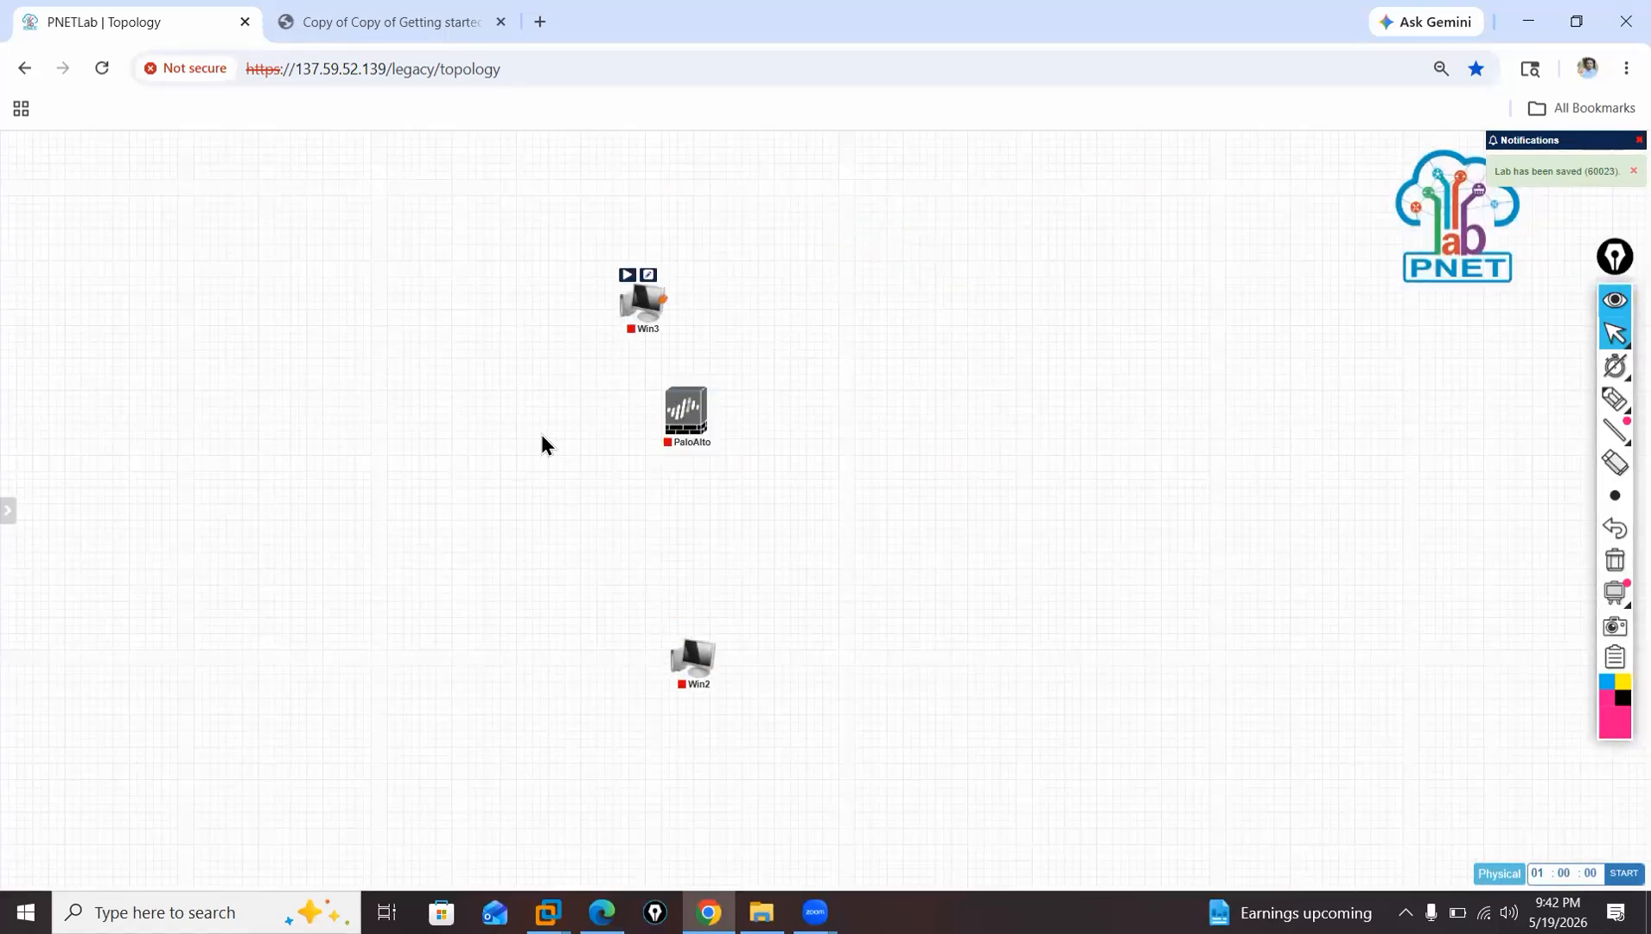
Arrange the topology with Win3 to the left of the PaloAlto firewall and Win2 below it.
left_click_drag(679, 424, 694, 424)
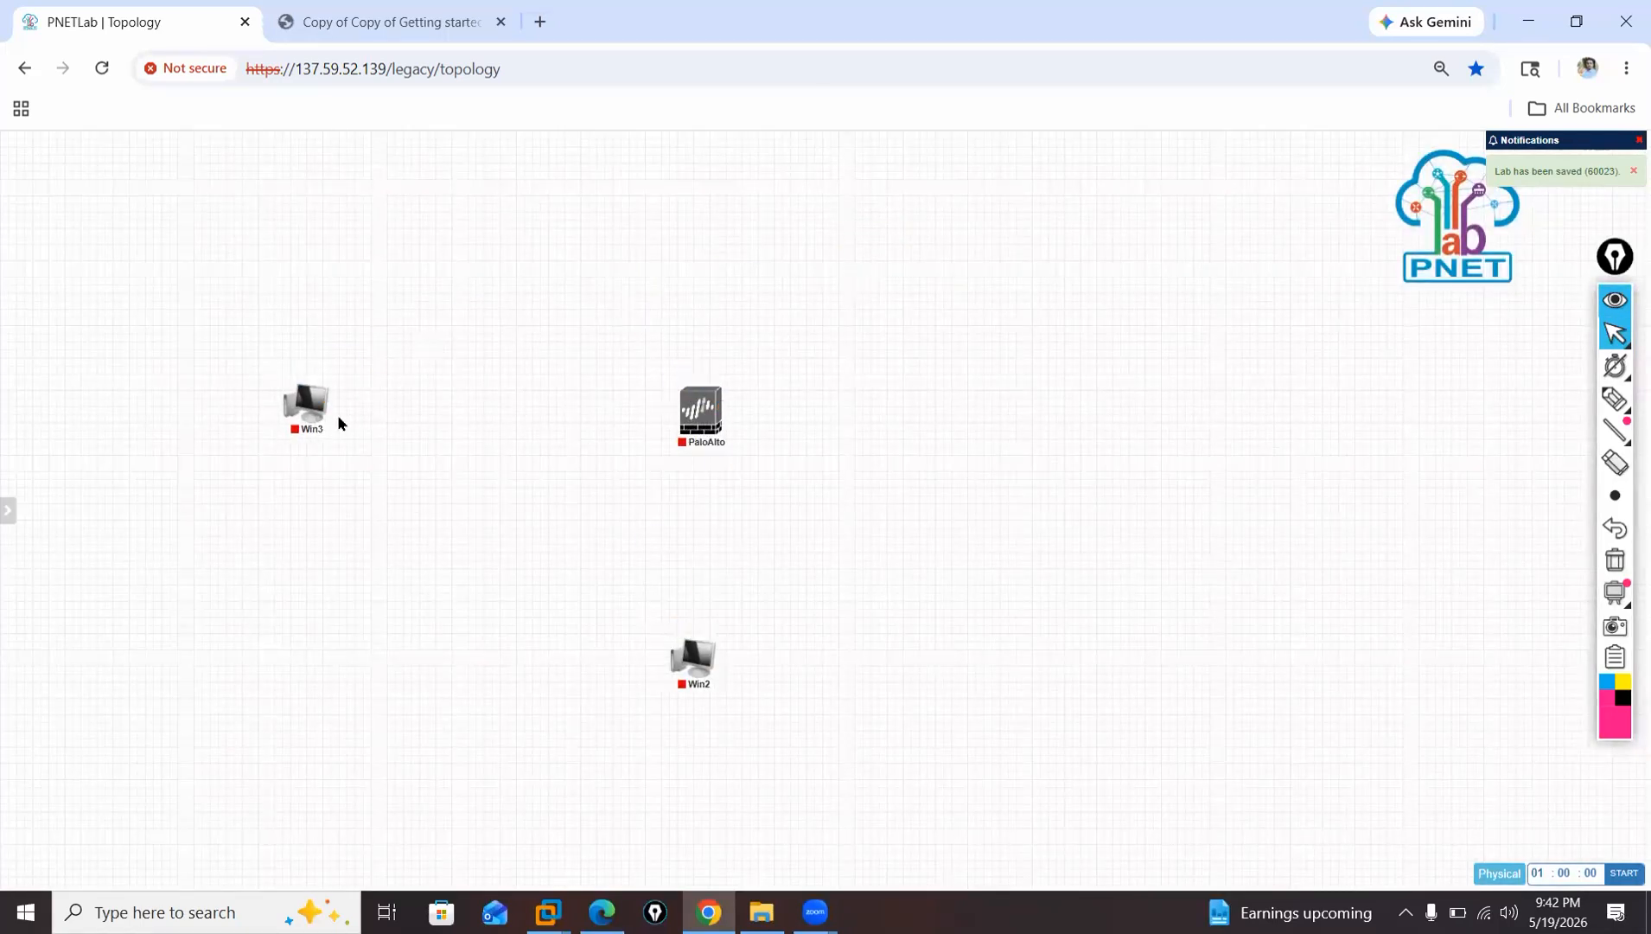
left_click_drag(306, 408, 295, 412)
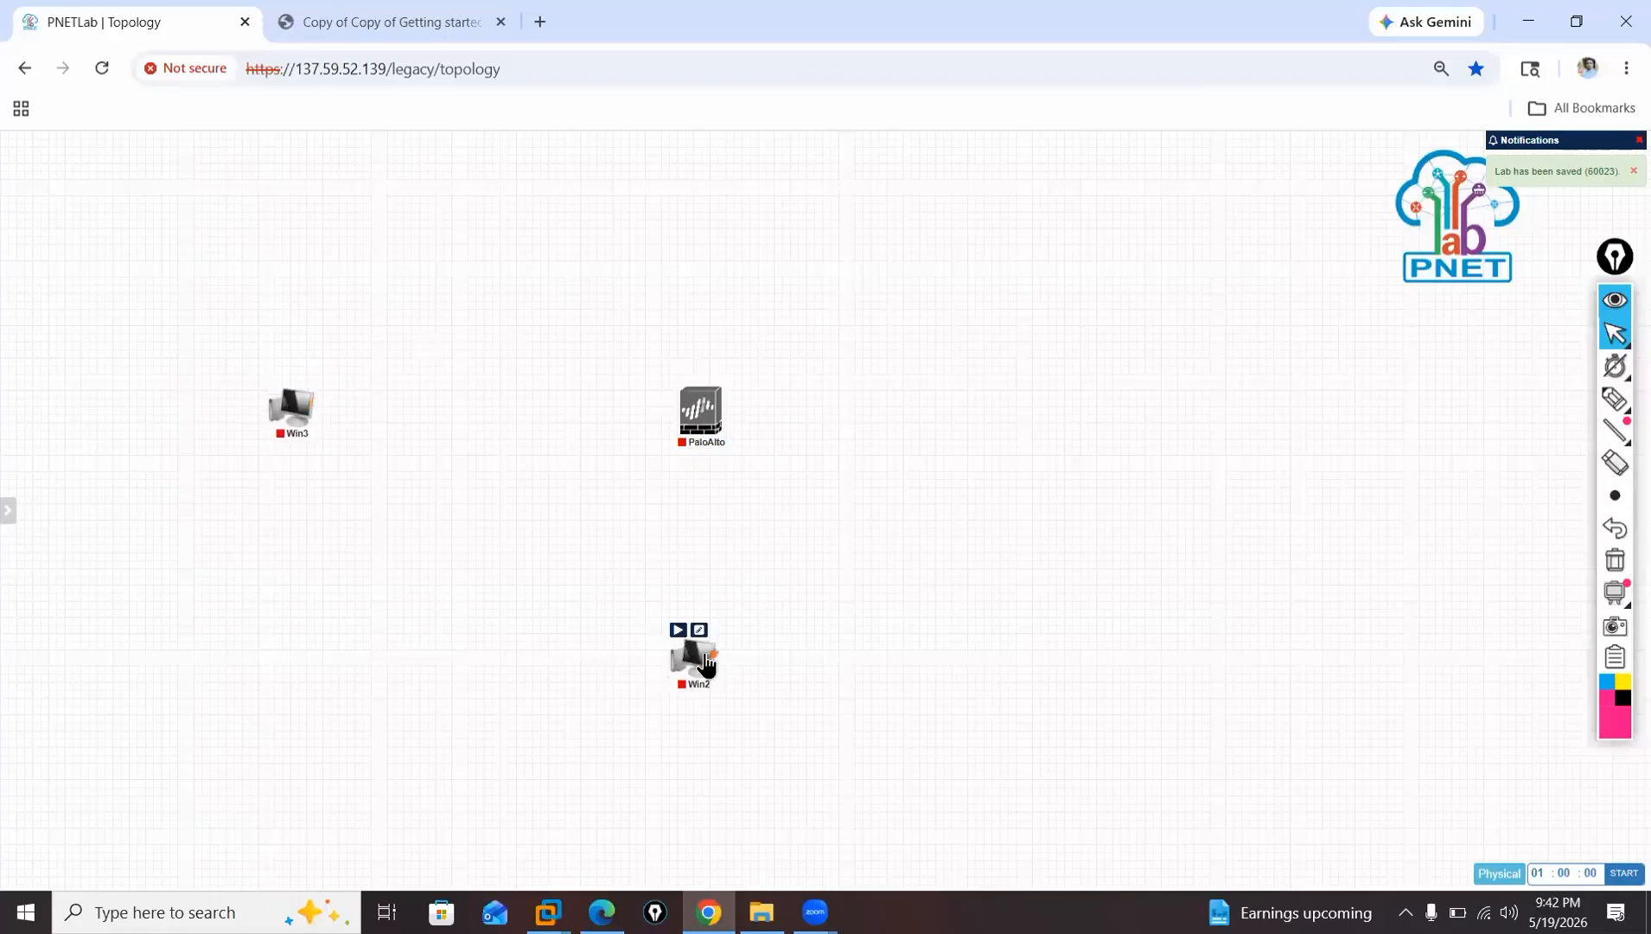
left_click_drag(700, 671, 712, 710)
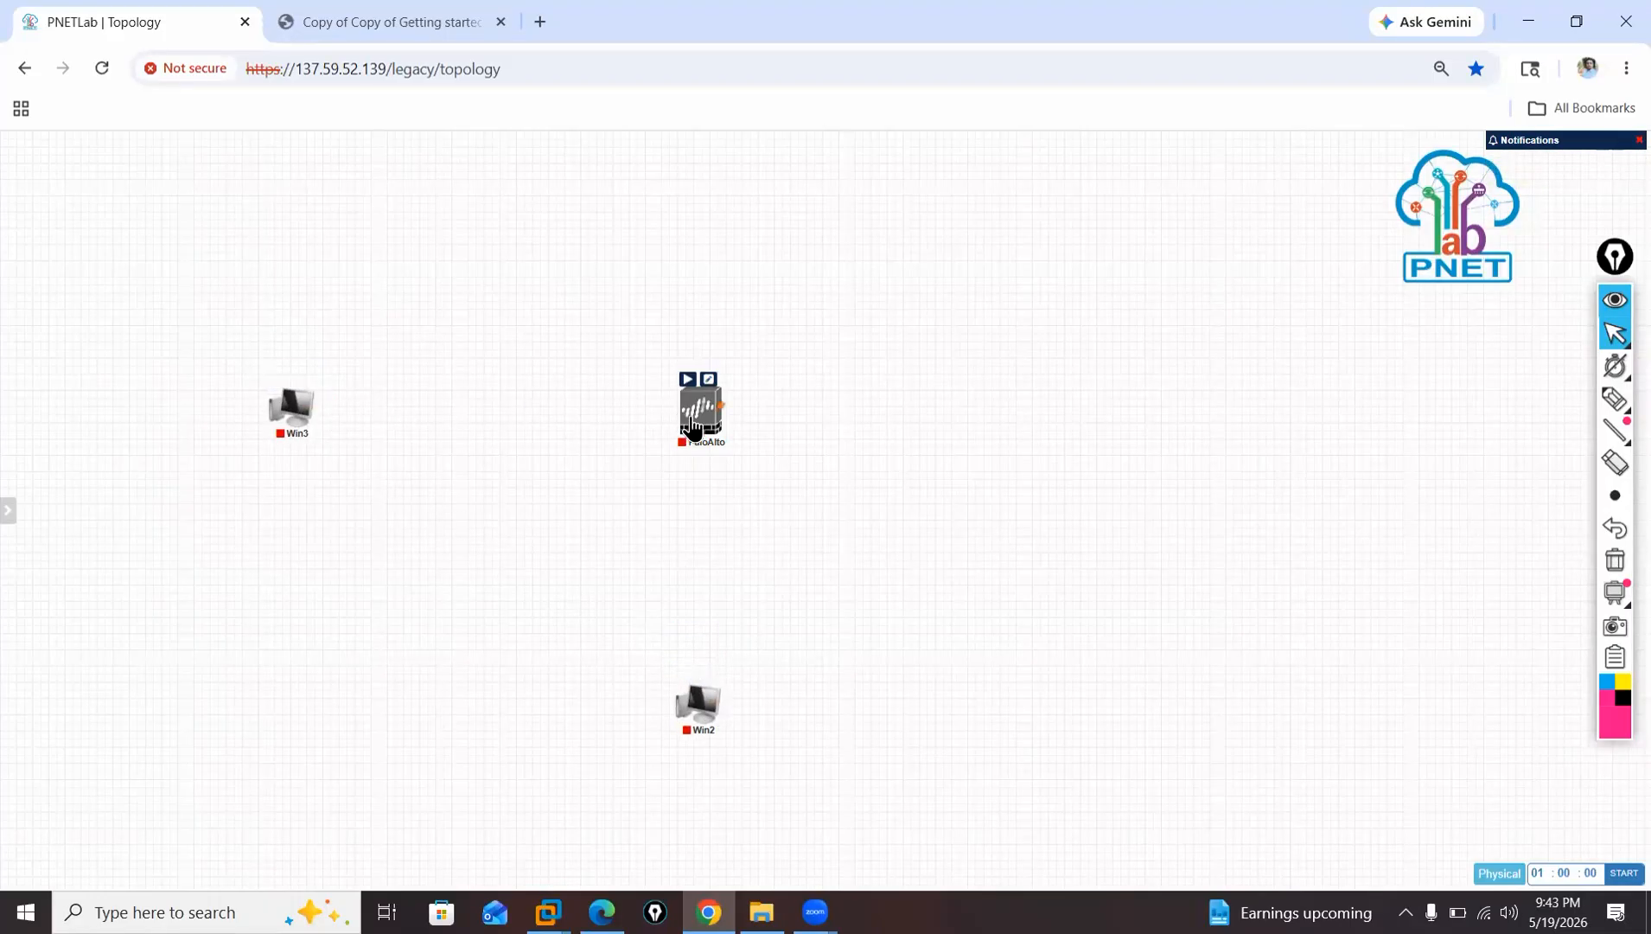
left_click_drag(696, 428, 699, 418)
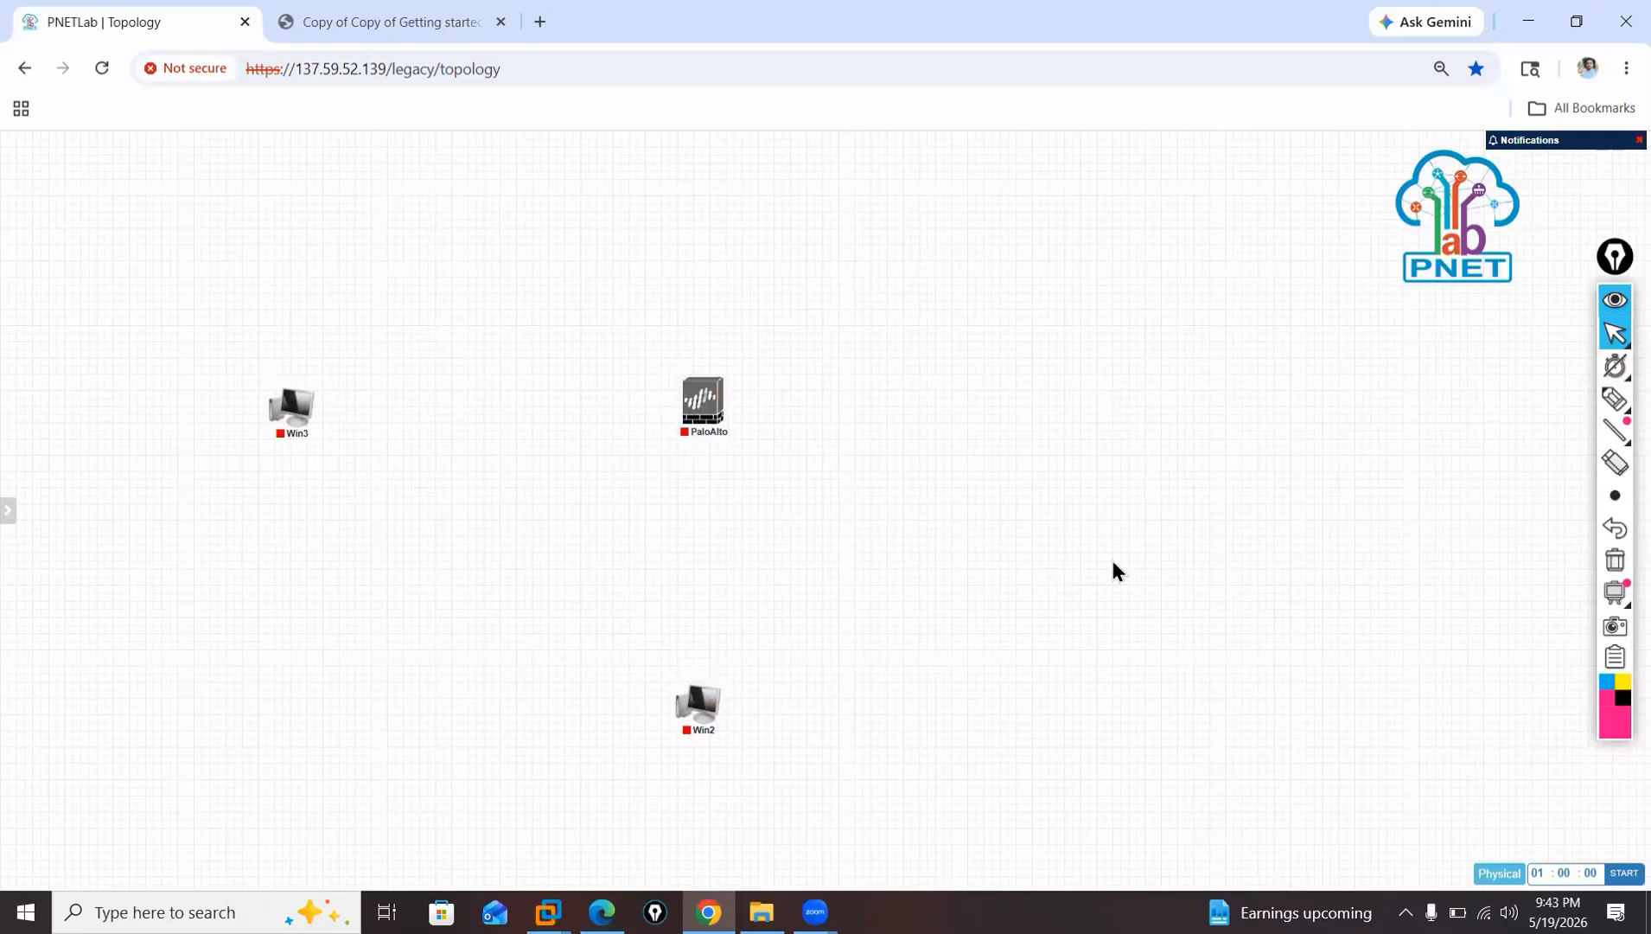
Begin a new network object to the right of the firewall with type Cloud_nat.
right_click(1157, 340)
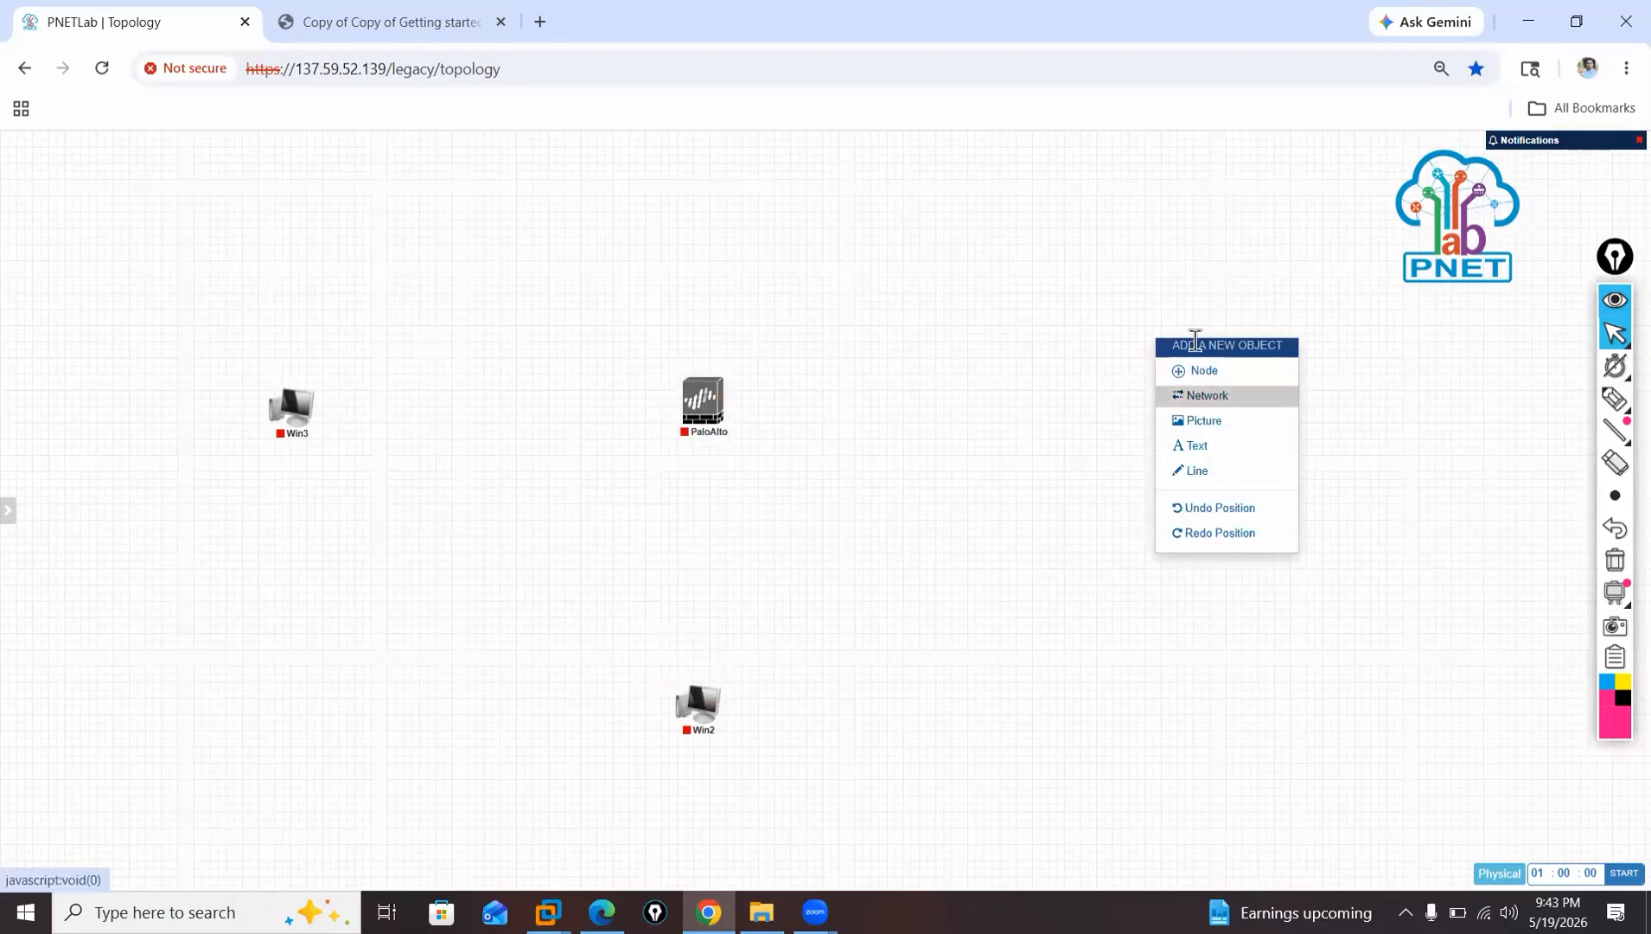
left_click(1206, 399)
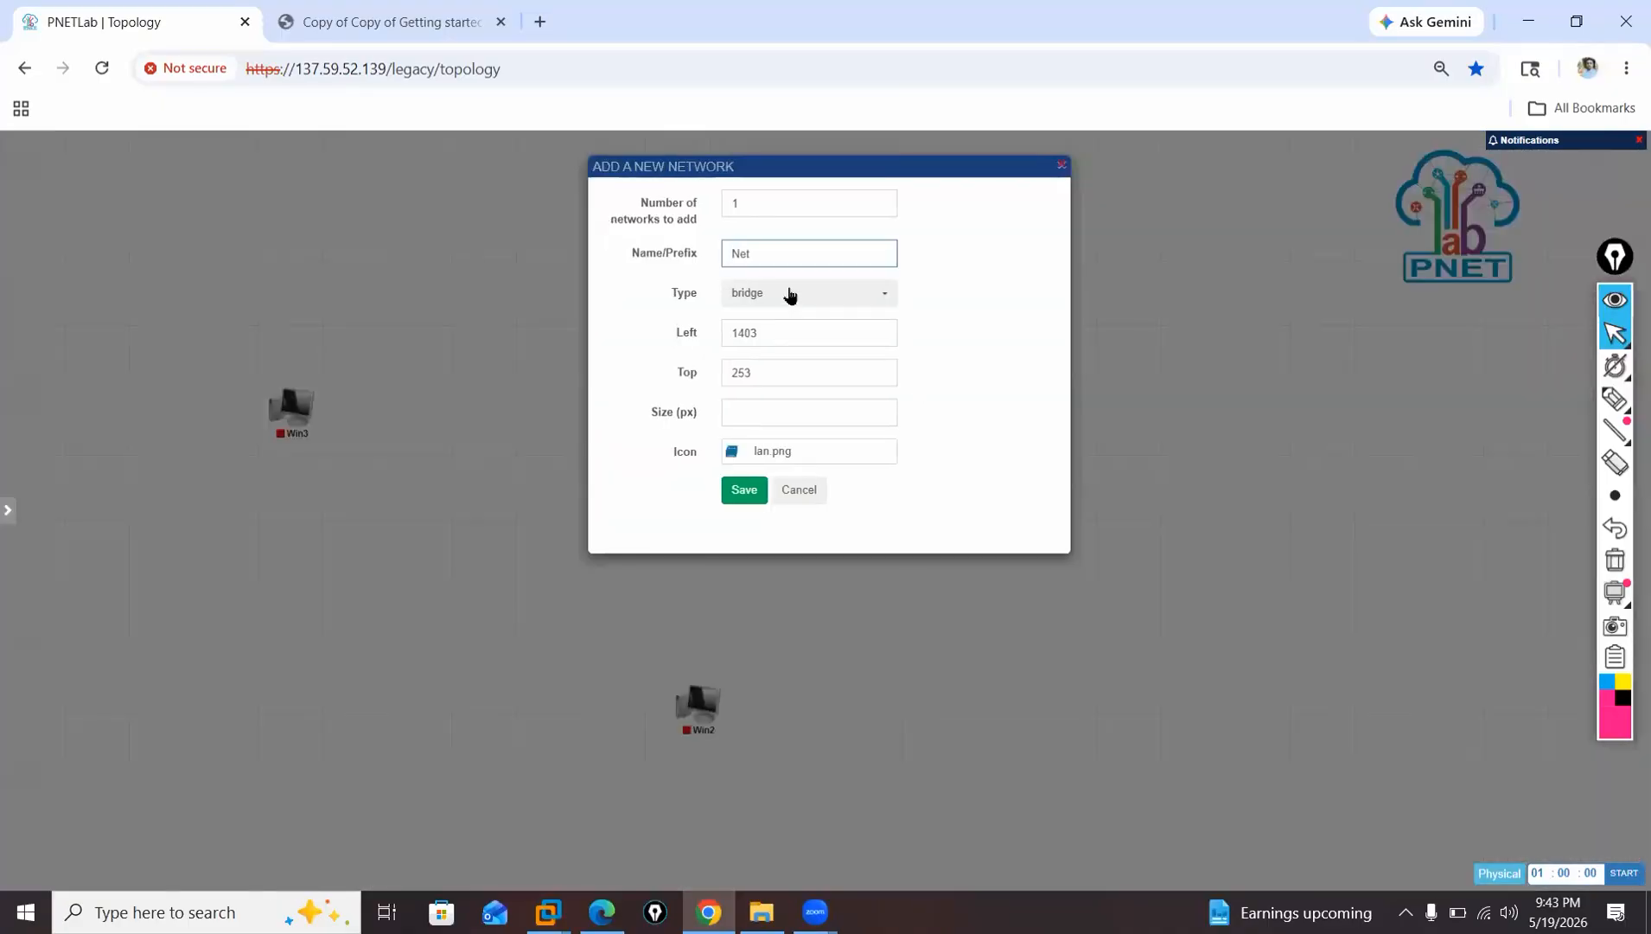
left_click(789, 296)
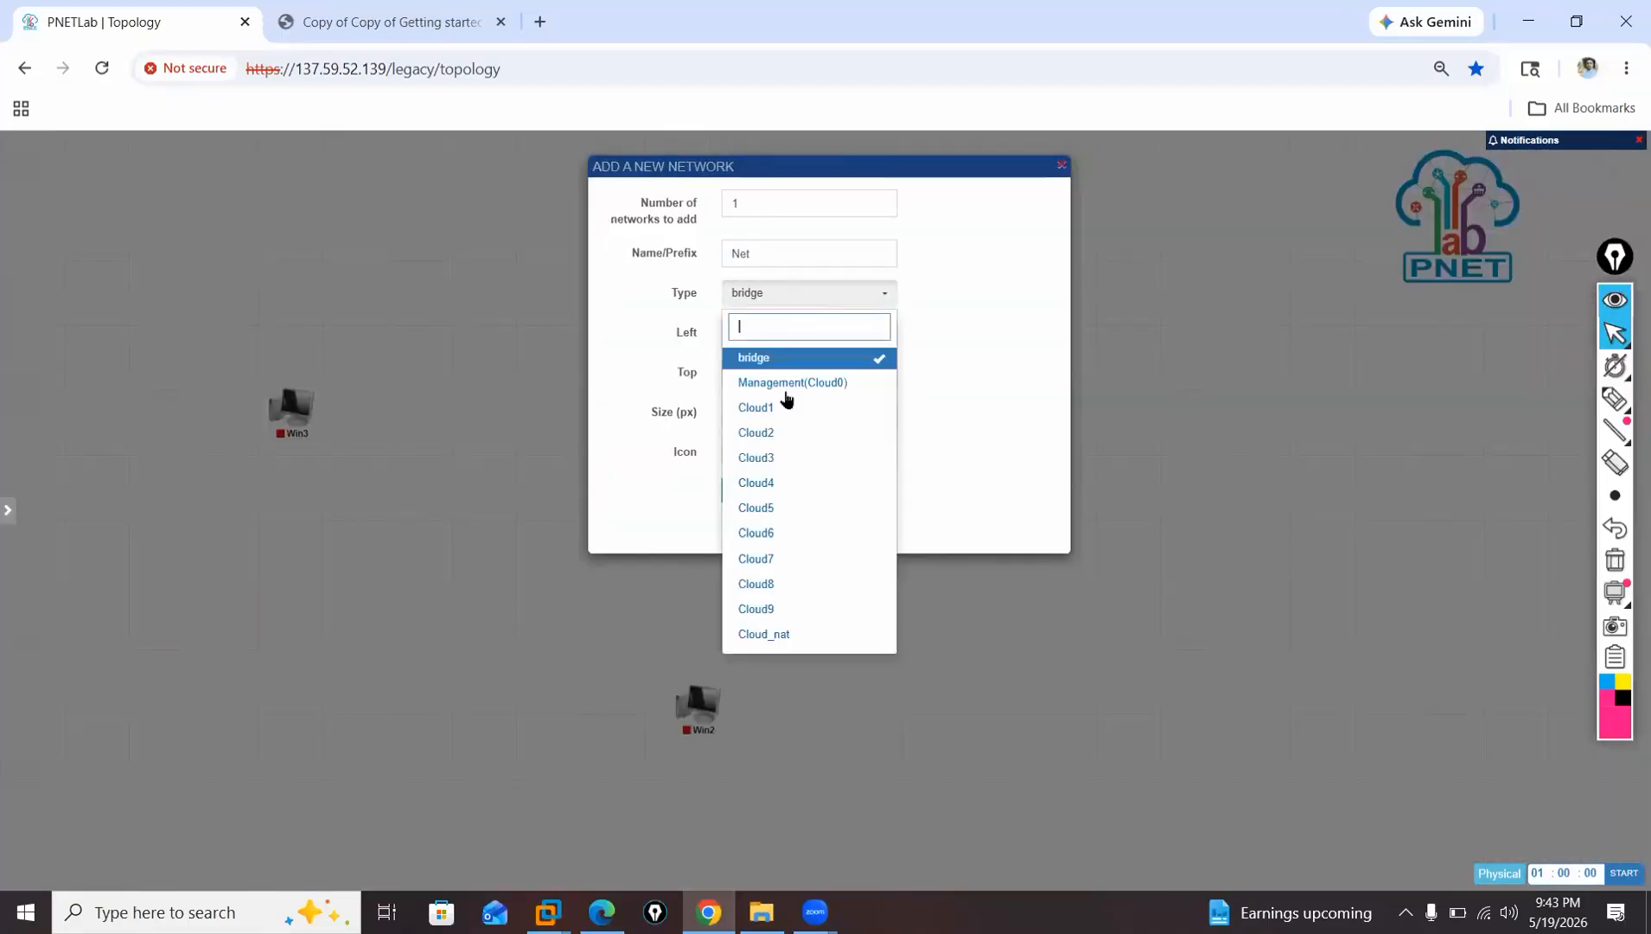
left_click(817, 633)
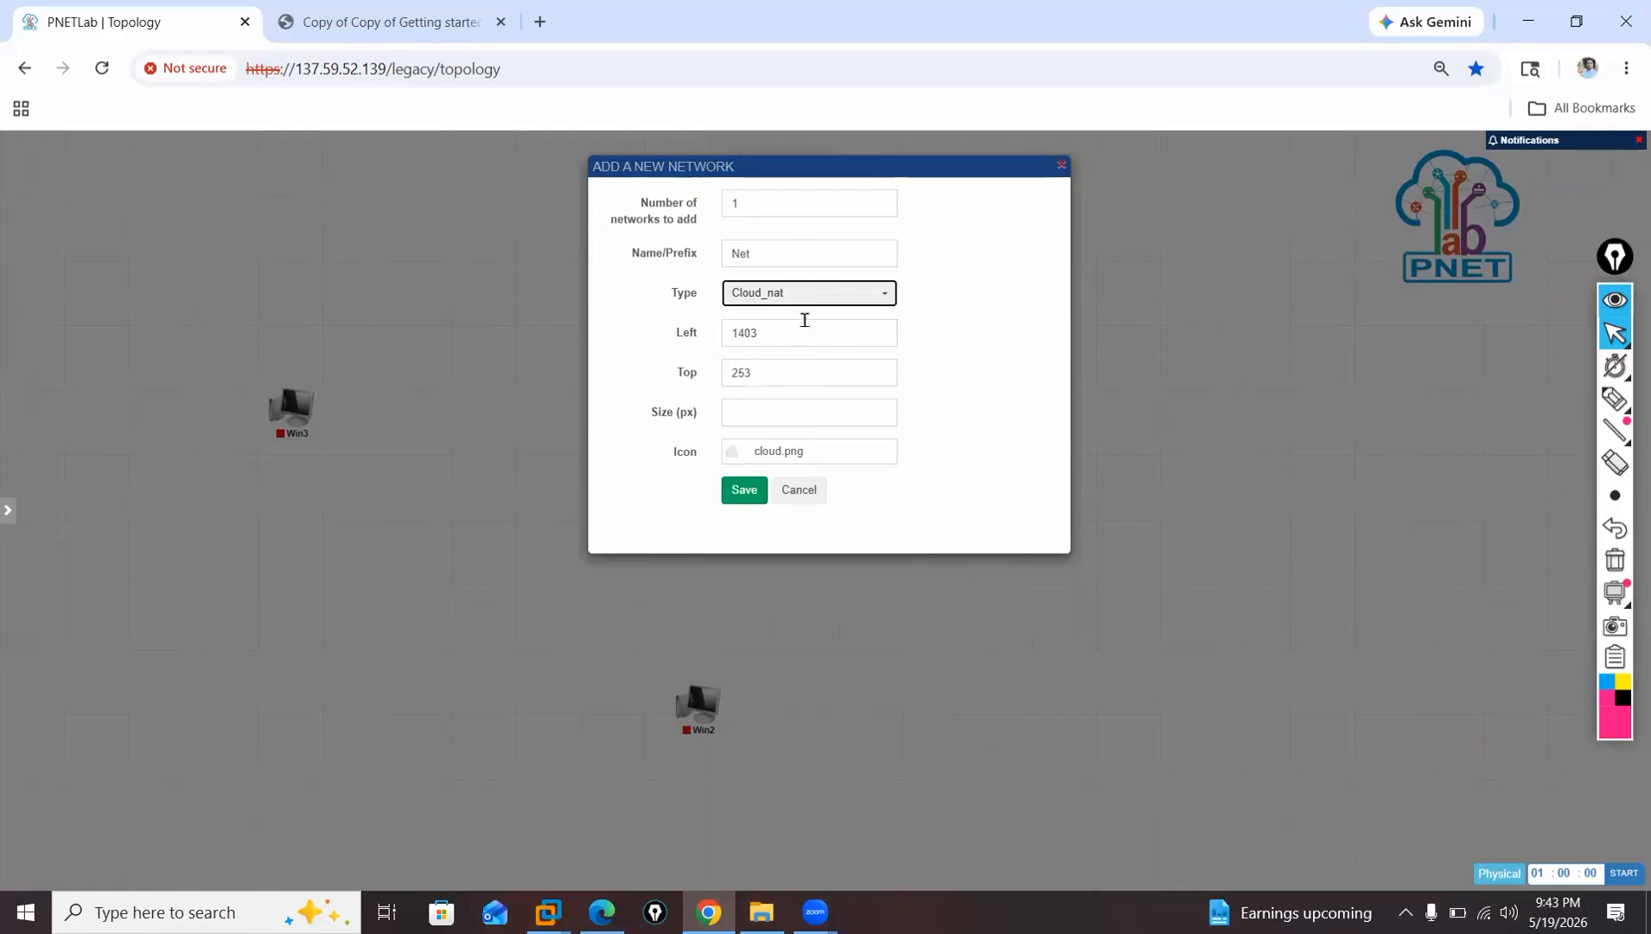
Choose the earth.jpg icon for the new network and save it to the topology.
left_click(792, 464)
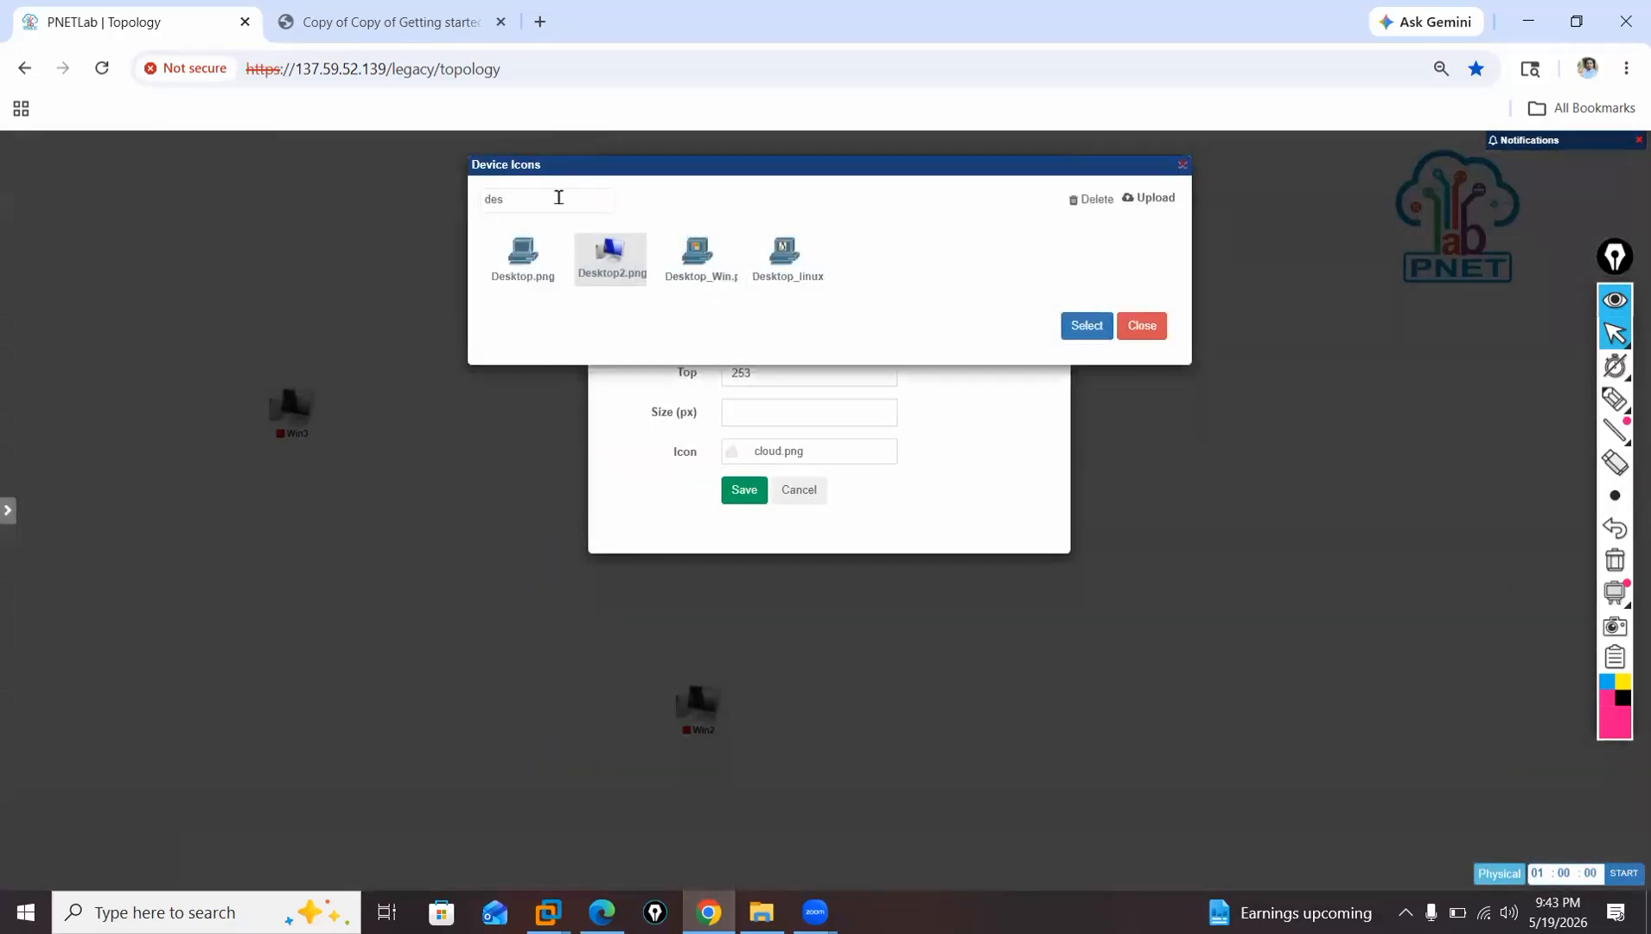
left_click(558, 198)
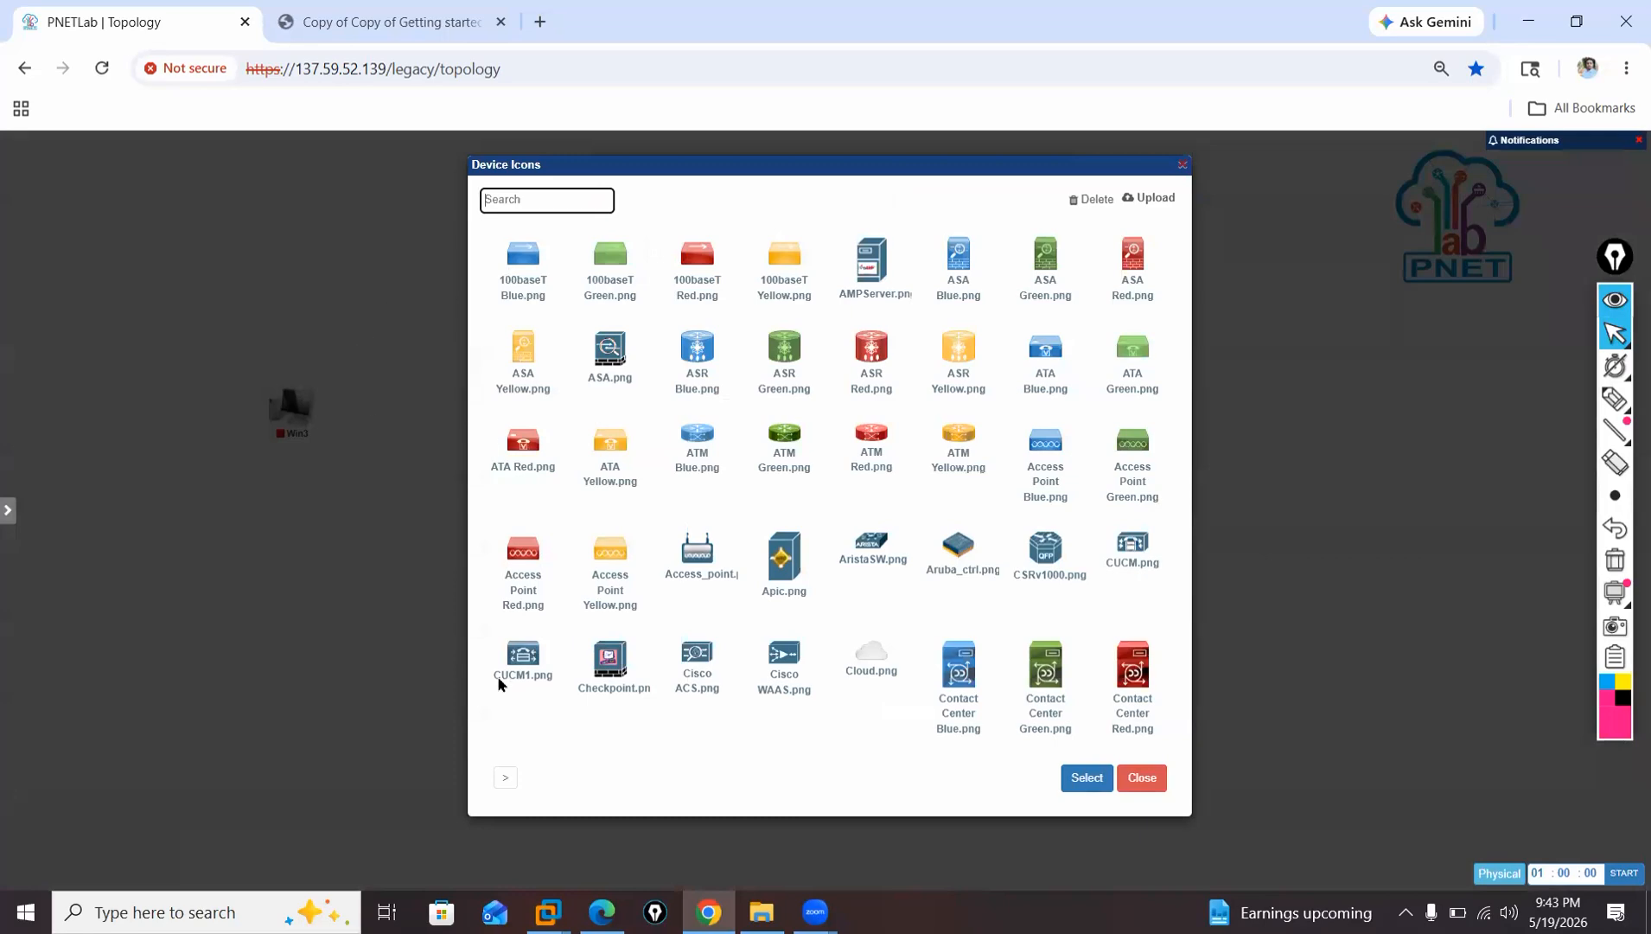
left_click(507, 783)
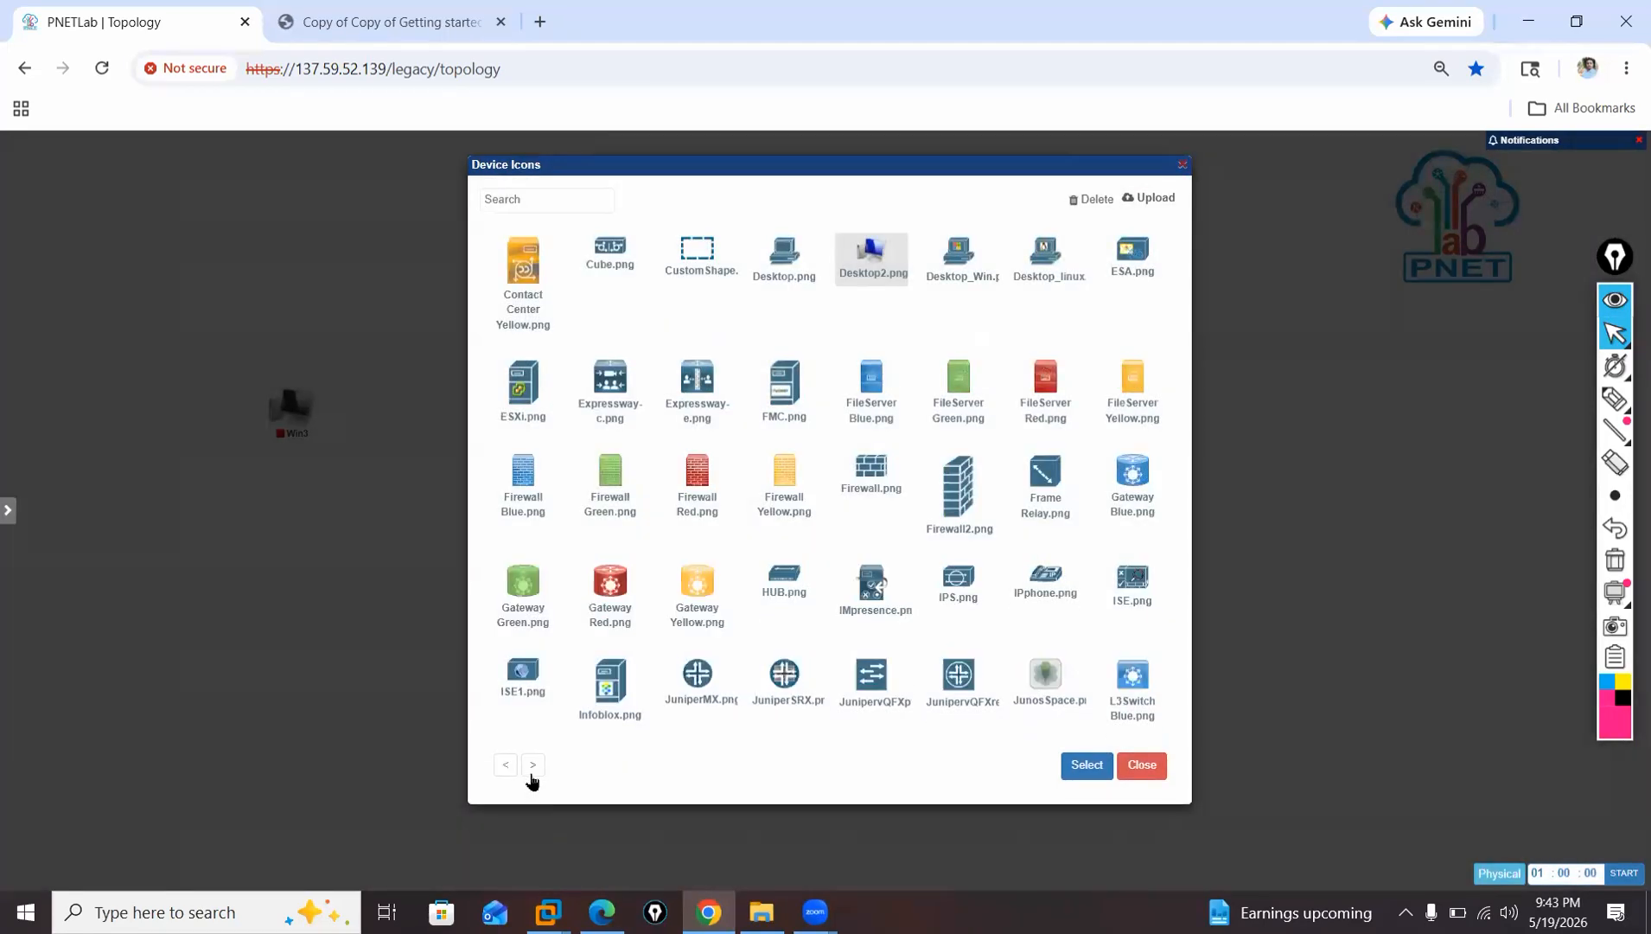
left_click(532, 772)
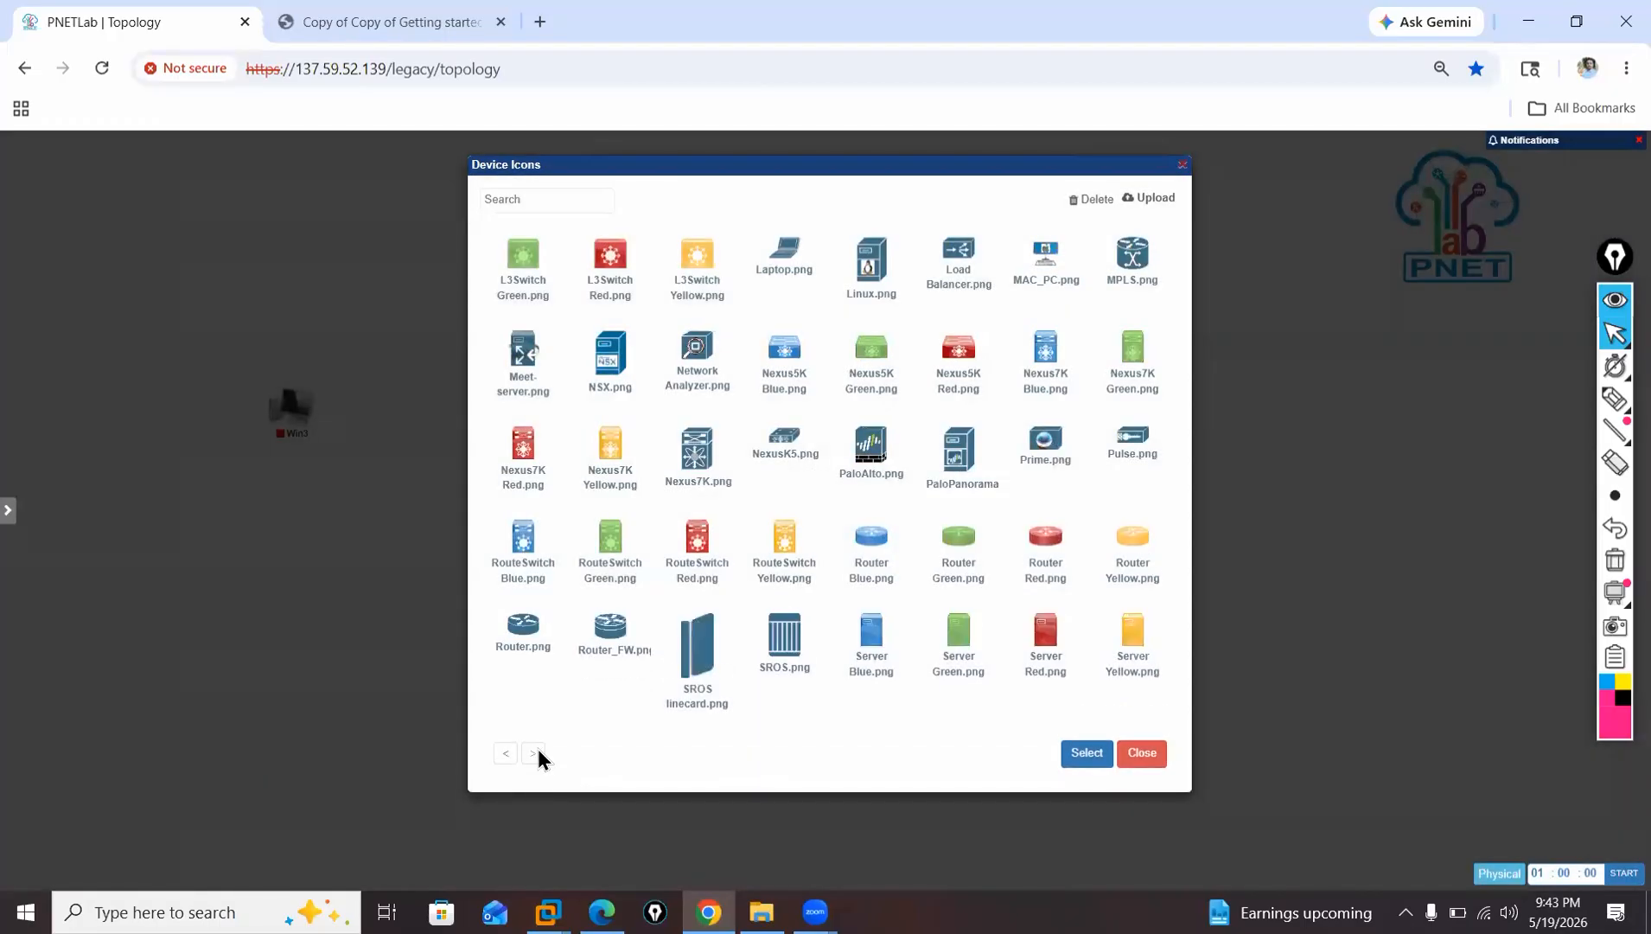
left_click(535, 752)
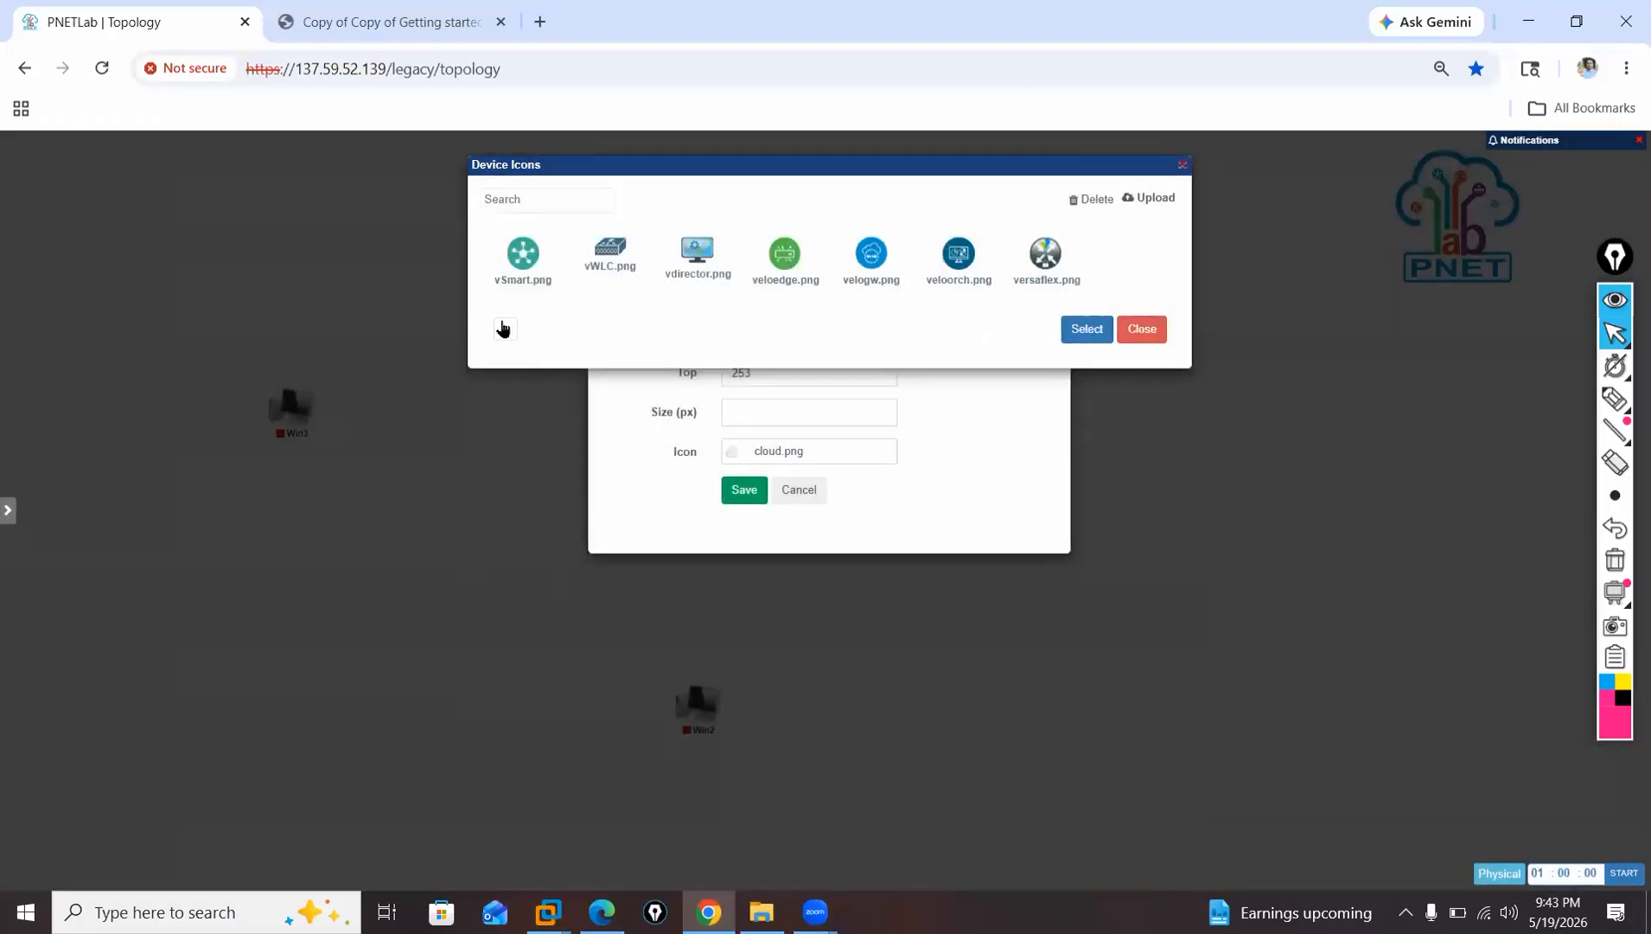
left_click(503, 329)
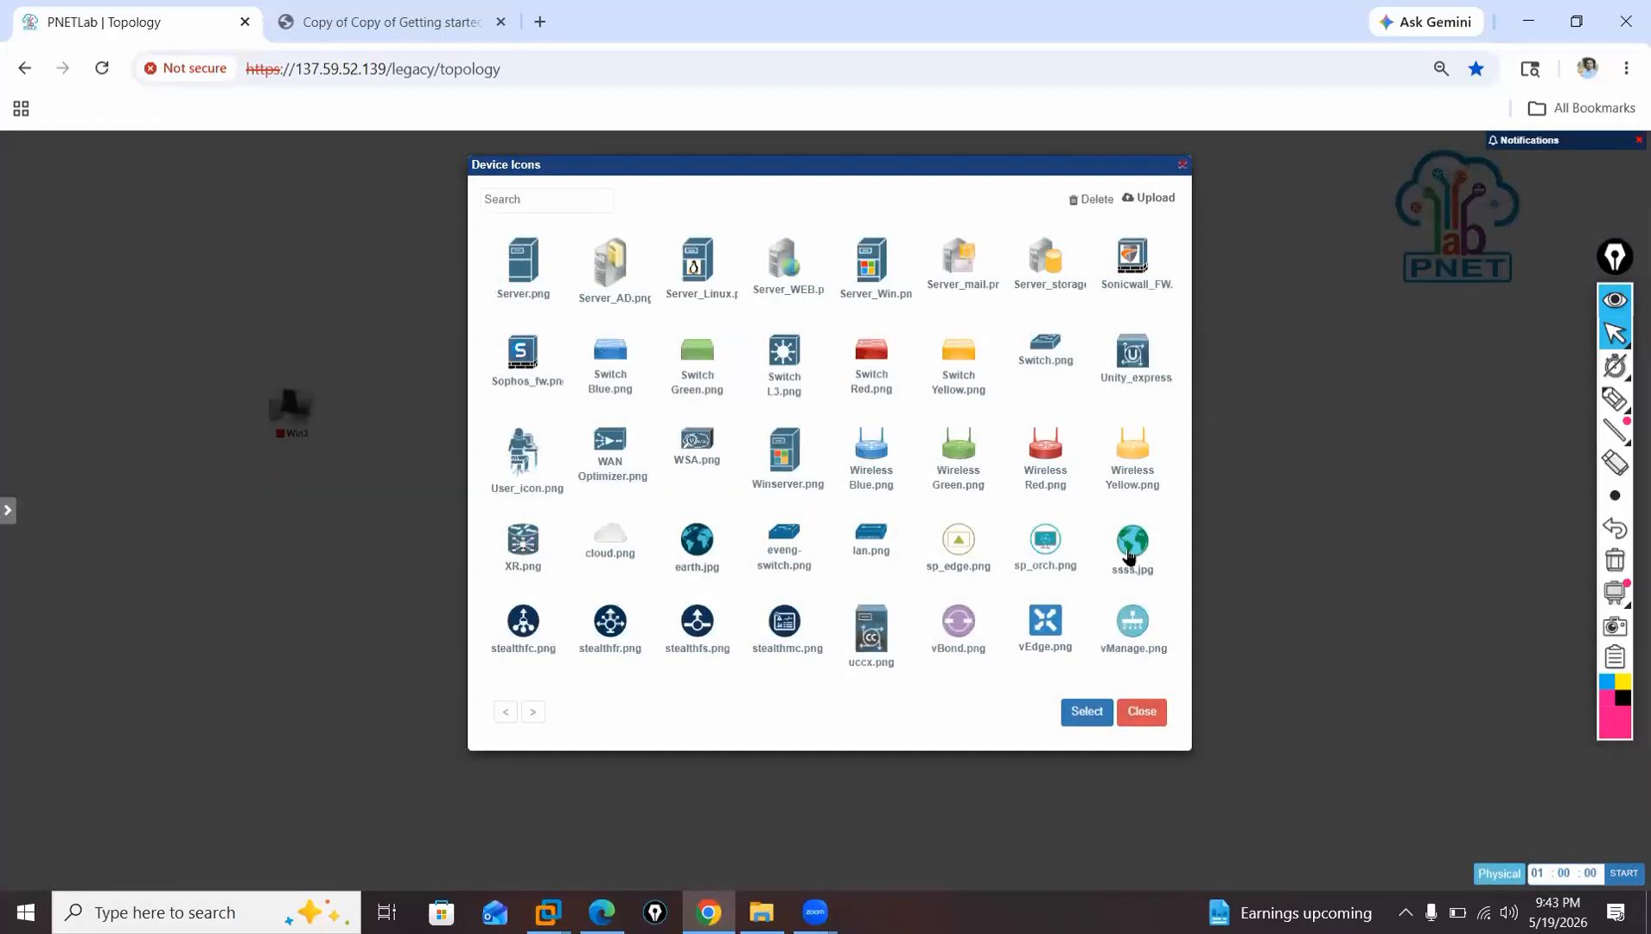
left_click(696, 563)
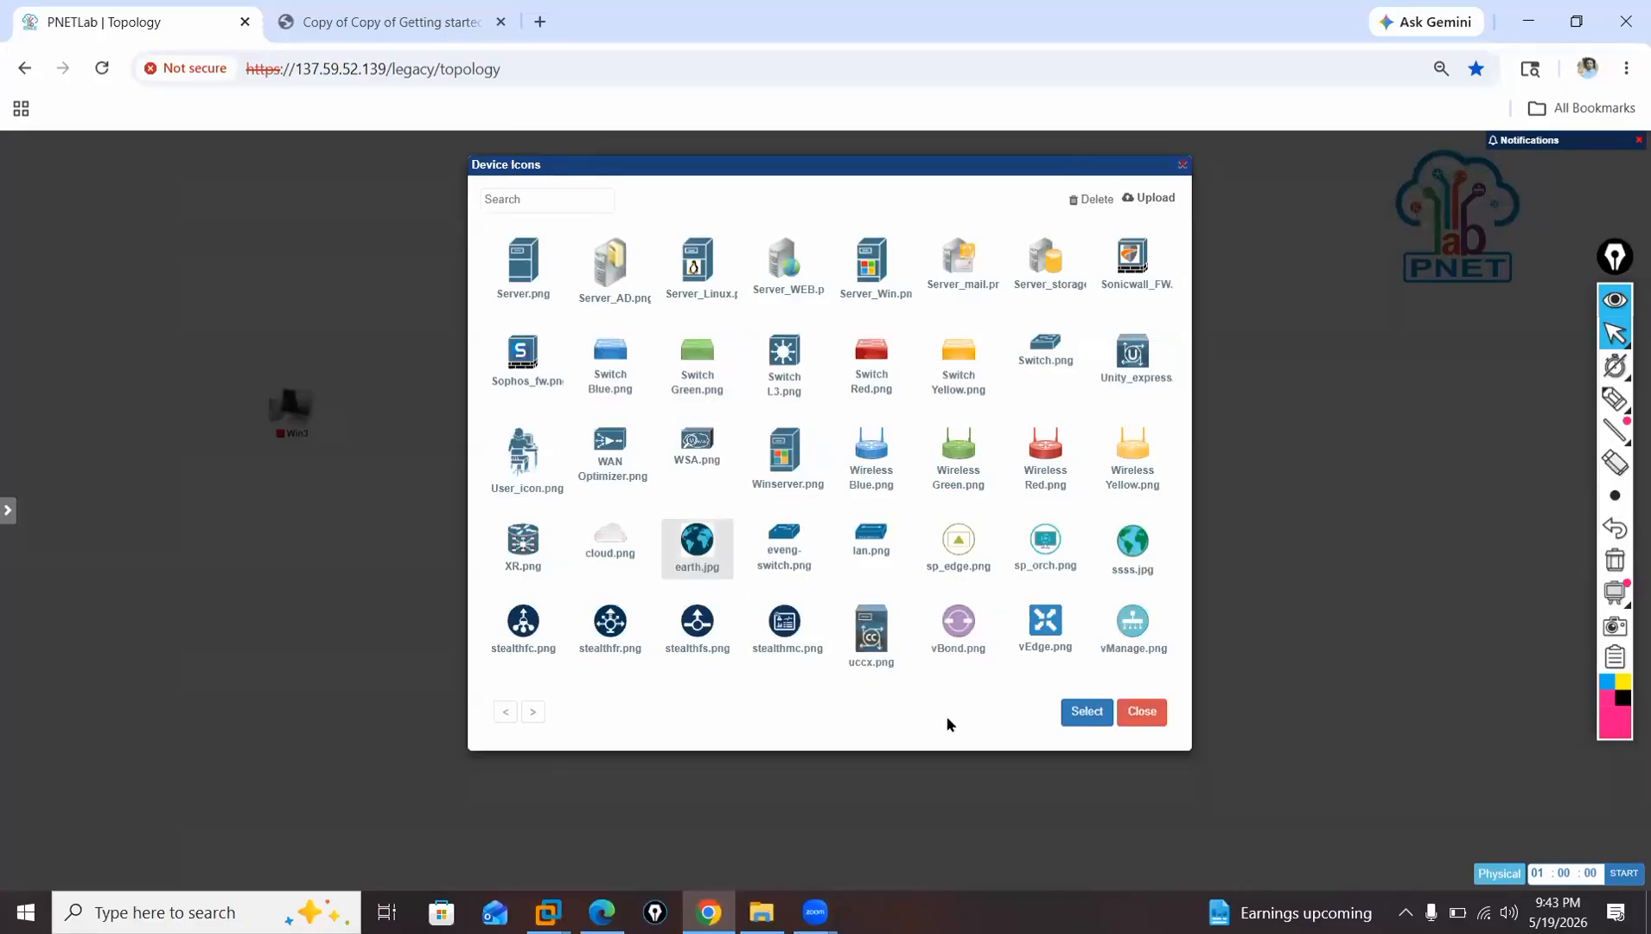
left_click(1071, 726)
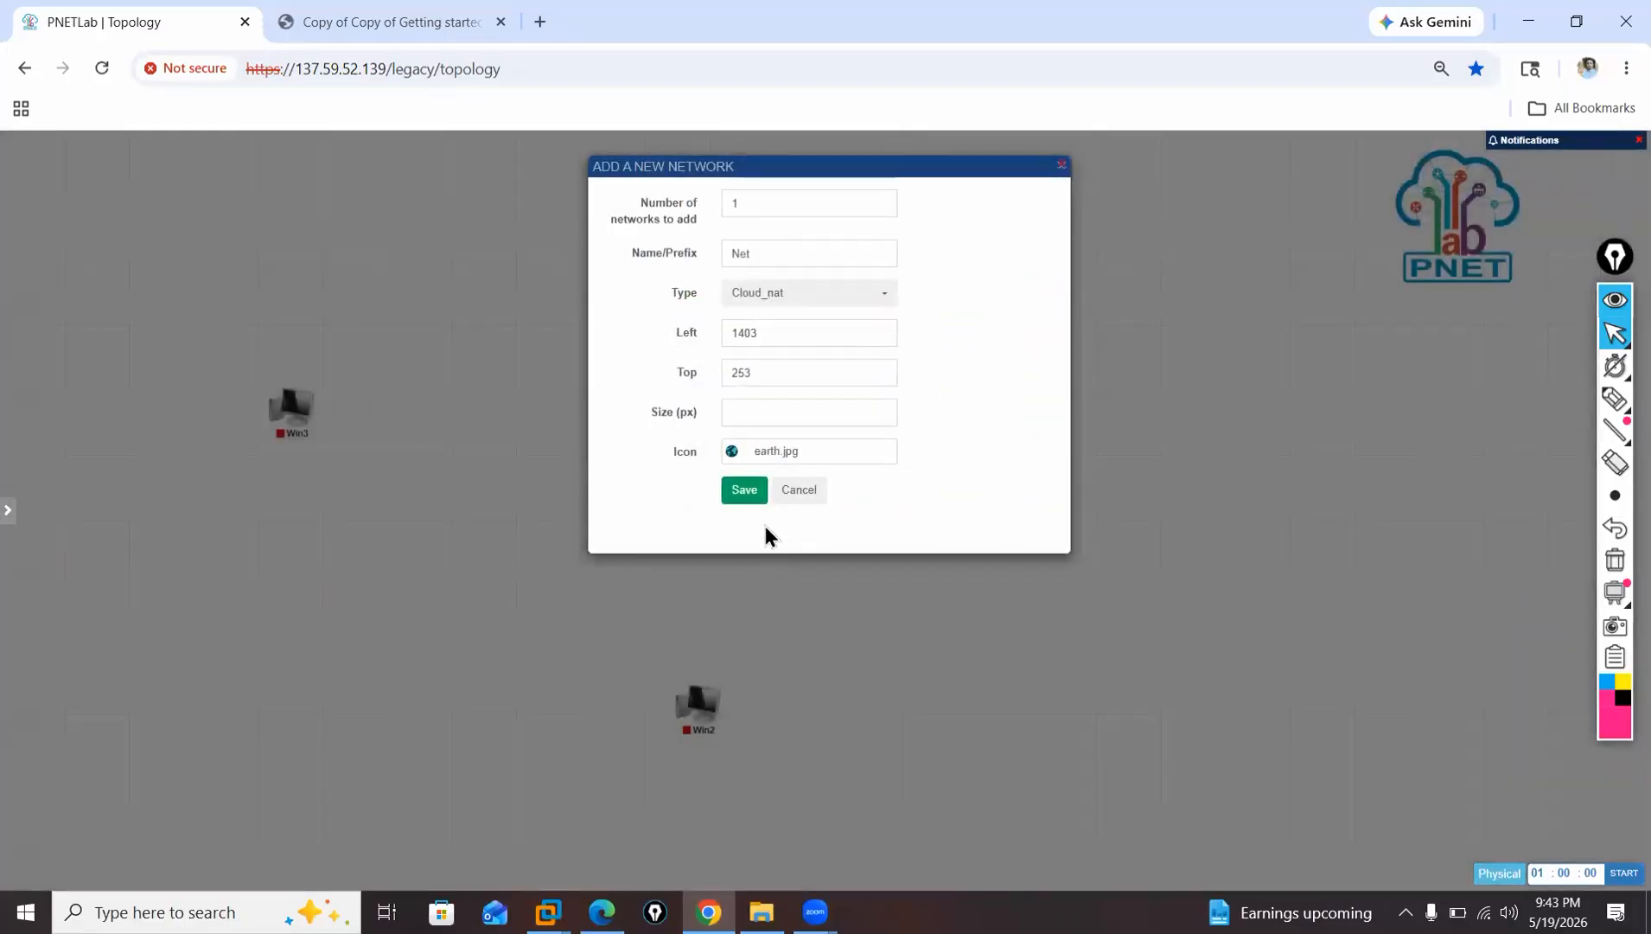
left_click(744, 490)
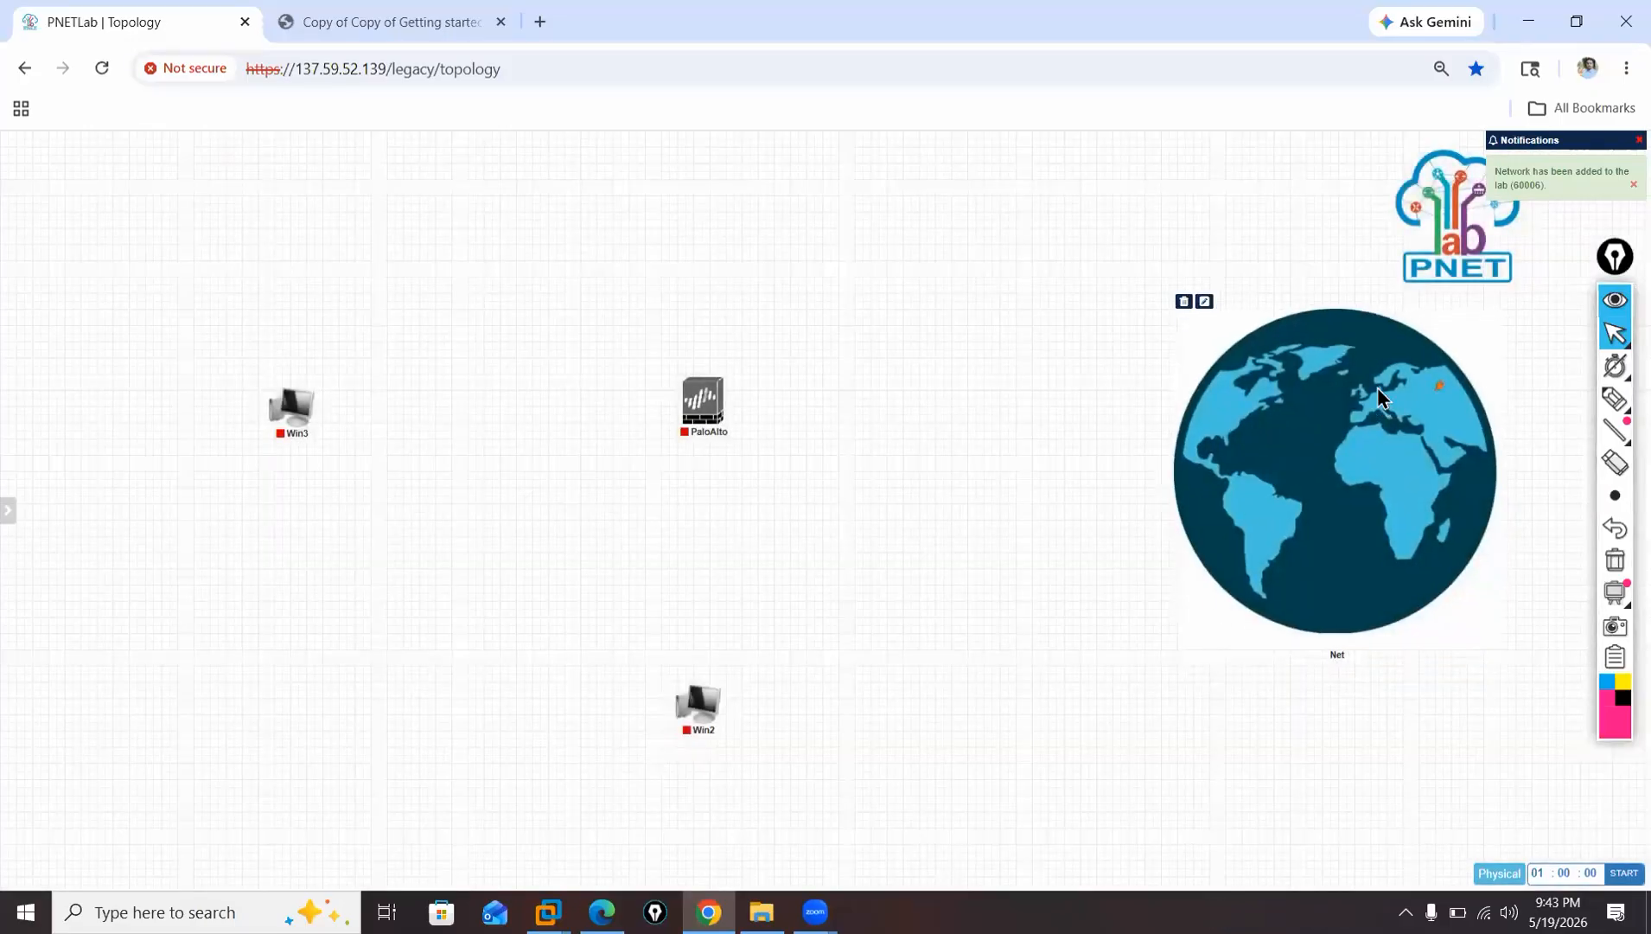
Connect the Net network to the PaloAlto firewall's eth1/1 interface and place the globe about level with the firewall.
left_click_drag(1438, 385, 723, 394)
left_click(1282, 362)
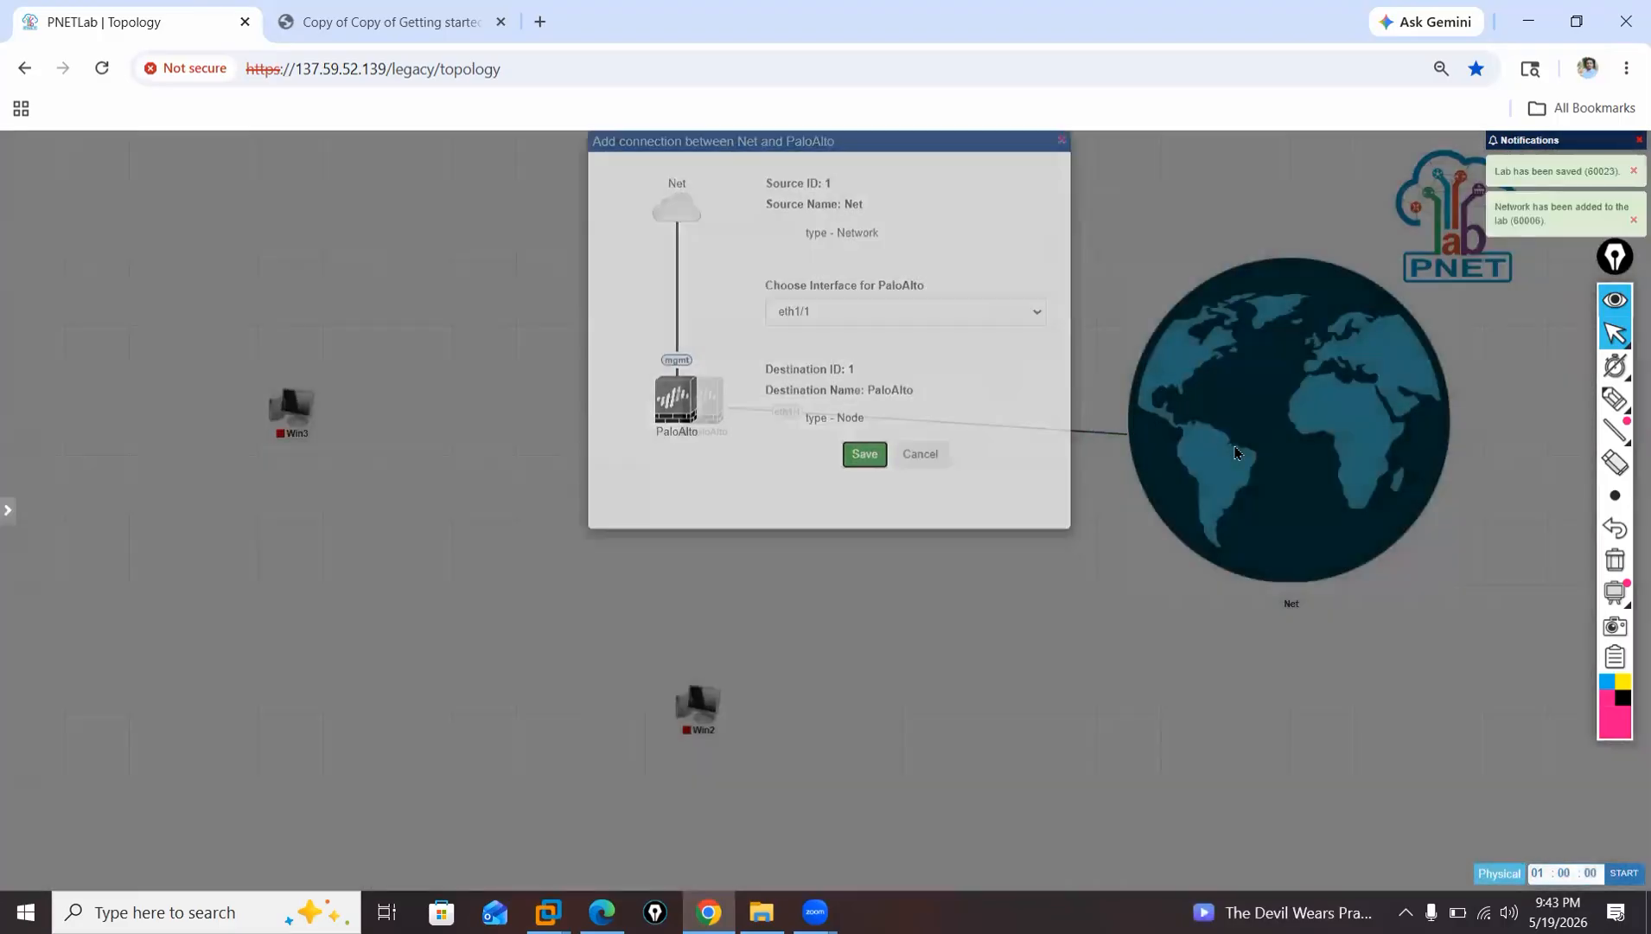
left_click(865, 453)
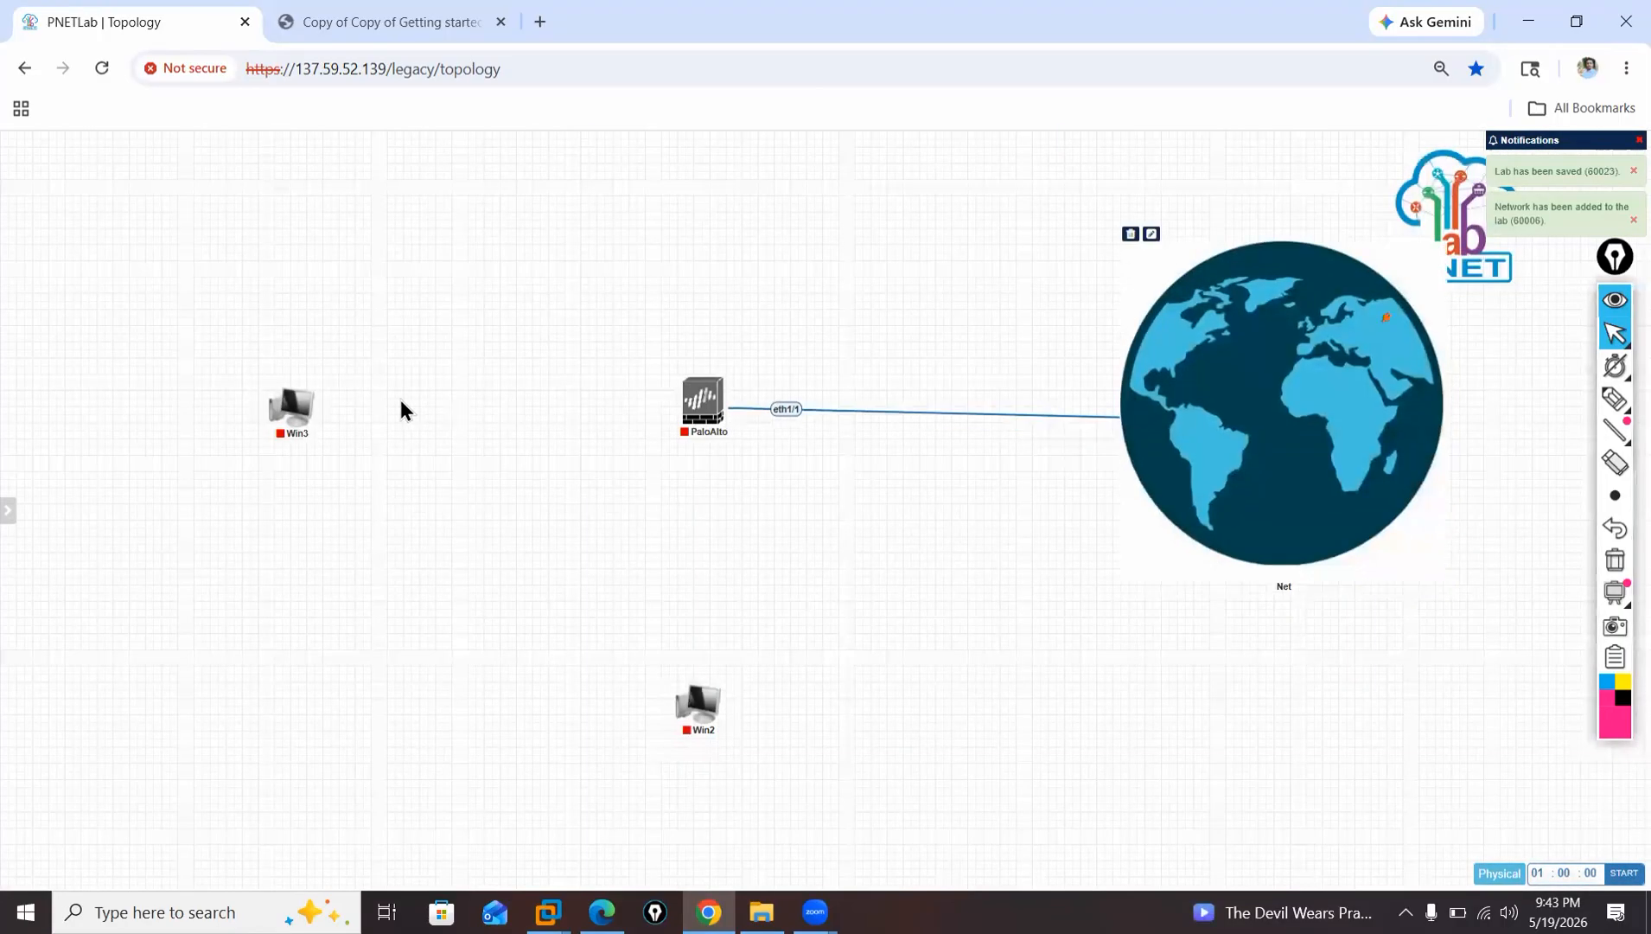
Connect Win3's e0 to the PaloAlto firewall's eth1/2 interface, and Win2's e0 to its mgmt interface.
left_click_drag(287, 416, 741, 418)
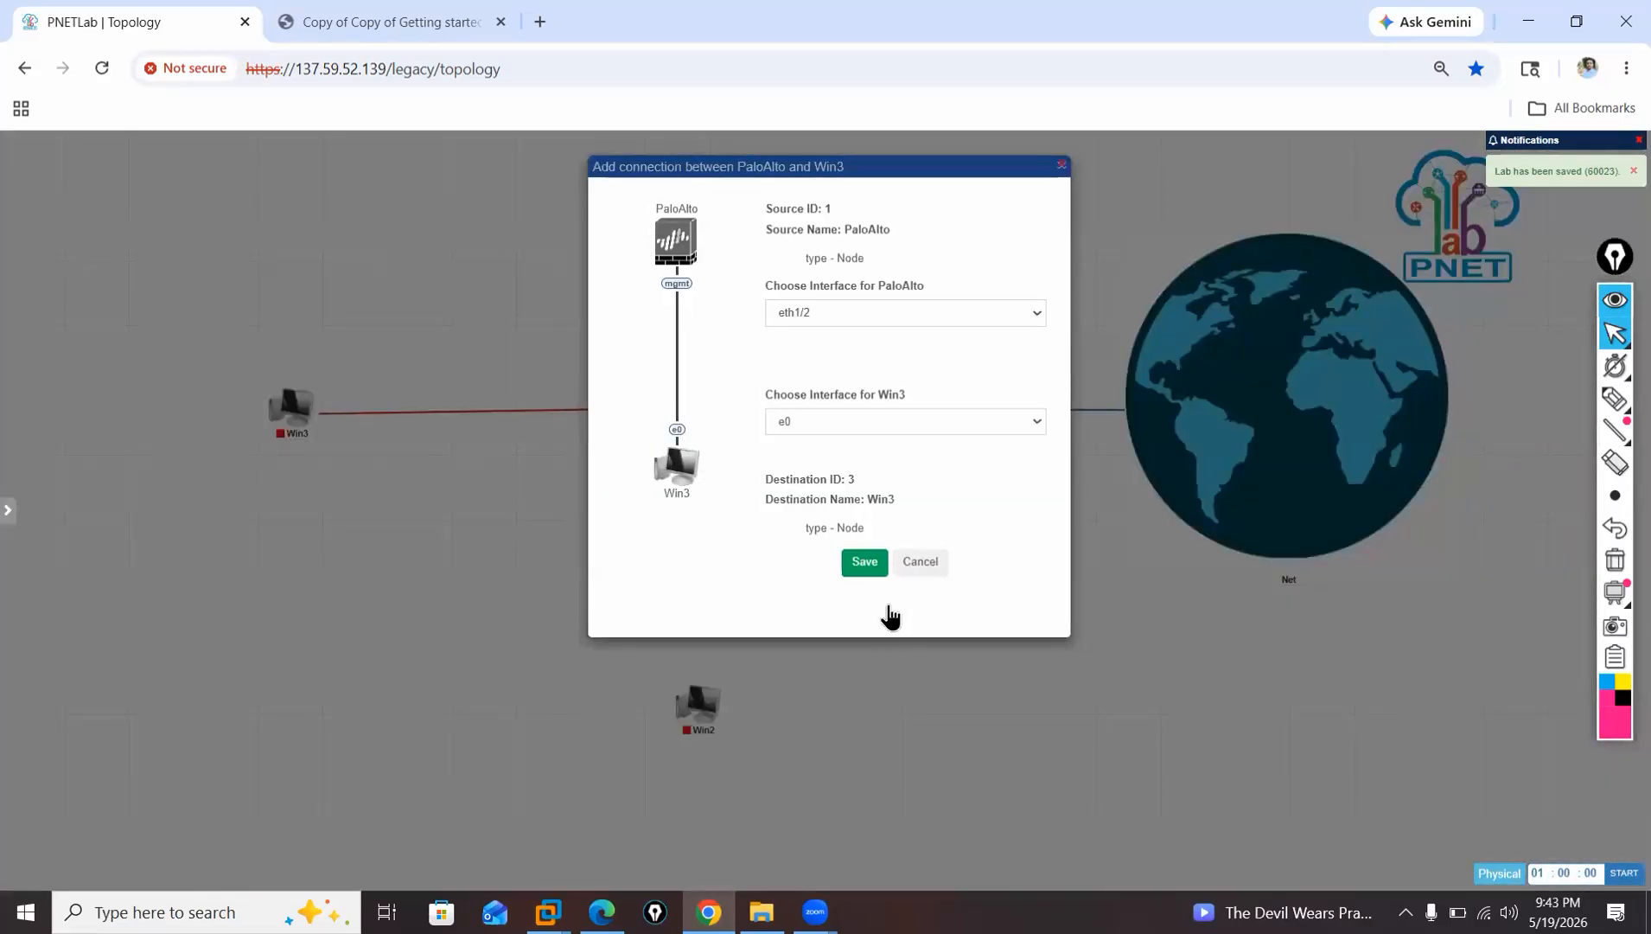
key("Return")
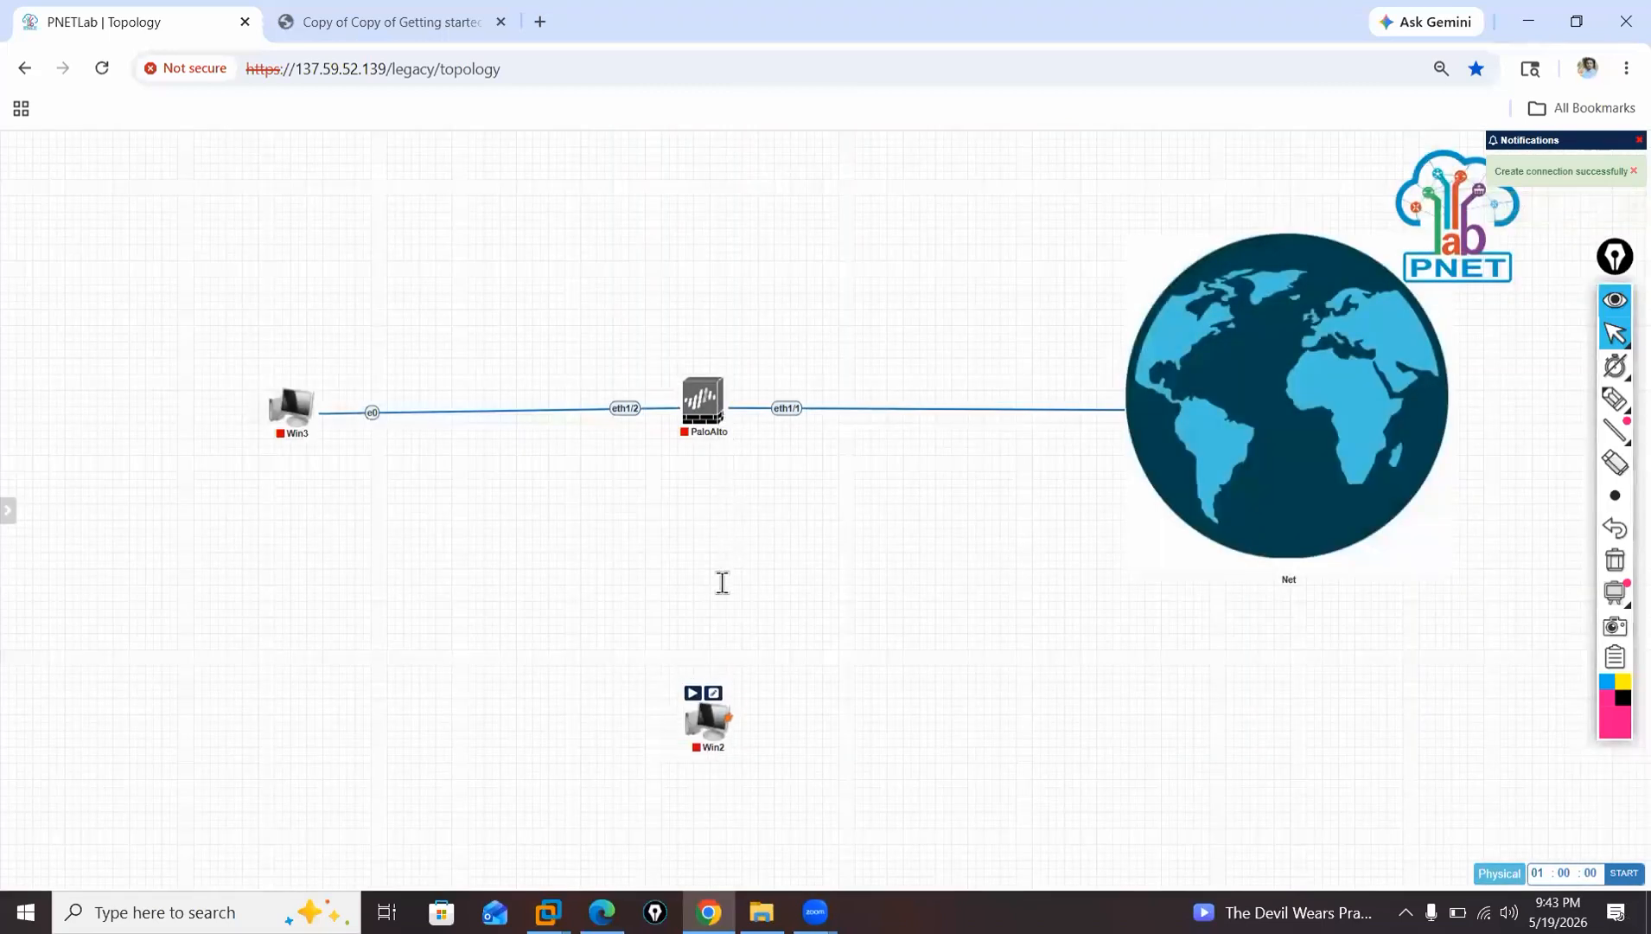
mouse_move(705, 696)
left_click_drag(707, 716, 717, 402)
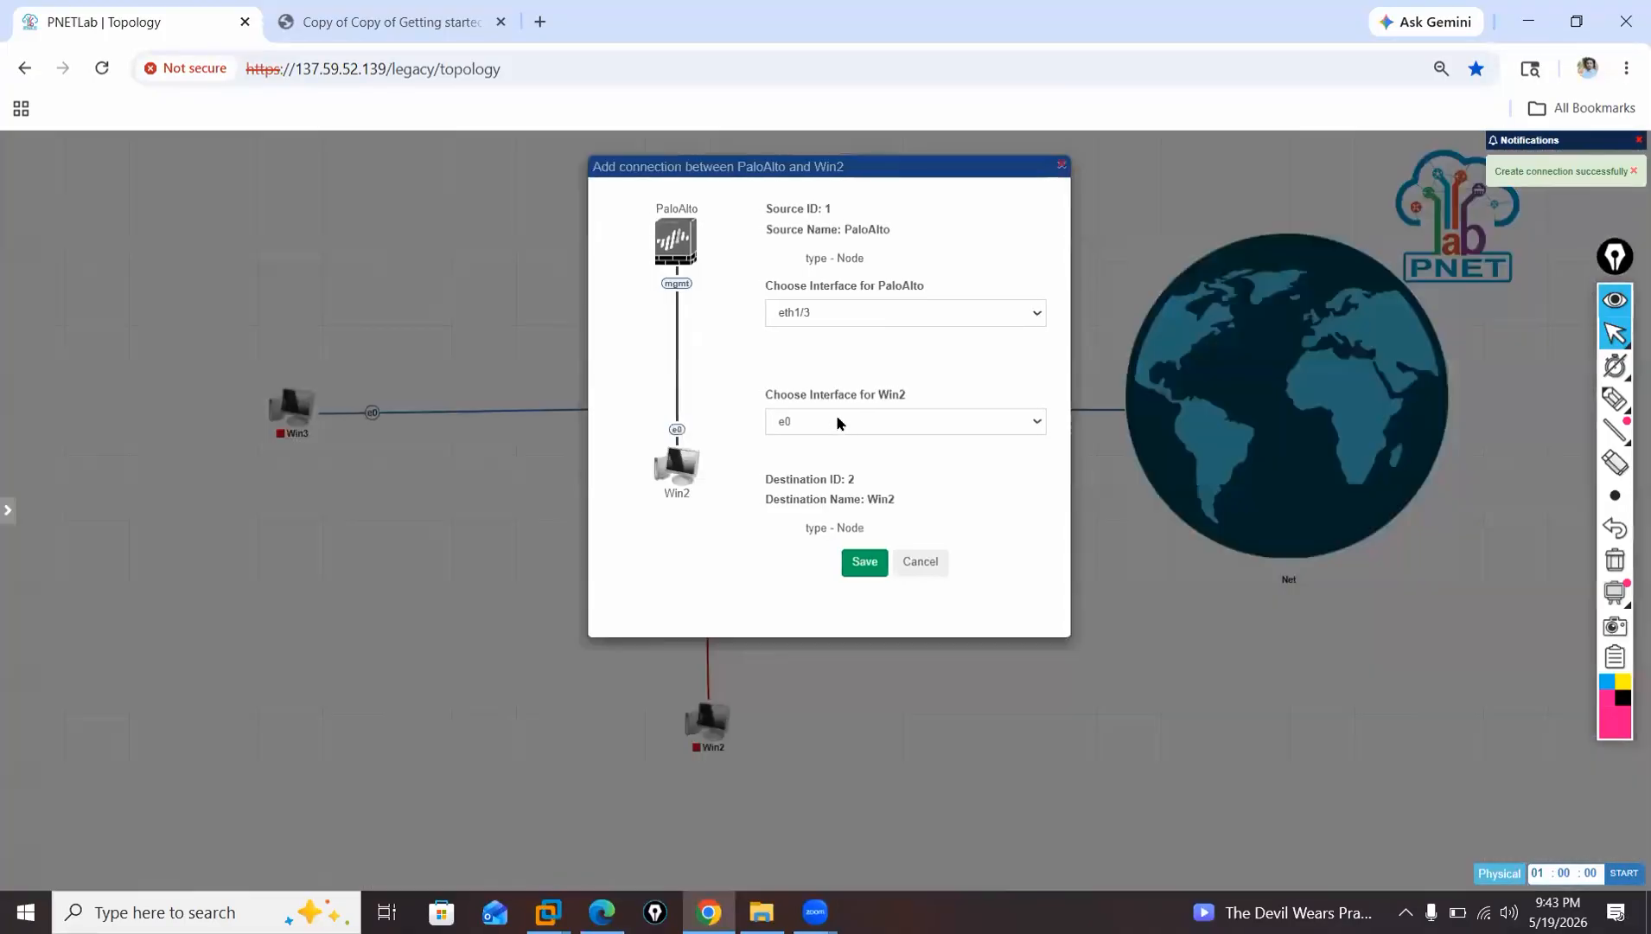
left_click(840, 314)
left_click(852, 424)
left_click(861, 567)
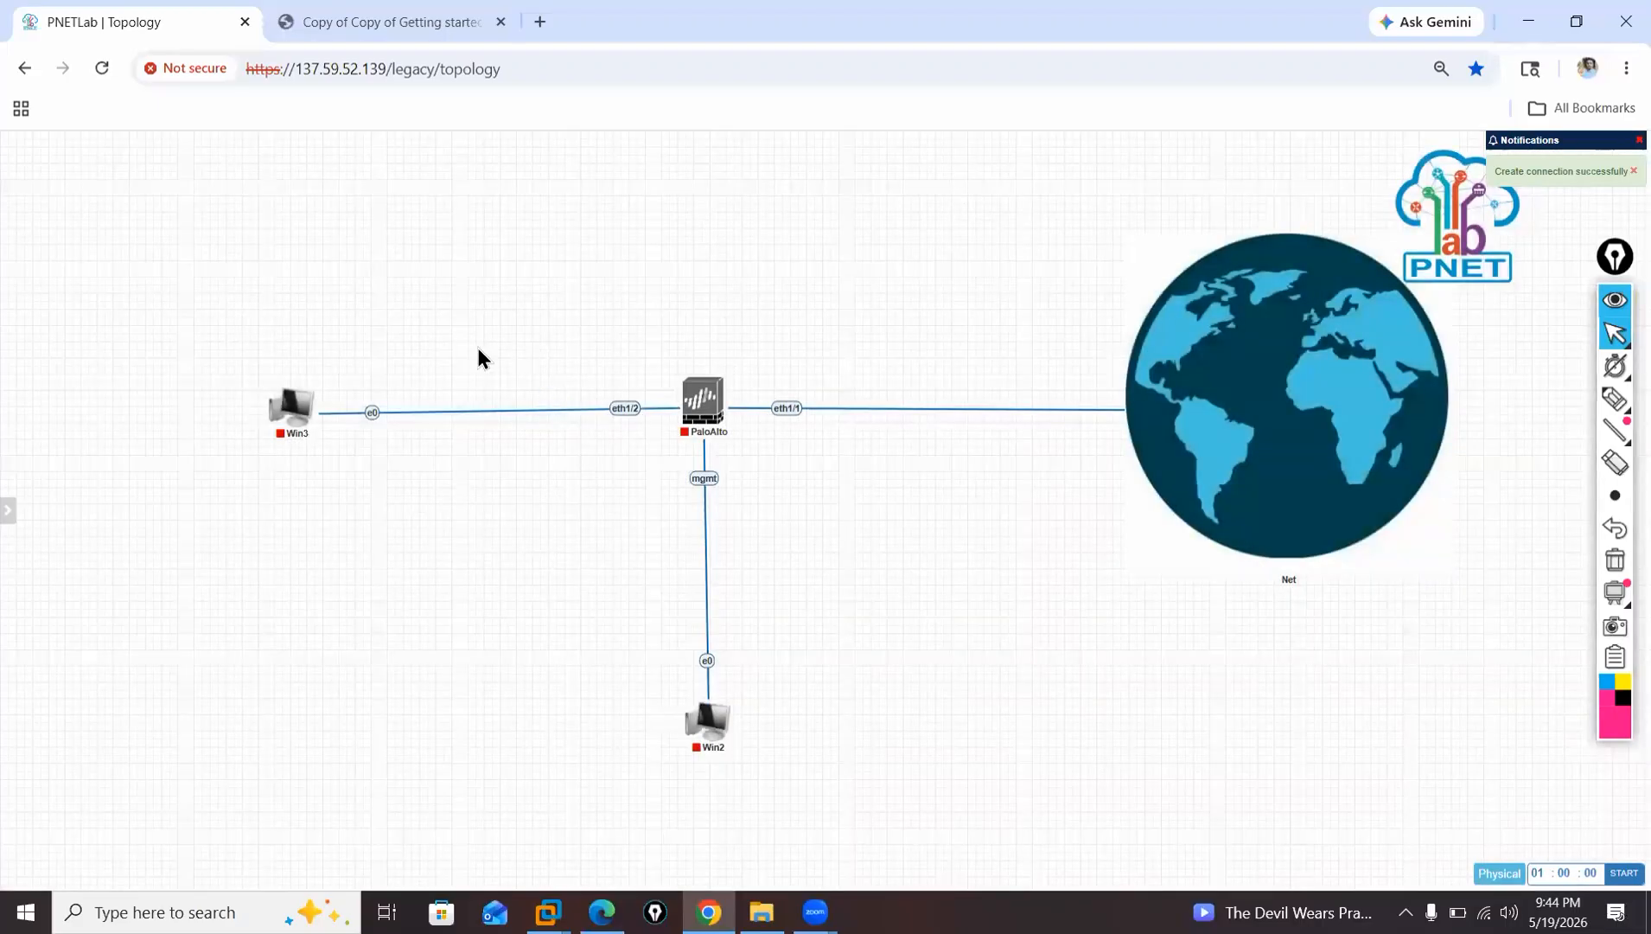
Rename the Win2 node to MGMT-PC and save the node settings.
type("MGMT-")
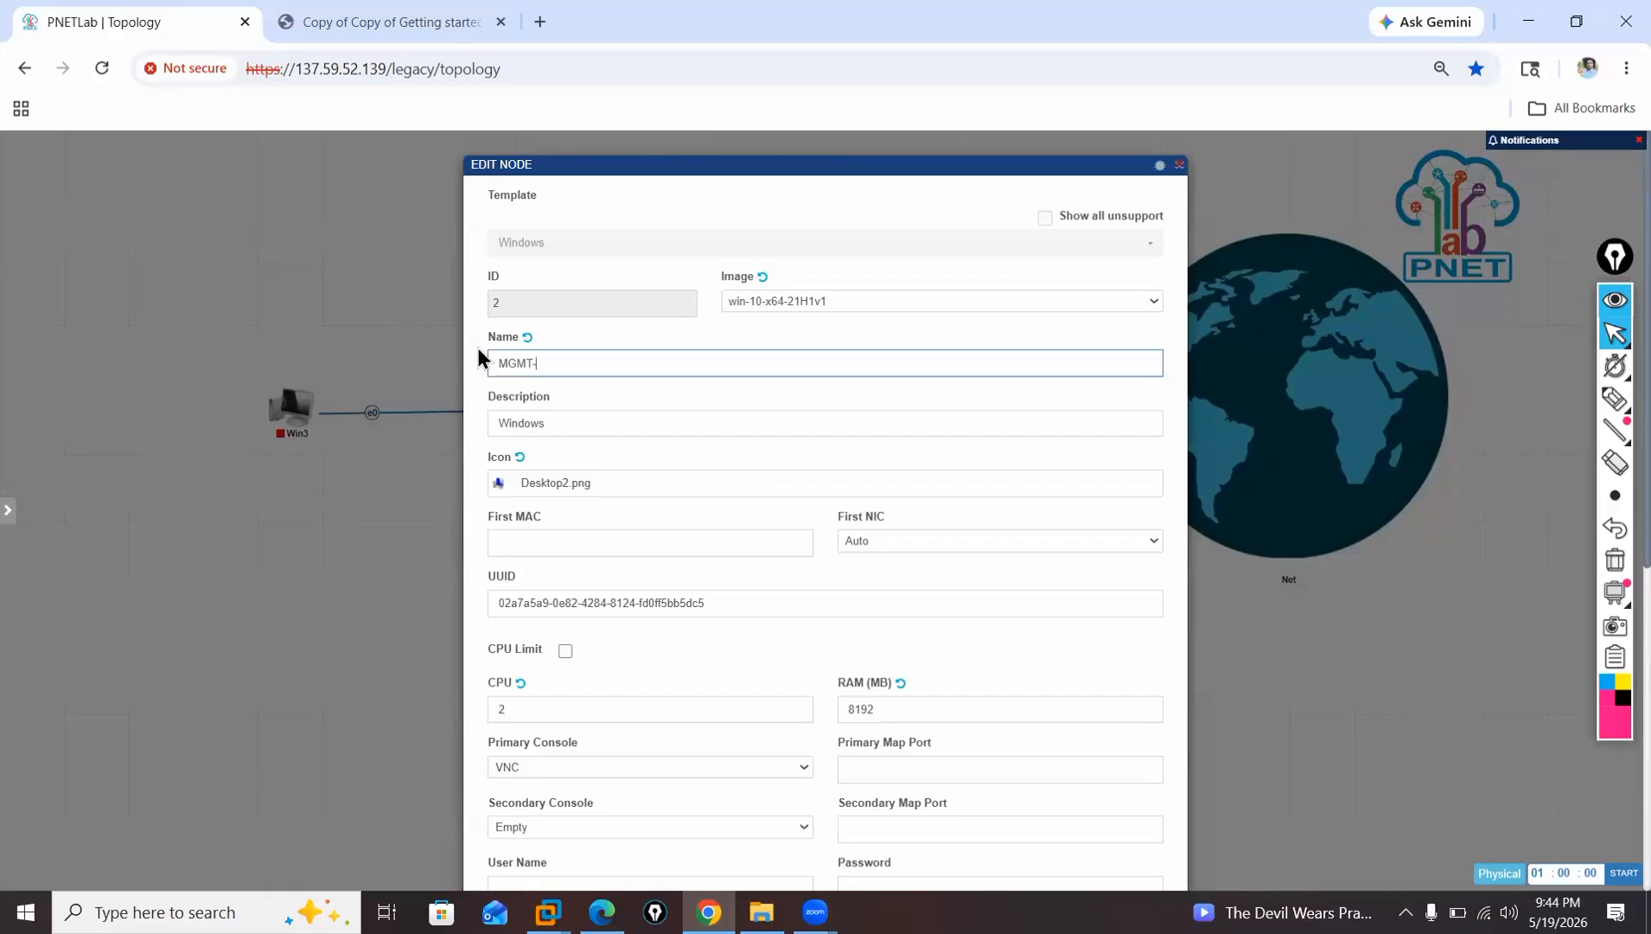
type("PC")
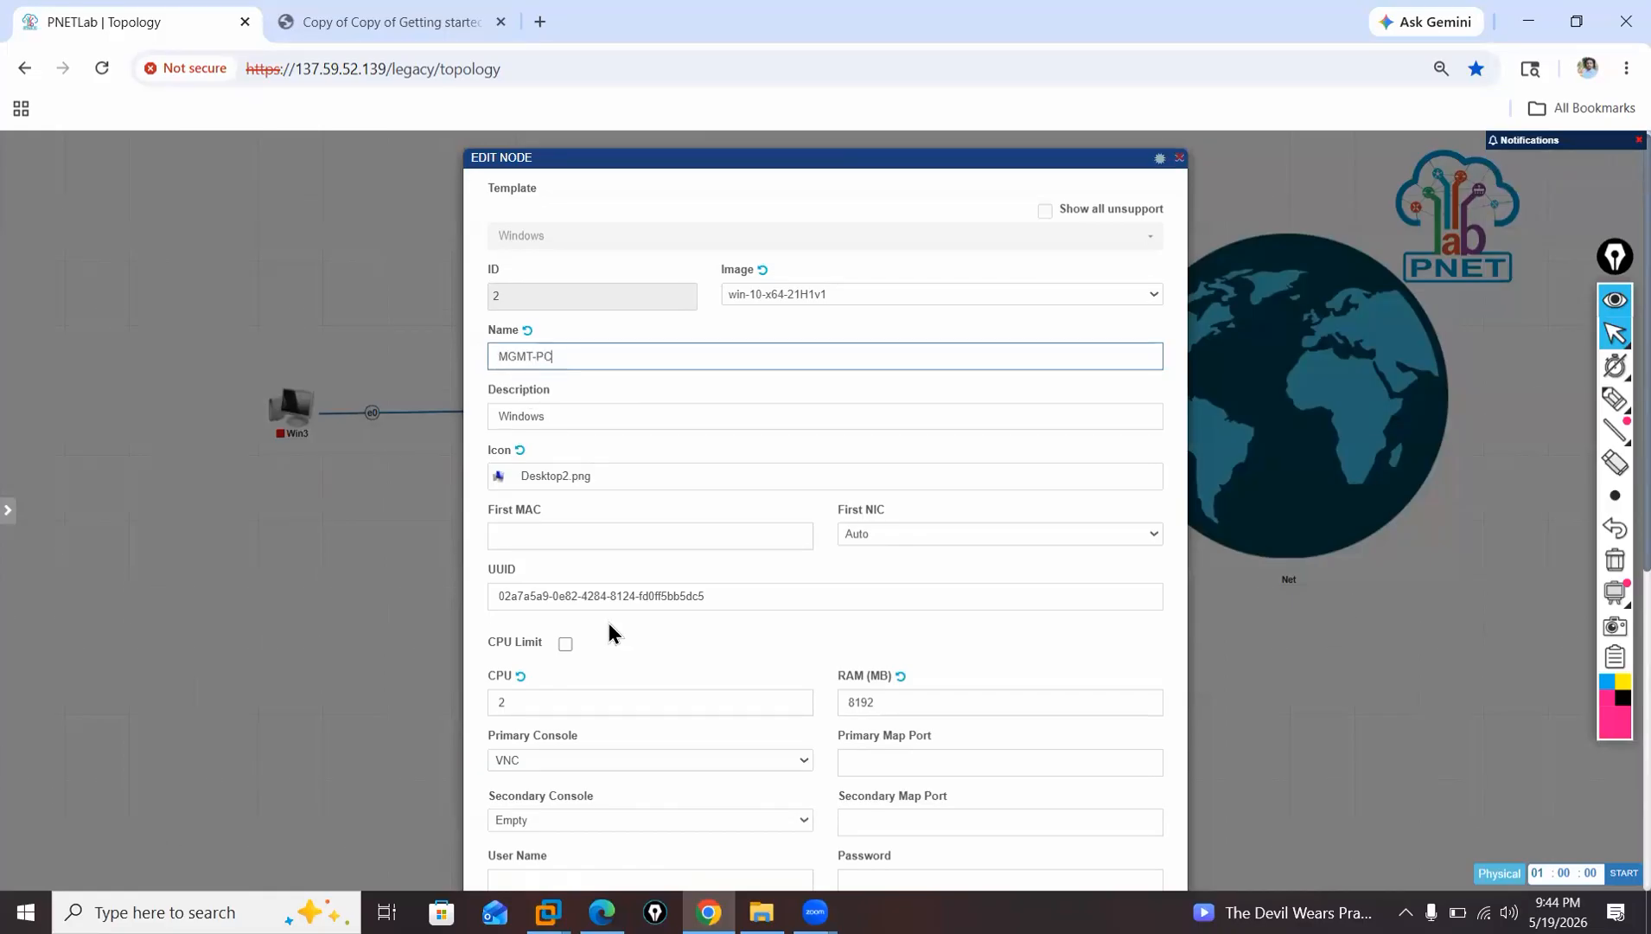
scroll(609, 633, "down", 6)
left_click(791, 838)
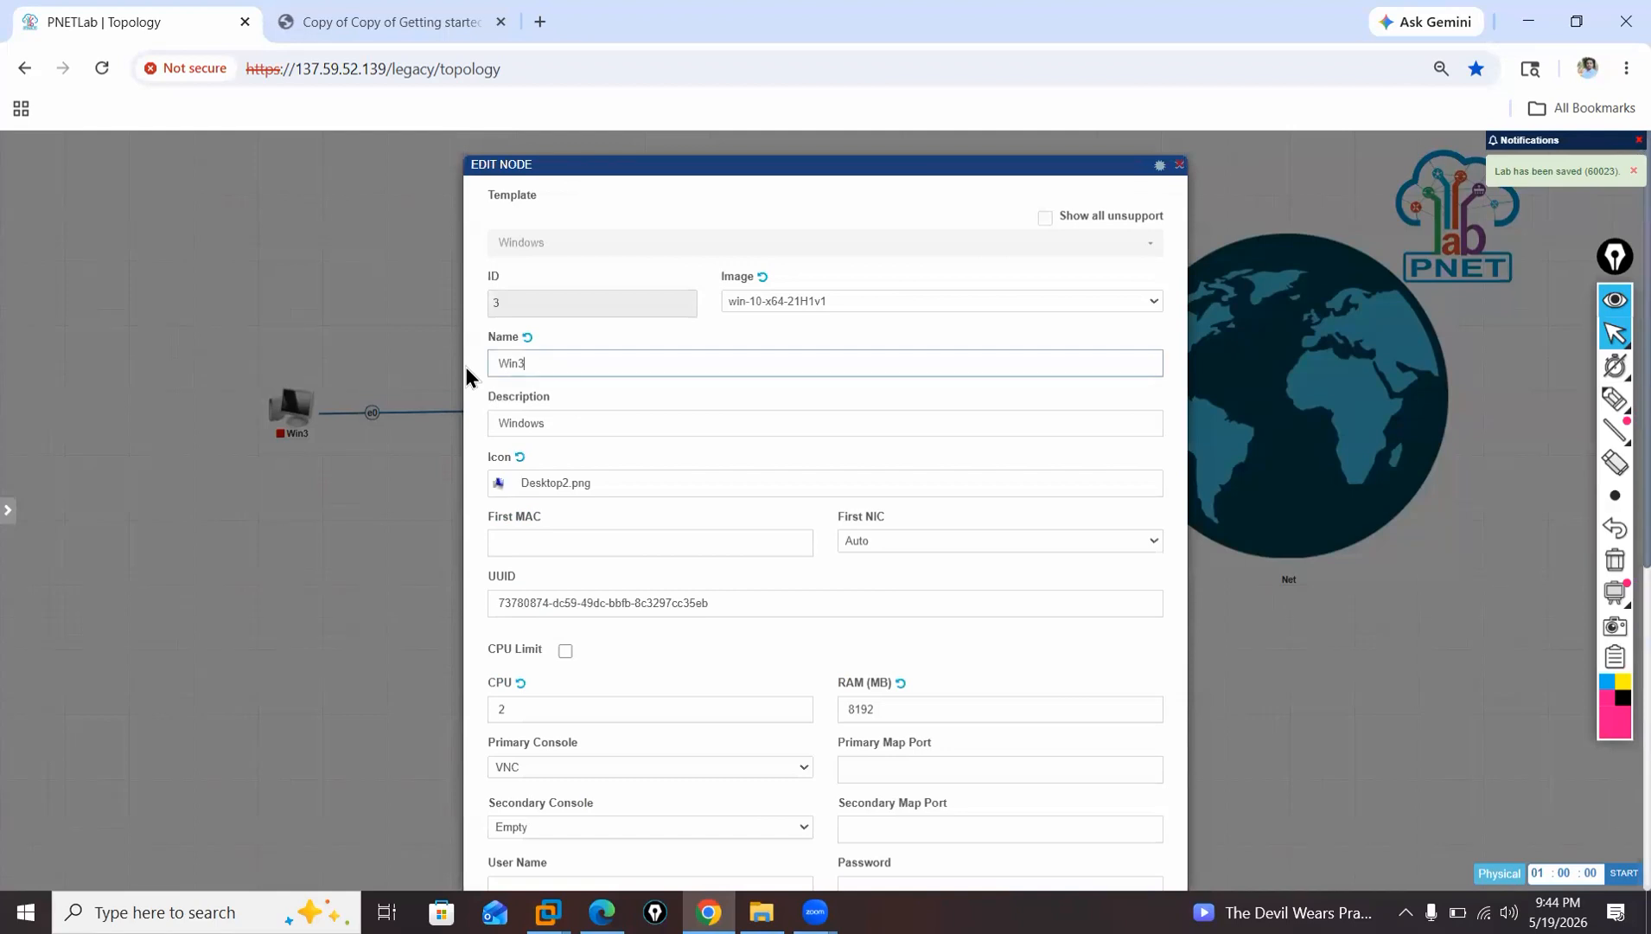
Rename the Win3 node to LAN-PC and save the node settings.
key("BackSpace")
key("BackSpace")
key("BackSpace")
key("BackSpace")
type("LAN- PC")
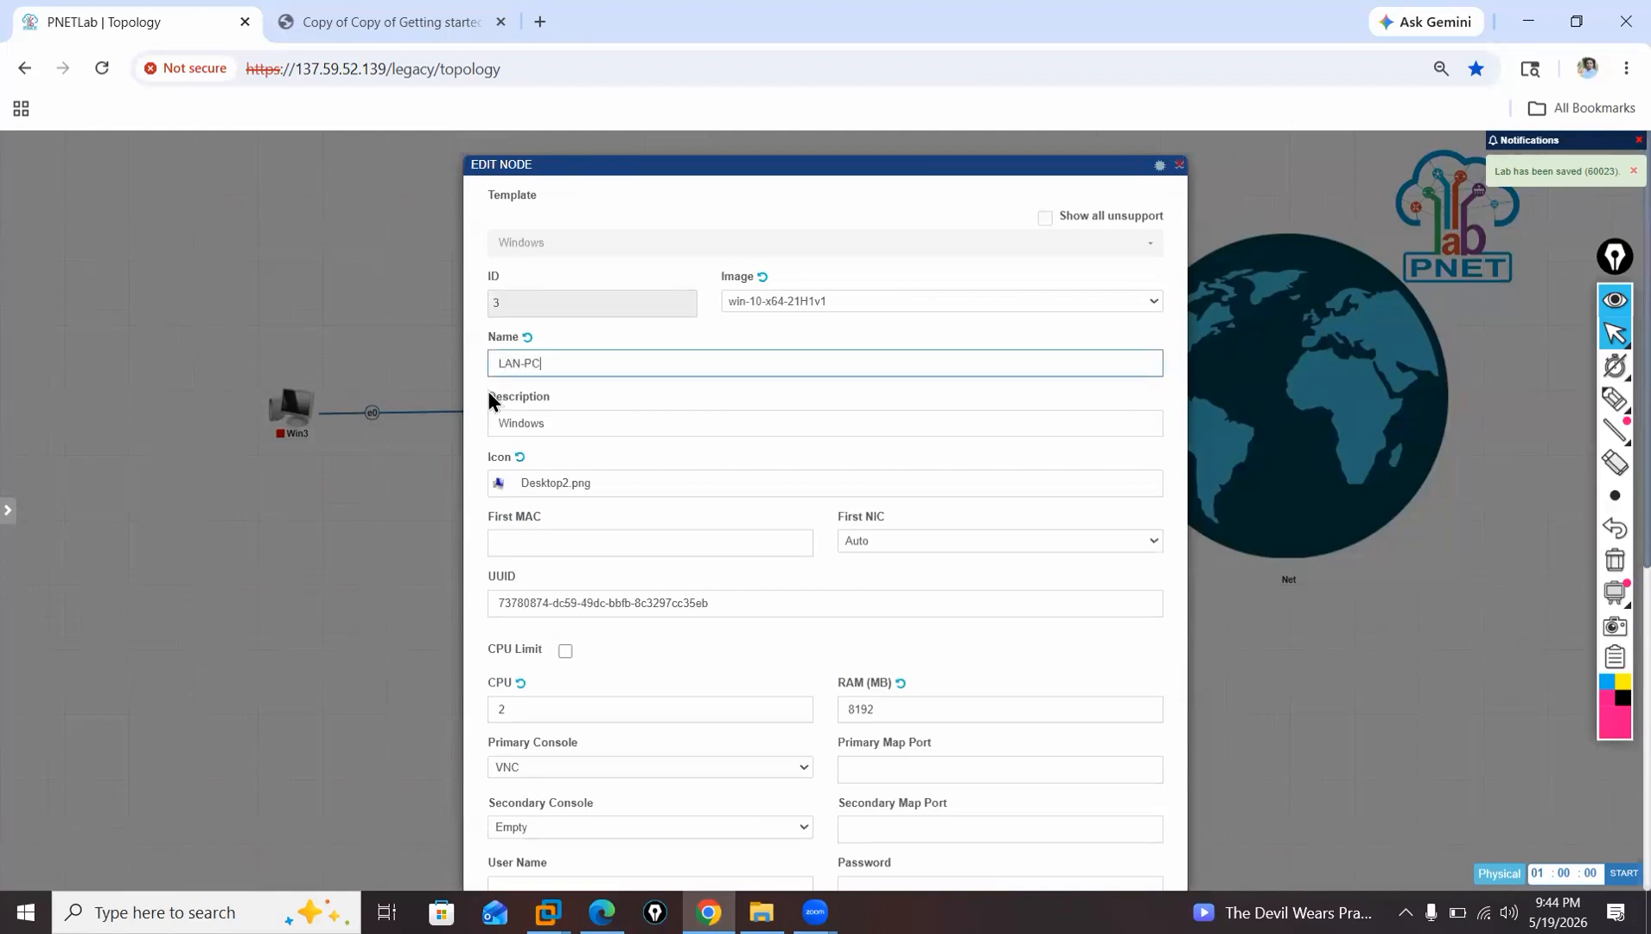
scroll(738, 733, "down", 6)
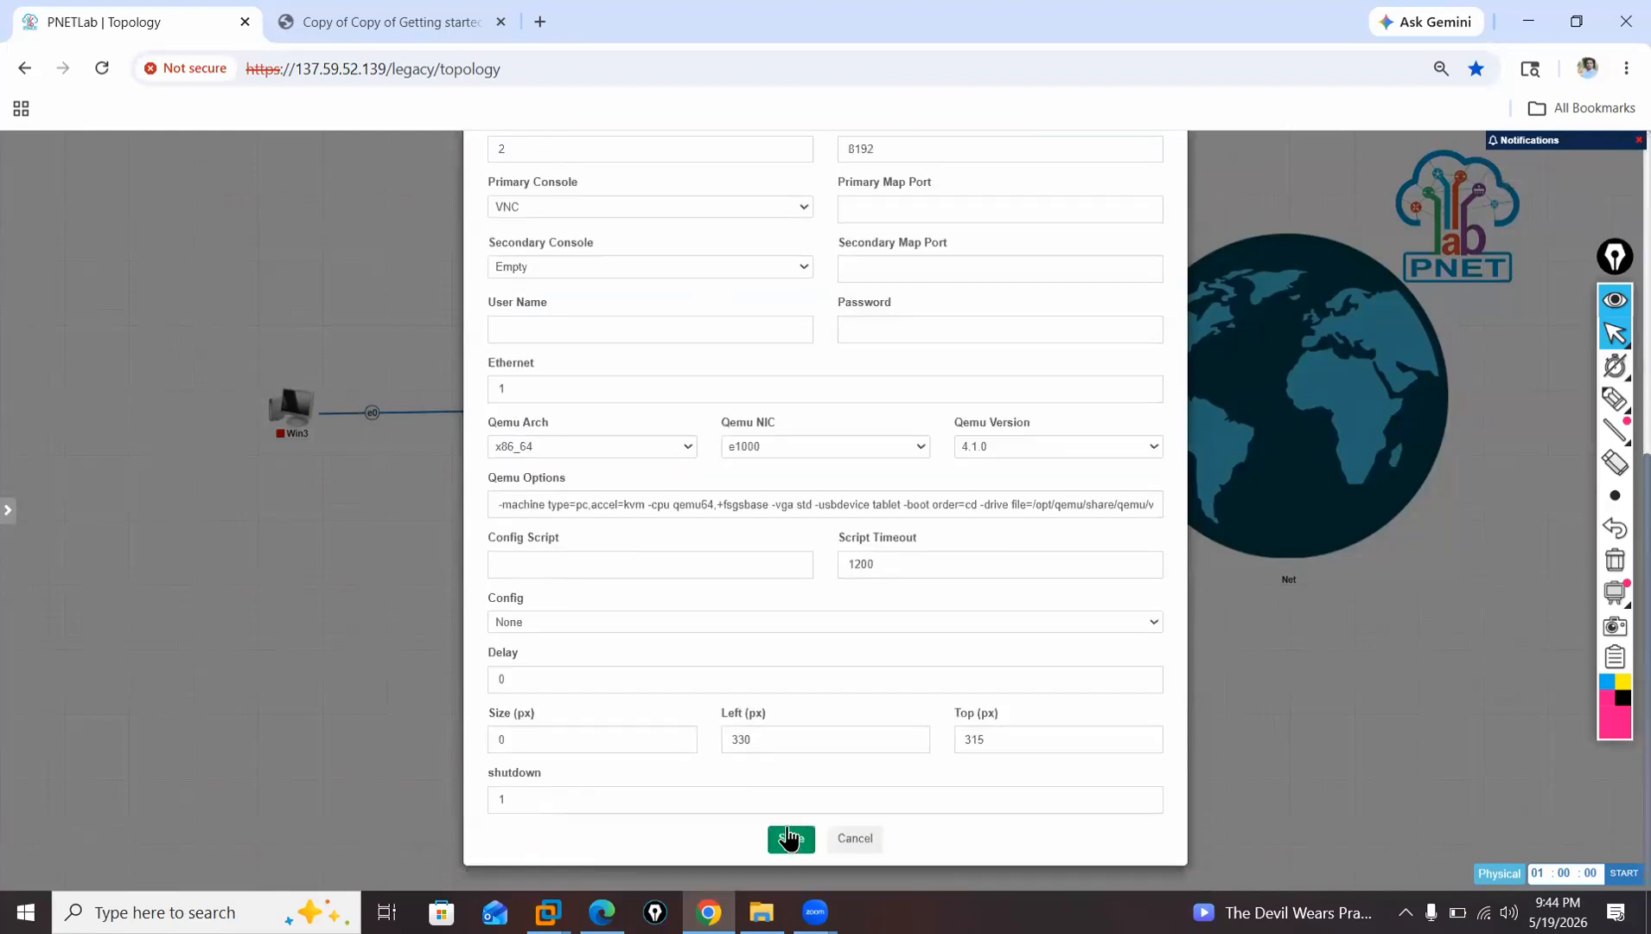
left_click(789, 837)
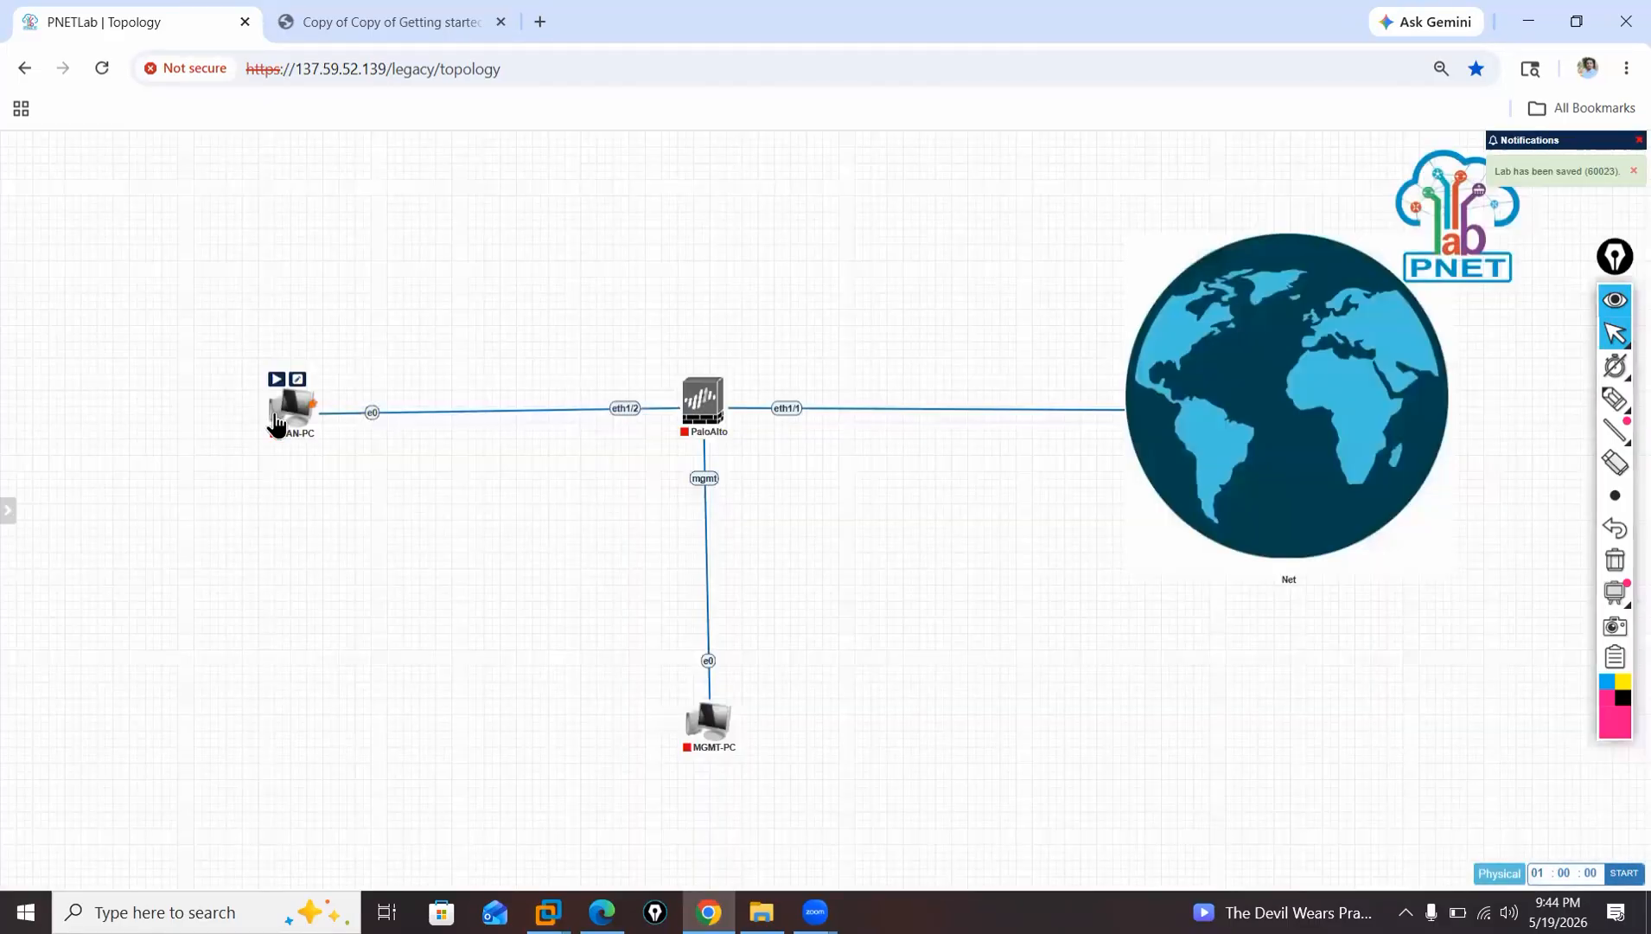
Straighten the links by aligning LAN-PC horizontally and MGMT-PC vertically with the PaloAlto firewall.
left_click_drag(274, 419, 265, 413)
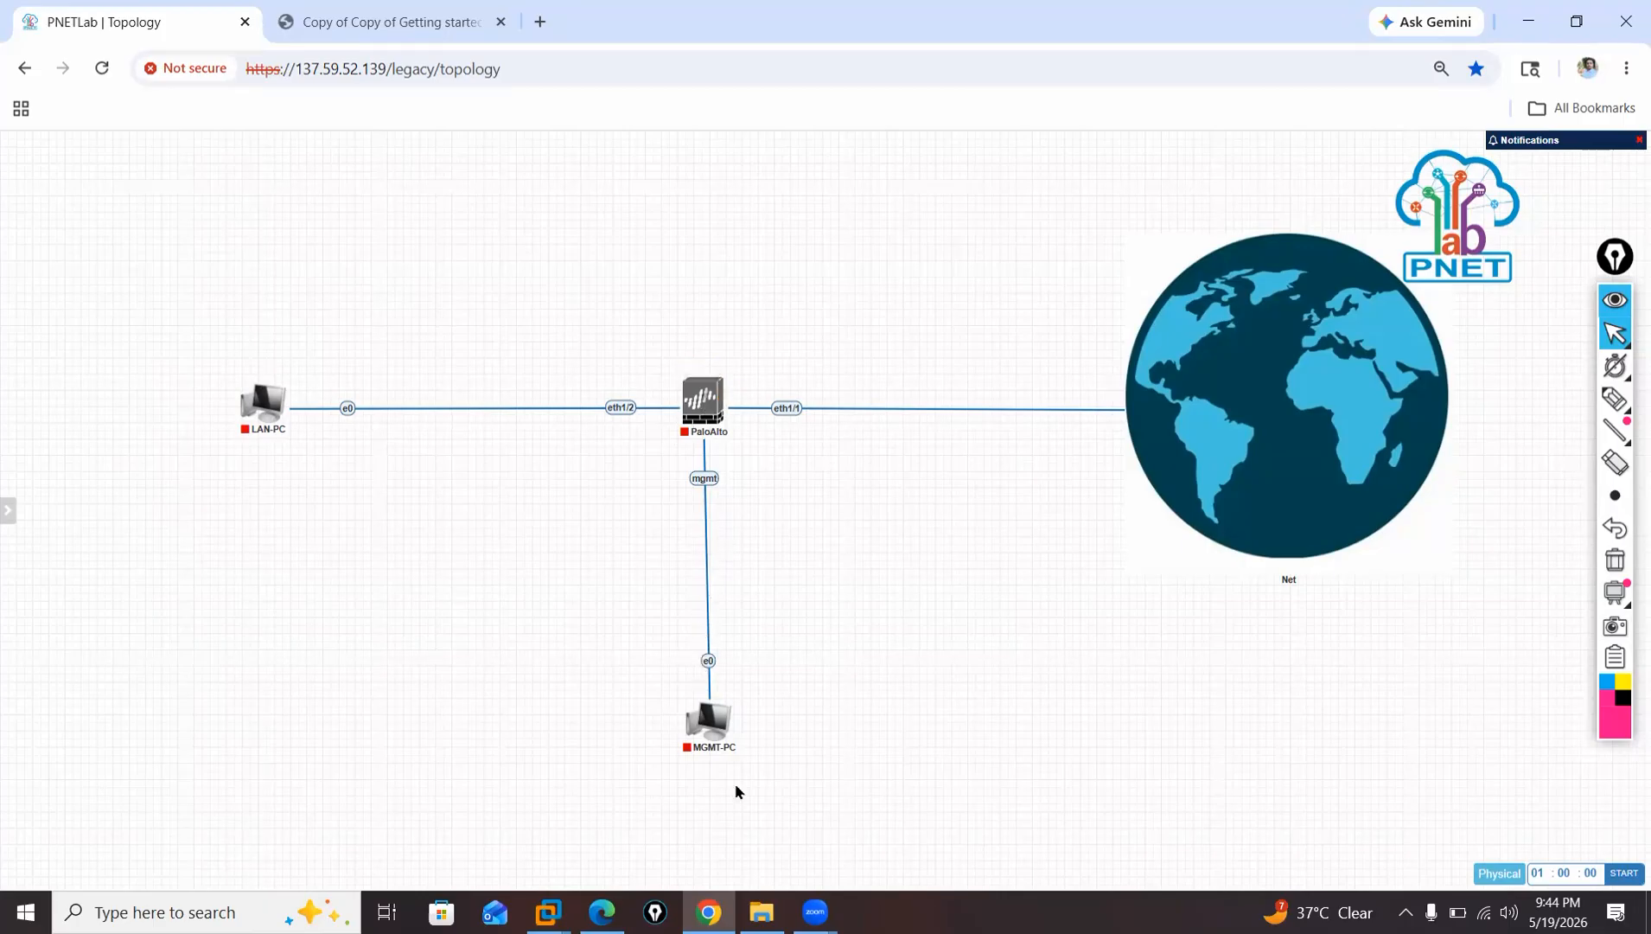
mouse_move(701, 725)
left_click_drag(701, 725, 695, 725)
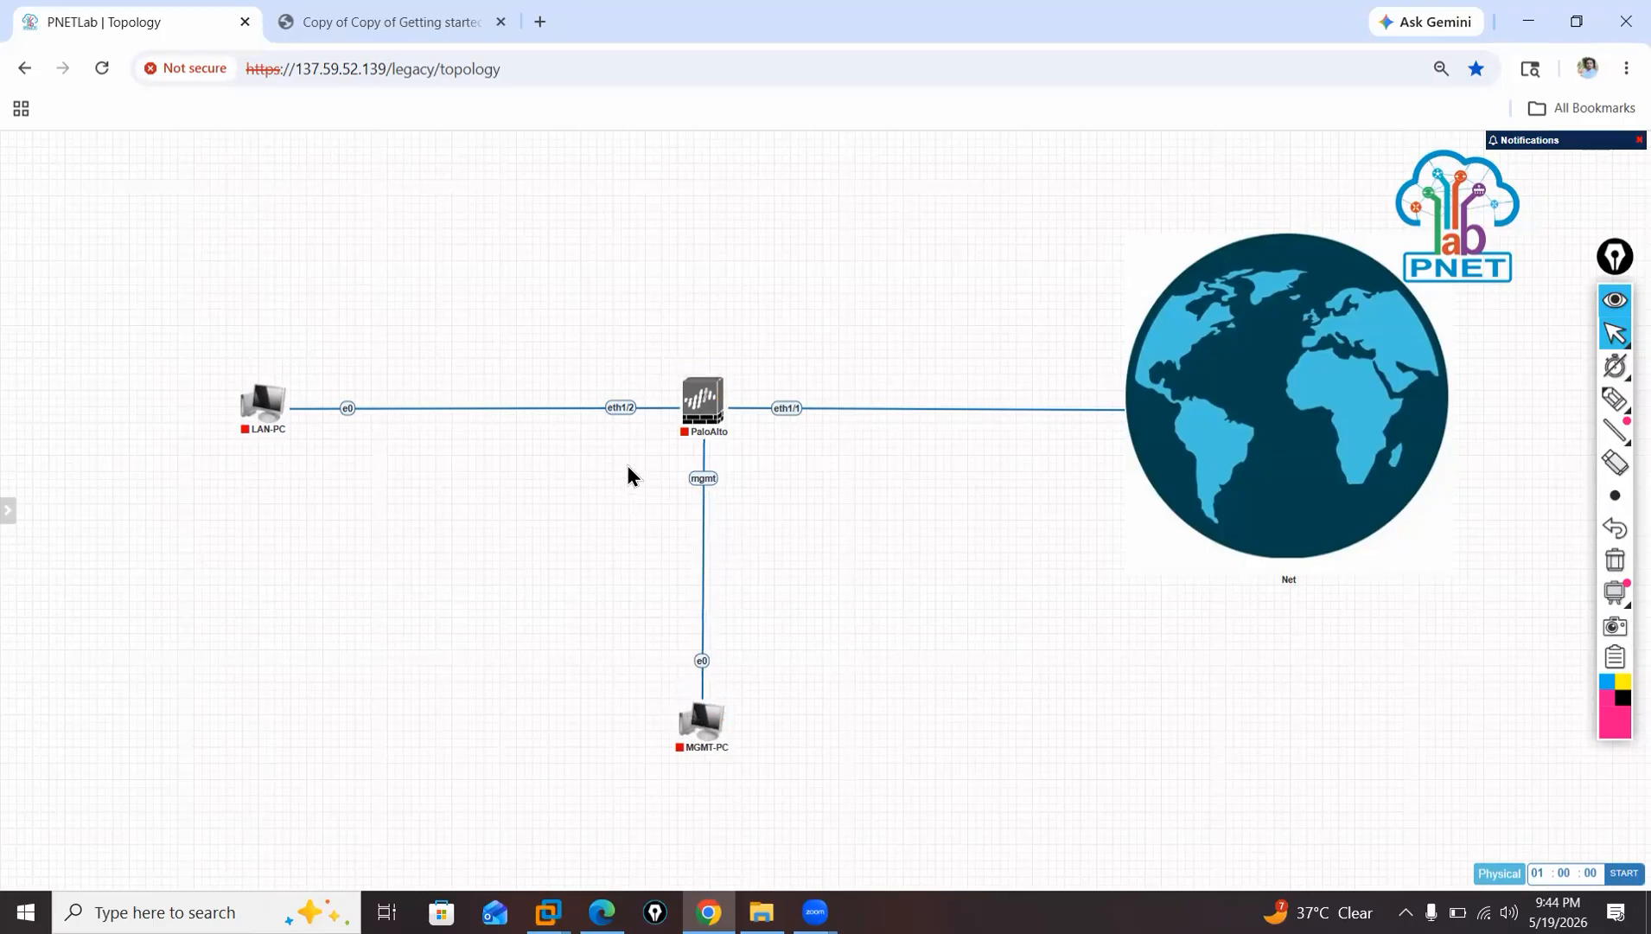
Add the text label 192.168.1.10/24 in bold 20px and place it just below the firewall's eth1/2 interface.
right_click(543, 269)
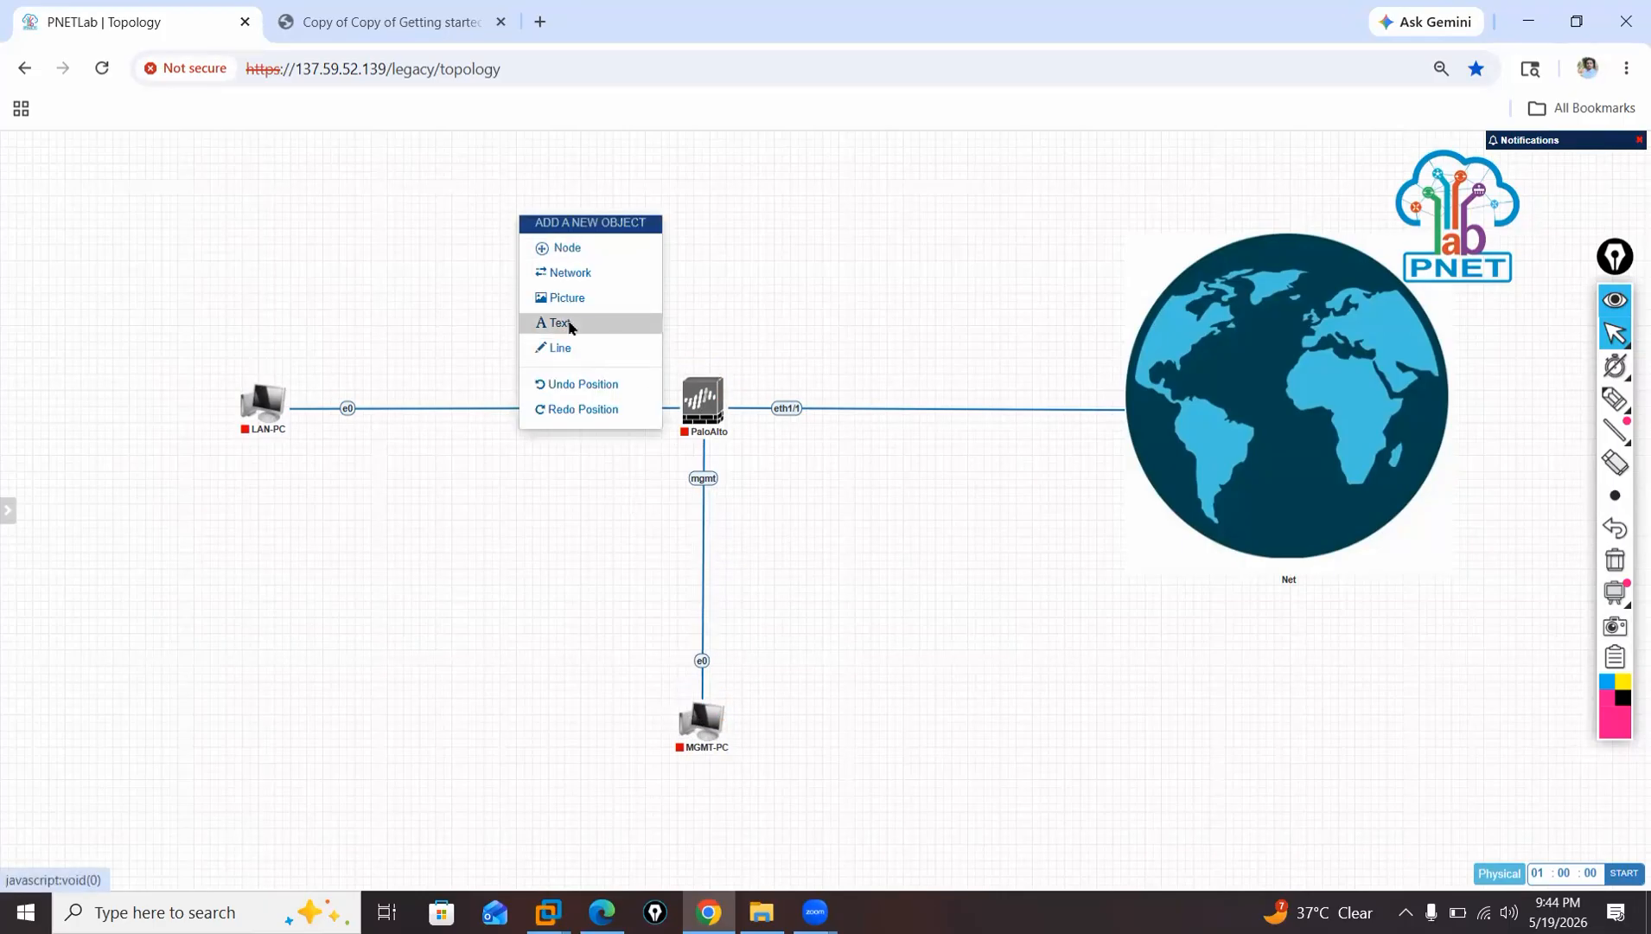
left_click(570, 324)
left_click(652, 344)
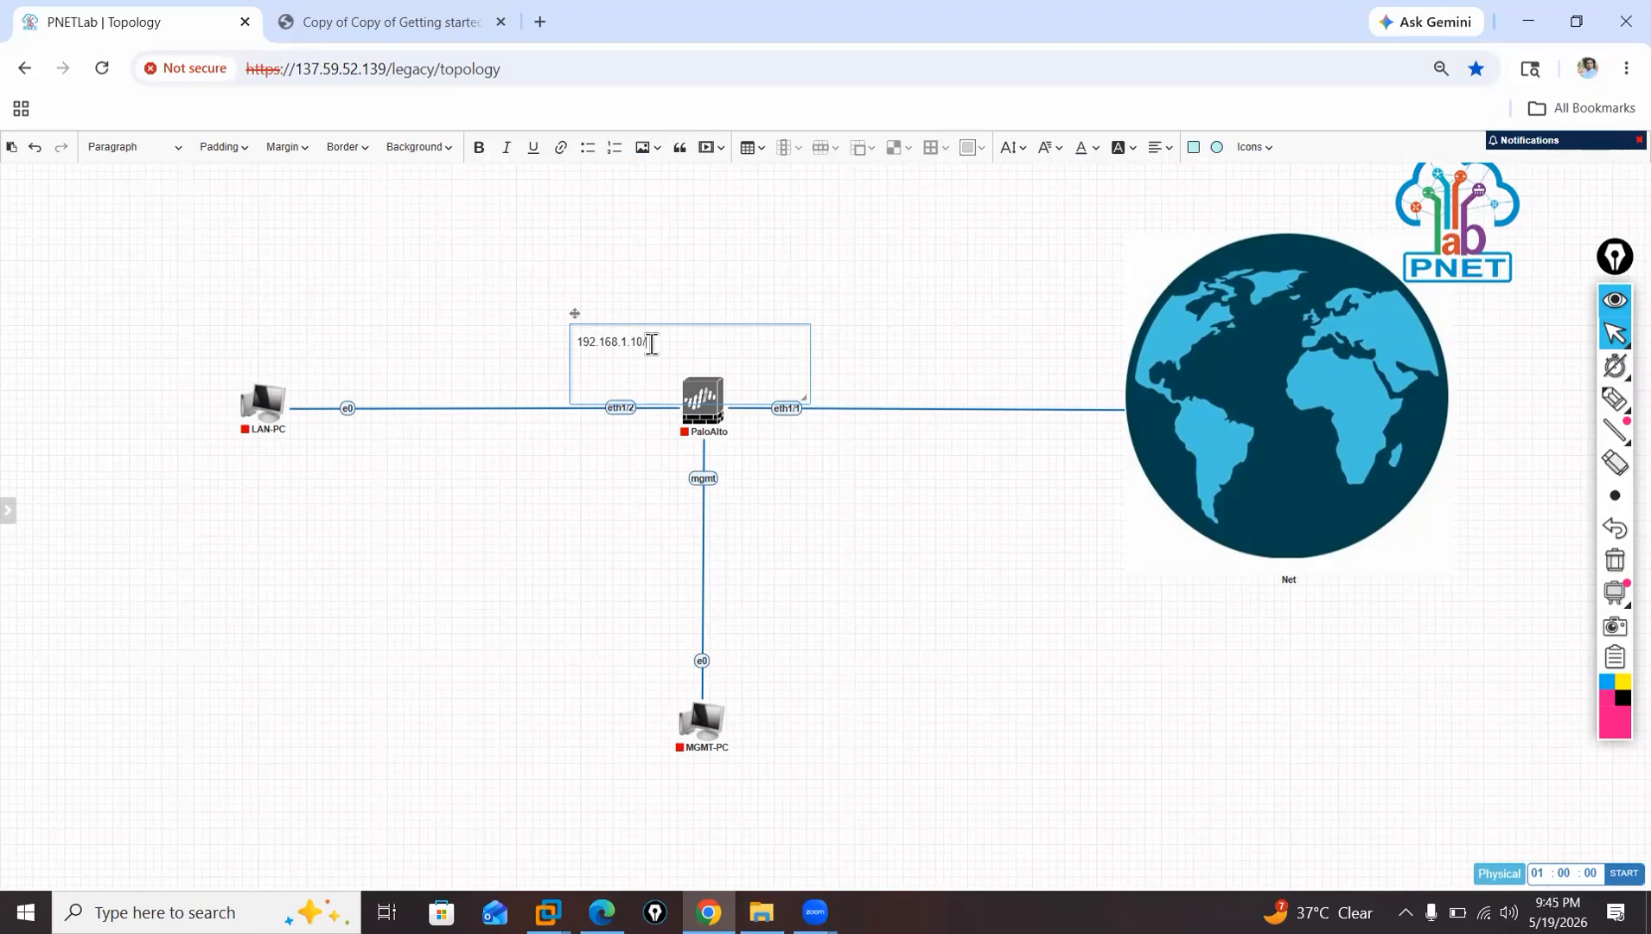
left_click_drag(675, 351, 574, 351)
left_click(1008, 148)
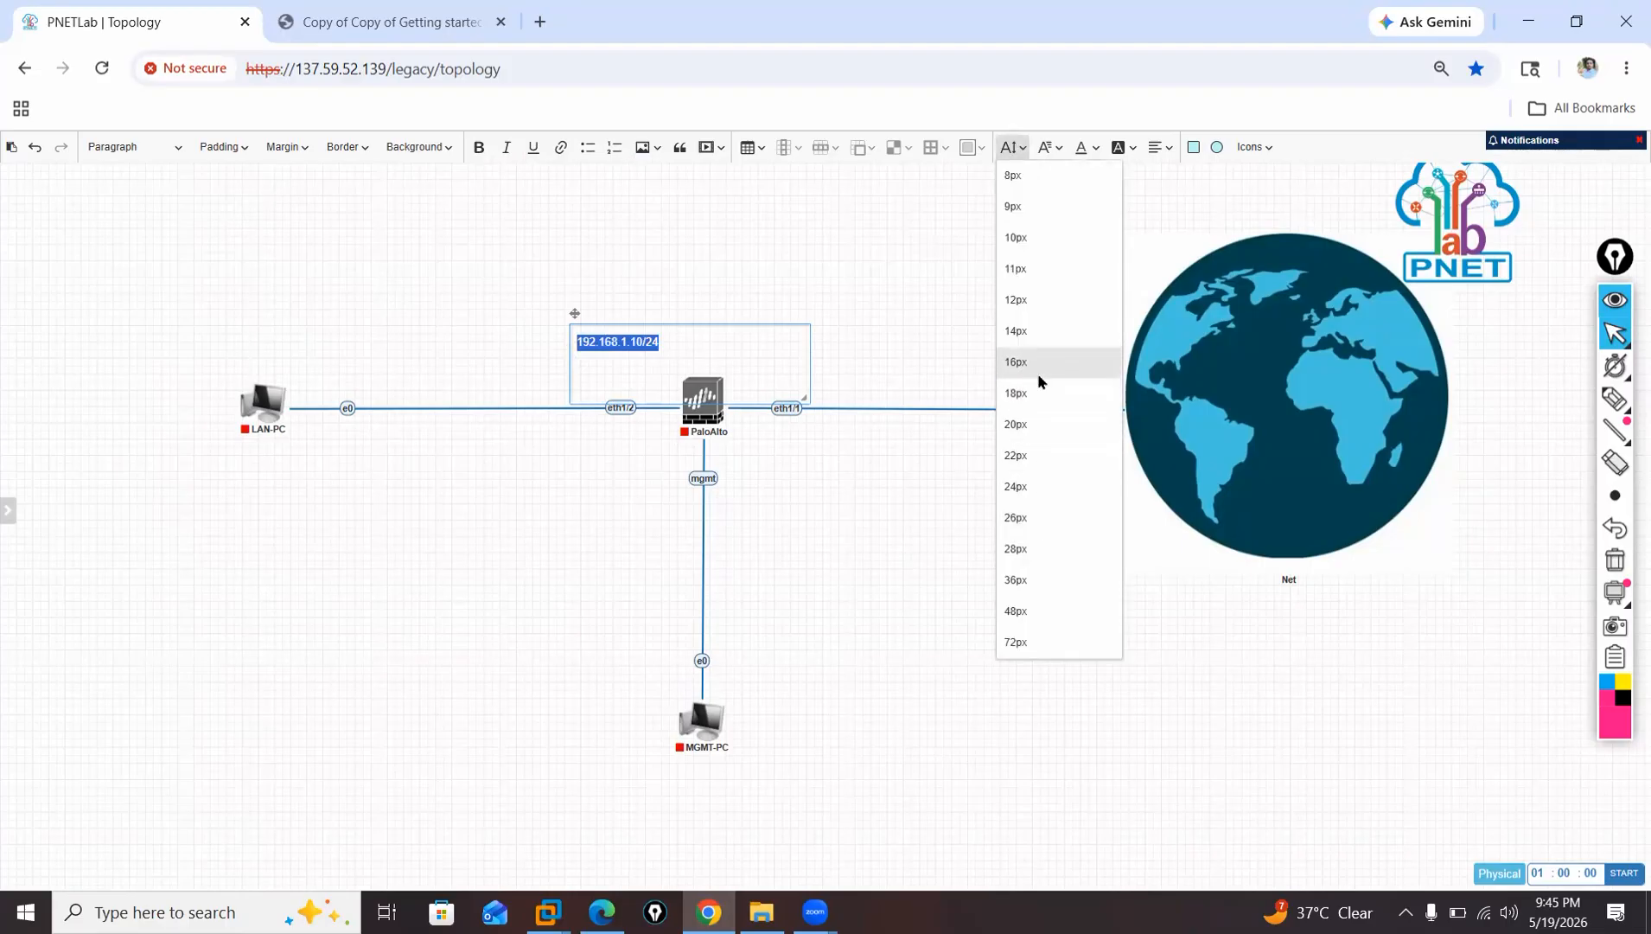
left_click(1036, 421)
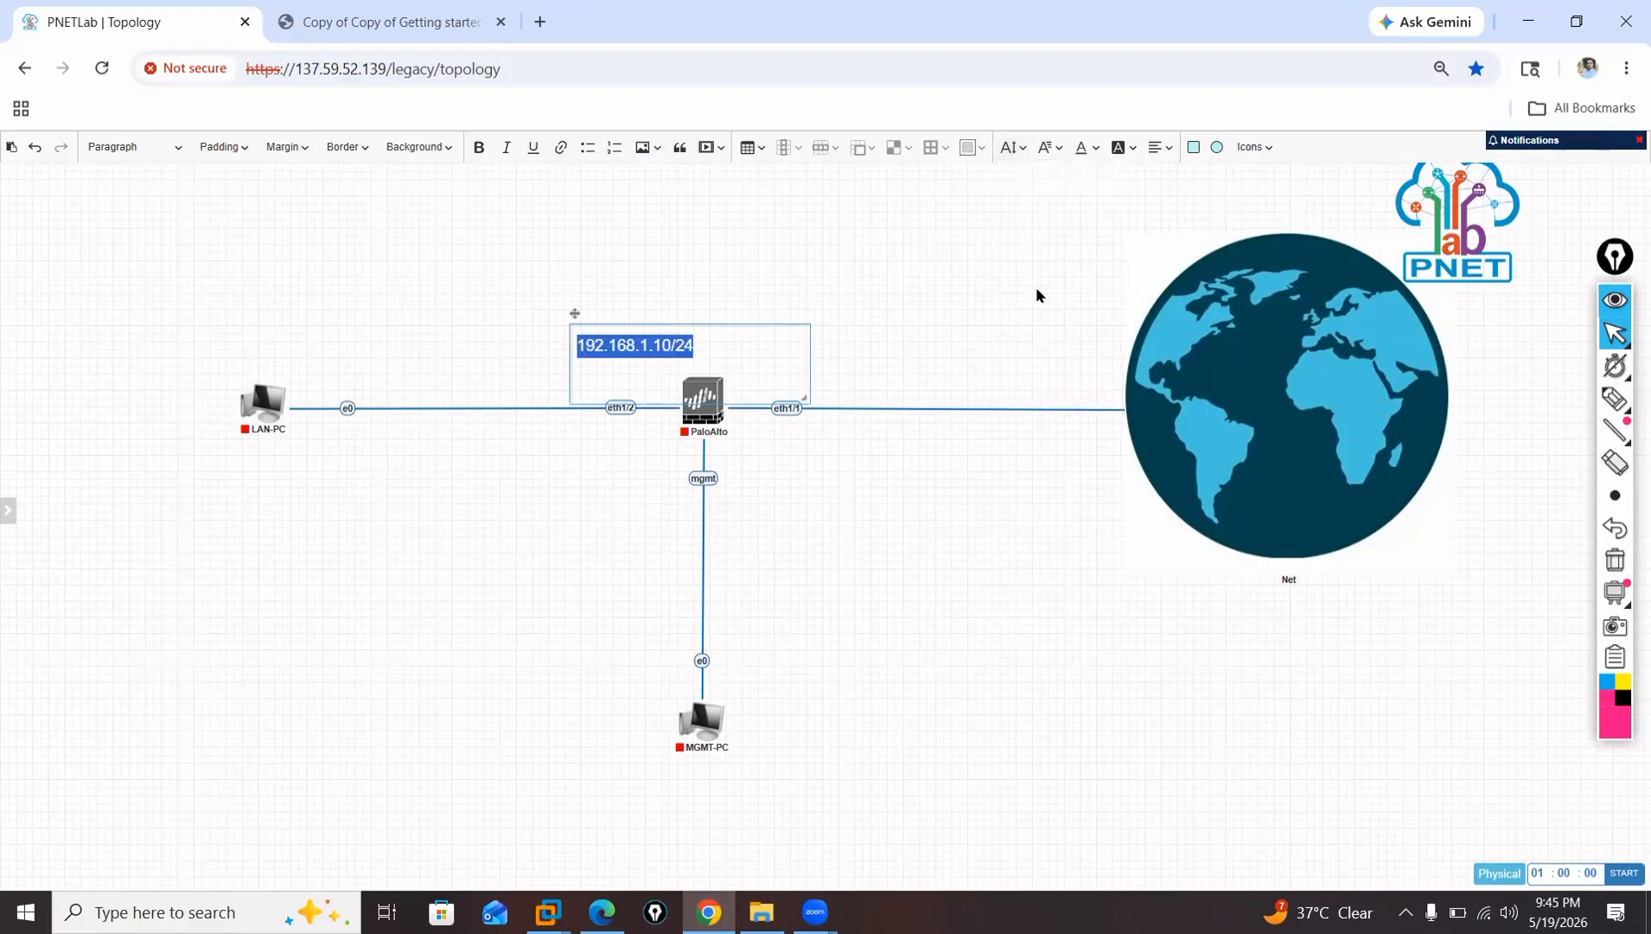
left_click(480, 148)
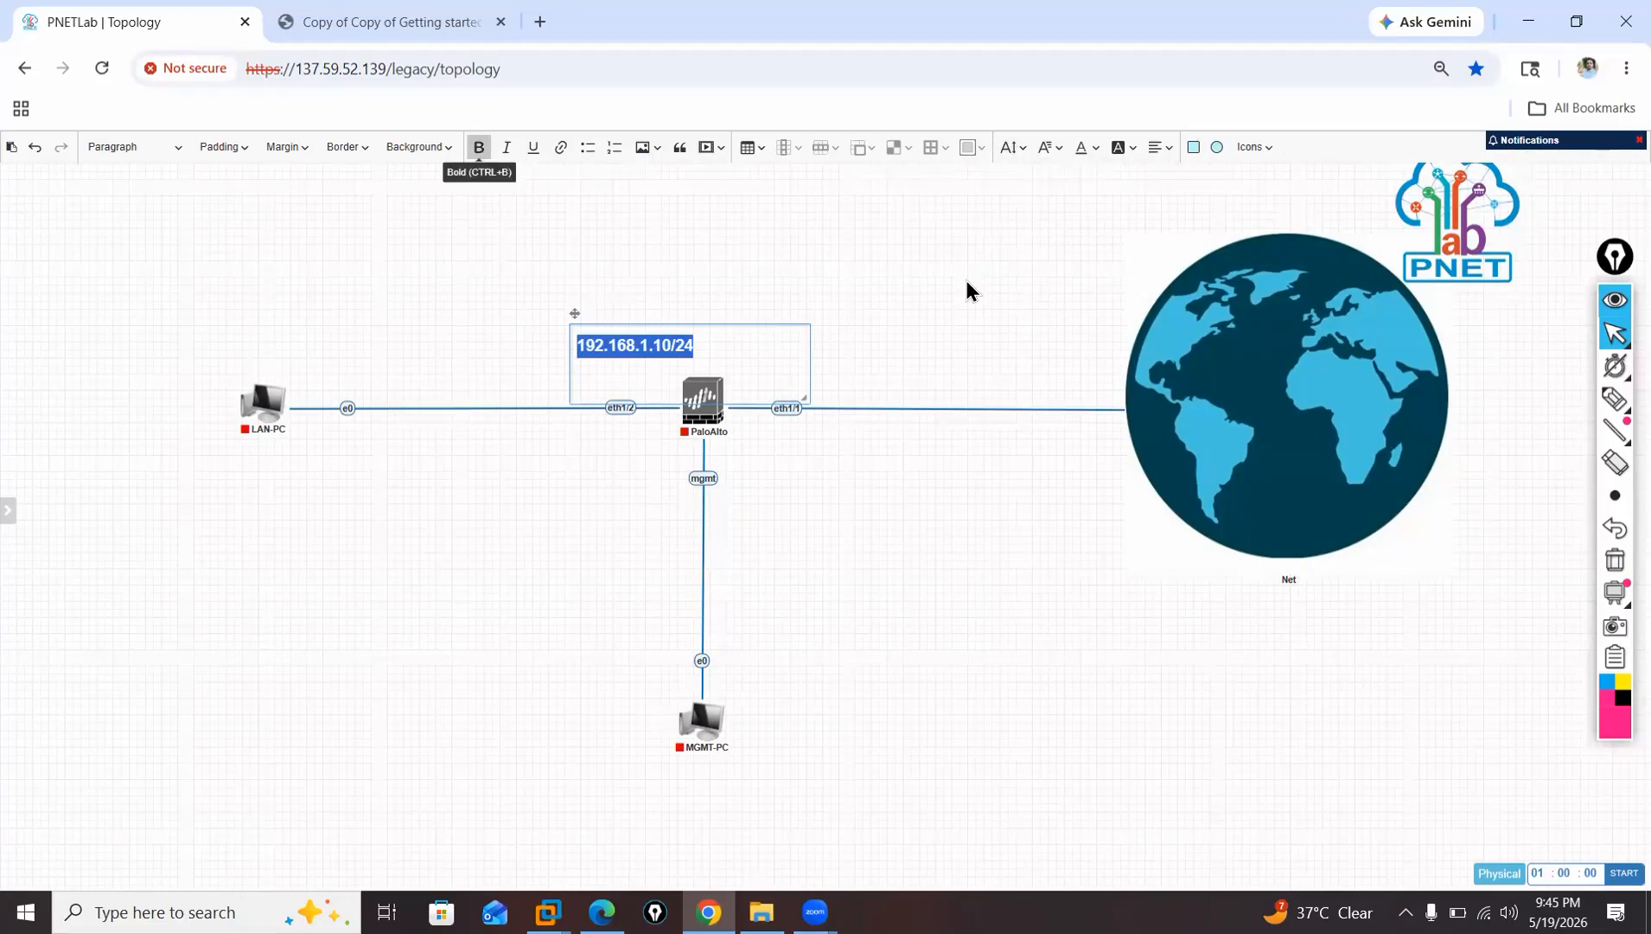
left_click_drag(805, 405, 593, 433)
left_click(812, 340)
Duplicate the 192.168.1.10/24 label, place the copy under LAN-PC as 192.168.1.1/24, and nudge the firewall's label slightly left.
right_click(593, 433)
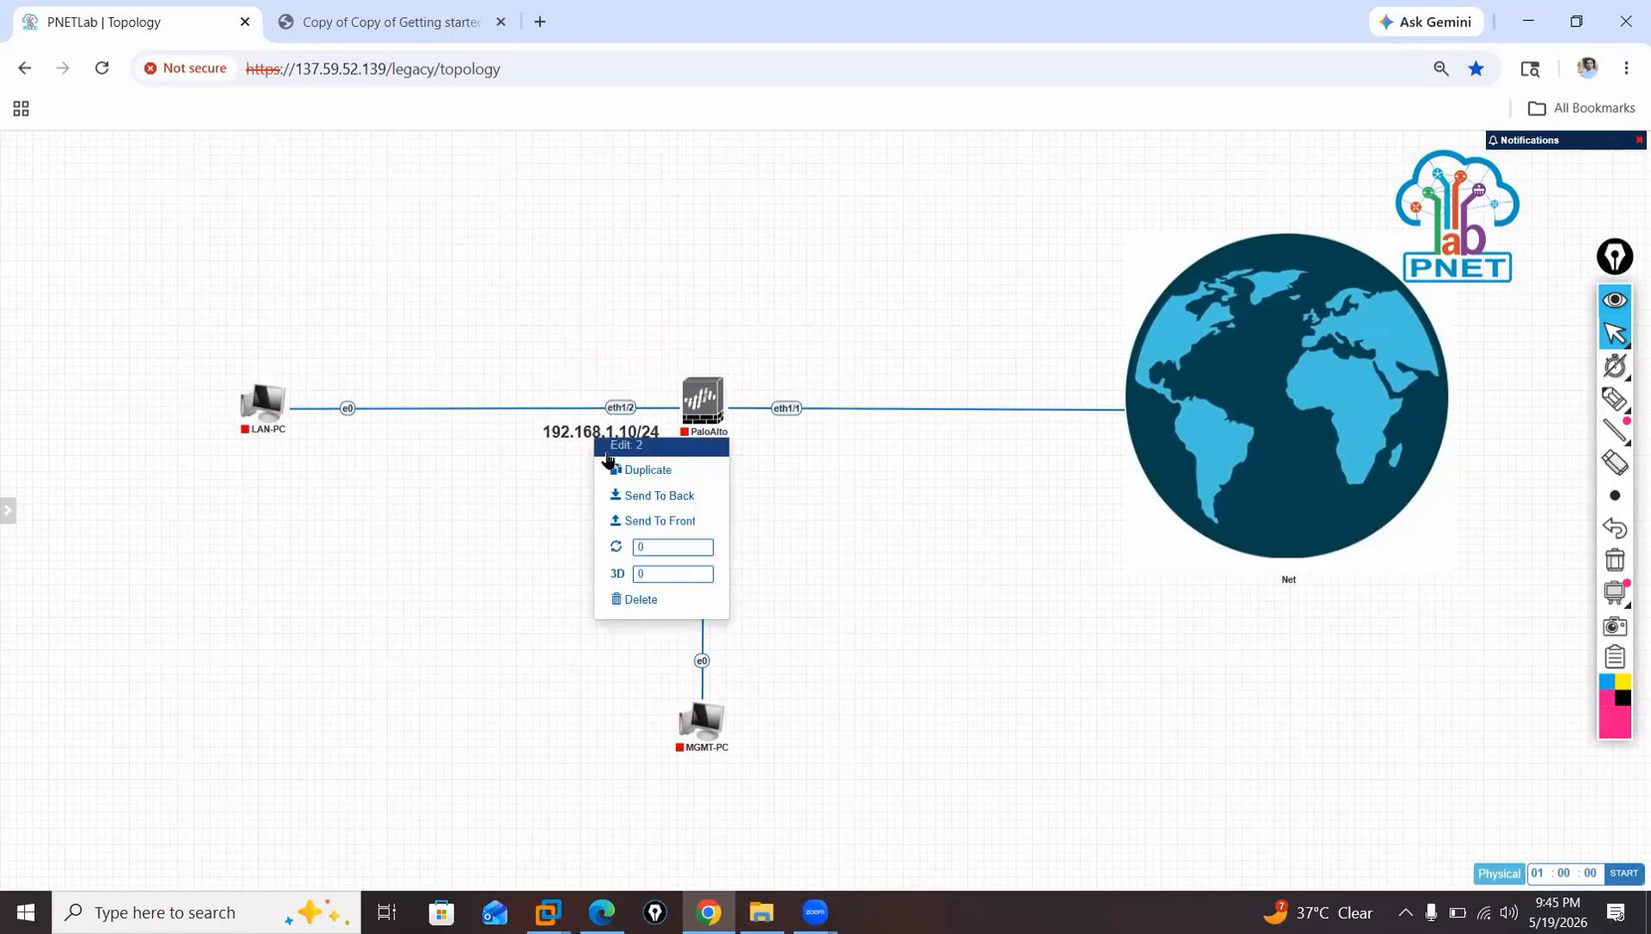
left_click(622, 468)
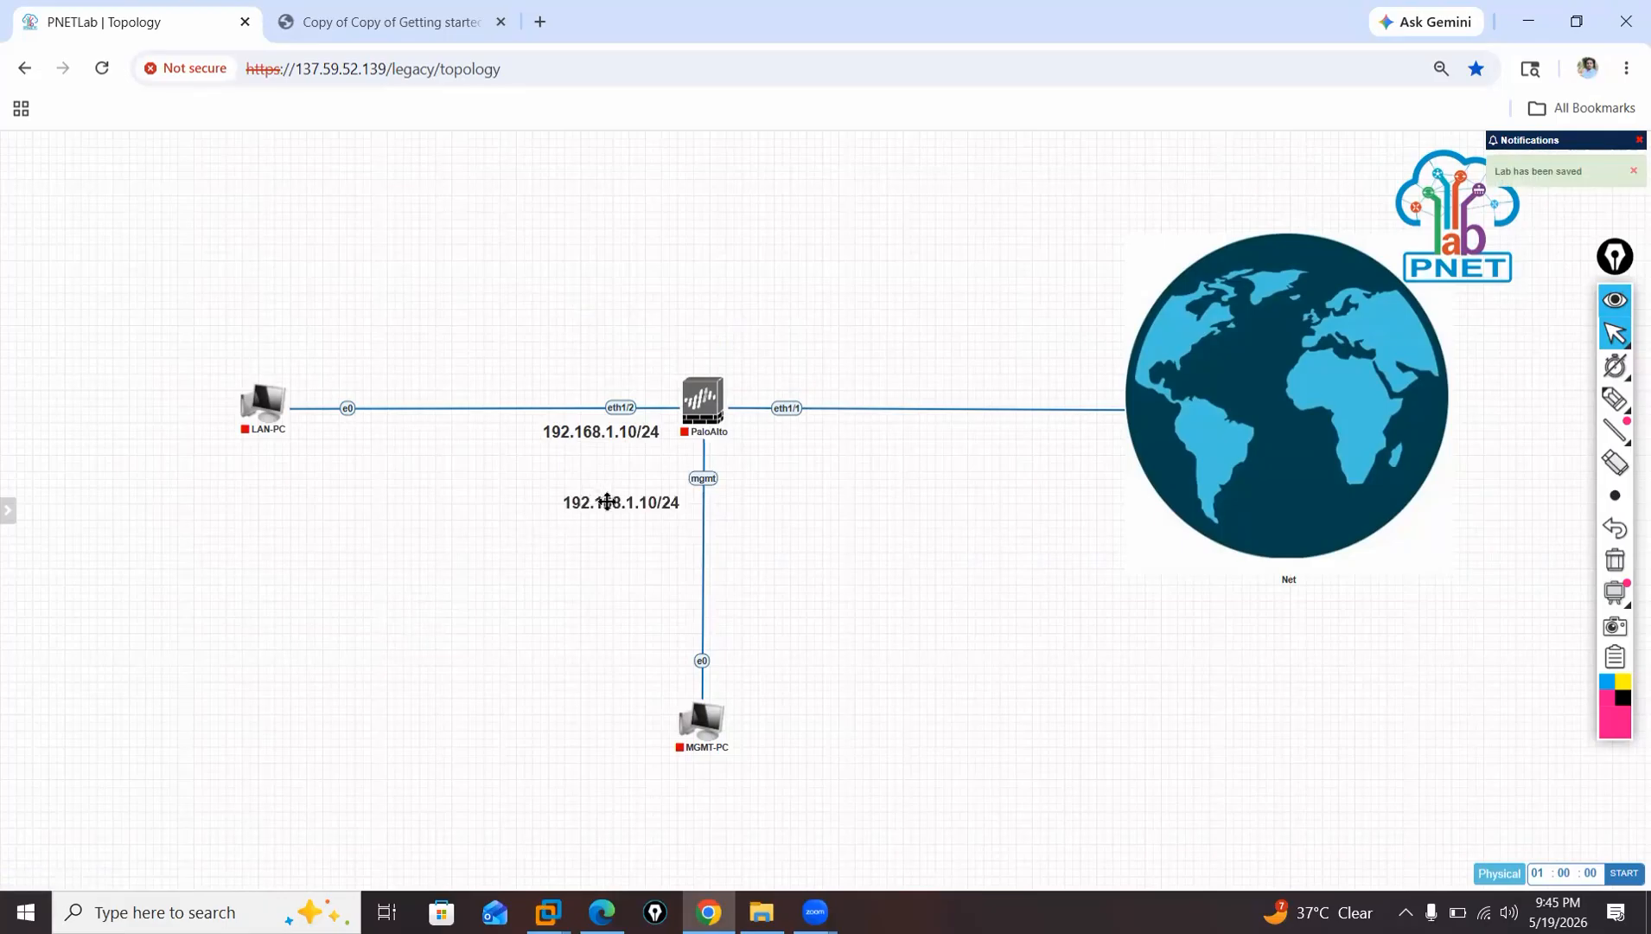
left_click_drag(608, 500, 294, 456)
double_click(295, 458)
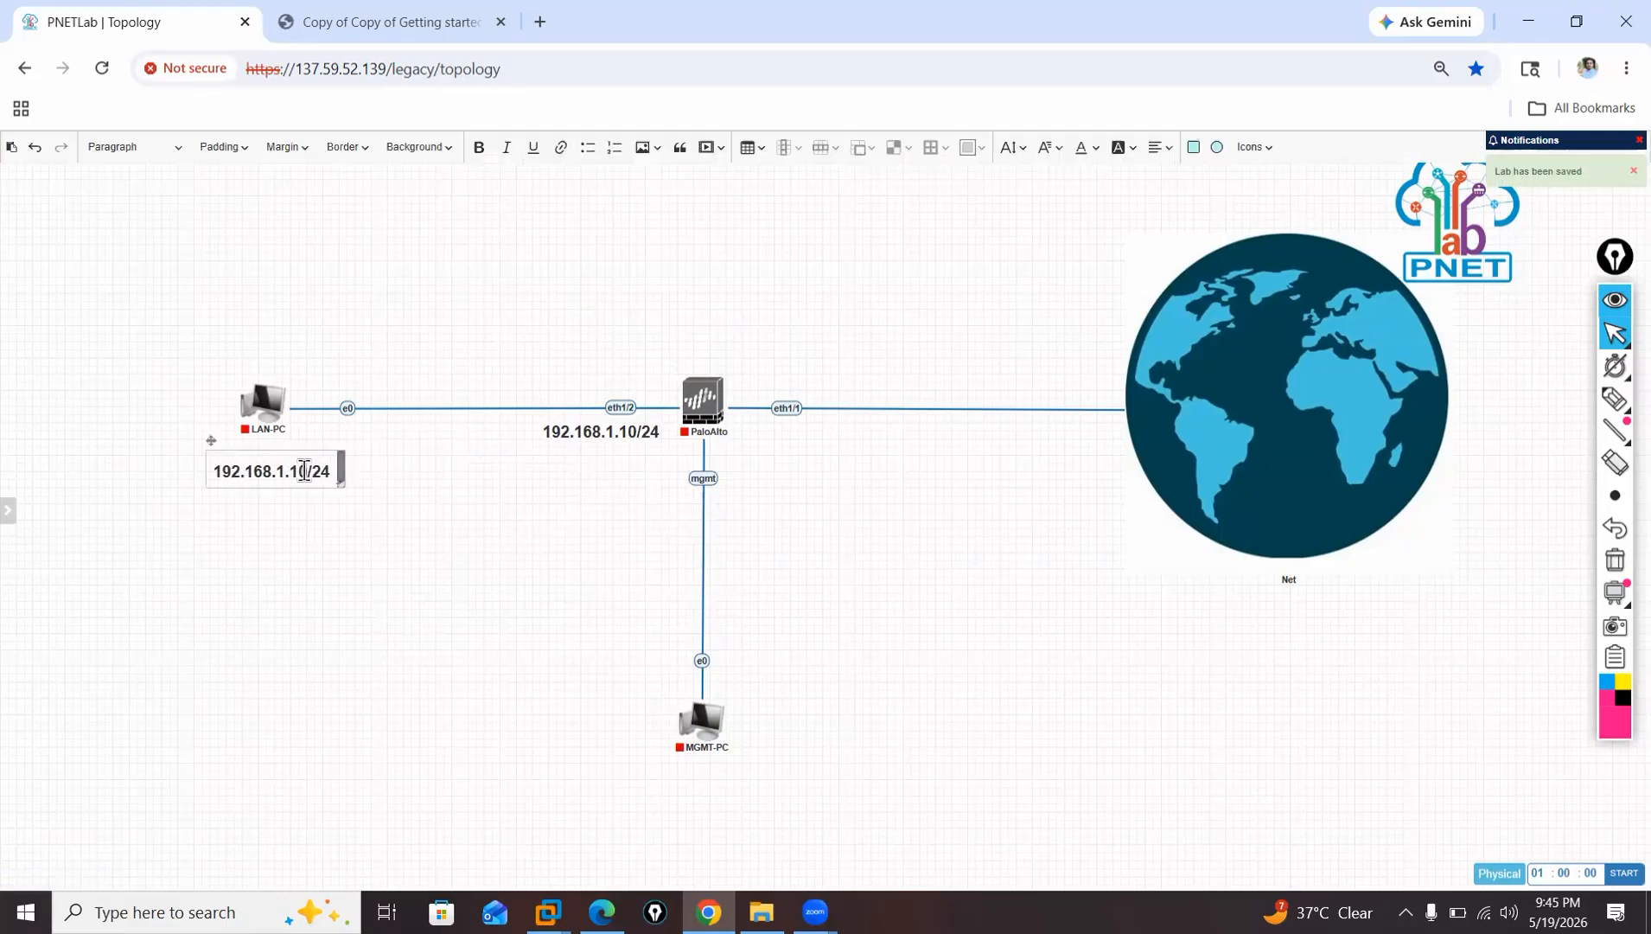
left_click(306, 471)
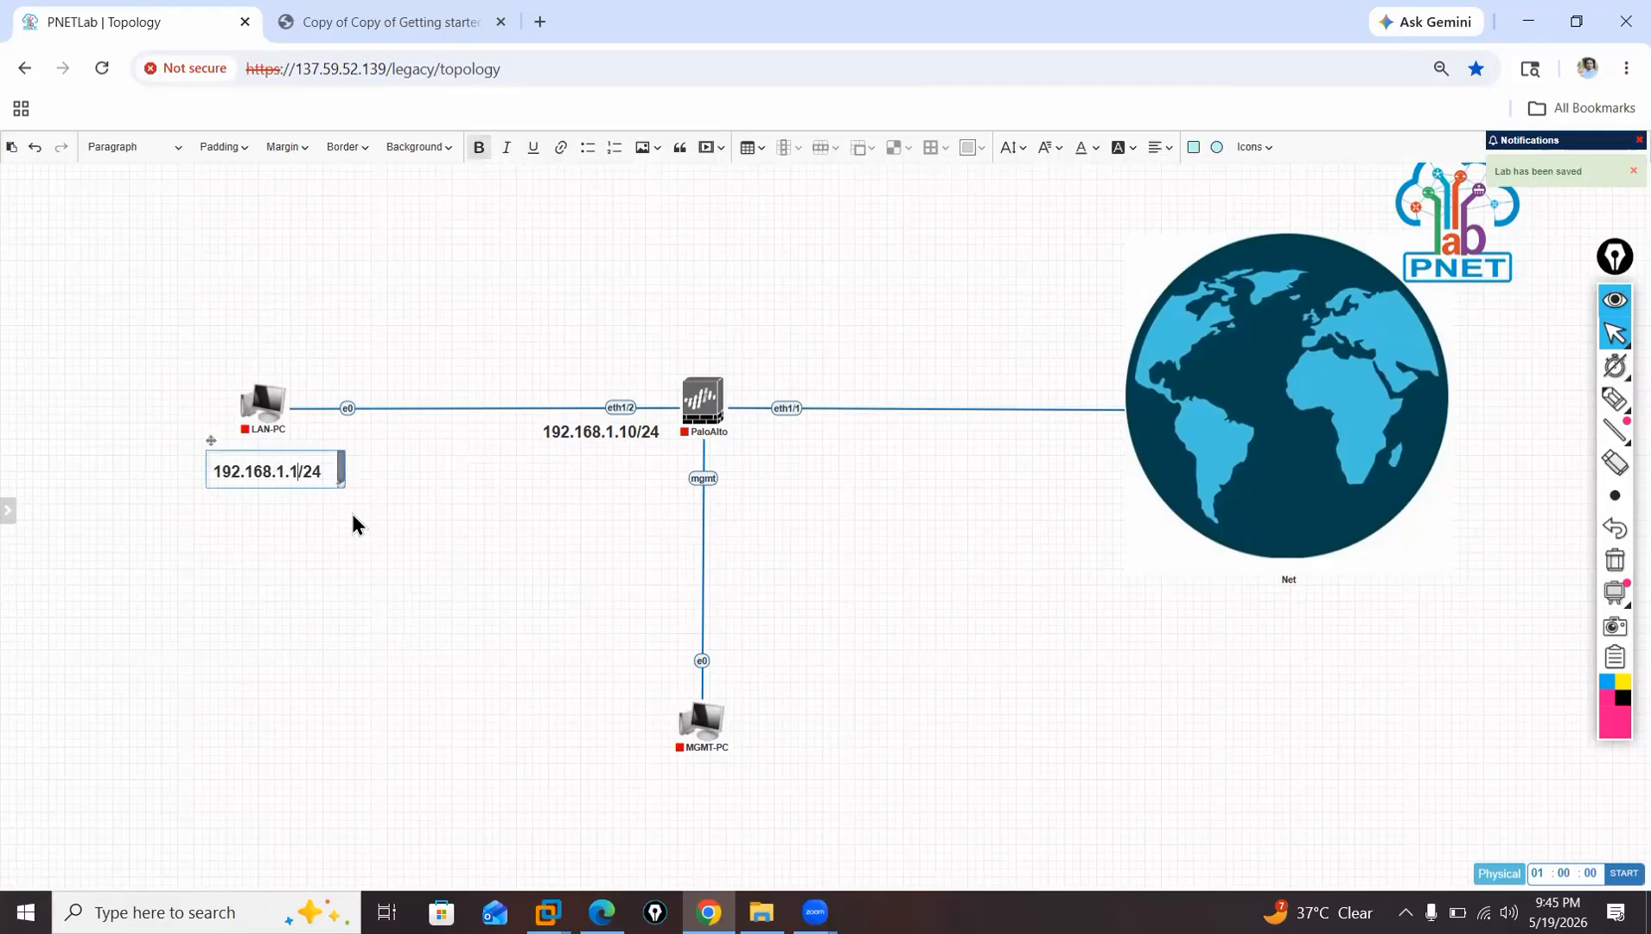
left_click(352, 523)
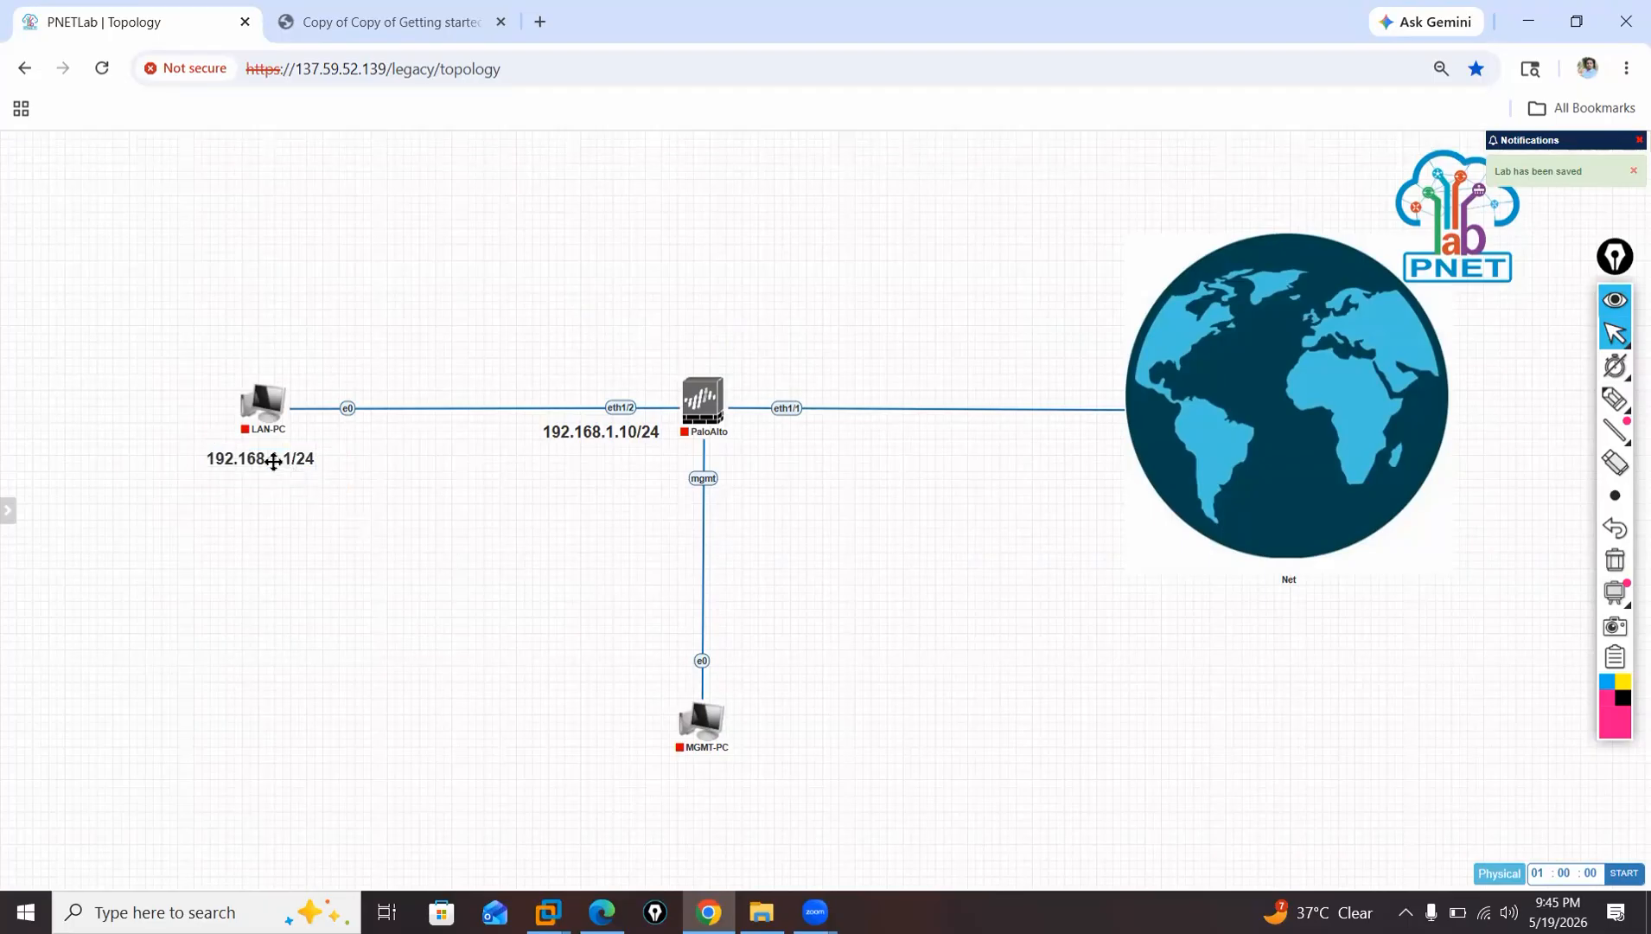
left_click_drag(269, 458, 256, 447)
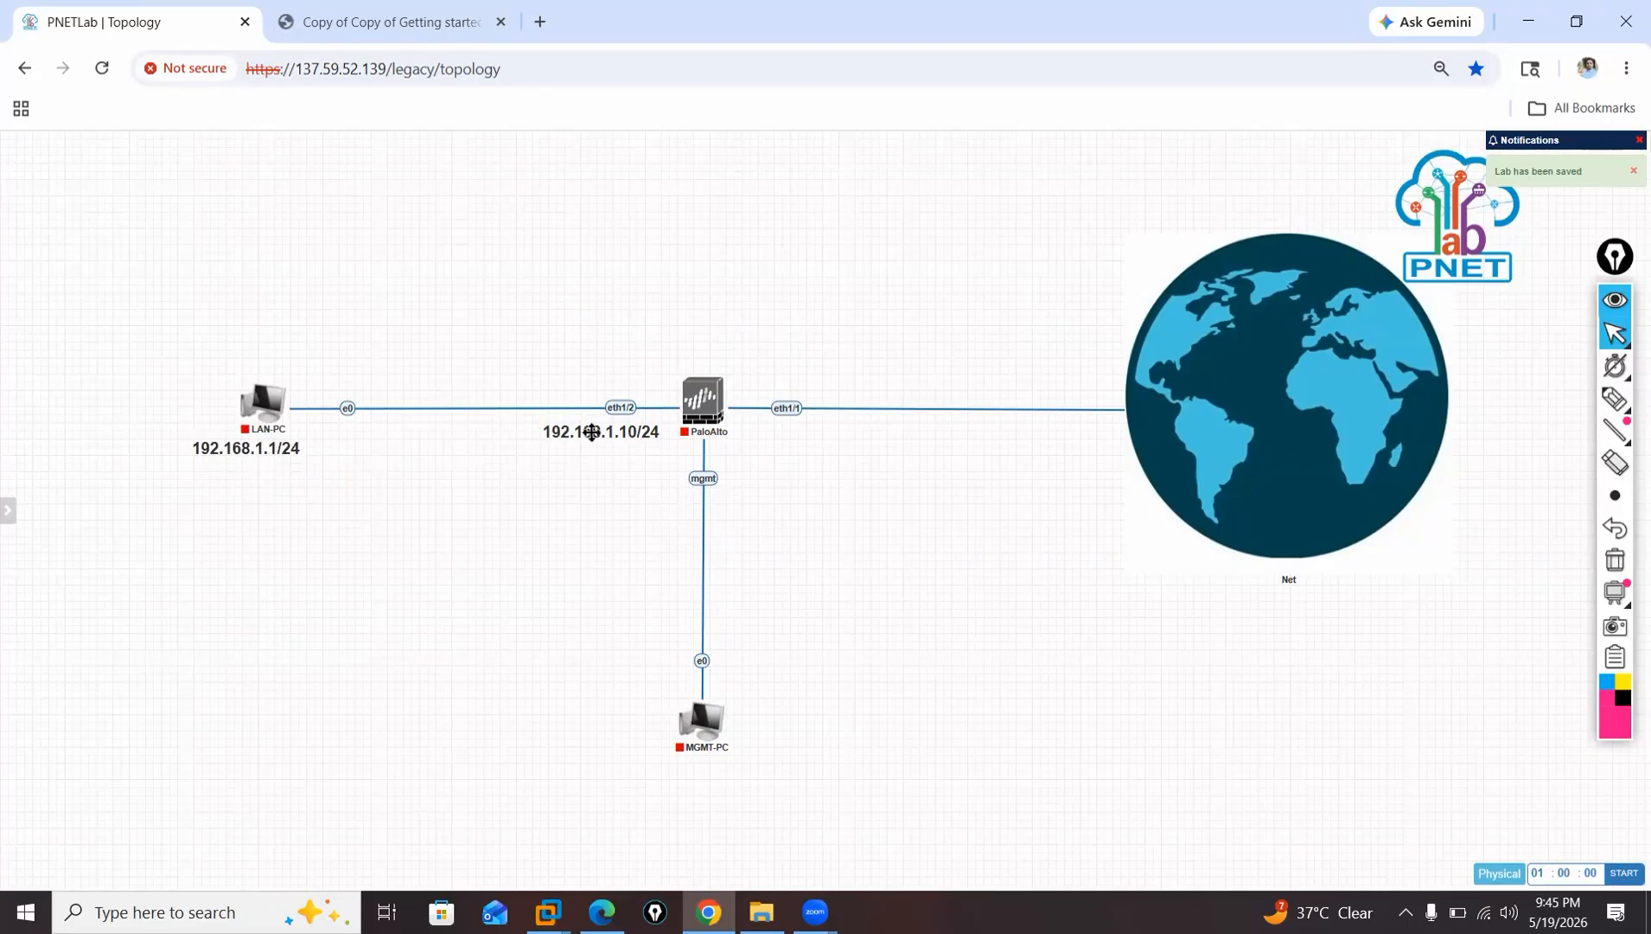
left_click_drag(584, 434, 577, 434)
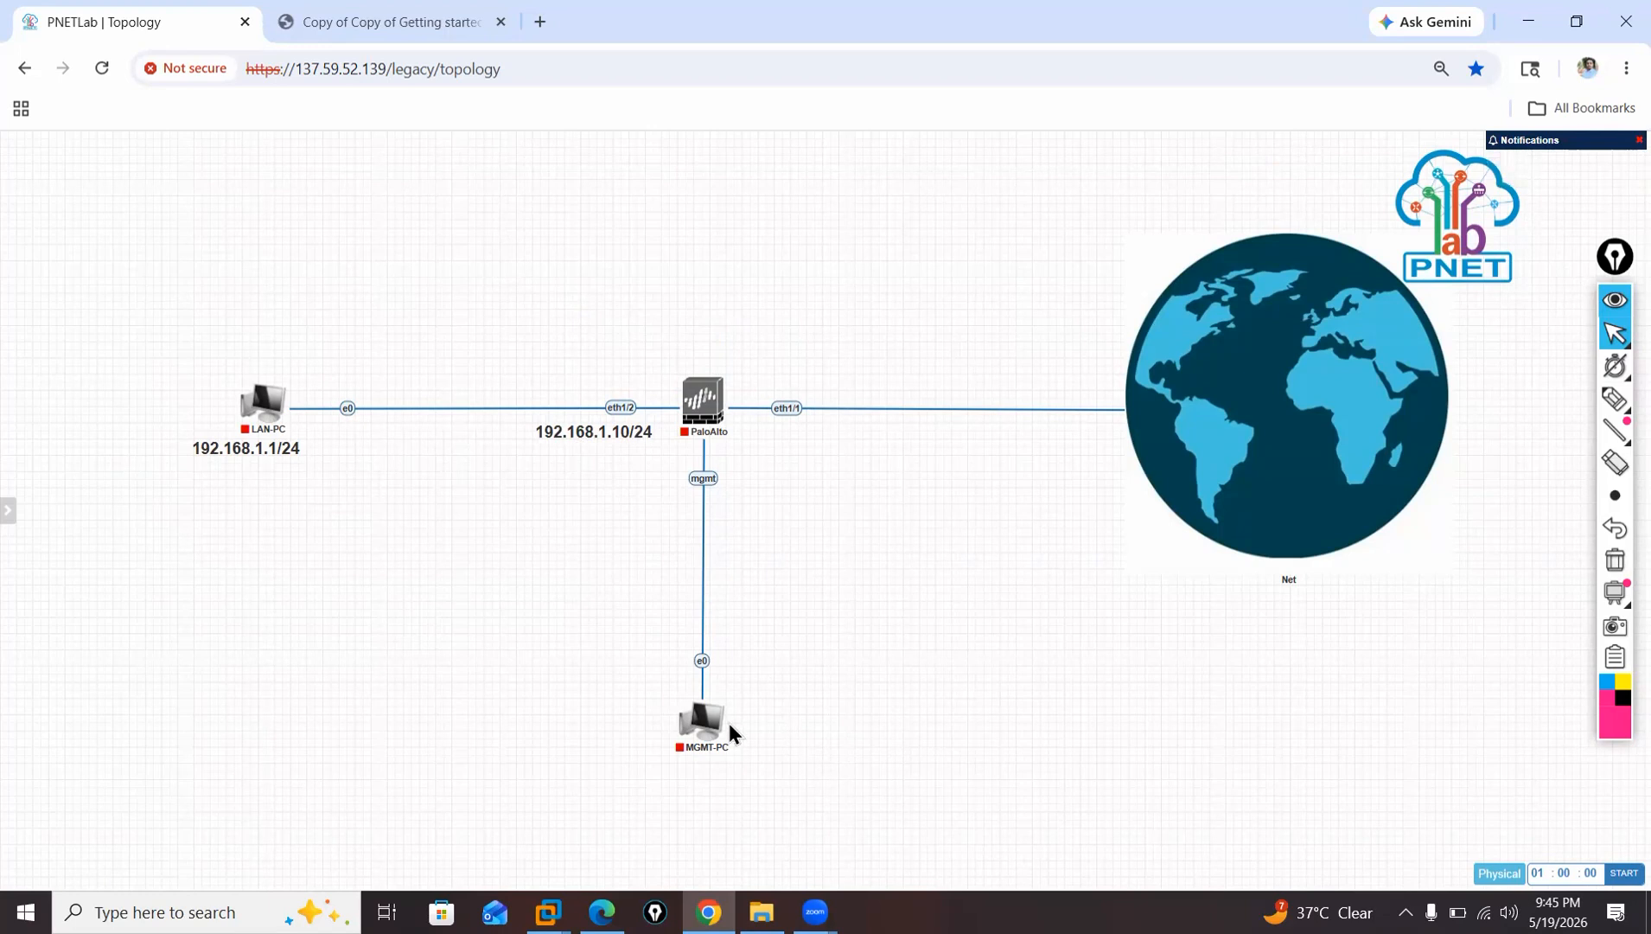
Move MGMT-PC slightly lower and start the PaloAlto, LAN-PC and MGMT-PC nodes.
left_click_drag(728, 734, 738, 753)
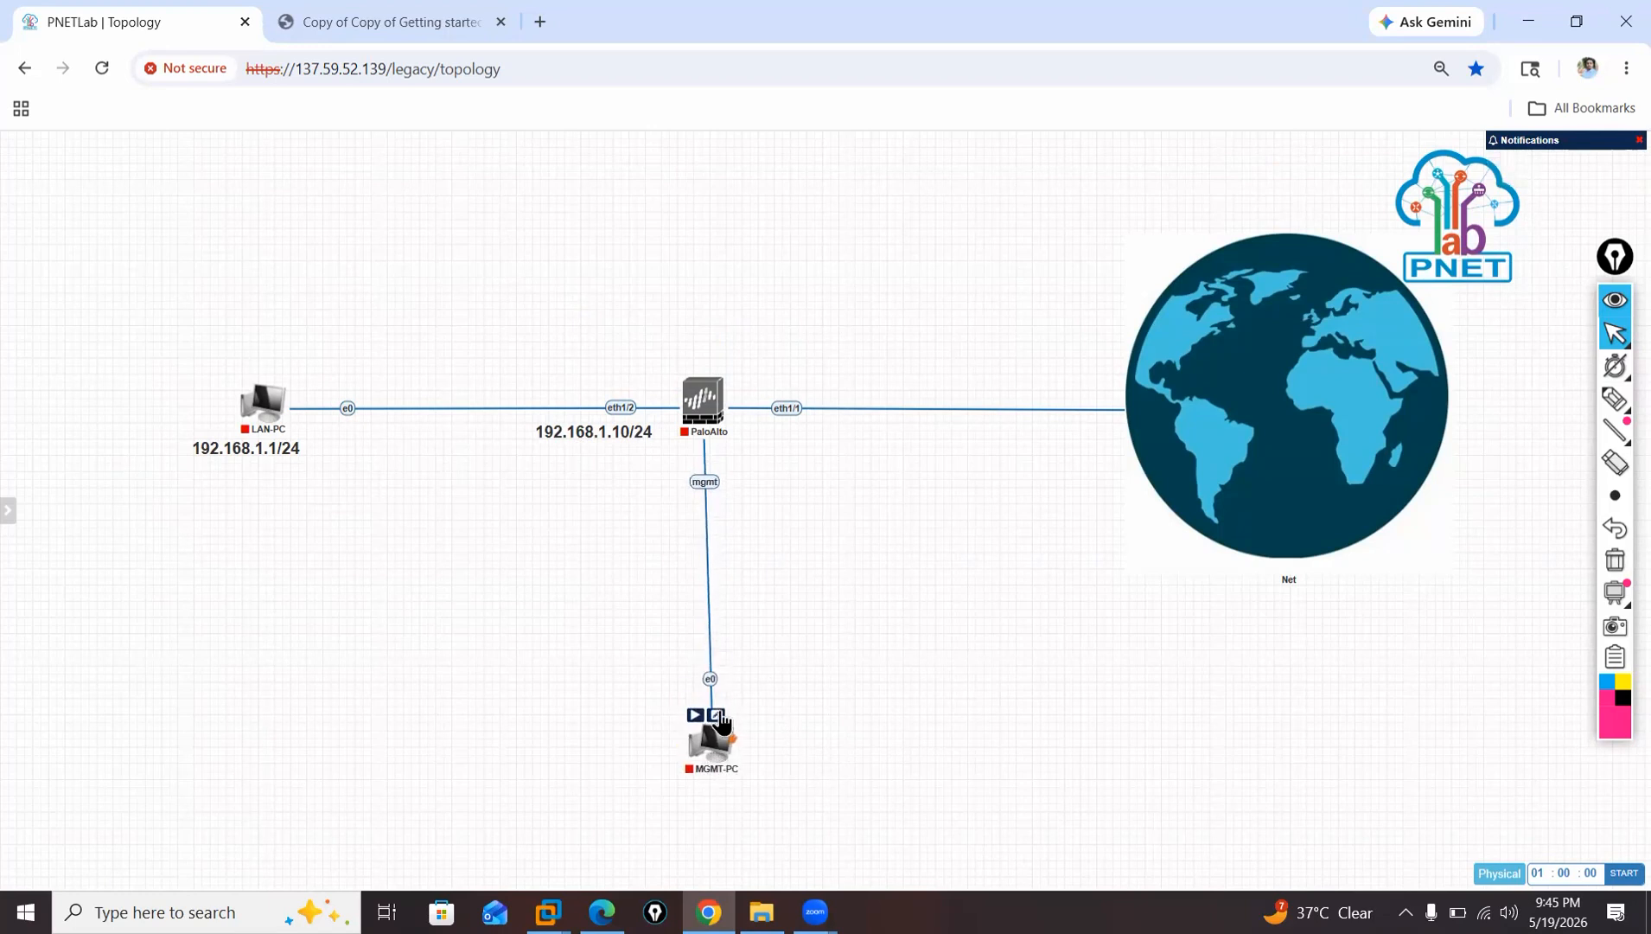
left_click(687, 372)
mouse_move(262, 415)
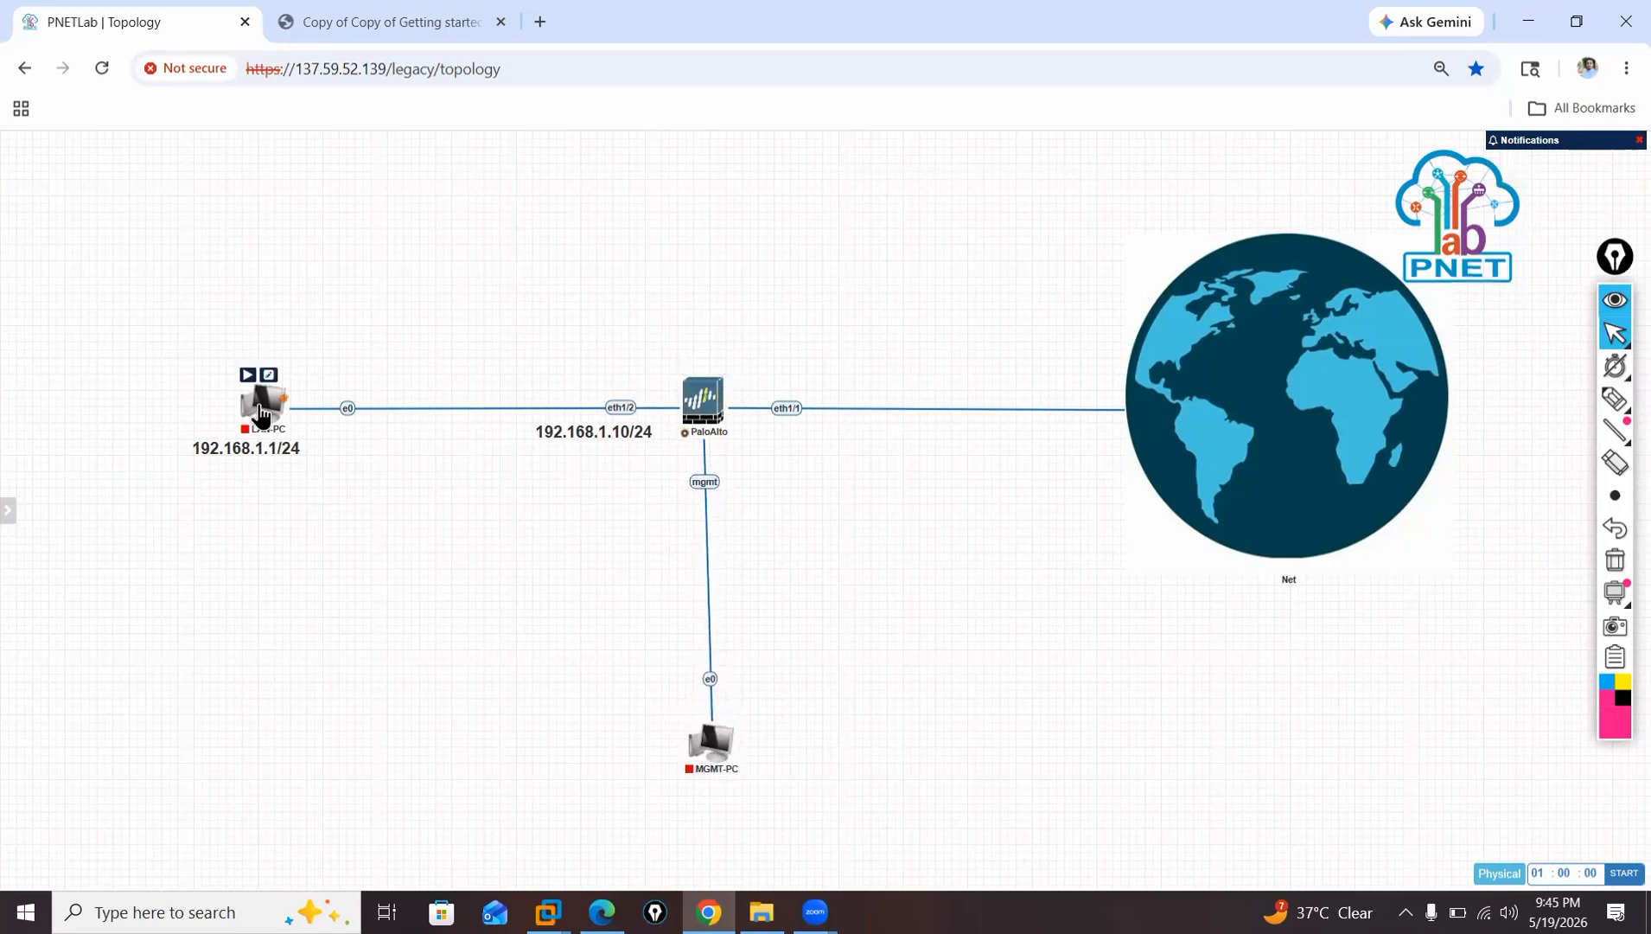
left_click(248, 374)
mouse_move(707, 757)
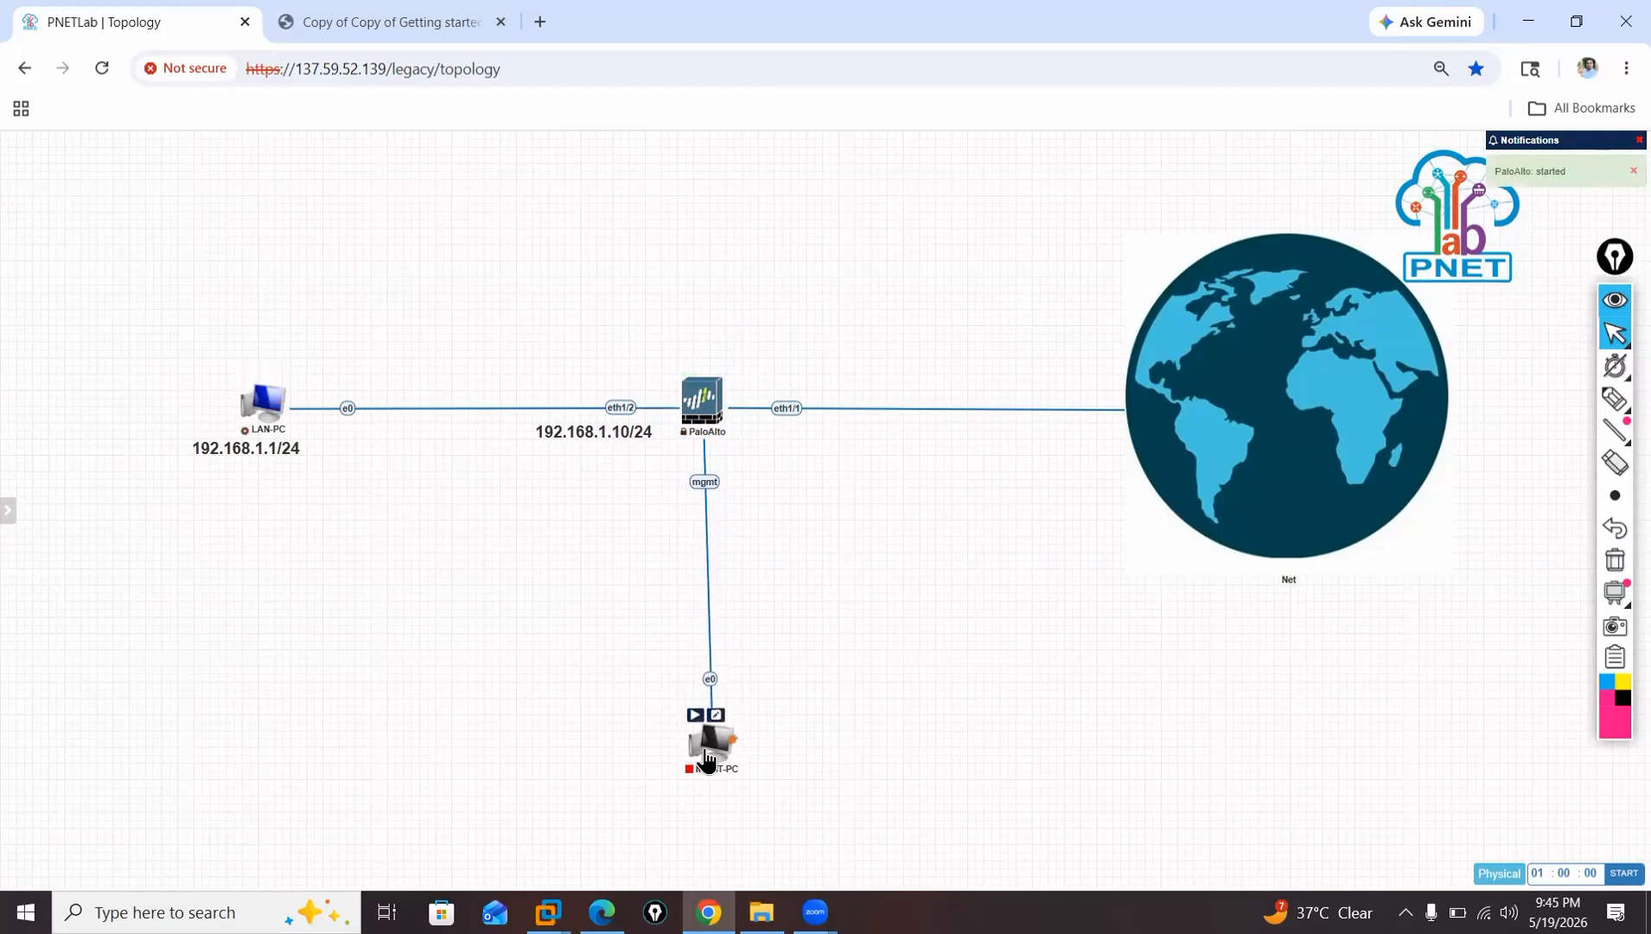
left_click(695, 714)
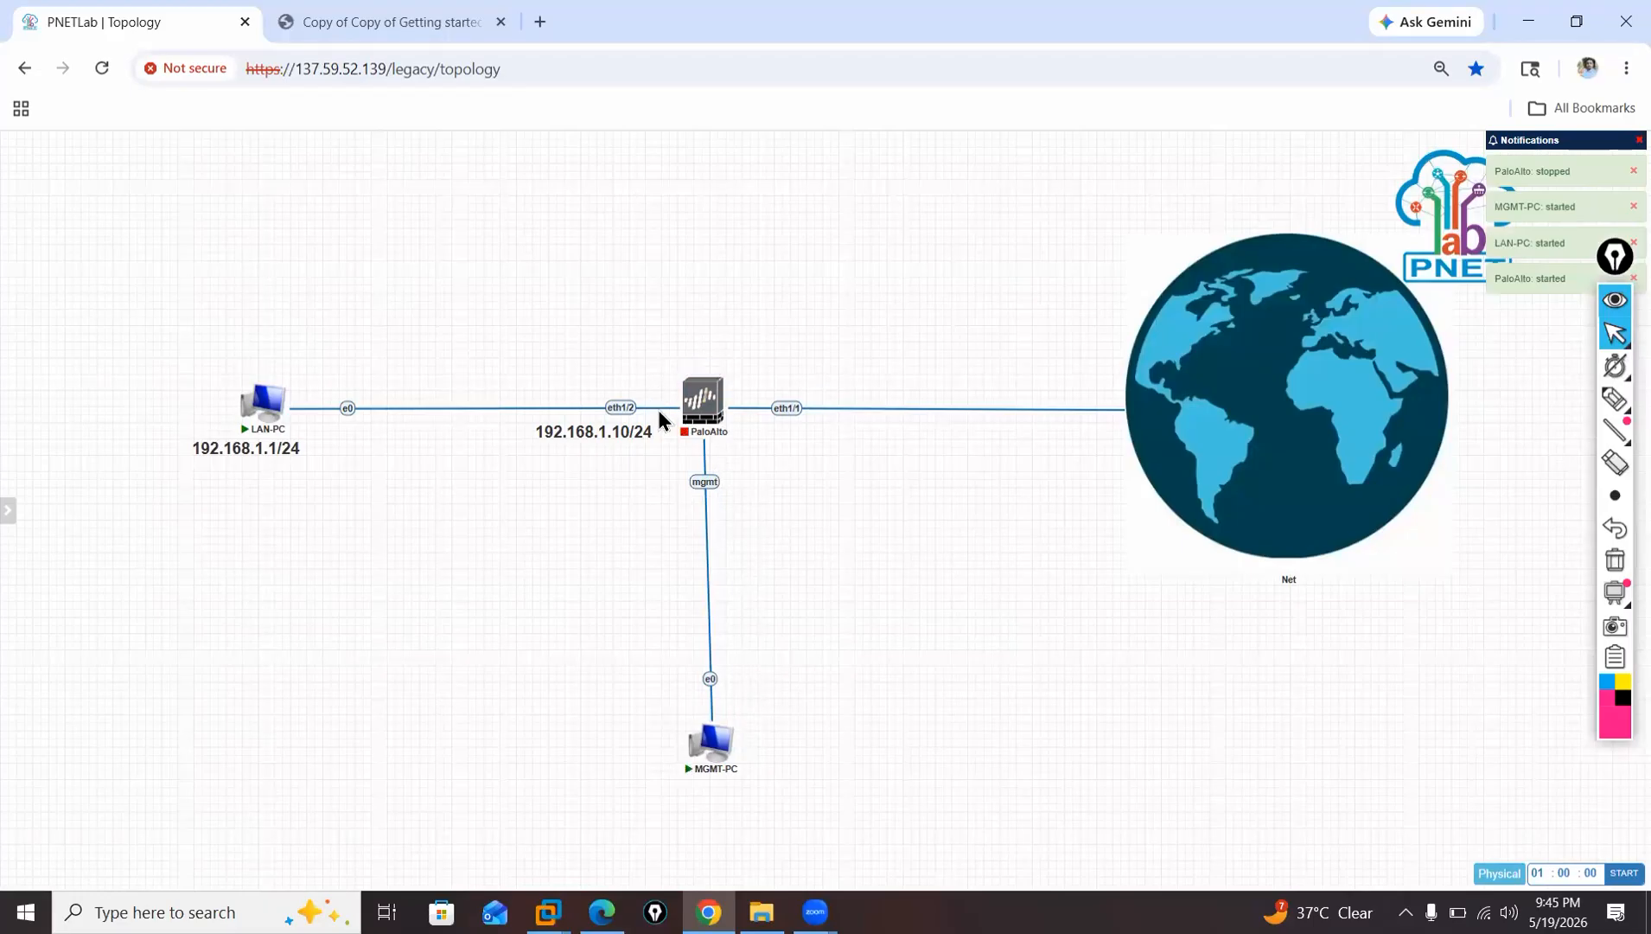
Add a new text object reading 10.10.10.10/24 in the empty area between the firewall and the globe.
right_click(861, 450)
left_click(923, 563)
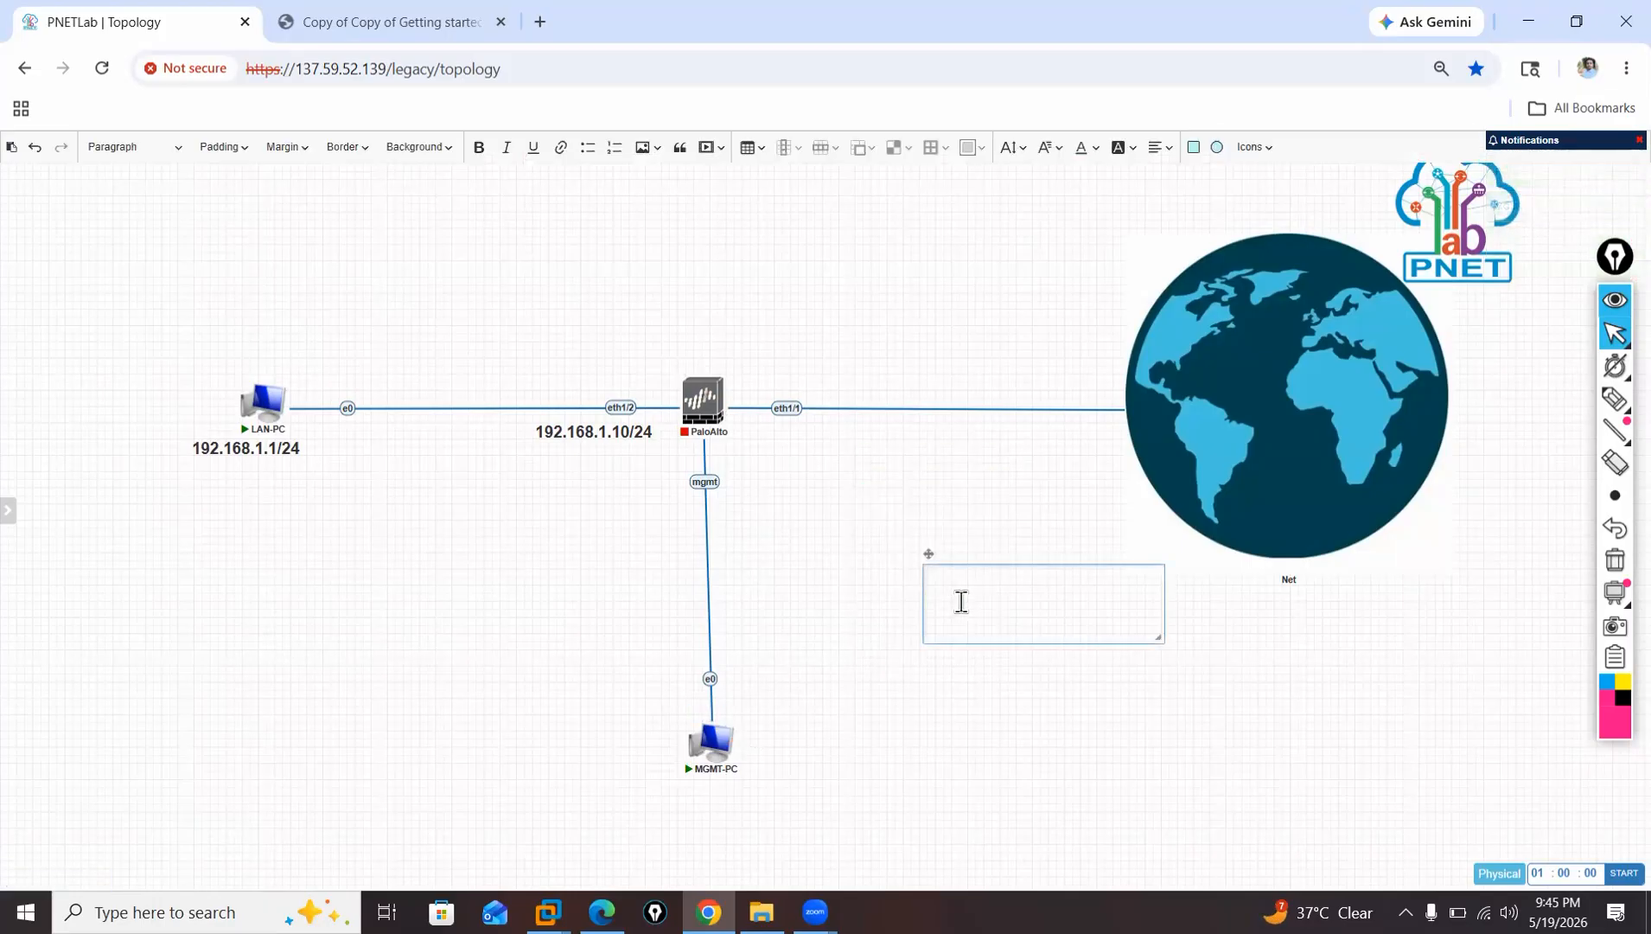
type("10.10.10.10/24")
Format the 10.10.10.10/24 label as bold 20px, shrink its box to fit and place it beside the firewall's mgmt interface.
key("ctrl+a")
left_click(1020, 148)
left_click(1024, 432)
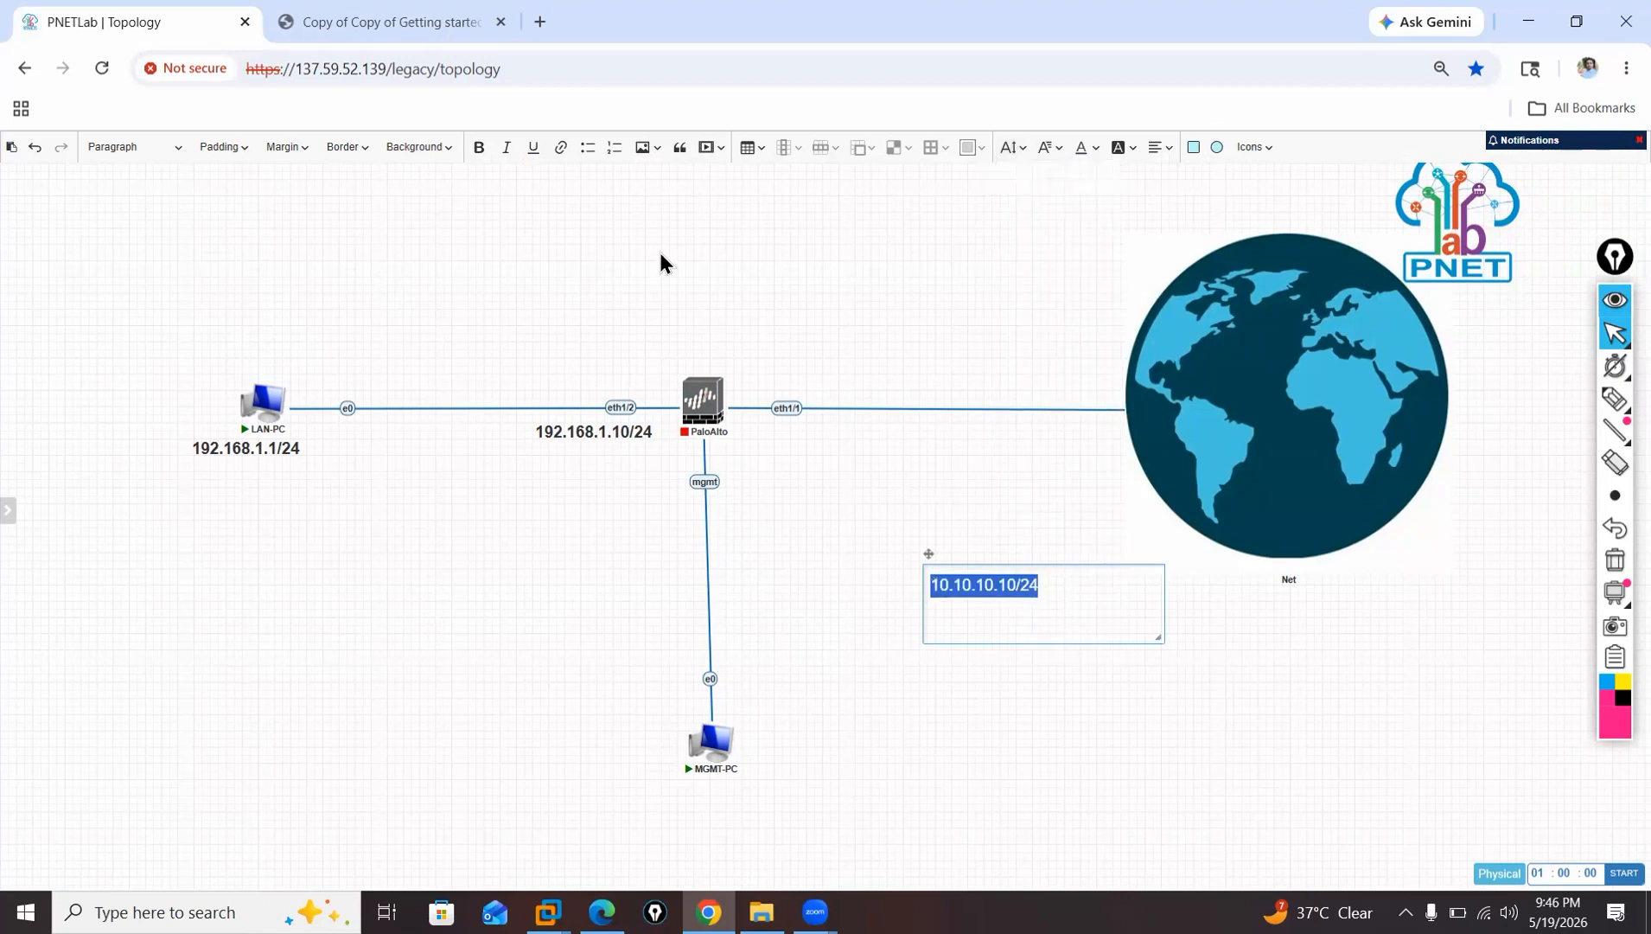
left_click(479, 149)
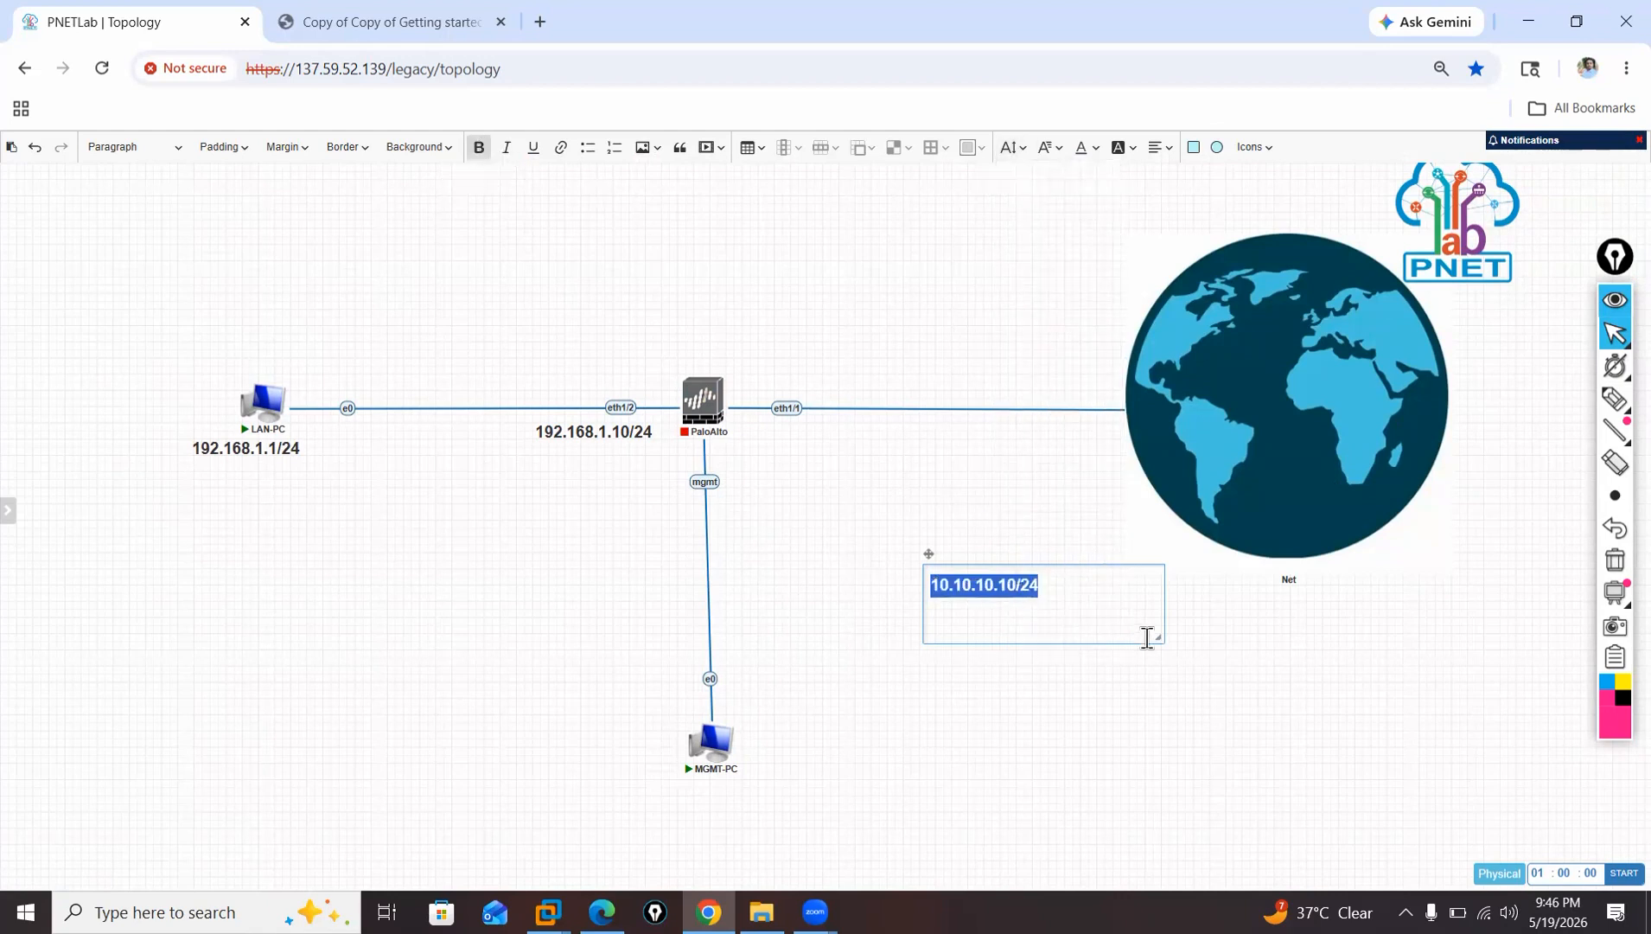
left_click_drag(1156, 640, 1048, 597)
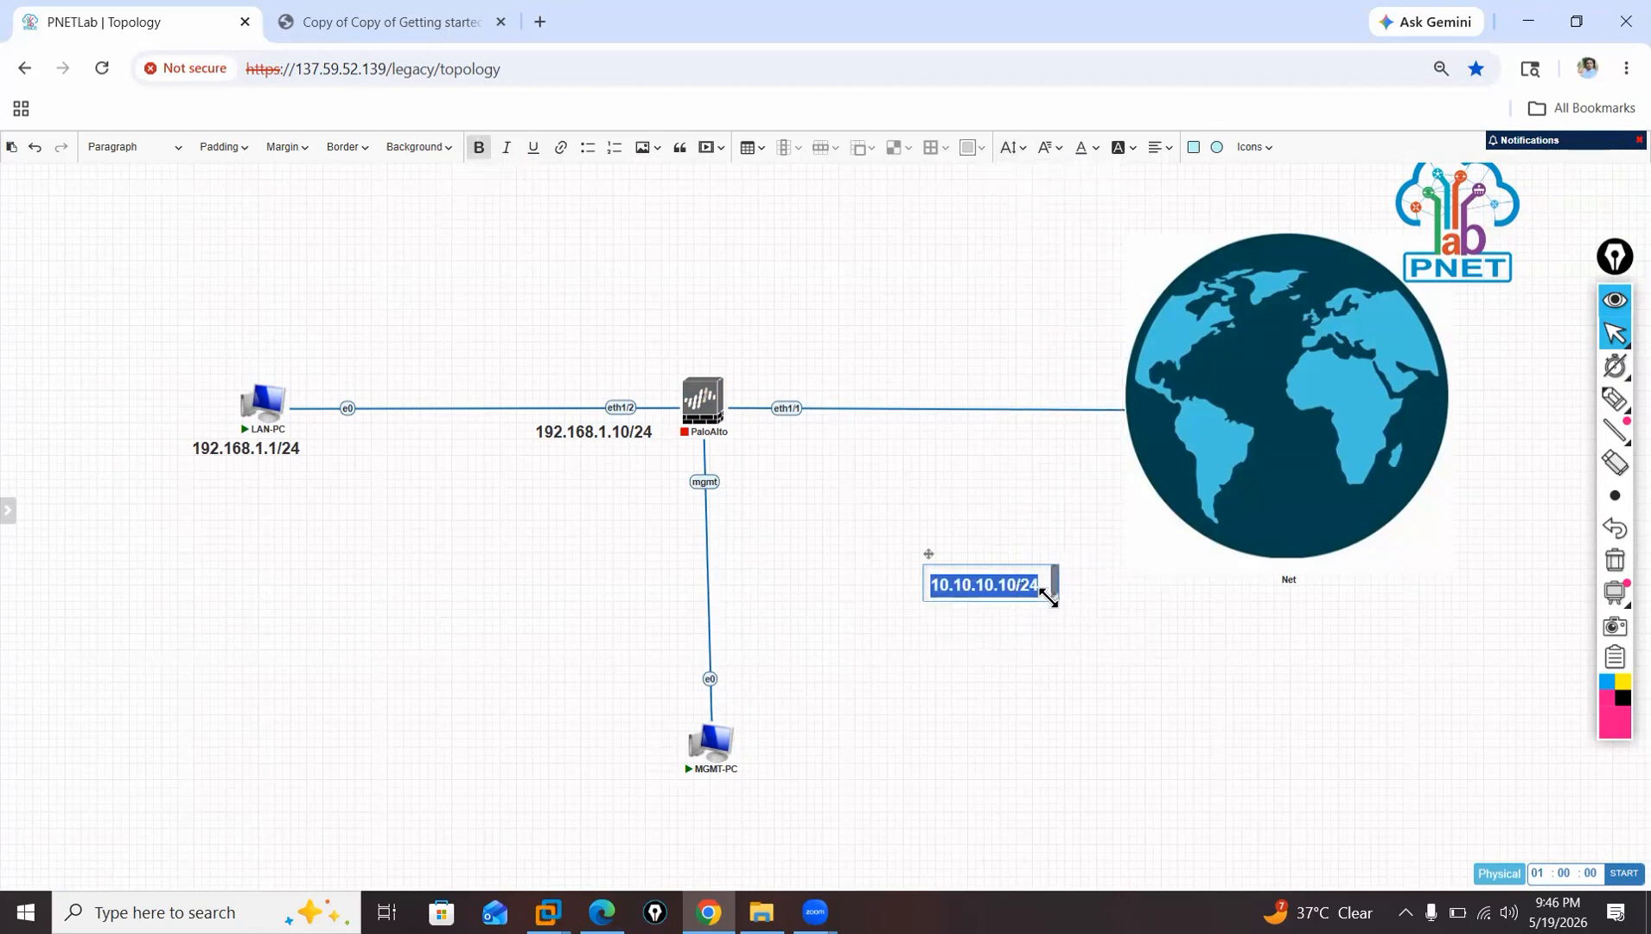
left_click(1081, 622)
left_click_drag(995, 573, 793, 460)
Duplicate the 10.10.10.10/24 label, change the copy to 10.10.10.1/24 and place it beside MGMT-PC.
right_click(795, 464)
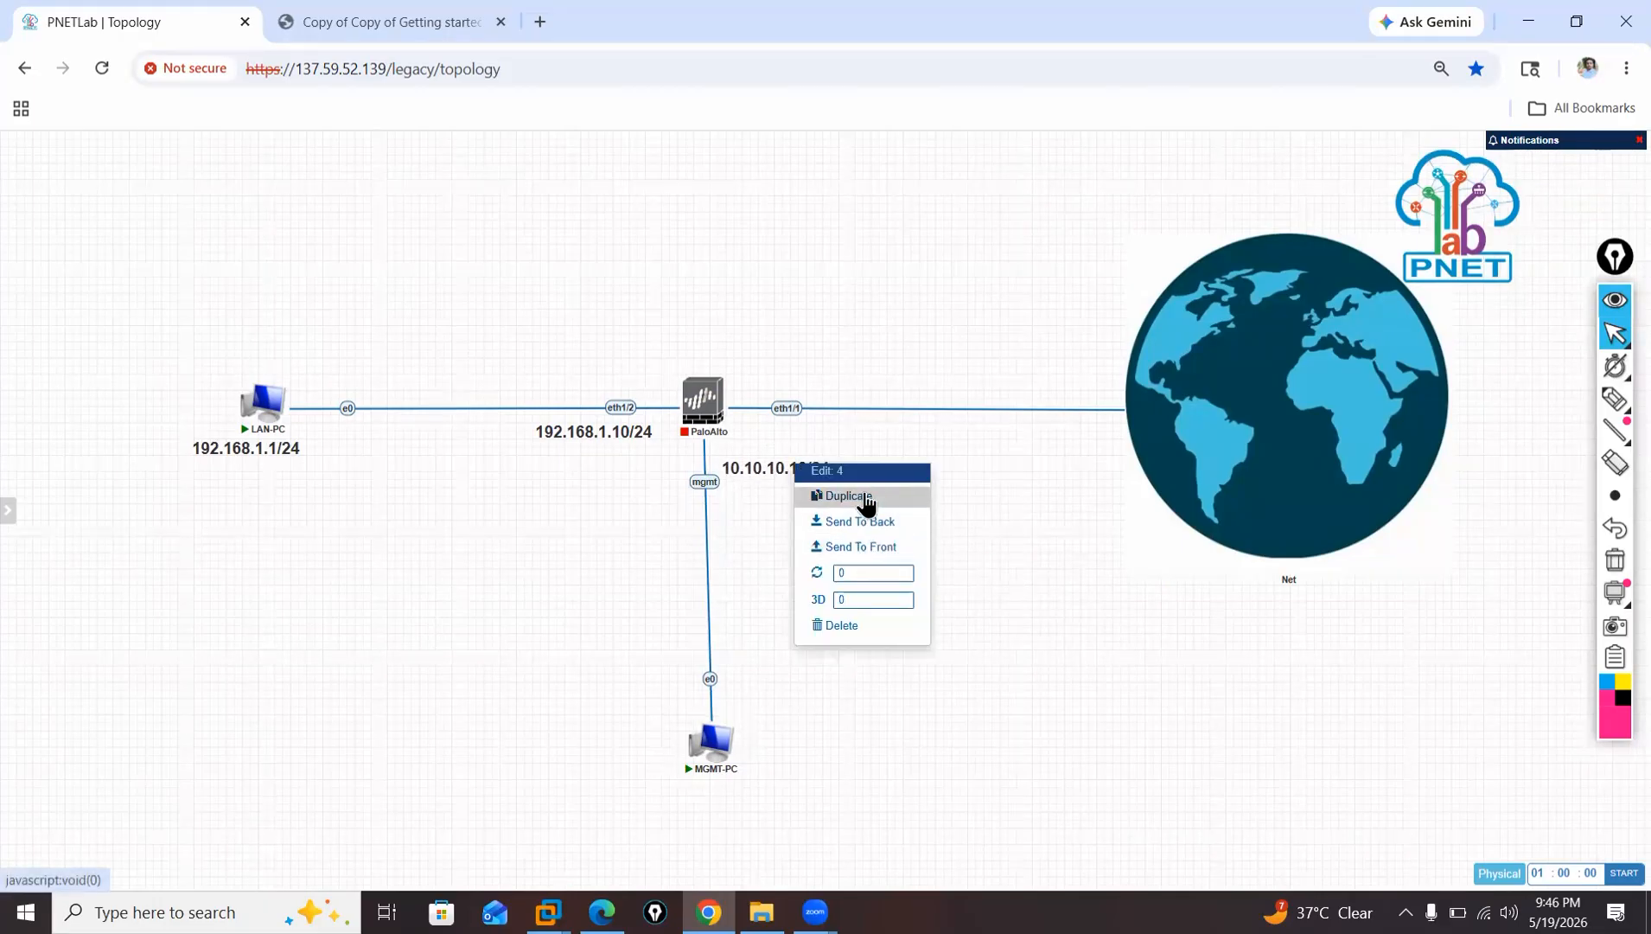
left_click(867, 499)
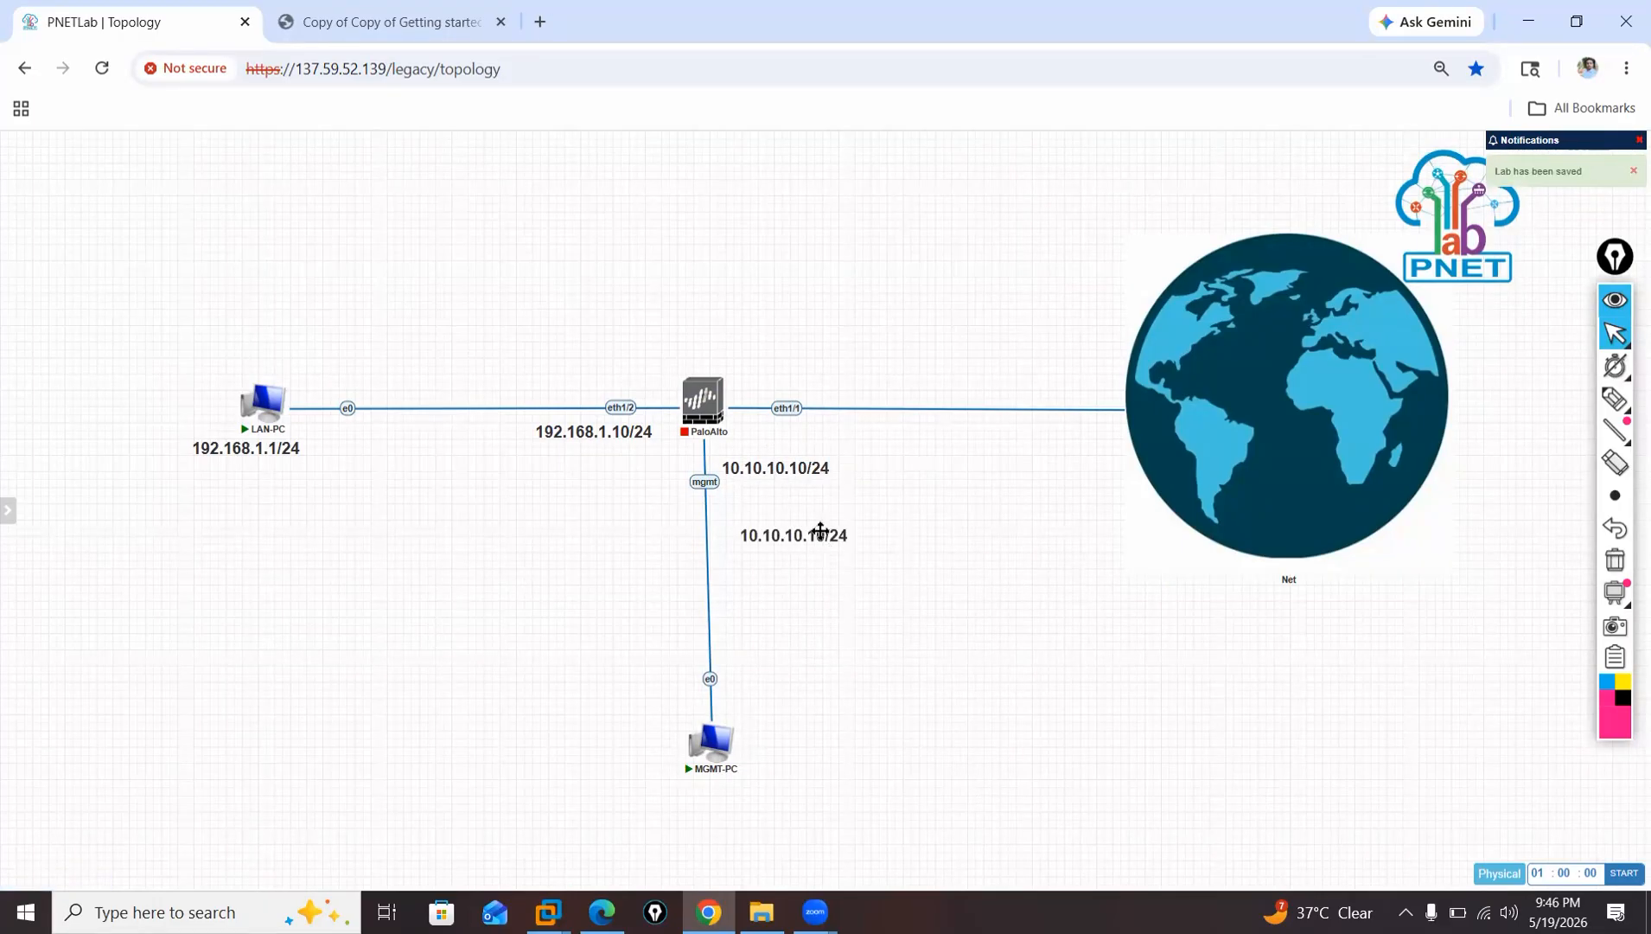
double_click(821, 536)
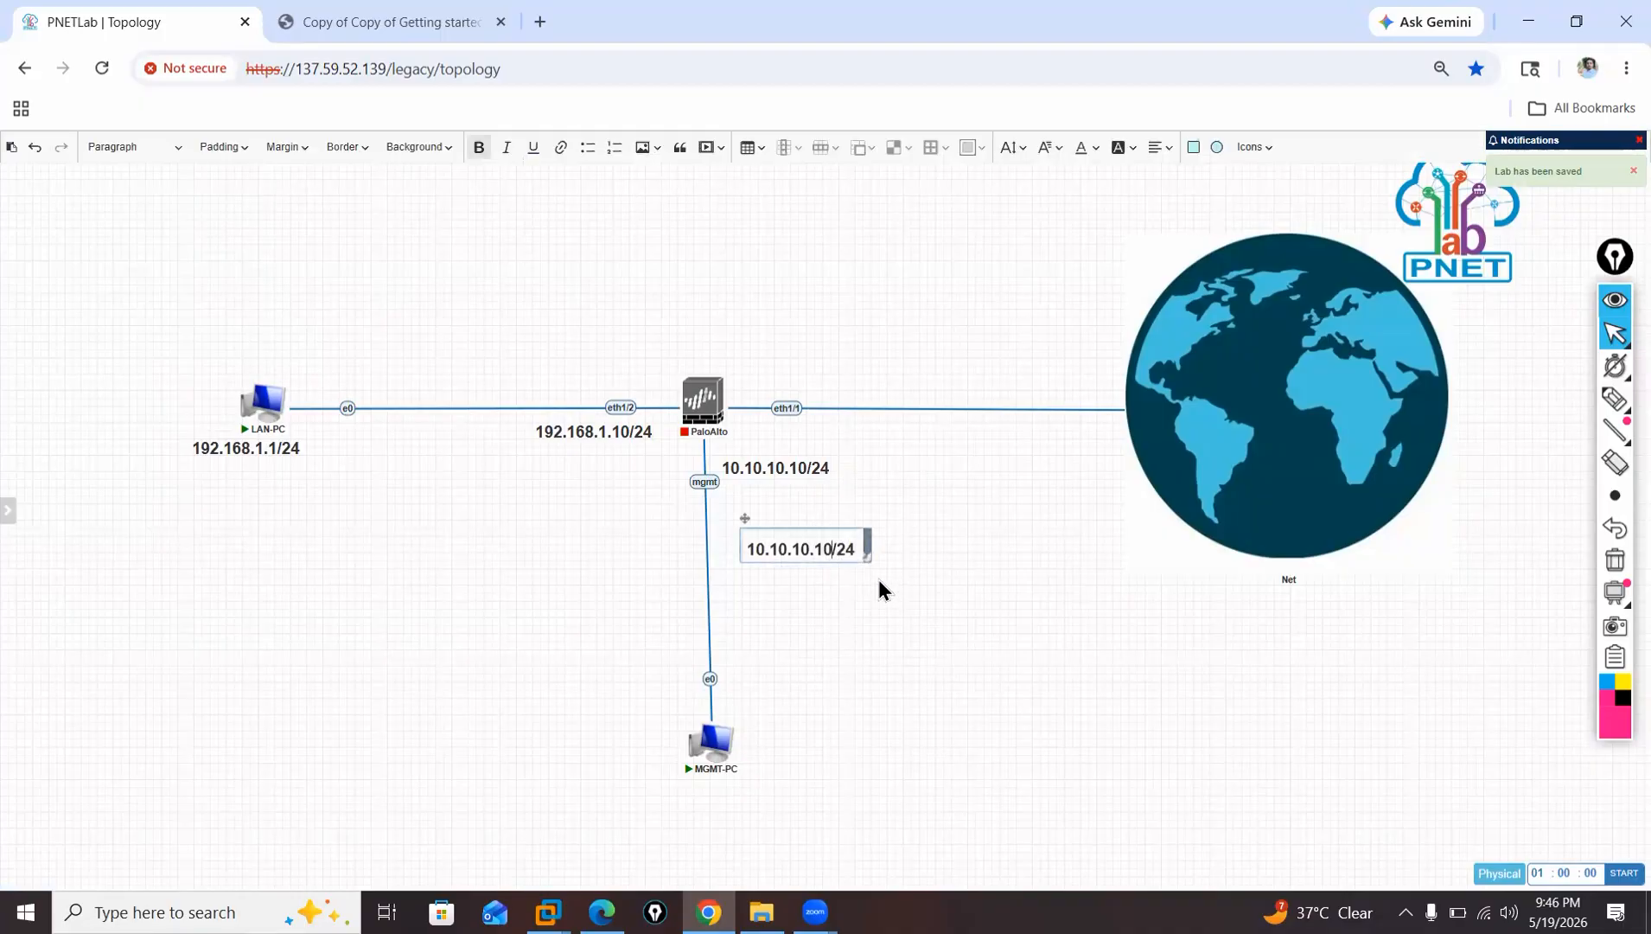
left_click(879, 580)
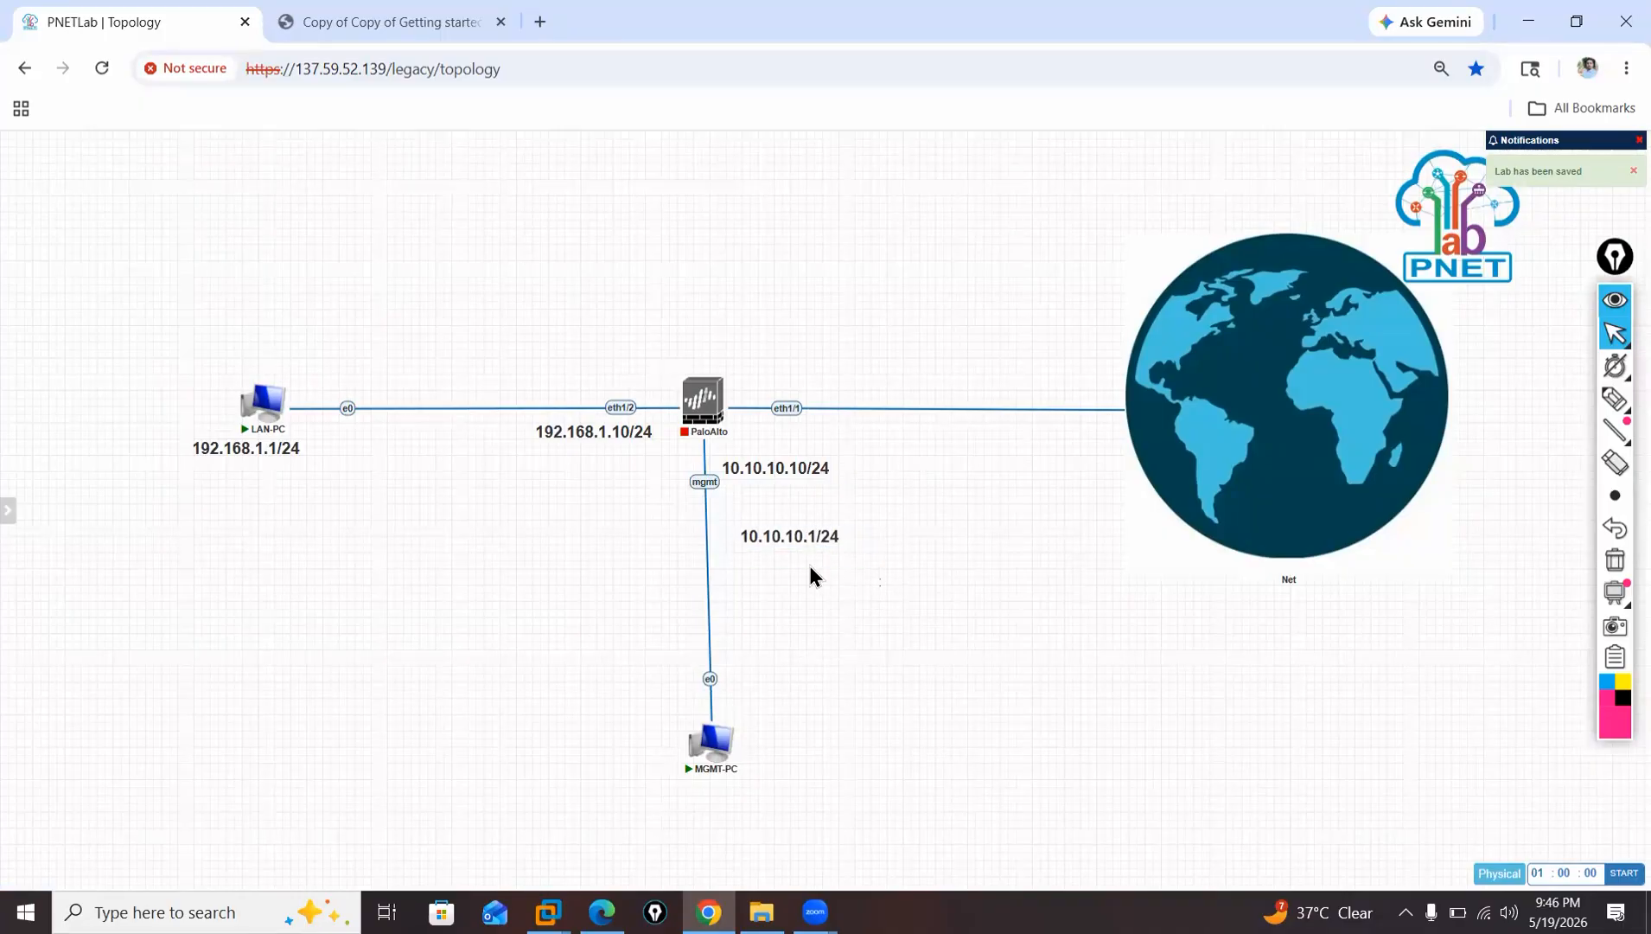
left_click_drag(796, 543, 808, 727)
left_click_drag(800, 537, 811, 741)
Align MGMT-PC under the firewall and start the PaloAlto node, nudging it slightly lower.
mouse_move(722, 750)
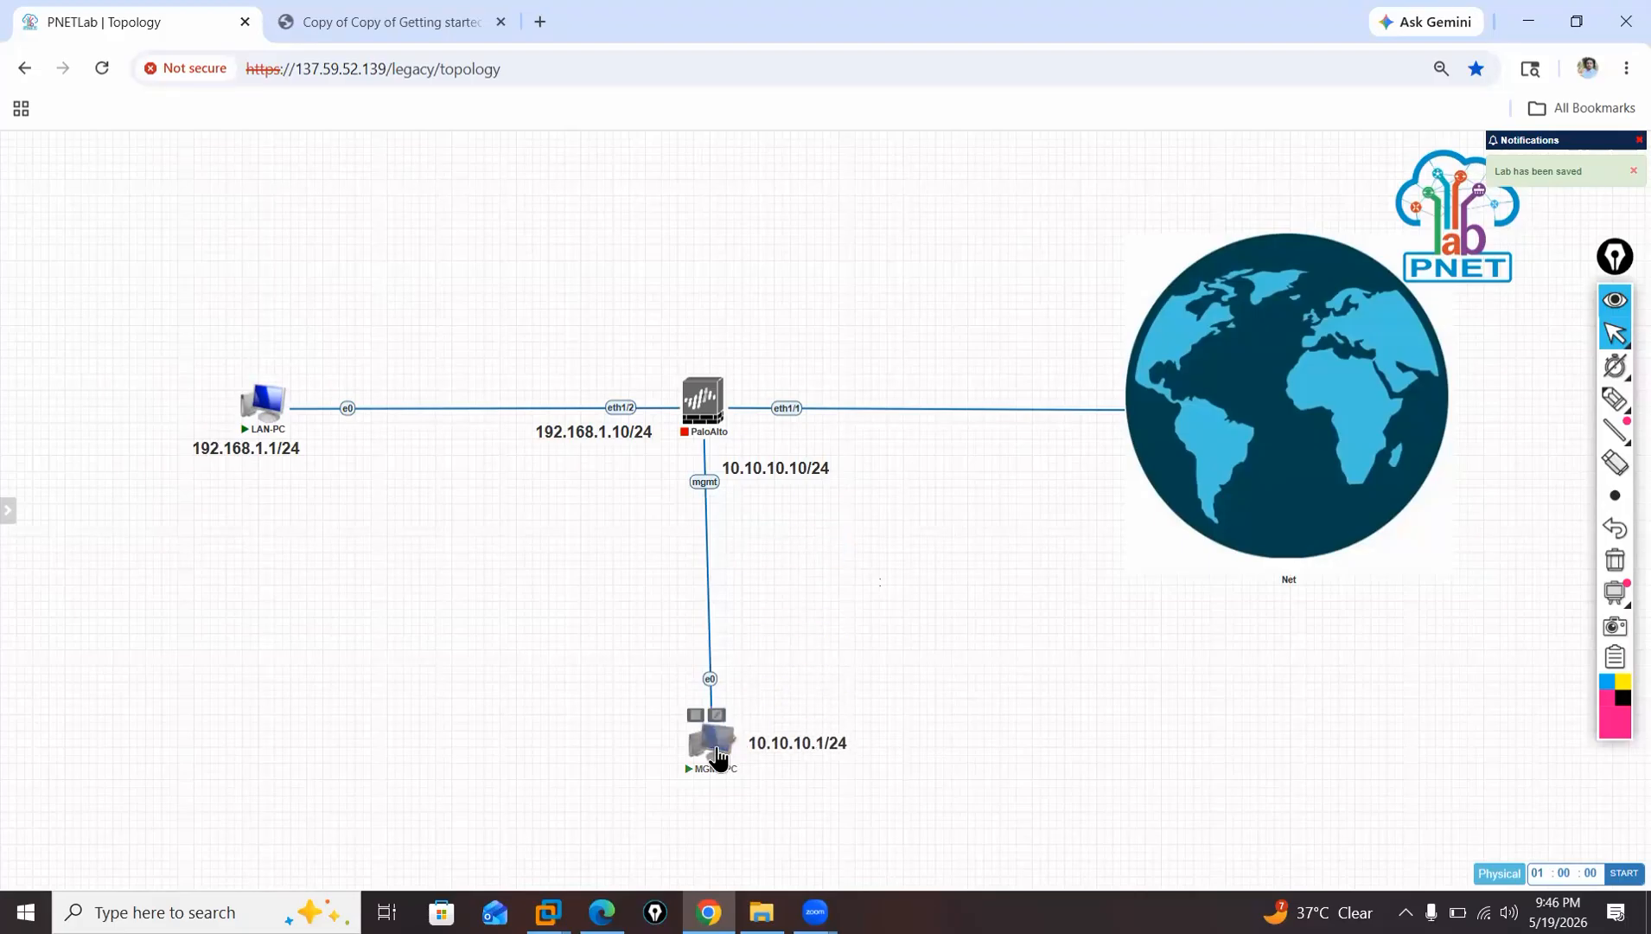
left_click_drag(713, 756, 709, 761)
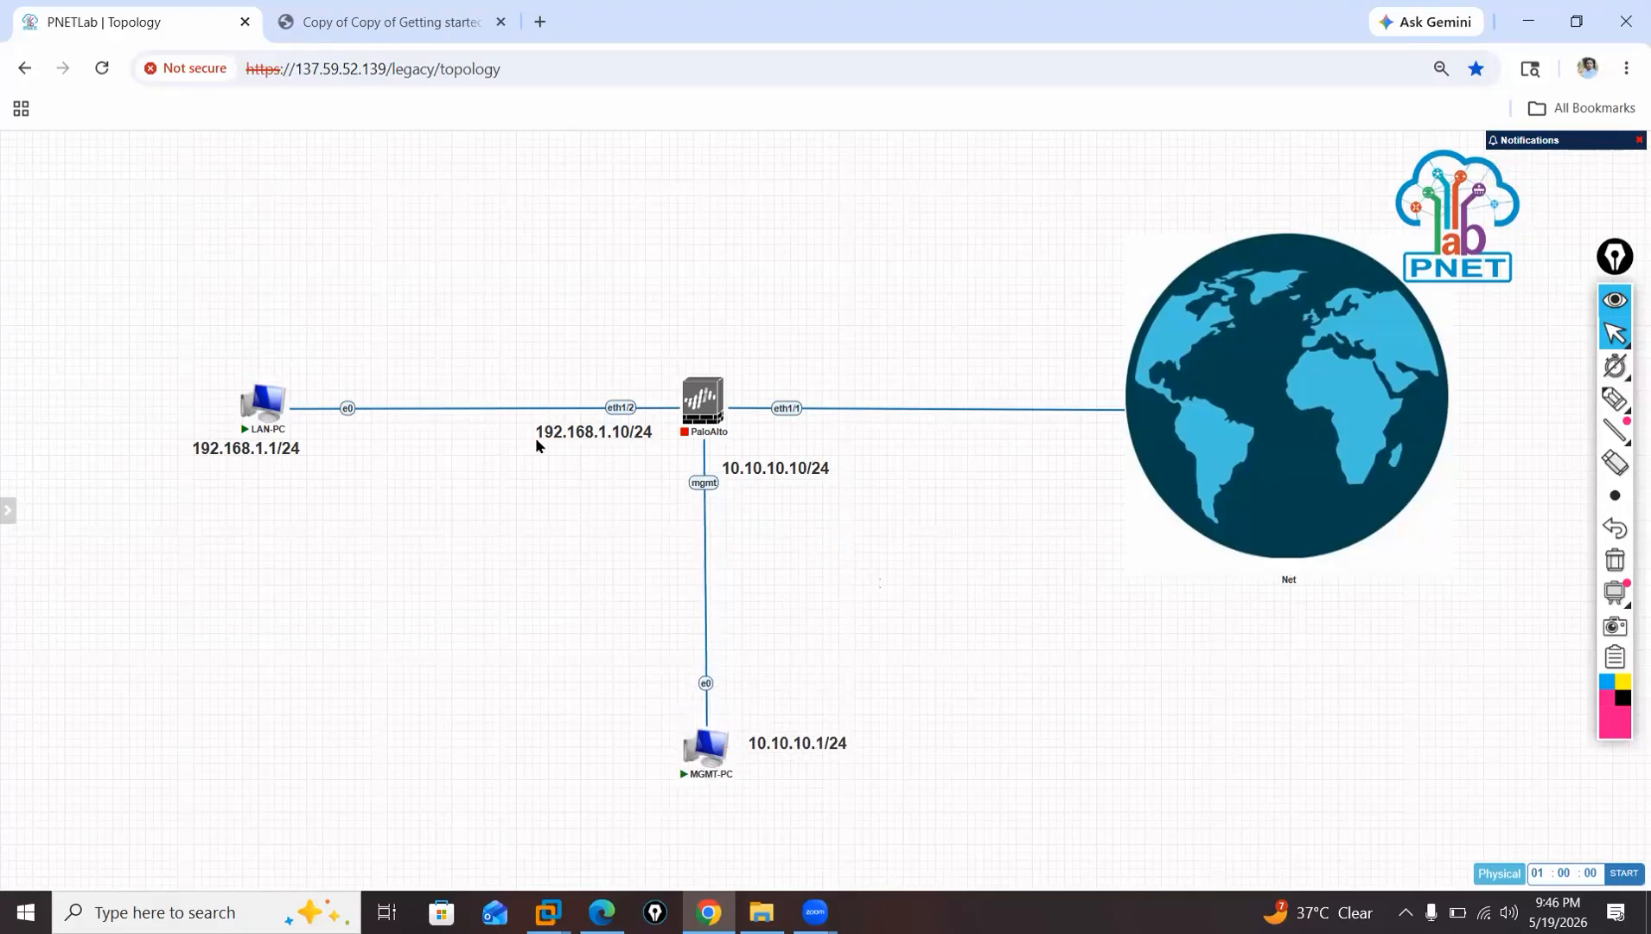
left_click(689, 373)
left_click_drag(701, 413, 700, 421)
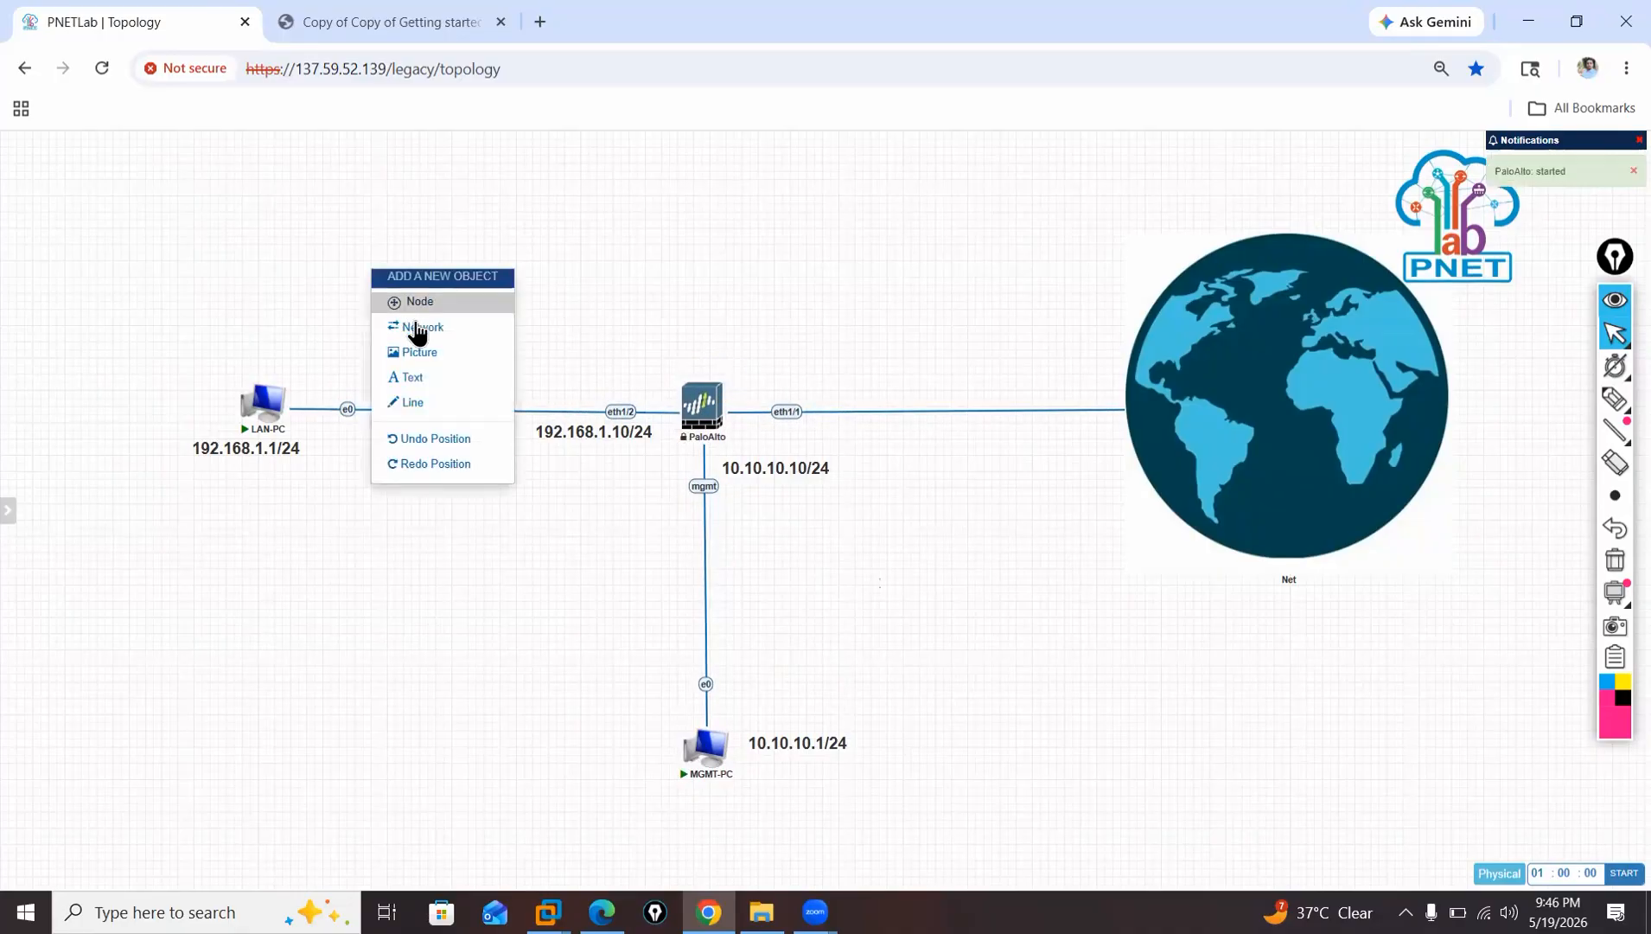
Add a new text object reading LAN-Zone between LAN-PC and the firewall.
right_click(373, 272)
left_click(430, 381)
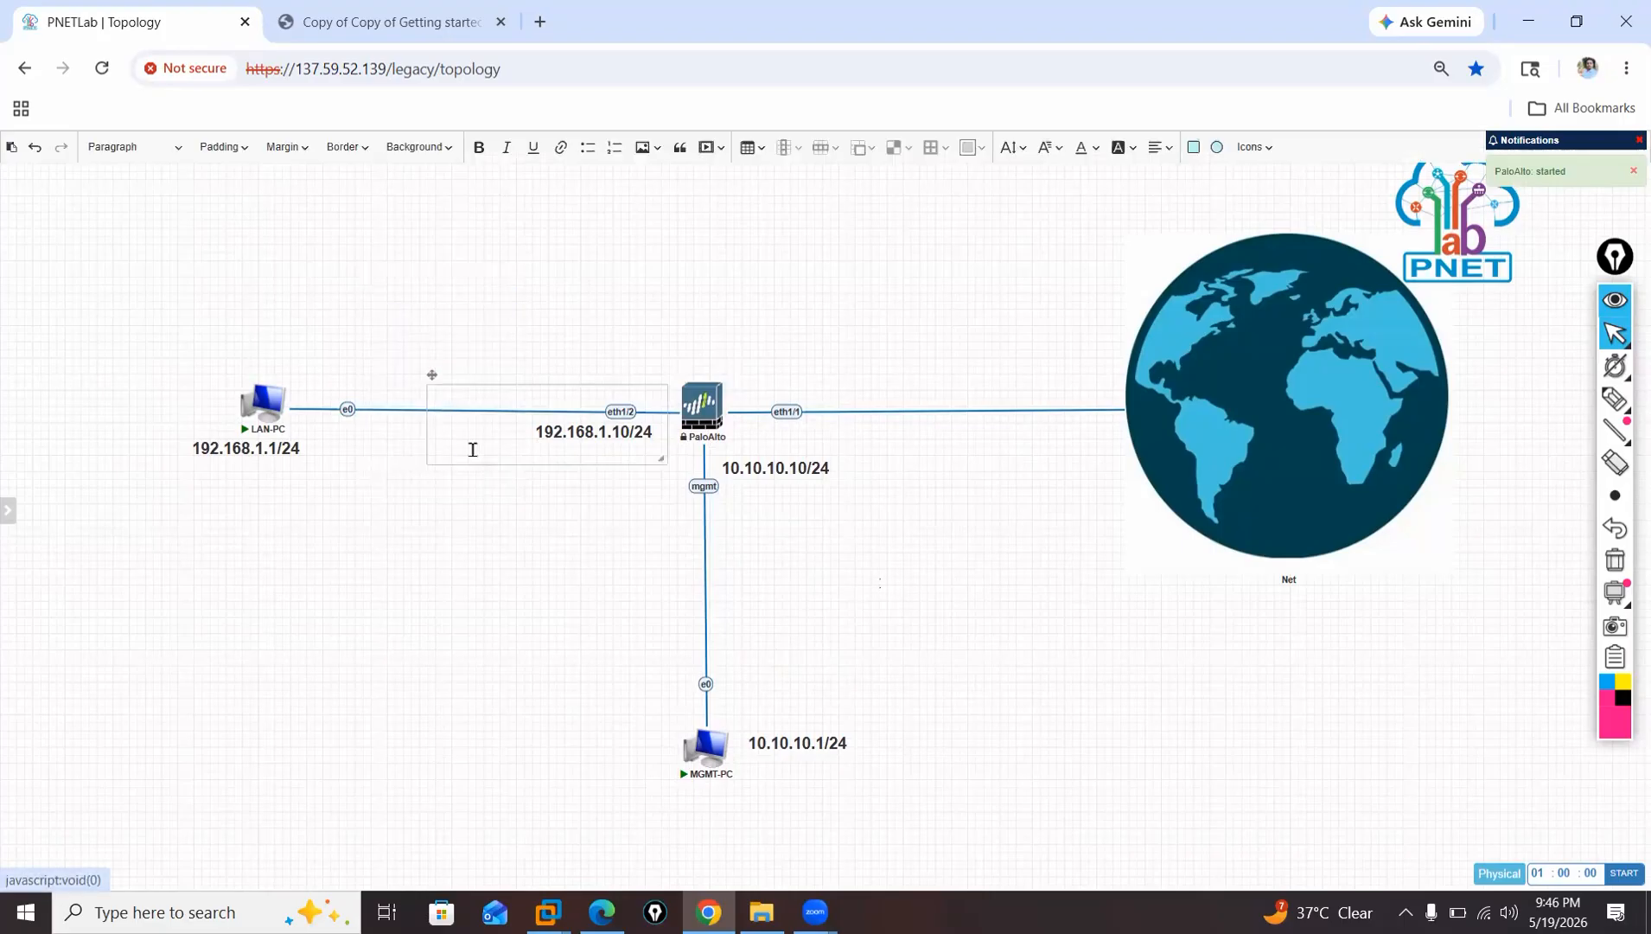
left_click(495, 442)
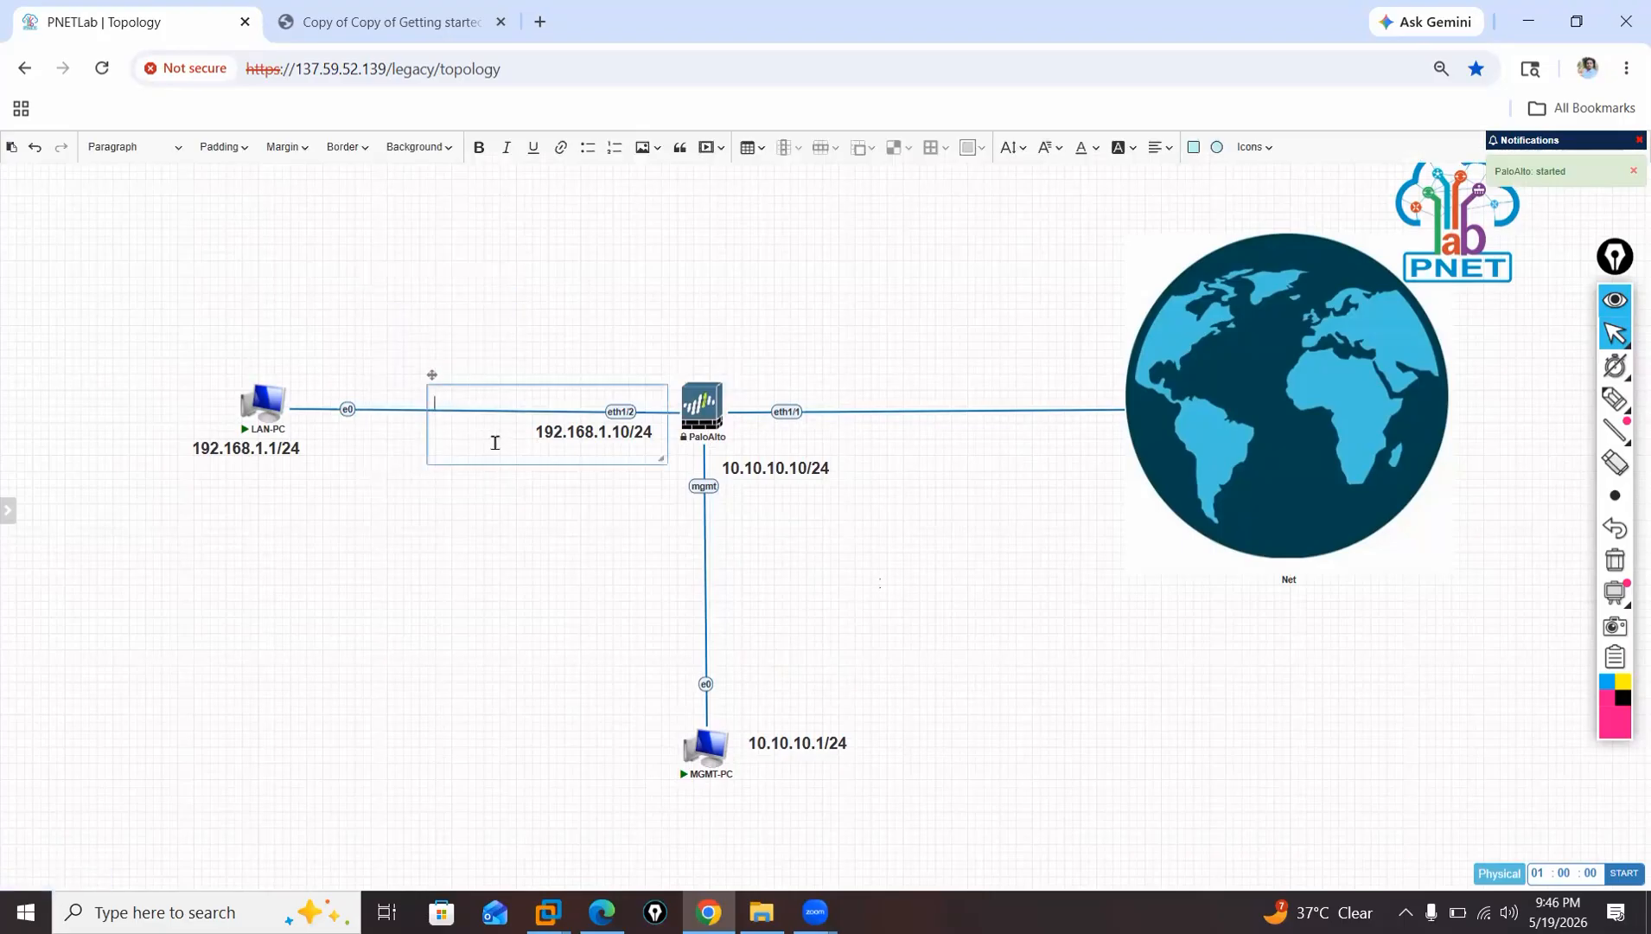
type("LAN")
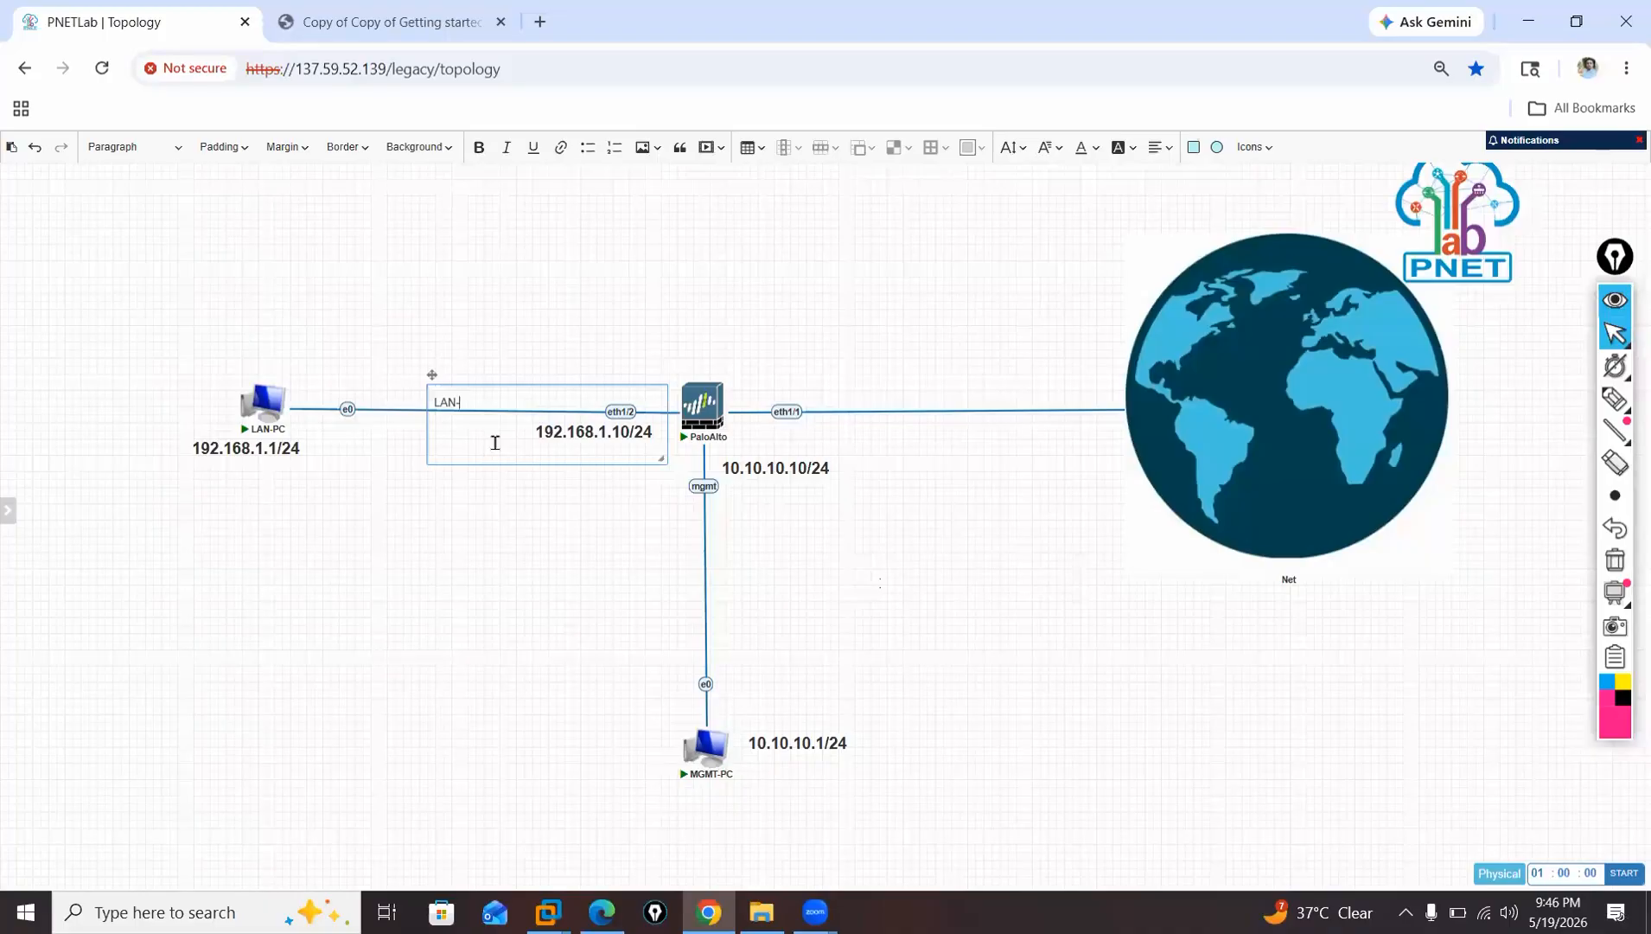
type("-Zone")
Format the LAN-Zone label as bold 18px, shrink its box to fit and place it above the LAN-PC link.
left_click_drag(505, 399, 429, 395)
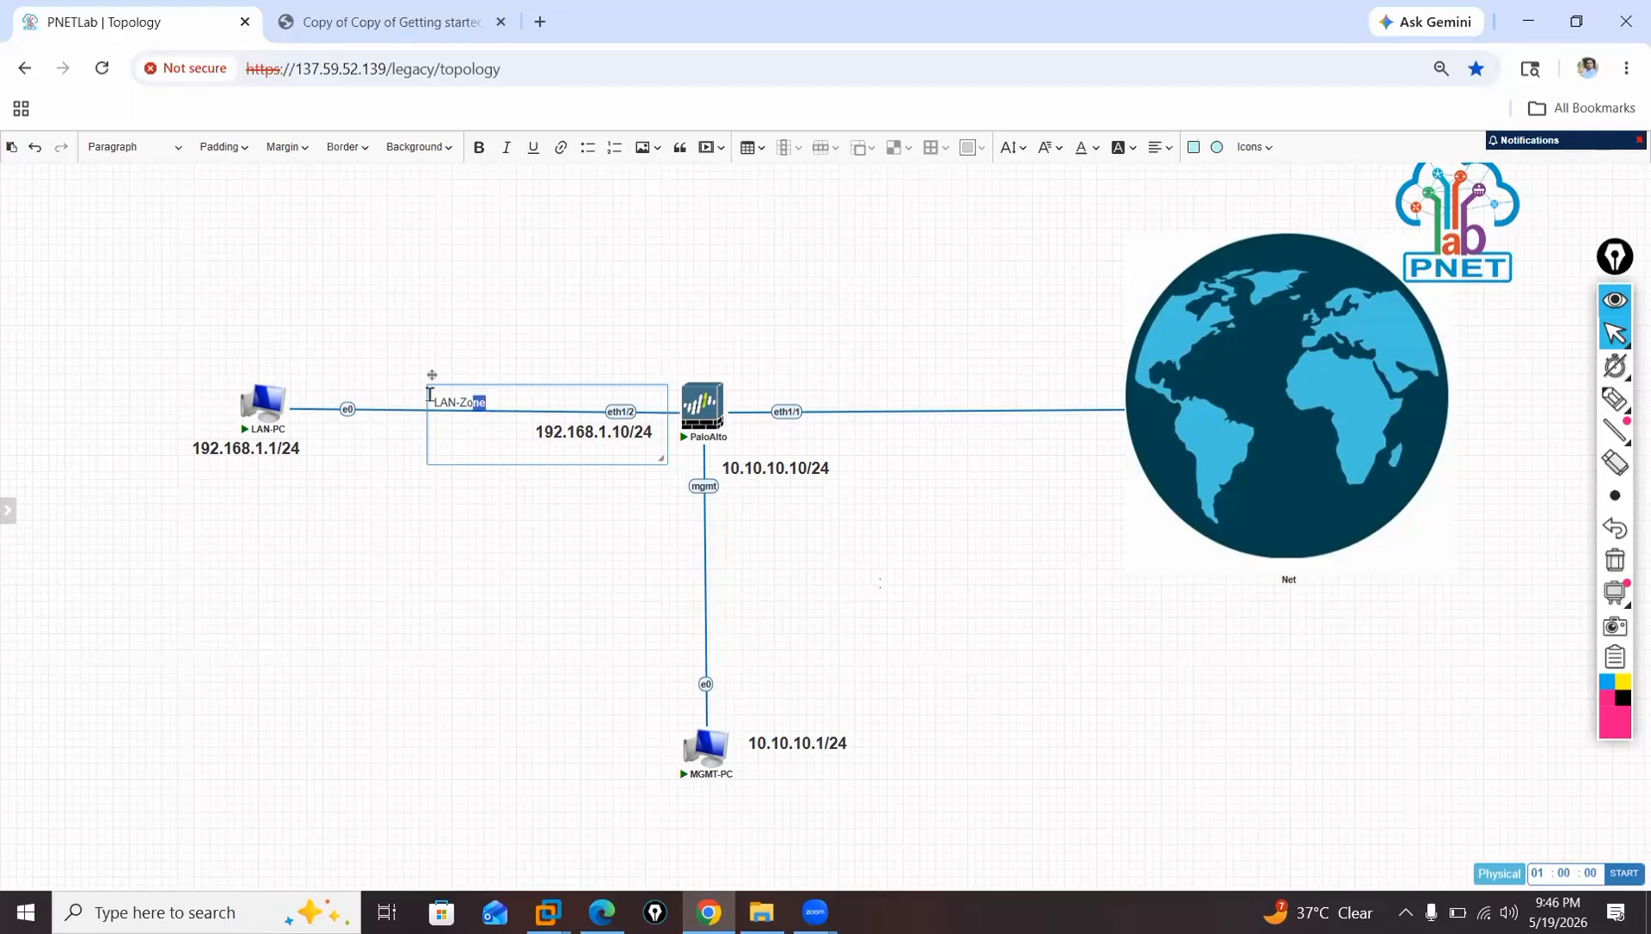
left_click(1016, 148)
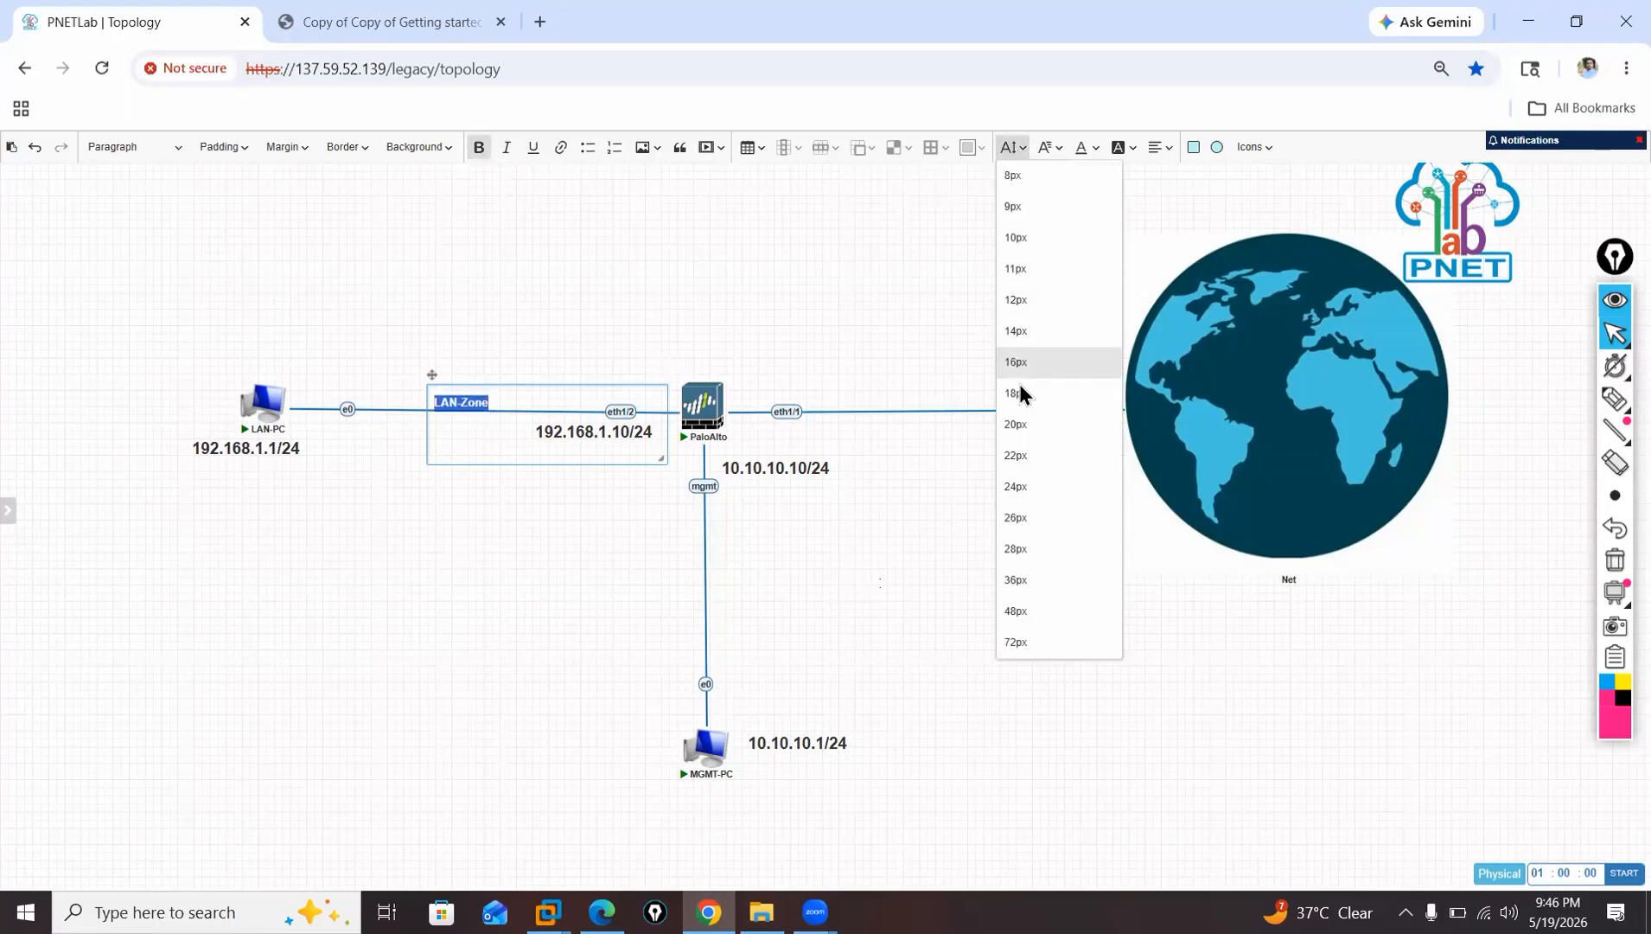
left_click(1021, 396)
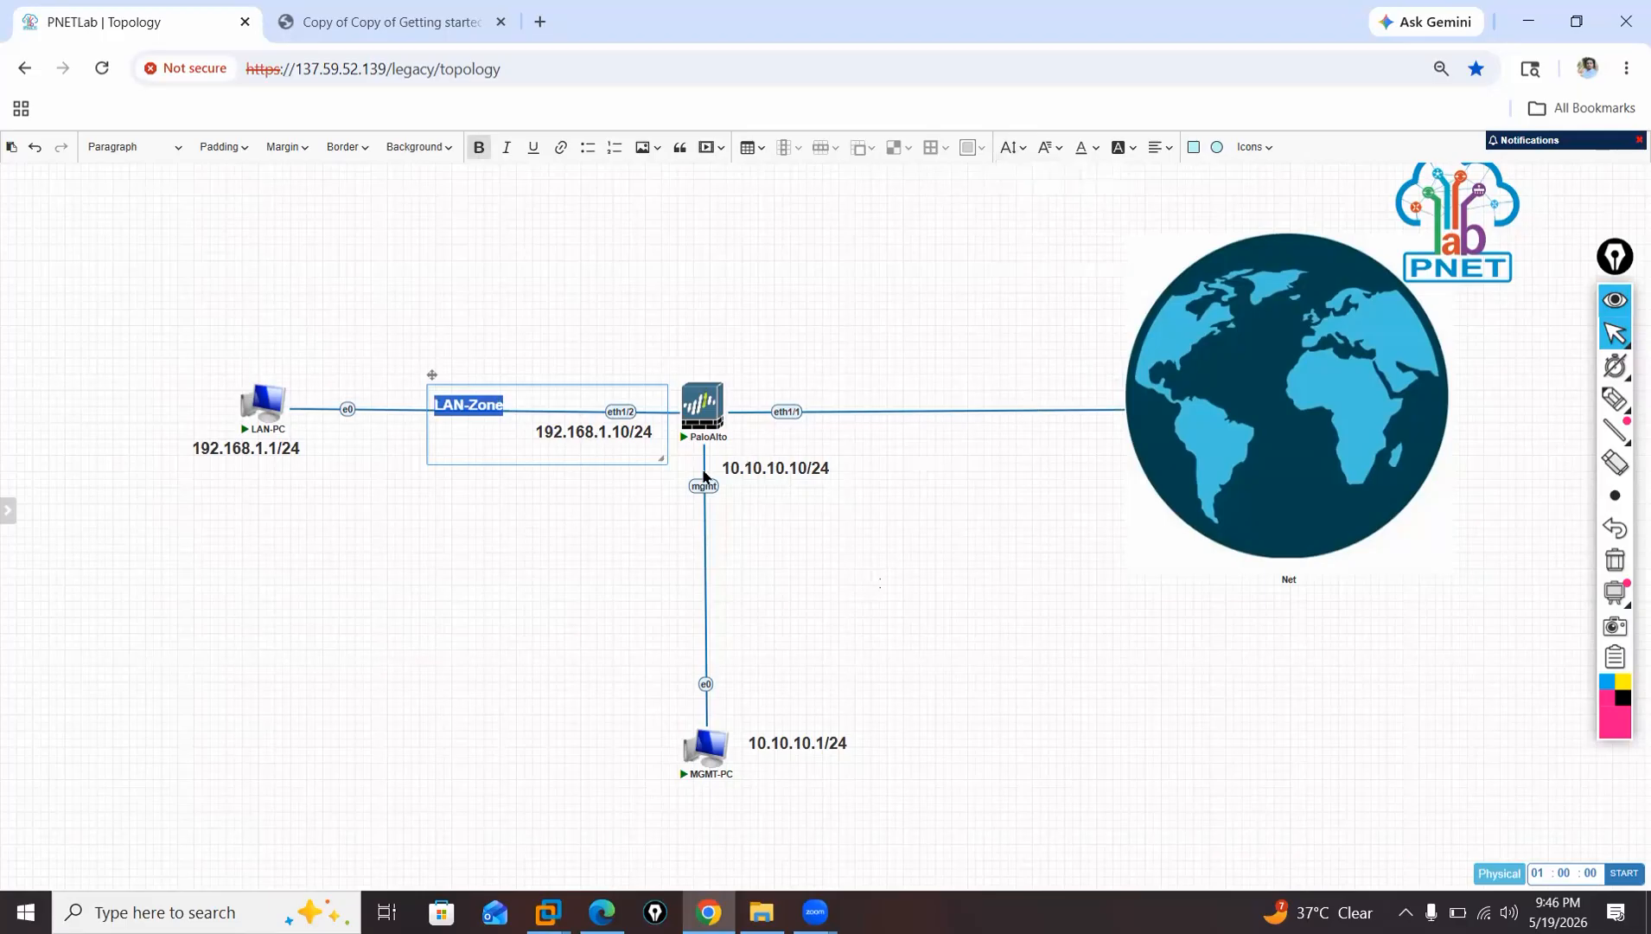
left_click_drag(657, 457, 476, 388)
left_click(550, 404)
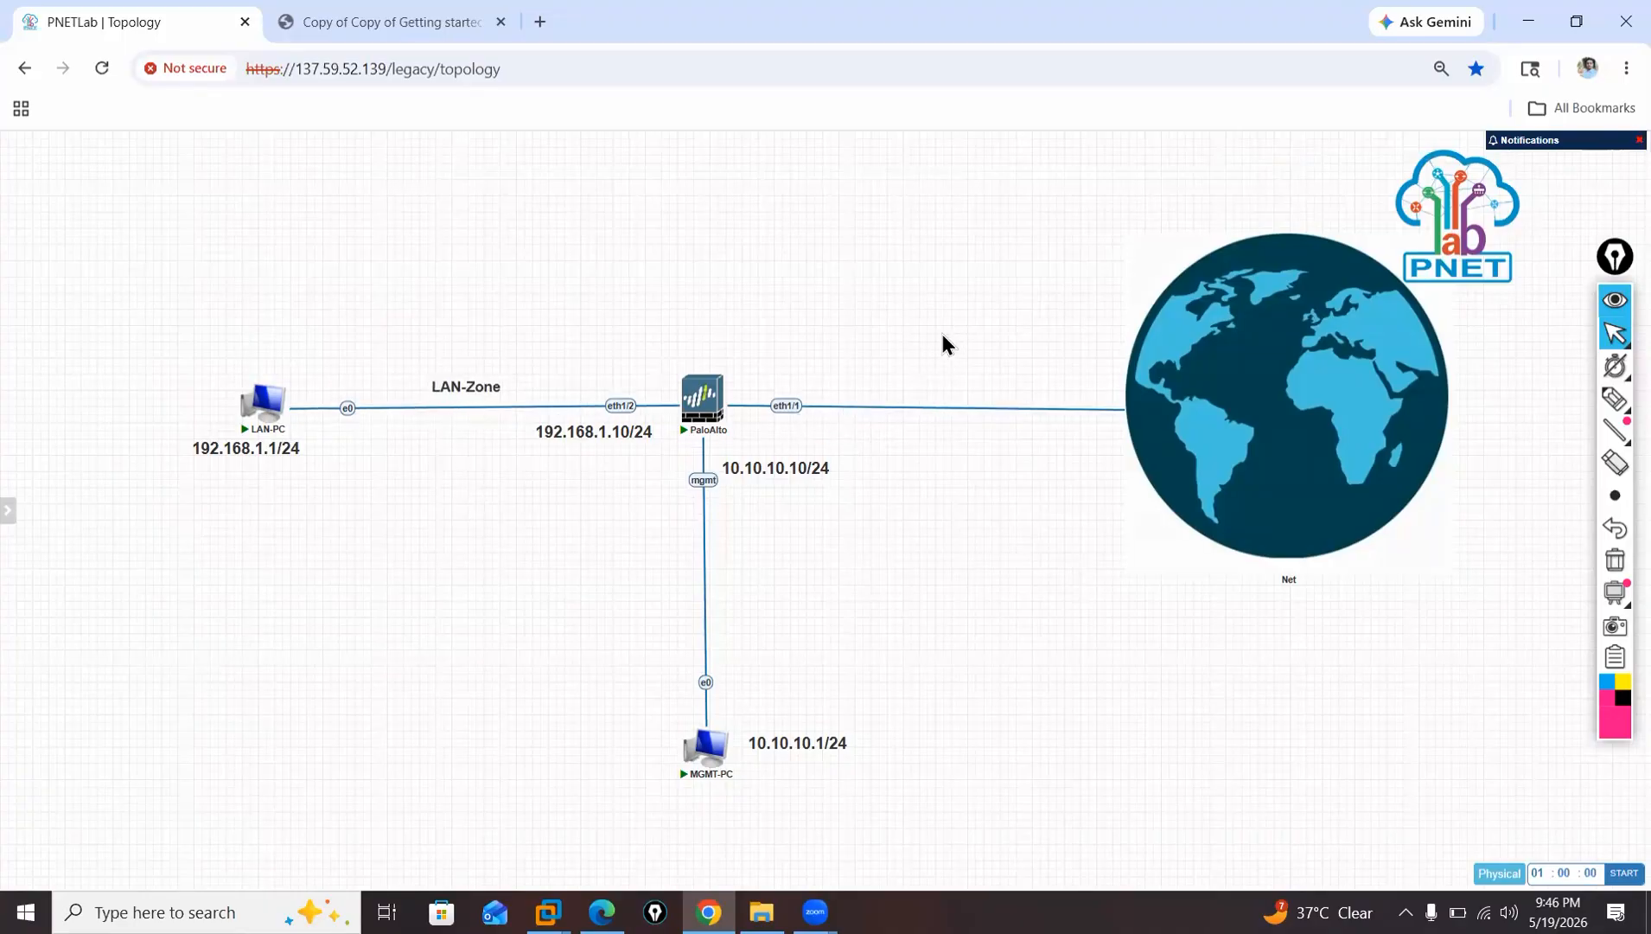
Add a new text object reading WAN-Zone between the firewall and the globe.
right_click(918, 319)
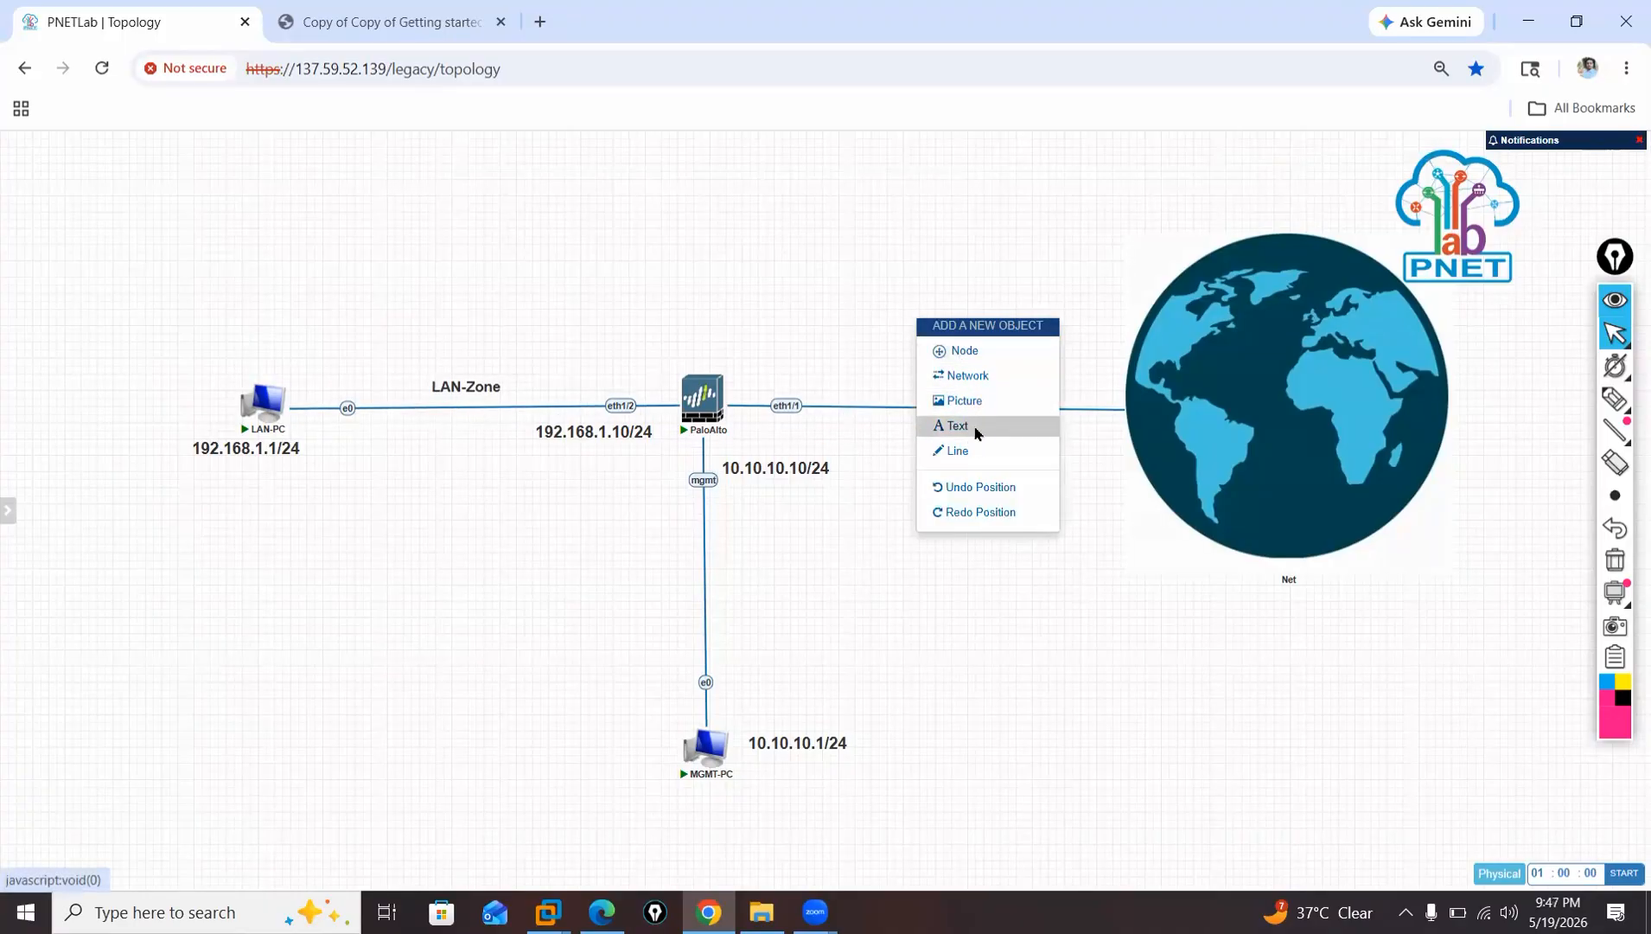
left_click(975, 427)
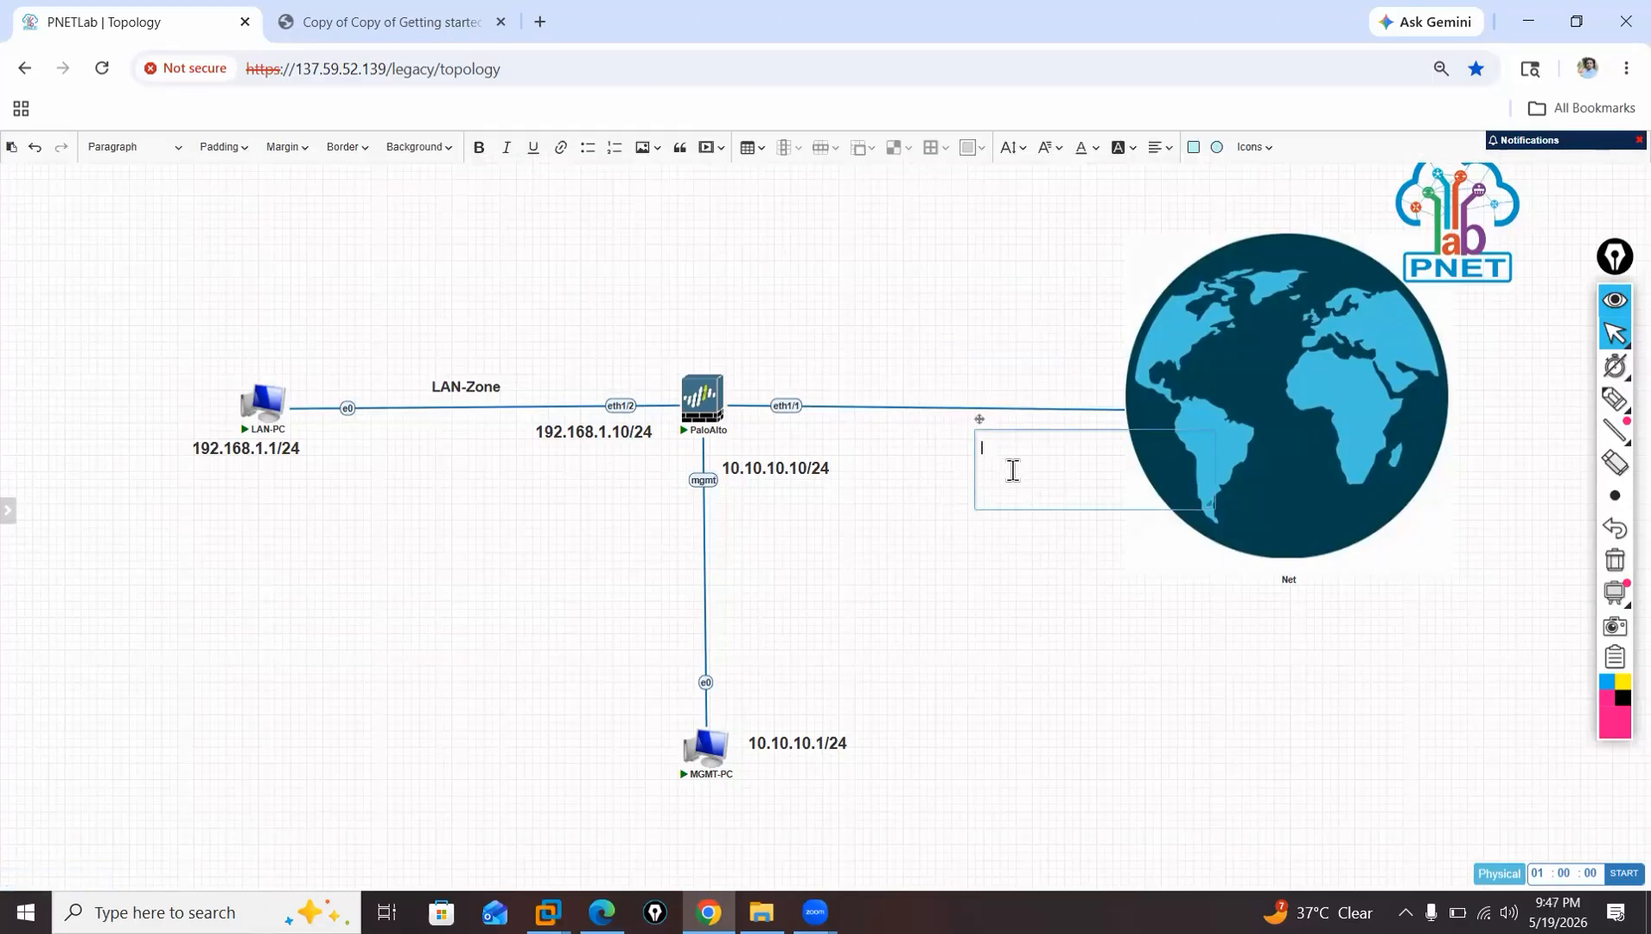
type("WAN-Zone")
Format the WAN-Zone label as bold 20px, shrink its box to fit and place it above the firewall's link to the globe.
left_click_drag(1082, 471, 965, 448)
left_click(1011, 149)
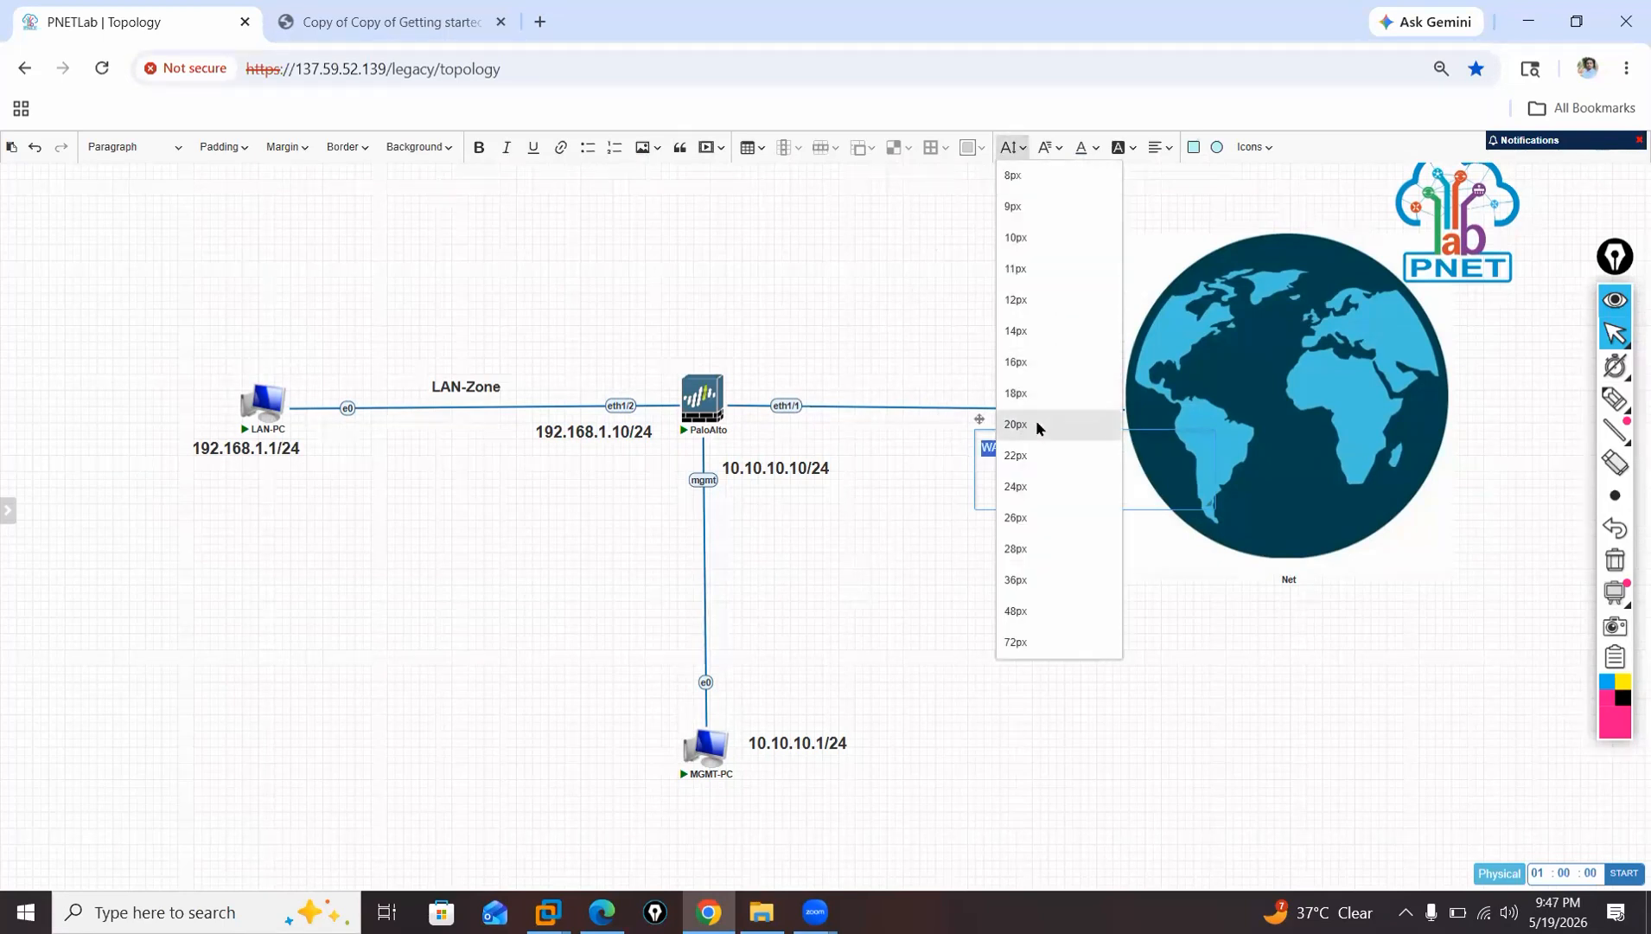
left_click(1036, 420)
left_click(478, 147)
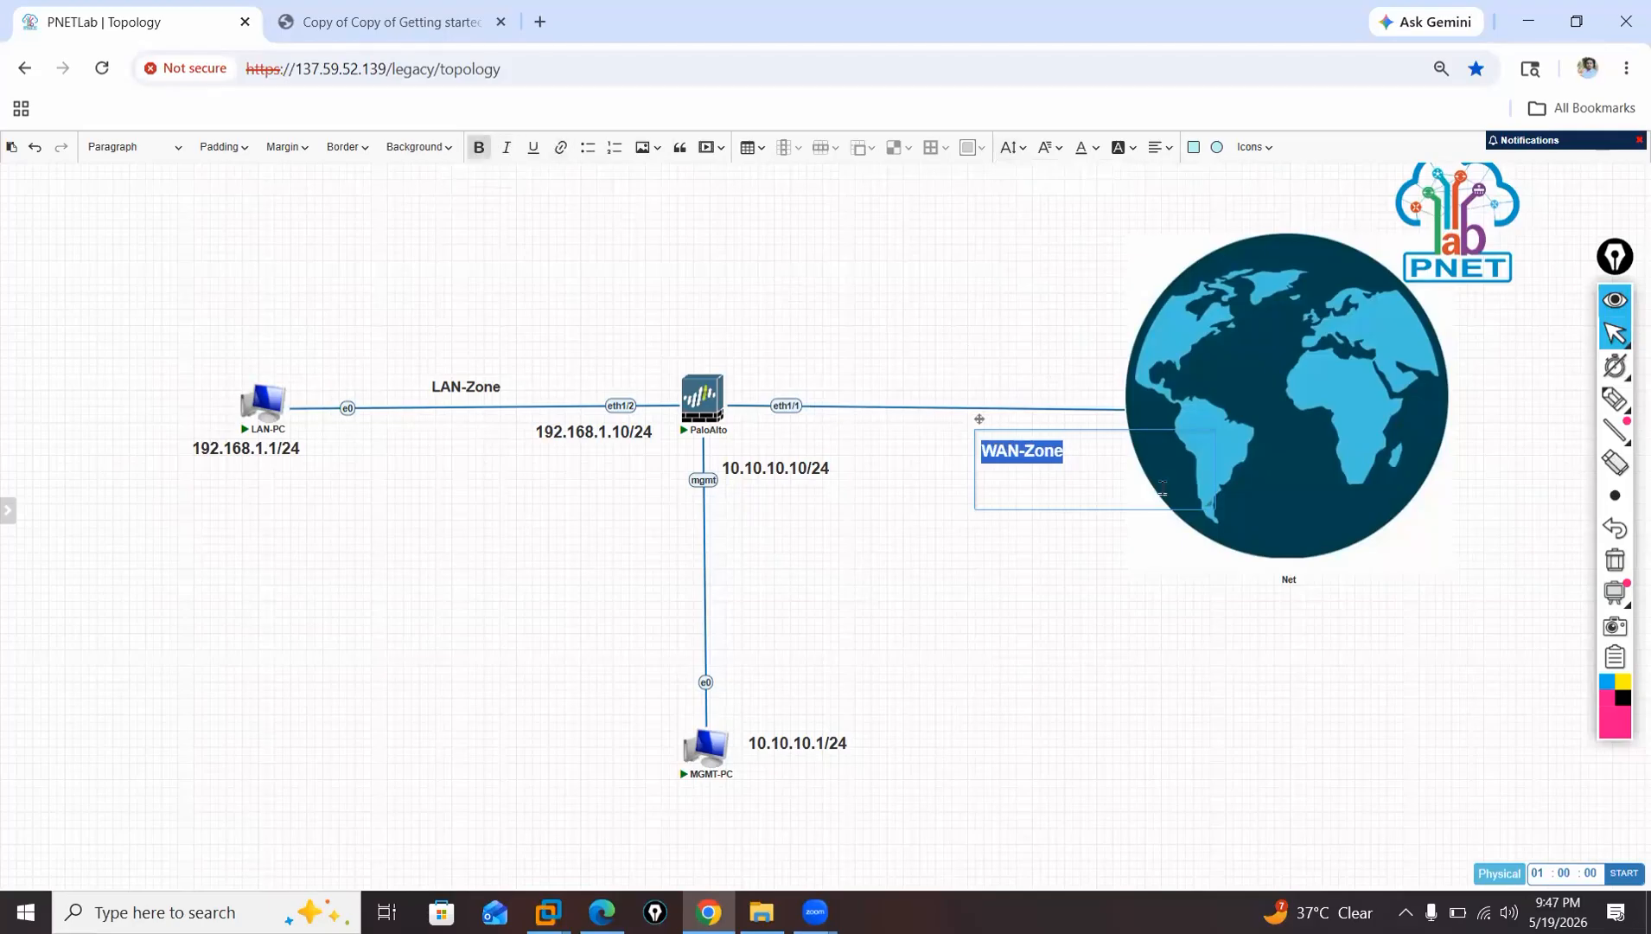
left_click_drag(1205, 515, 969, 386)
left_click(1046, 537)
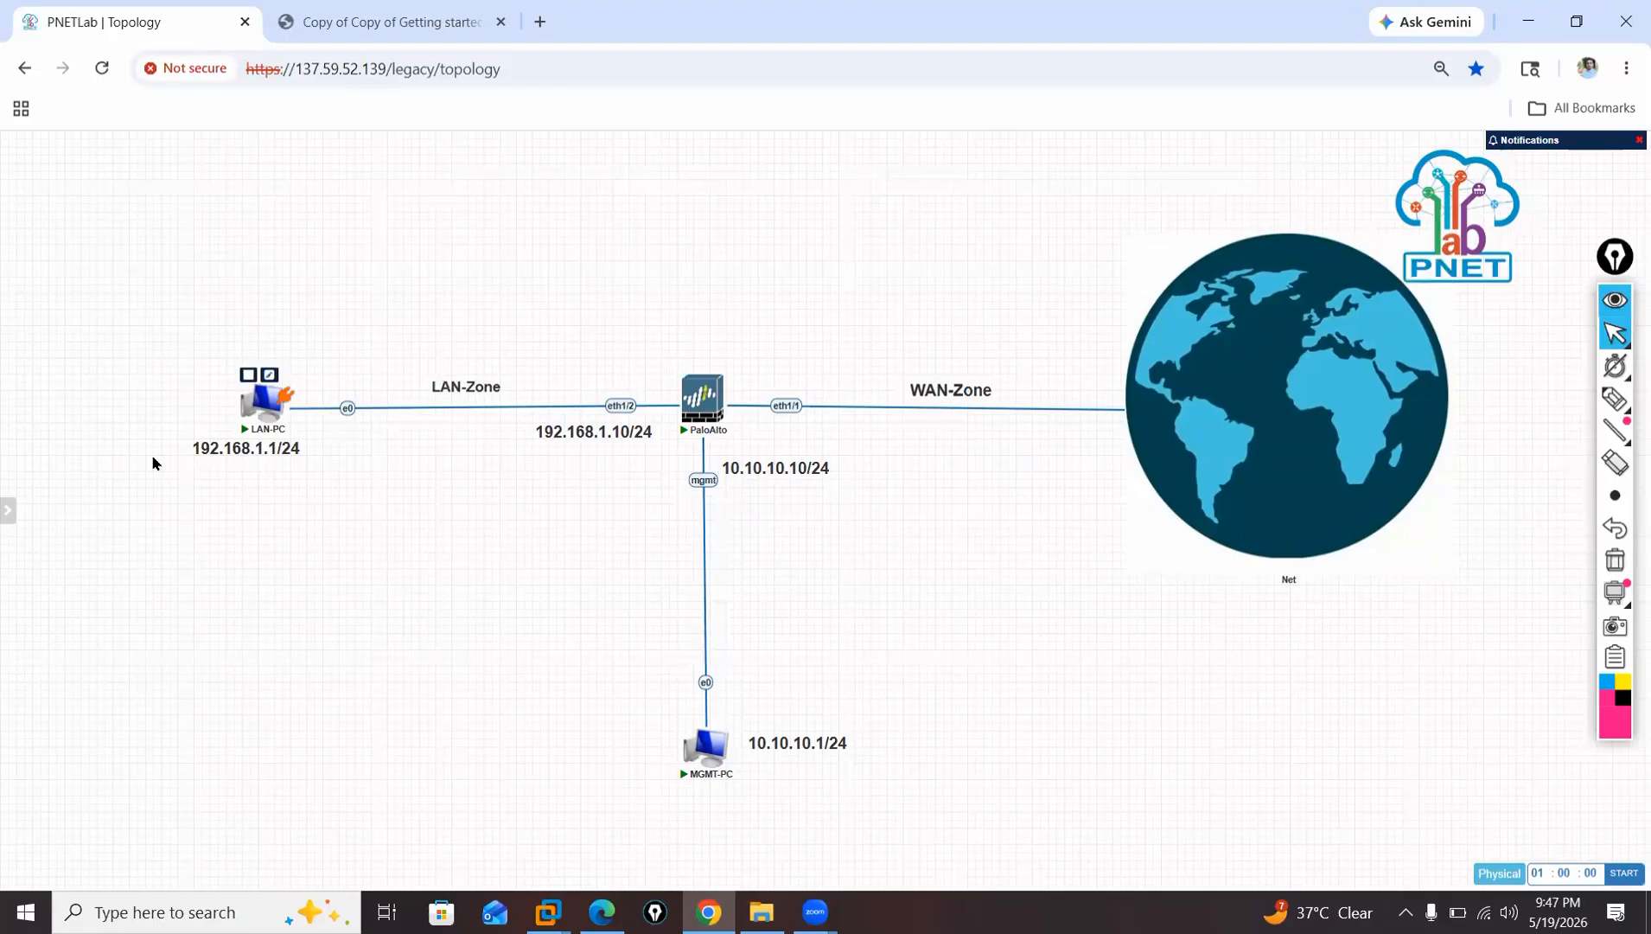
Open the MGMT-PC console in its own browser tab up to the sign-in screen, and open the PaloAlto console alongside it.
mouse_move(710, 758)
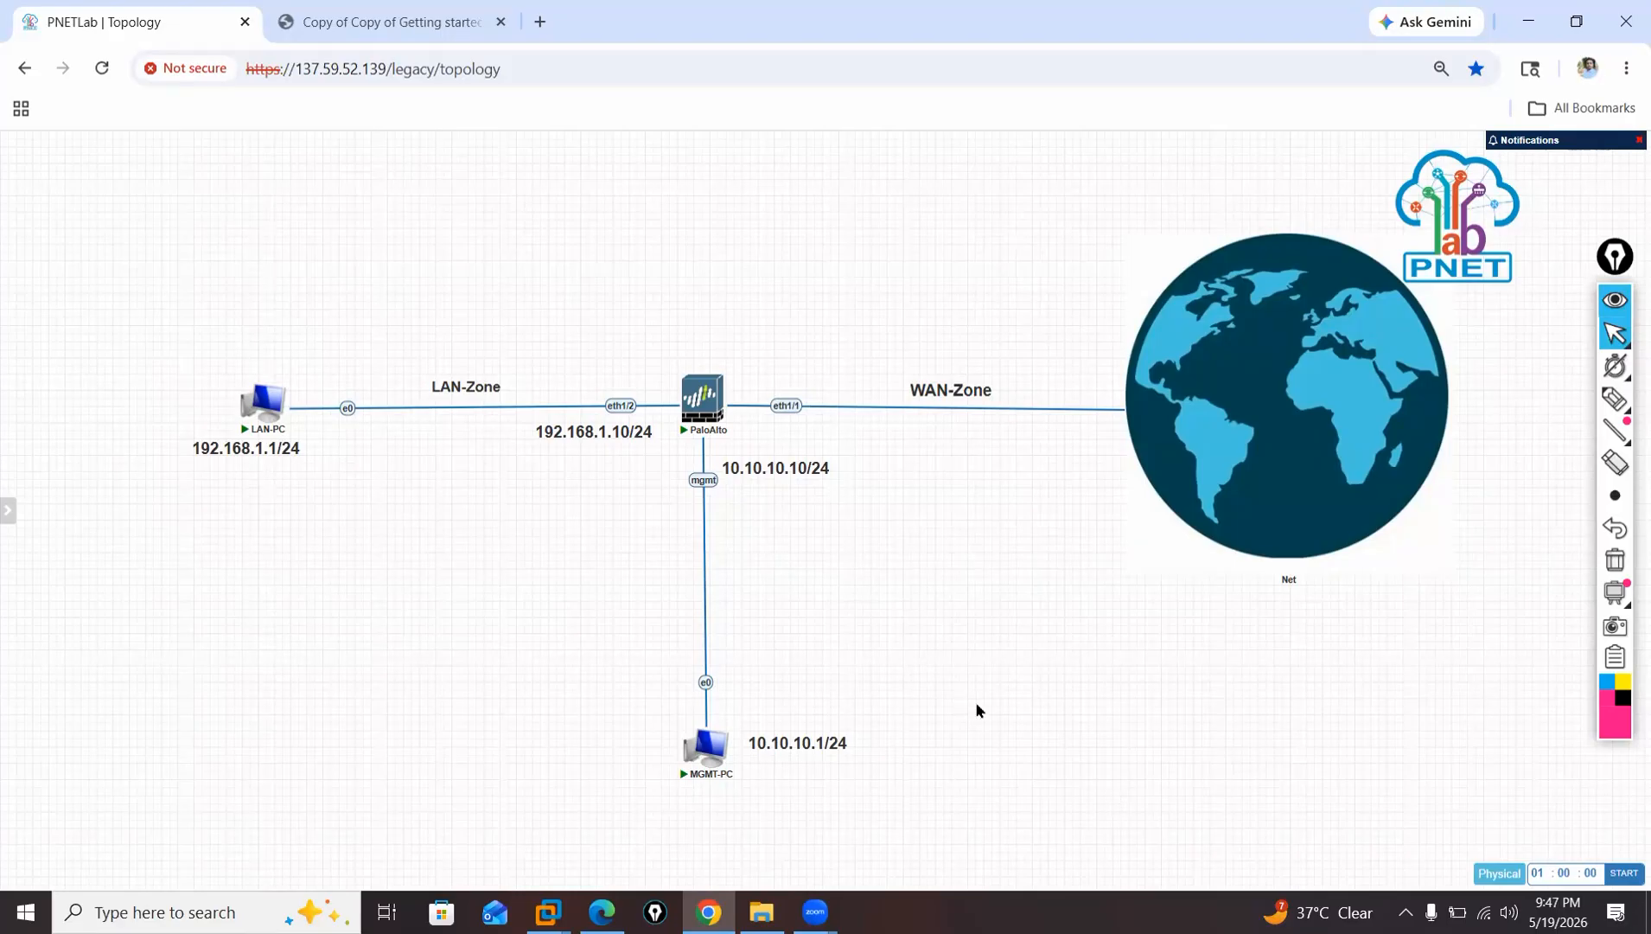
left_click(710, 754)
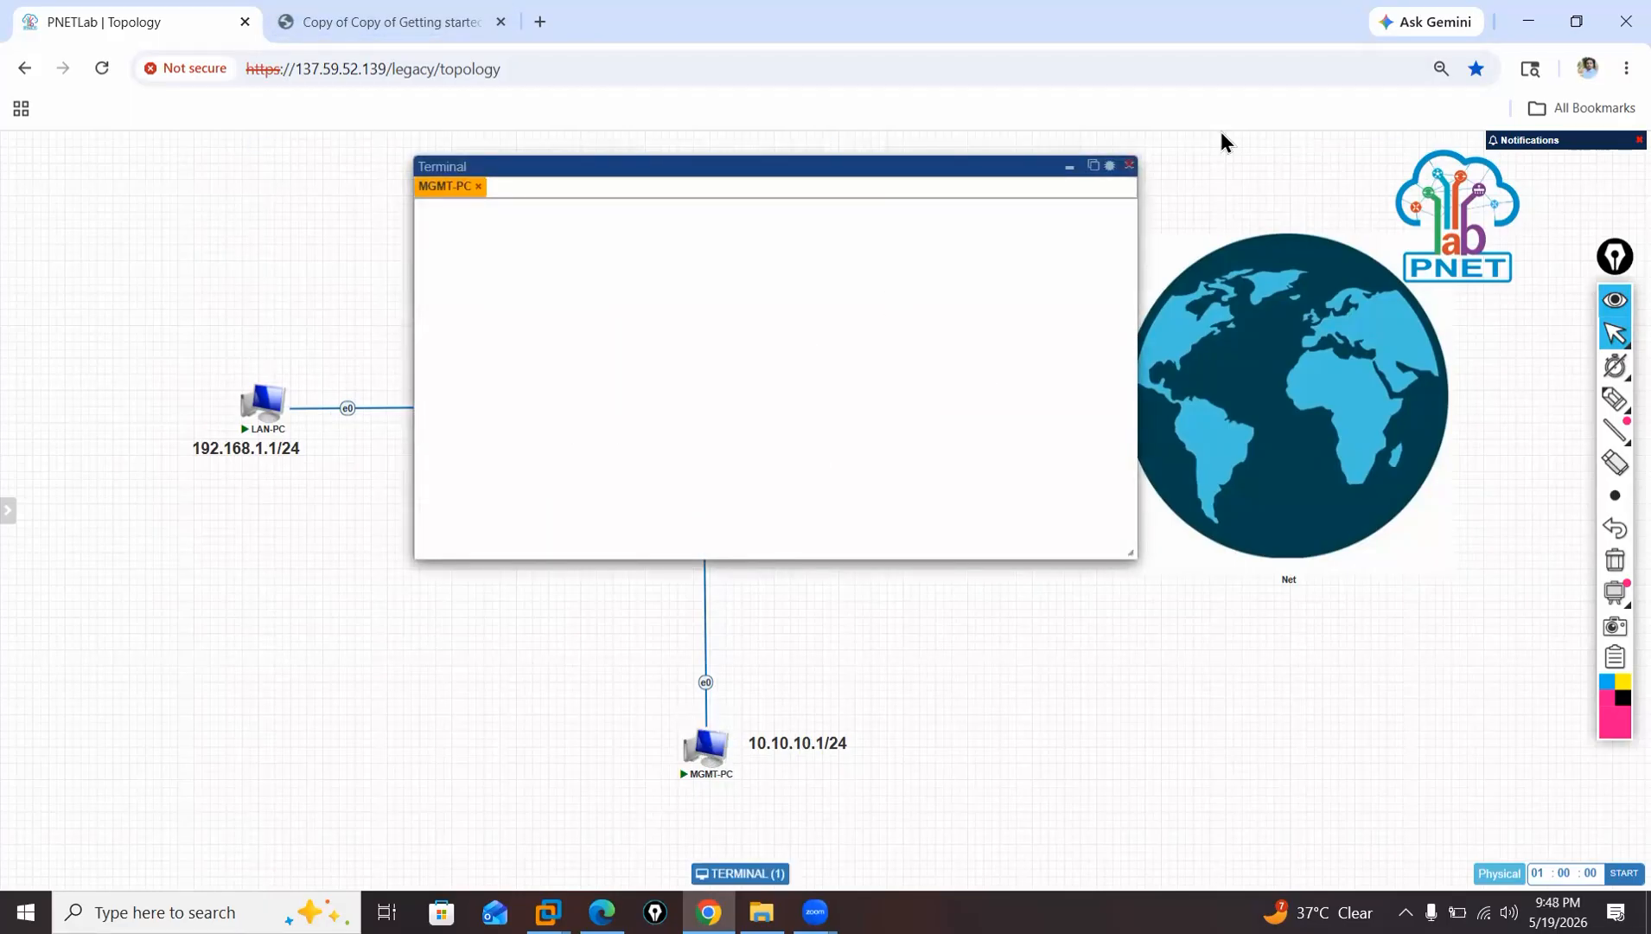
left_click(1093, 166)
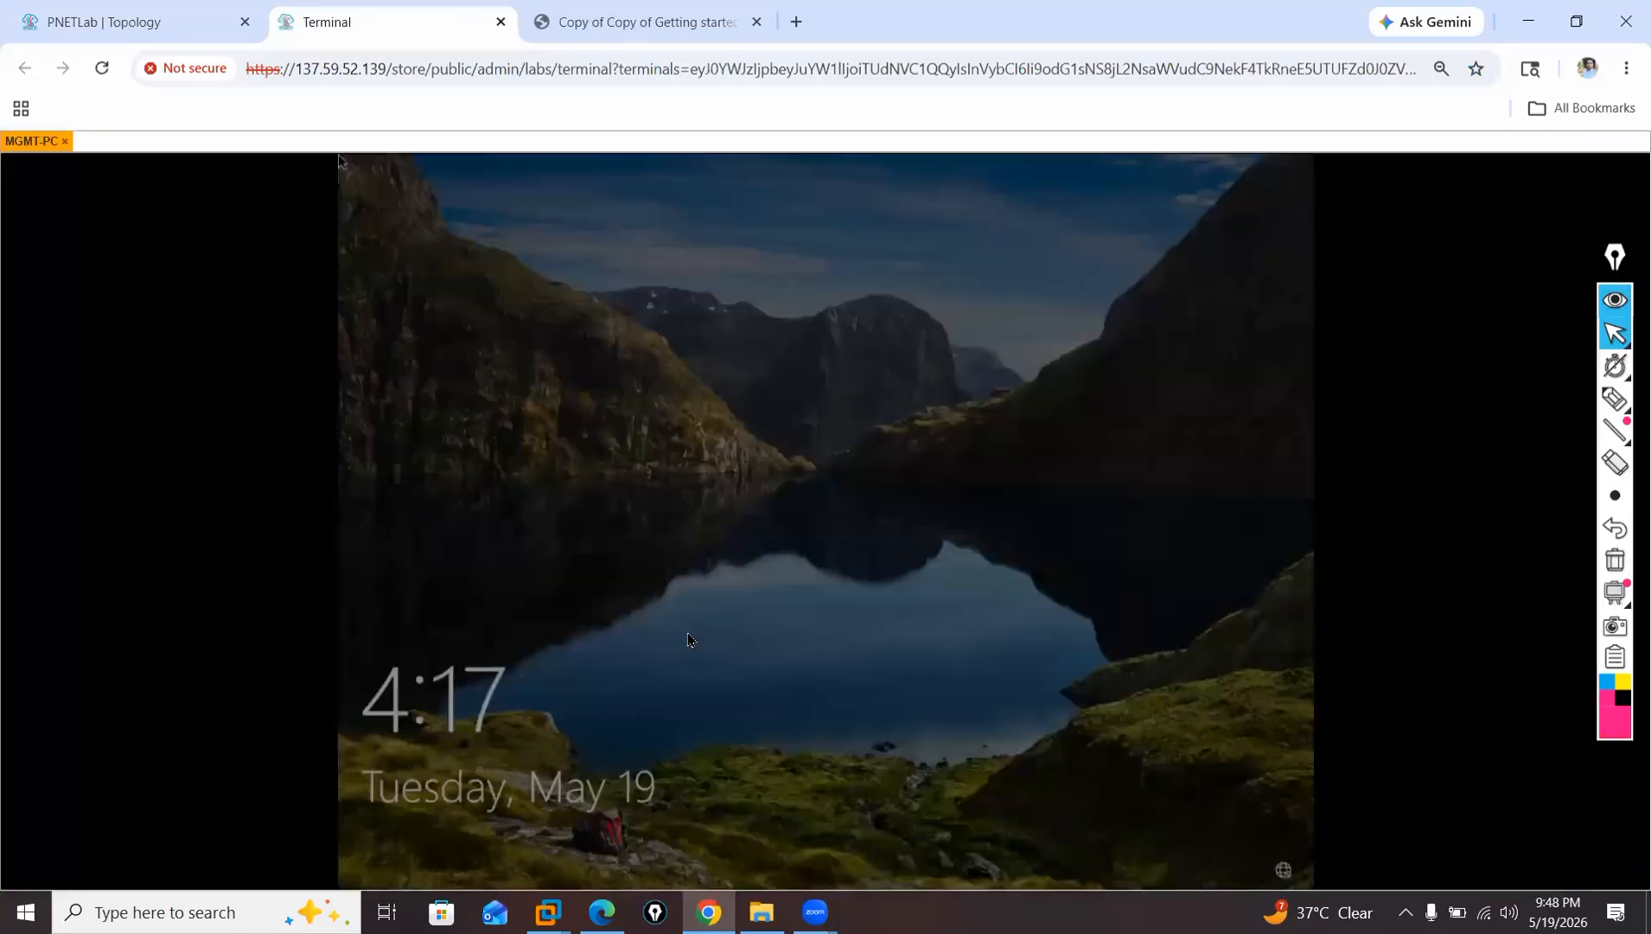
left_click(827, 582)
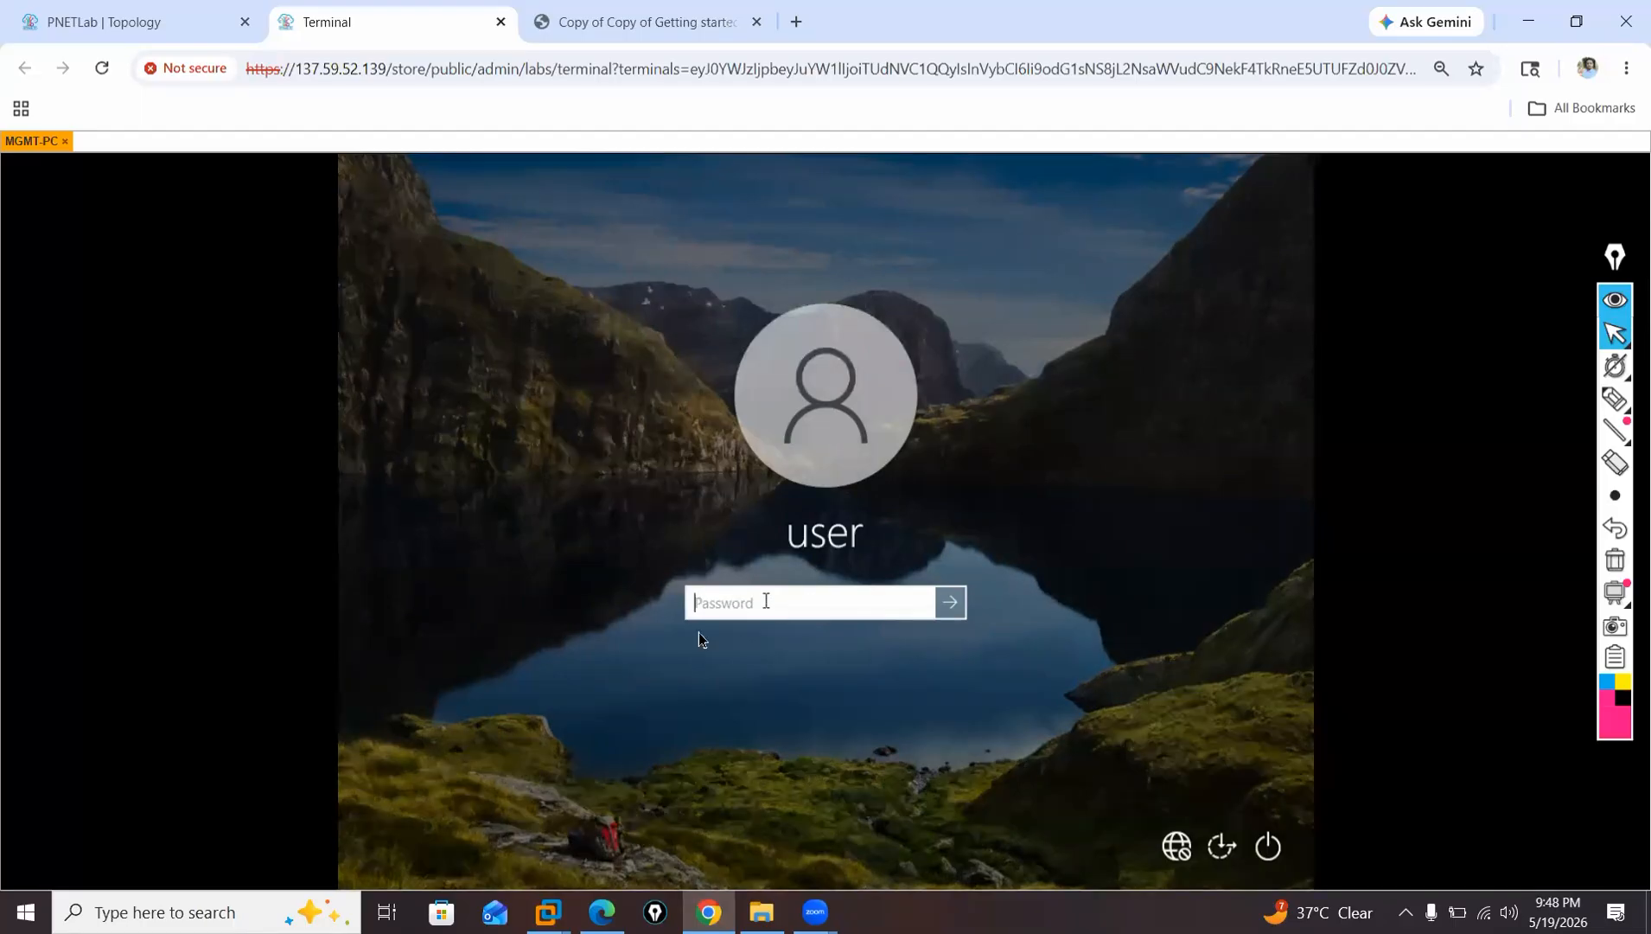
left_click(151, 30)
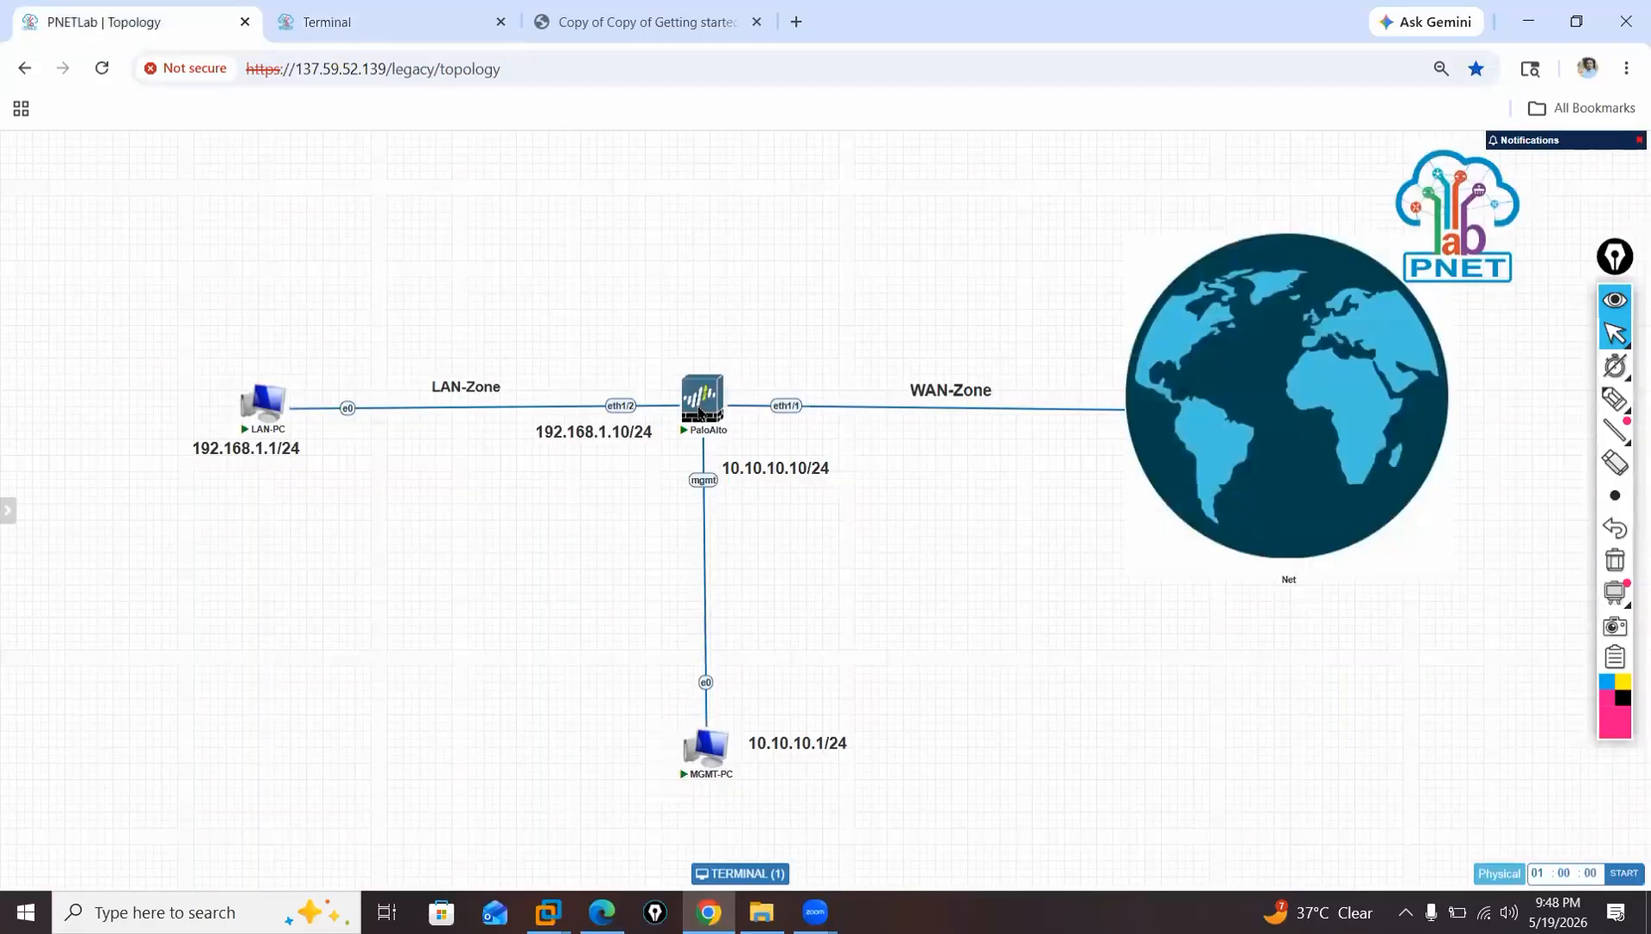
left_click(697, 403)
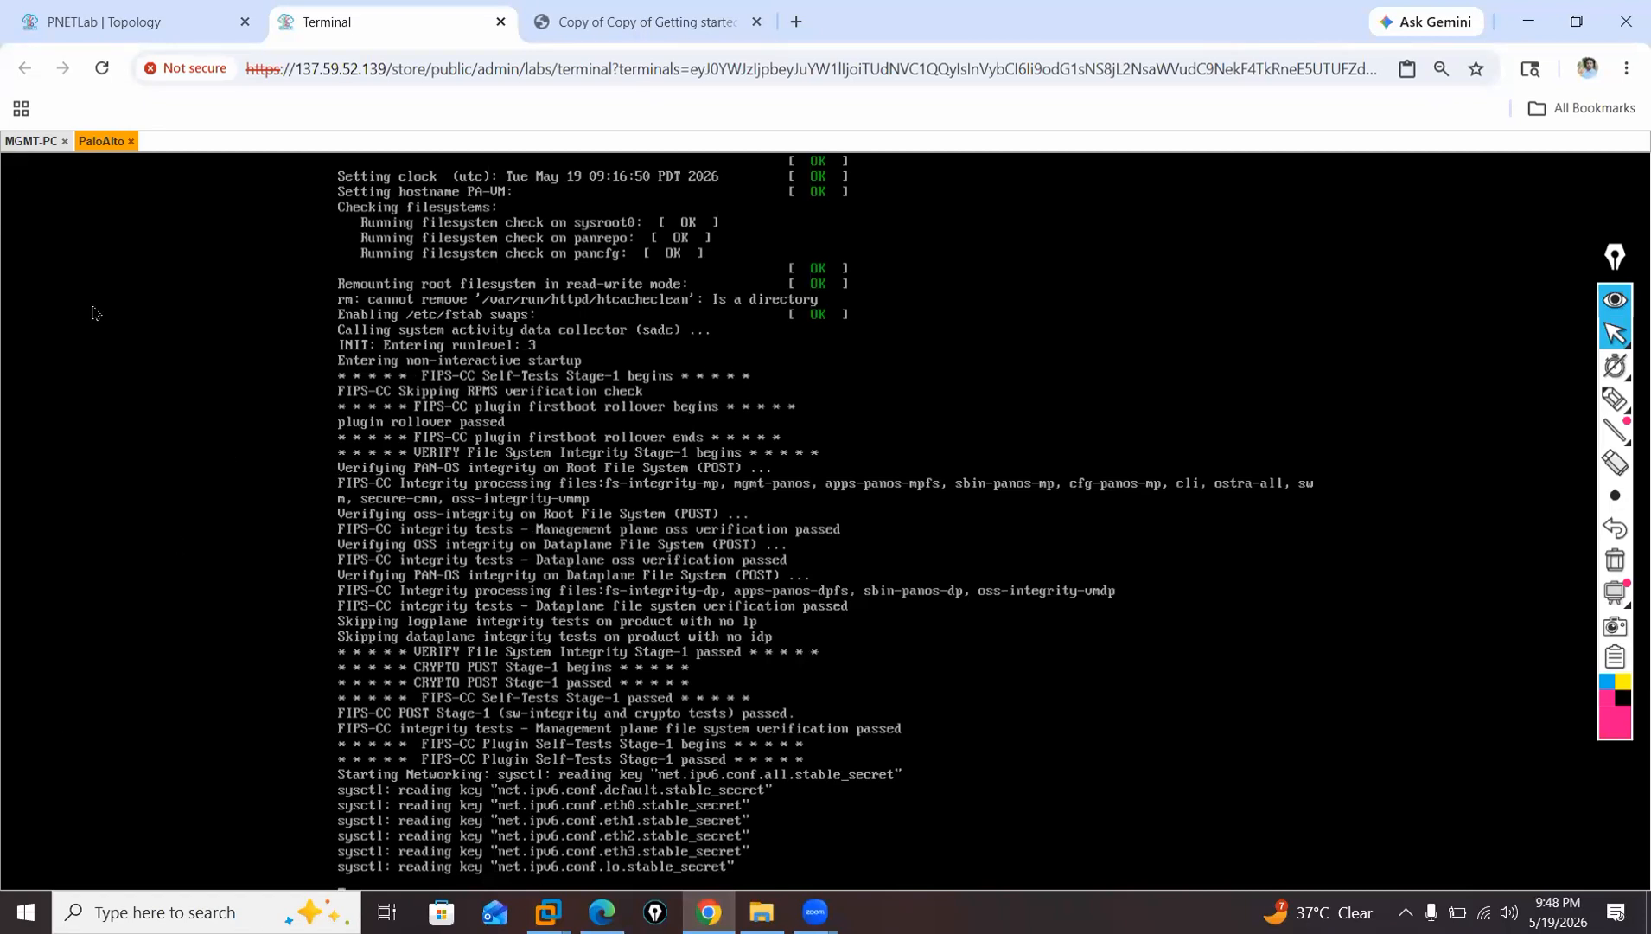
Return to the MGMT-PC console and sign in to Windows with the account password.
left_click(50, 143)
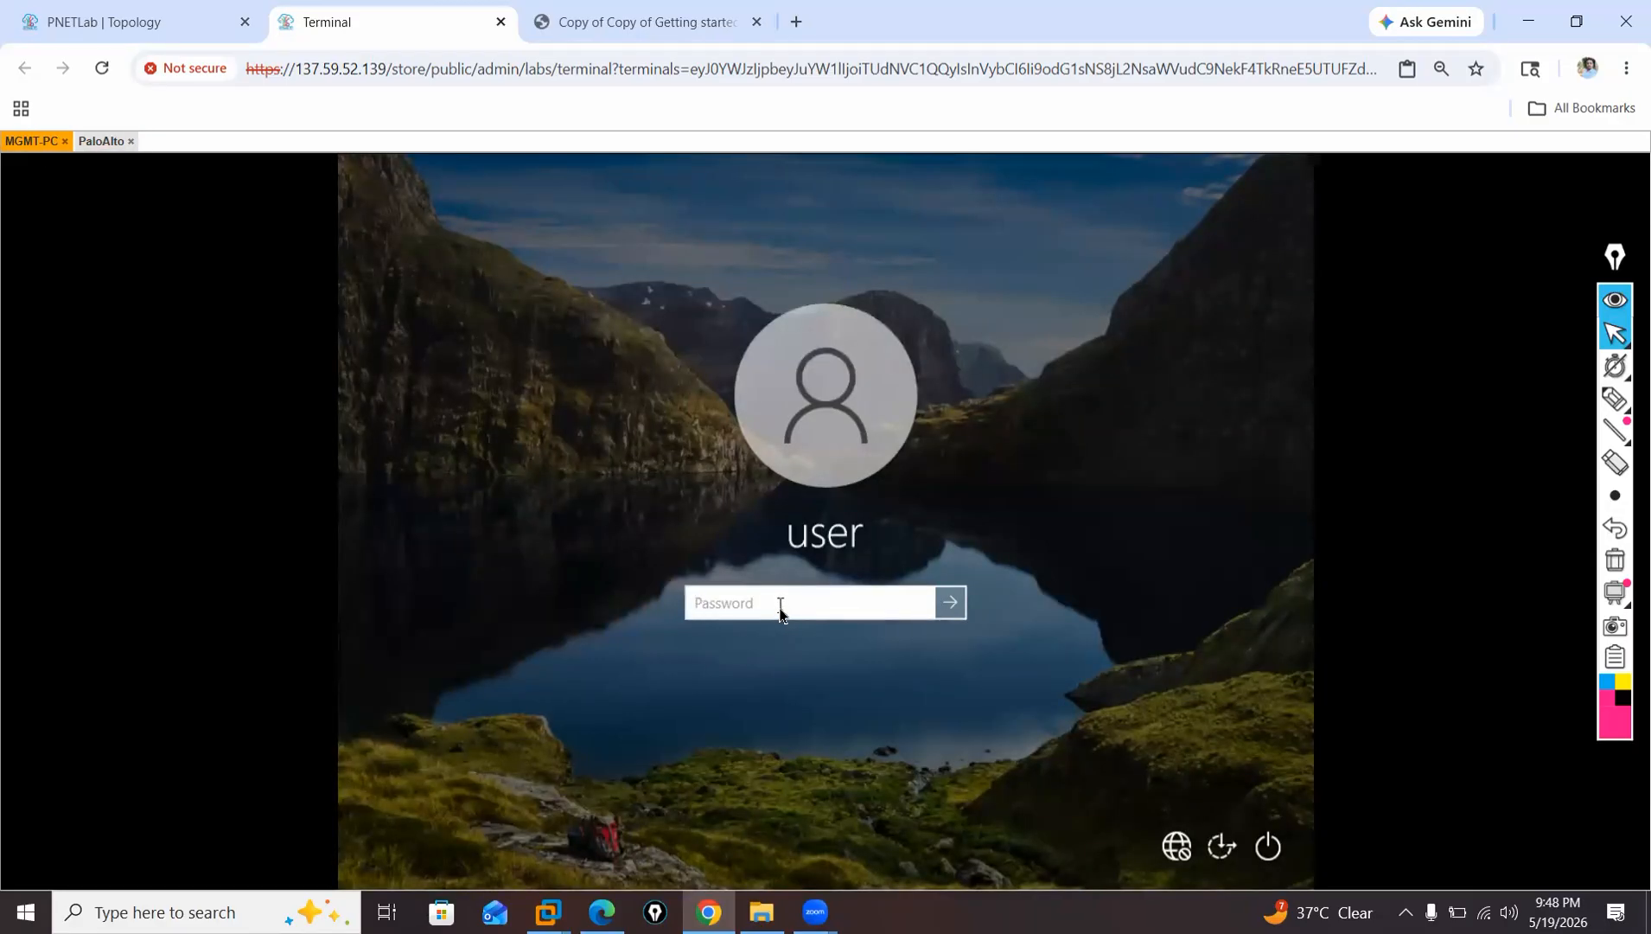
type("passwo")
key("Return")
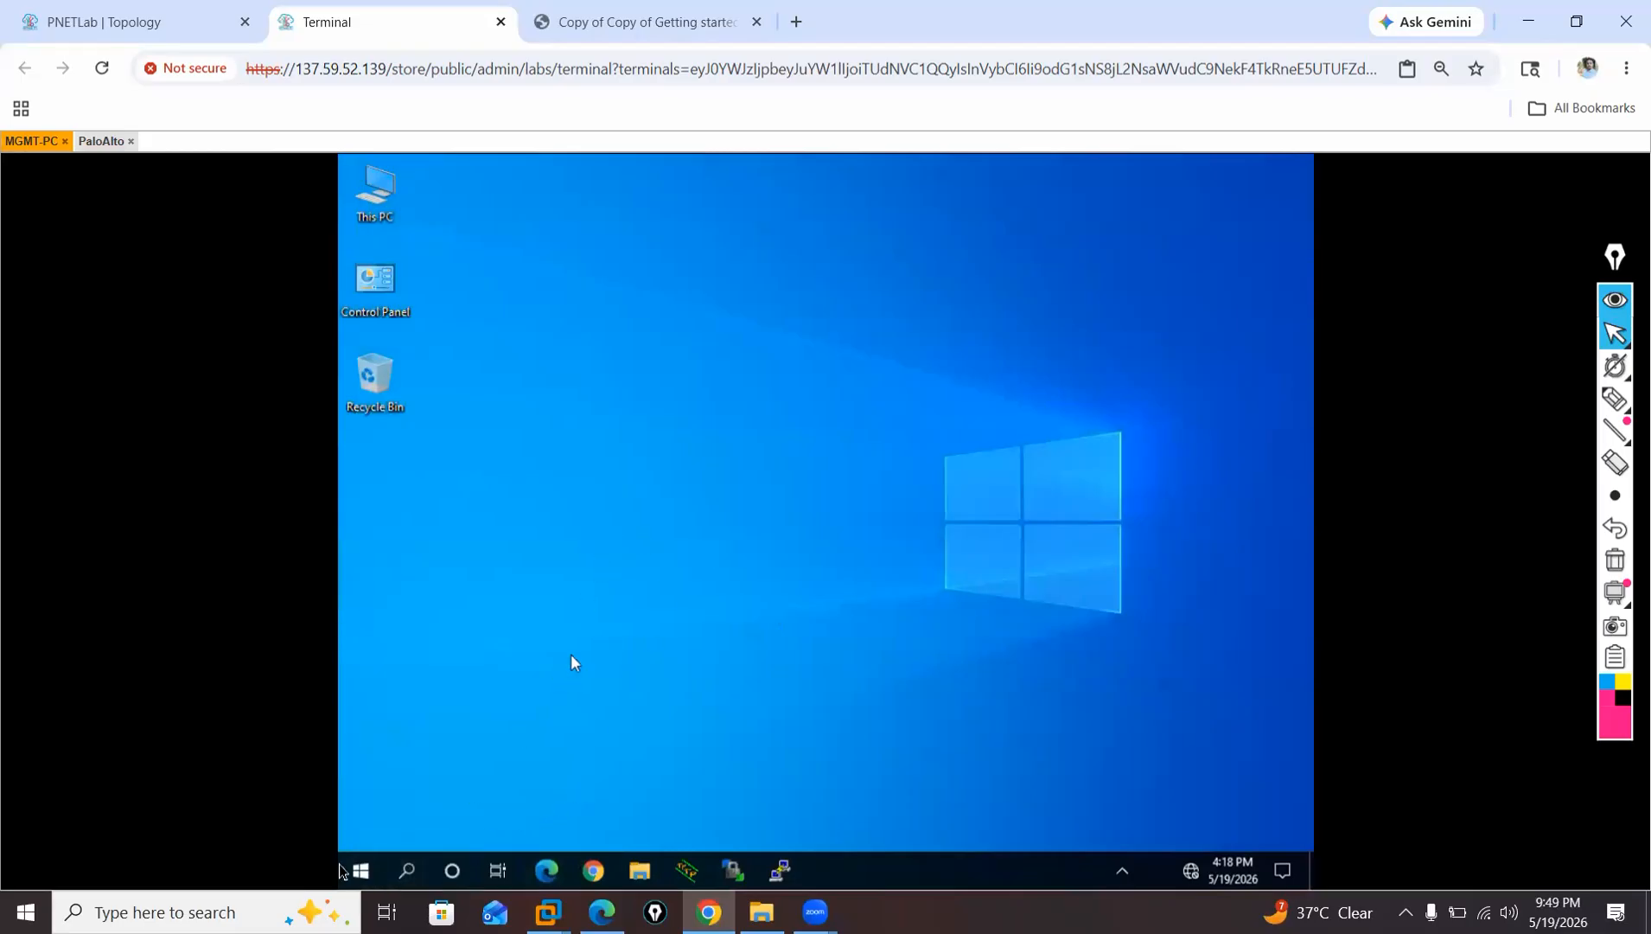
Open Command Prompt on MGMT-PC and nudge the PaloAlto node slightly in the topology.
left_click(406, 870)
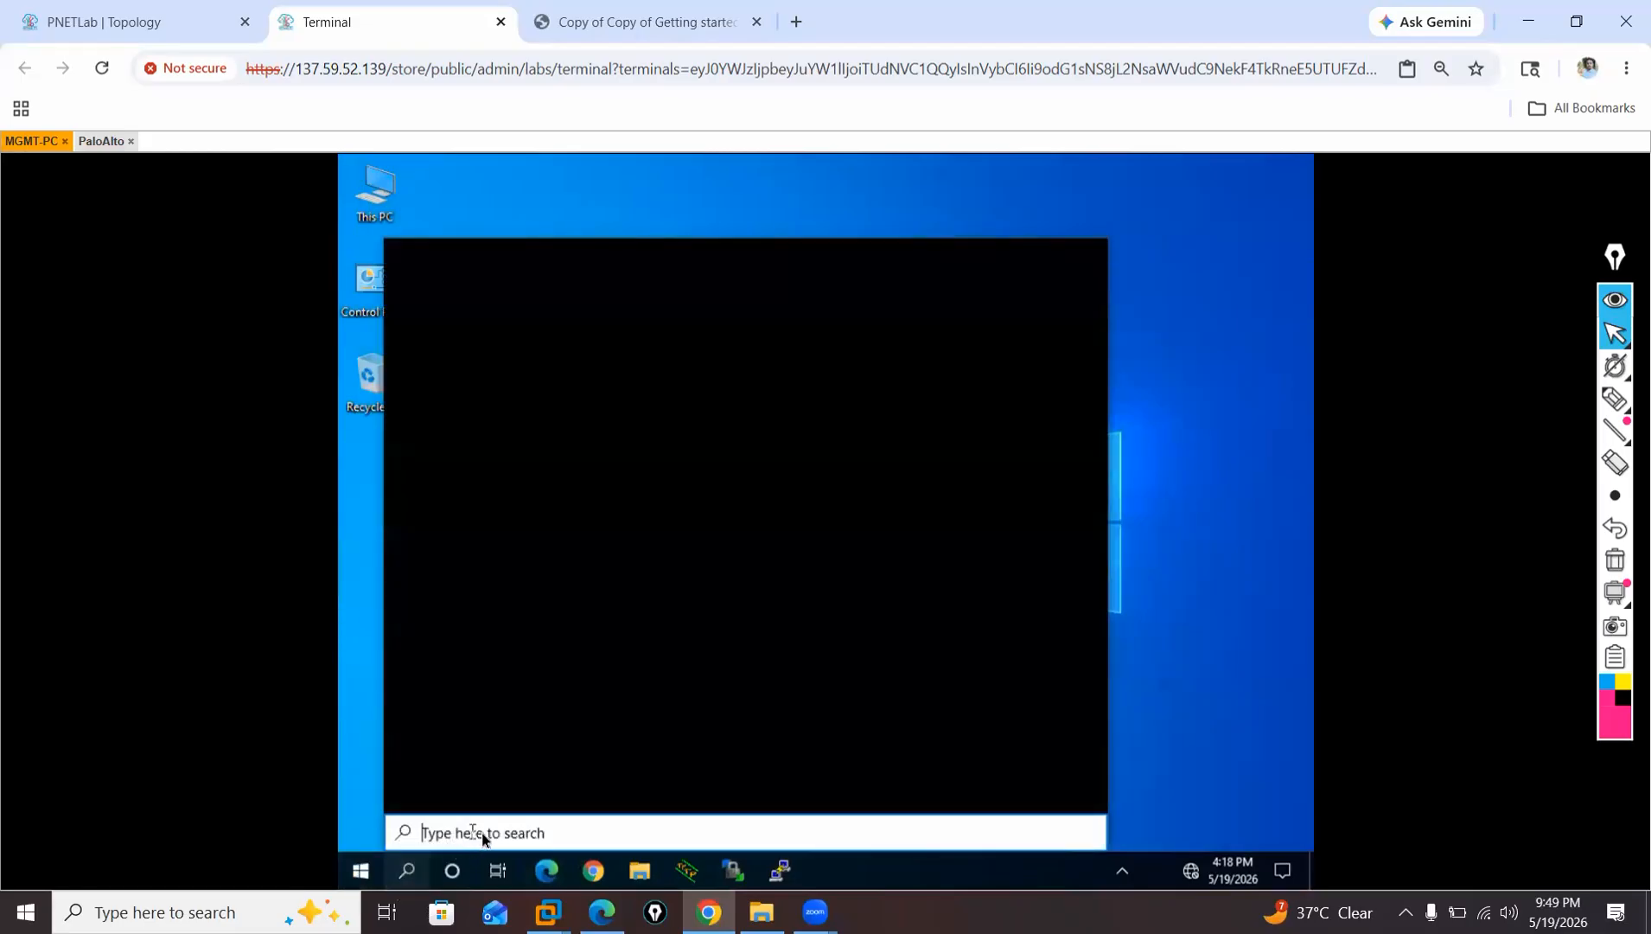
type("cmd")
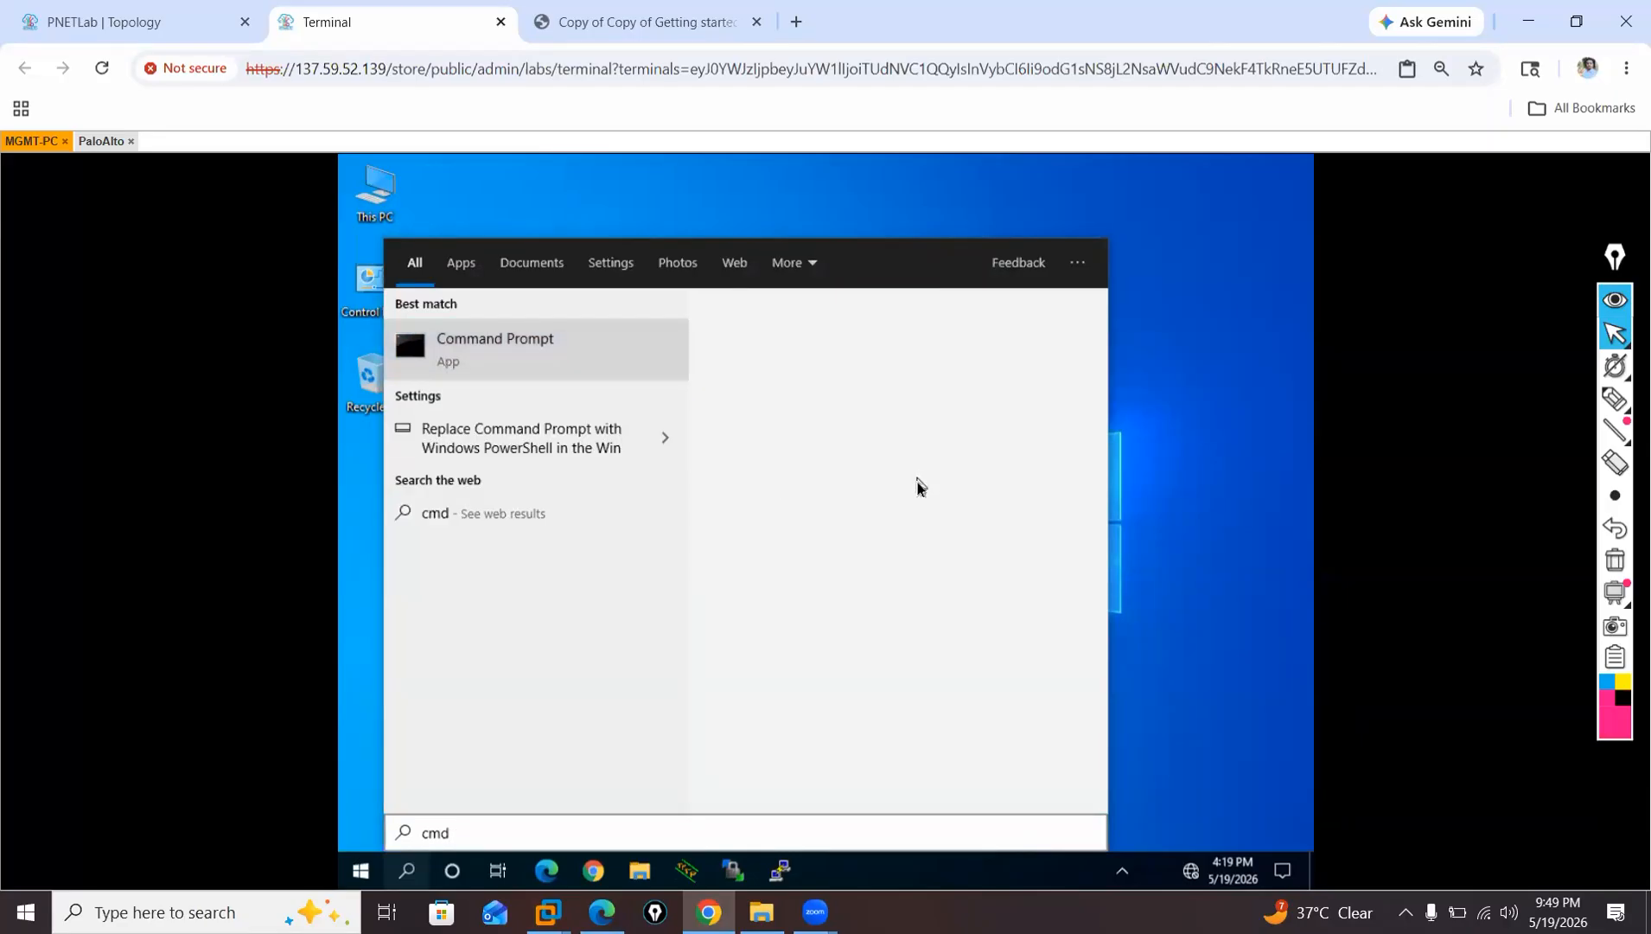
key("Return")
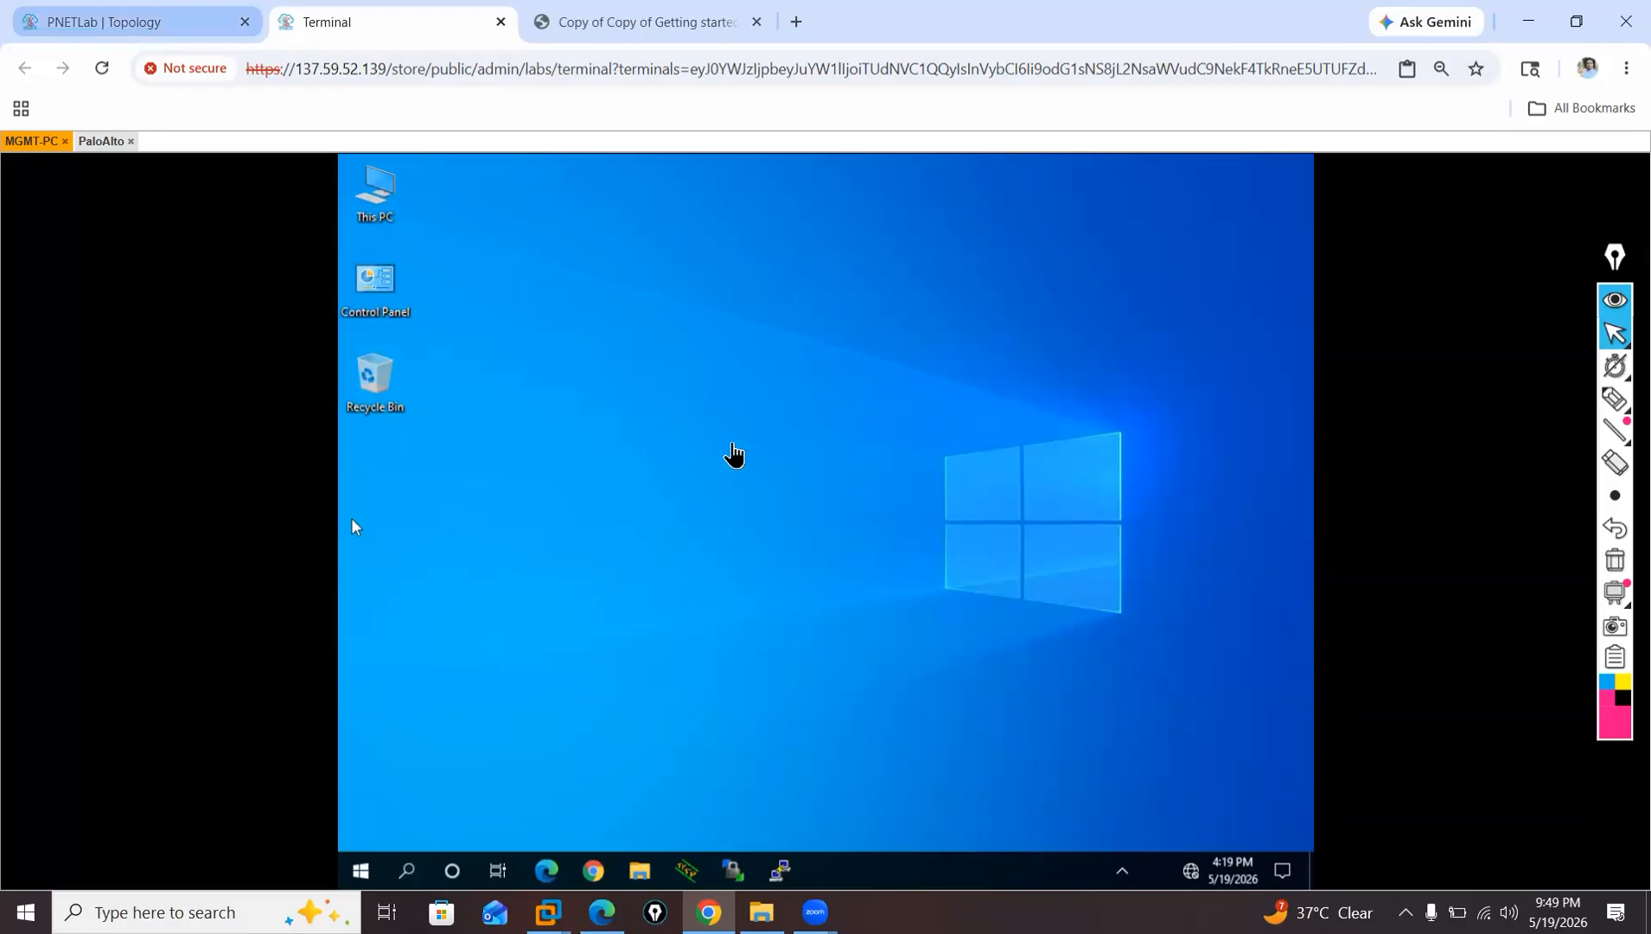
left_click(137, 23)
left_click_drag(700, 409, 731, 426)
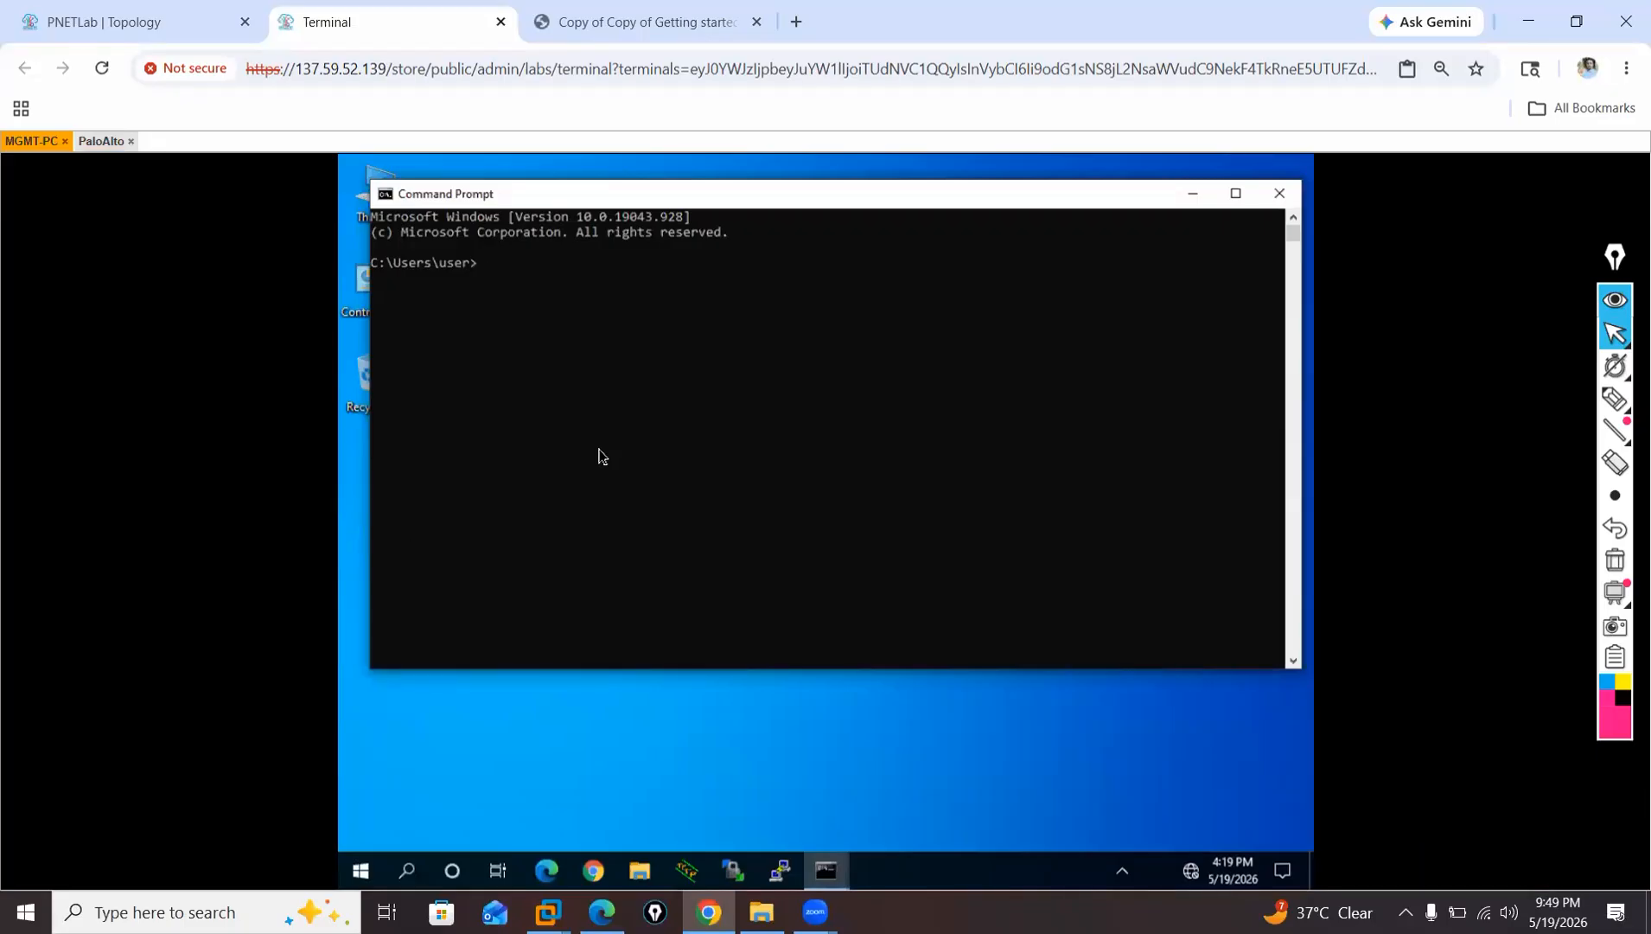
Run ipconfig on MGMT-PC and highlight its IPv4 address.
type("ipconfig")
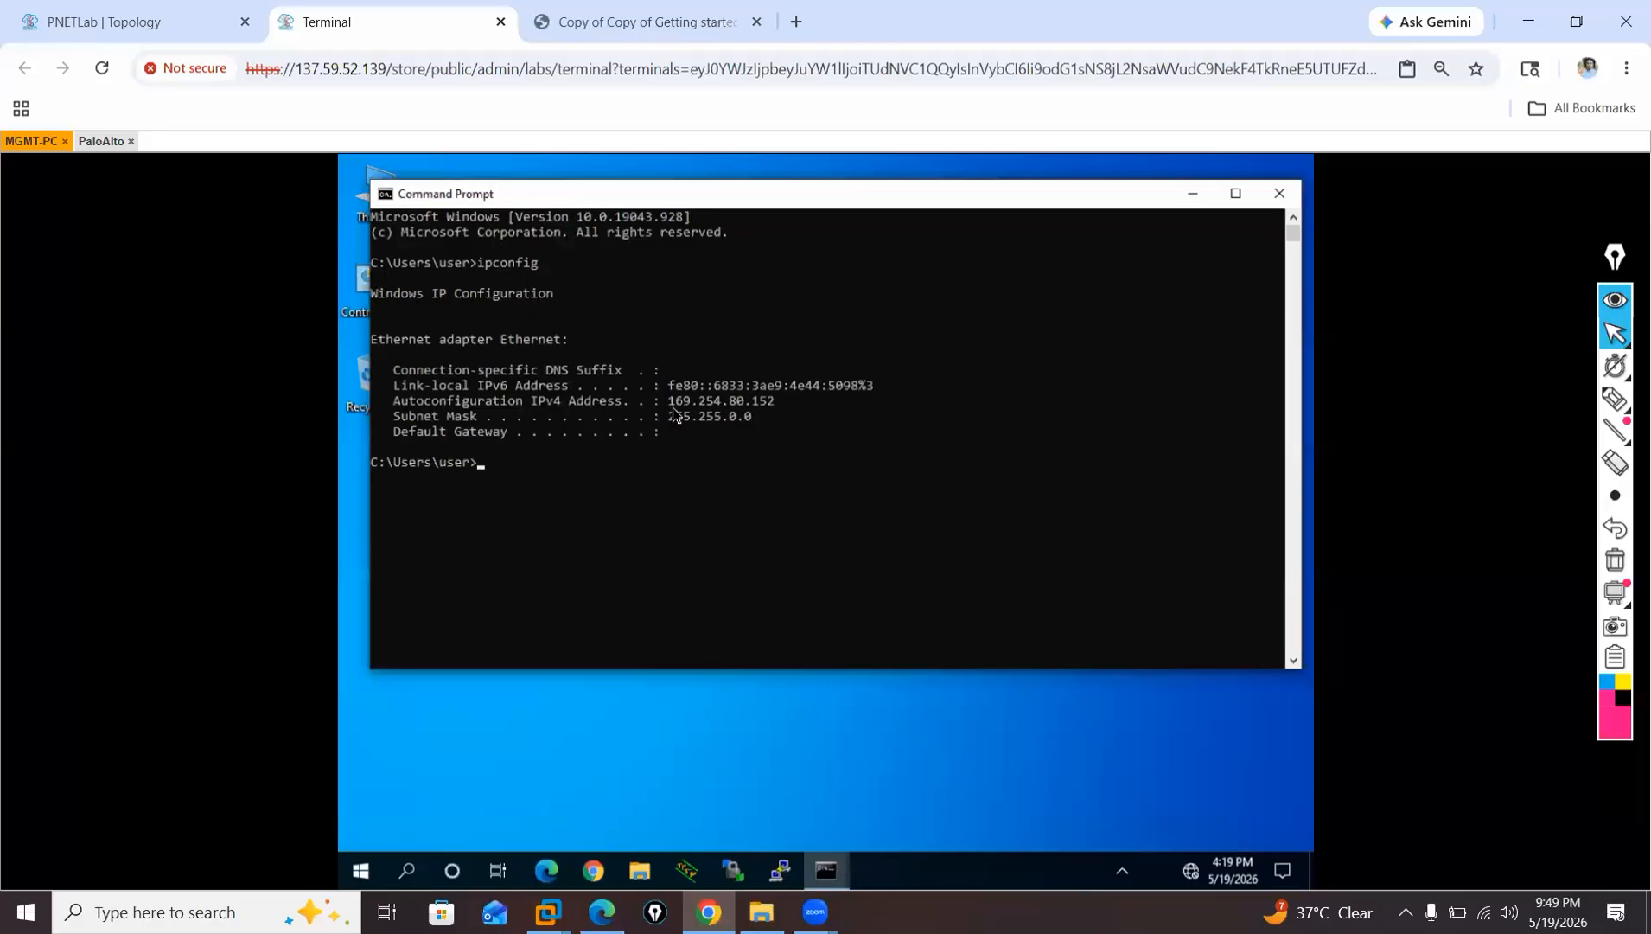
left_click_drag(669, 400, 782, 402)
left_click(712, 463)
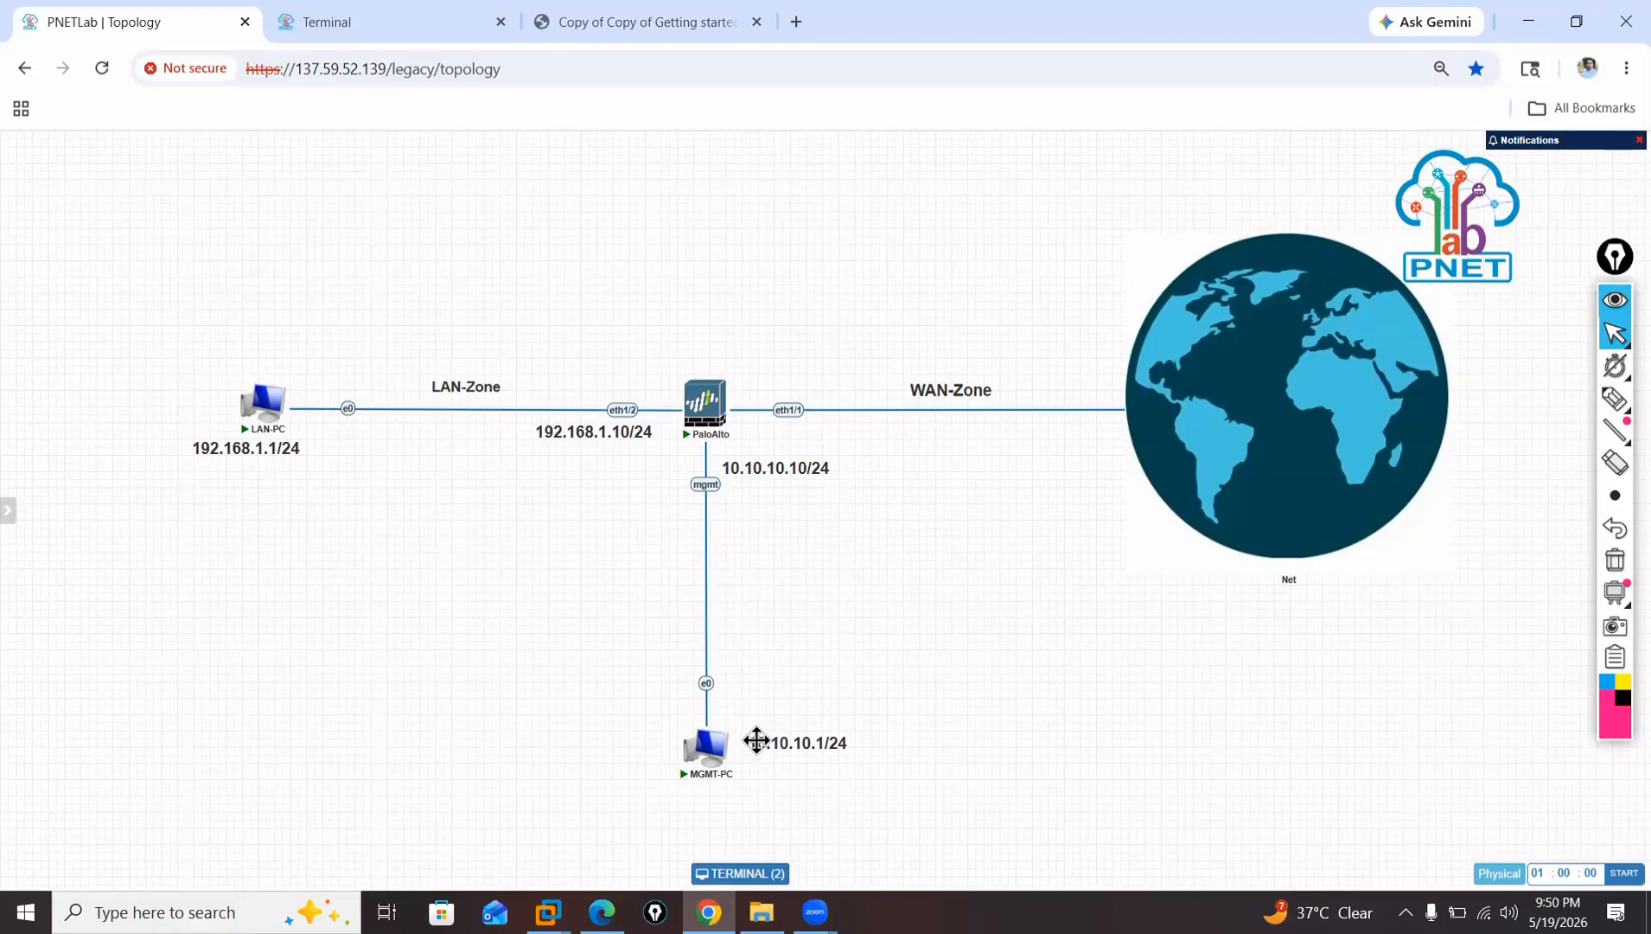
Return to the topology, move MGMT-PC slightly below its 10.10.10.1/24 label and reopen its console.
left_click(709, 763)
left_click(84, 20)
mouse_move(709, 778)
left_mouse_down()
mouse_move(649, 803)
mouse_move(731, 794)
left_mouse_up()
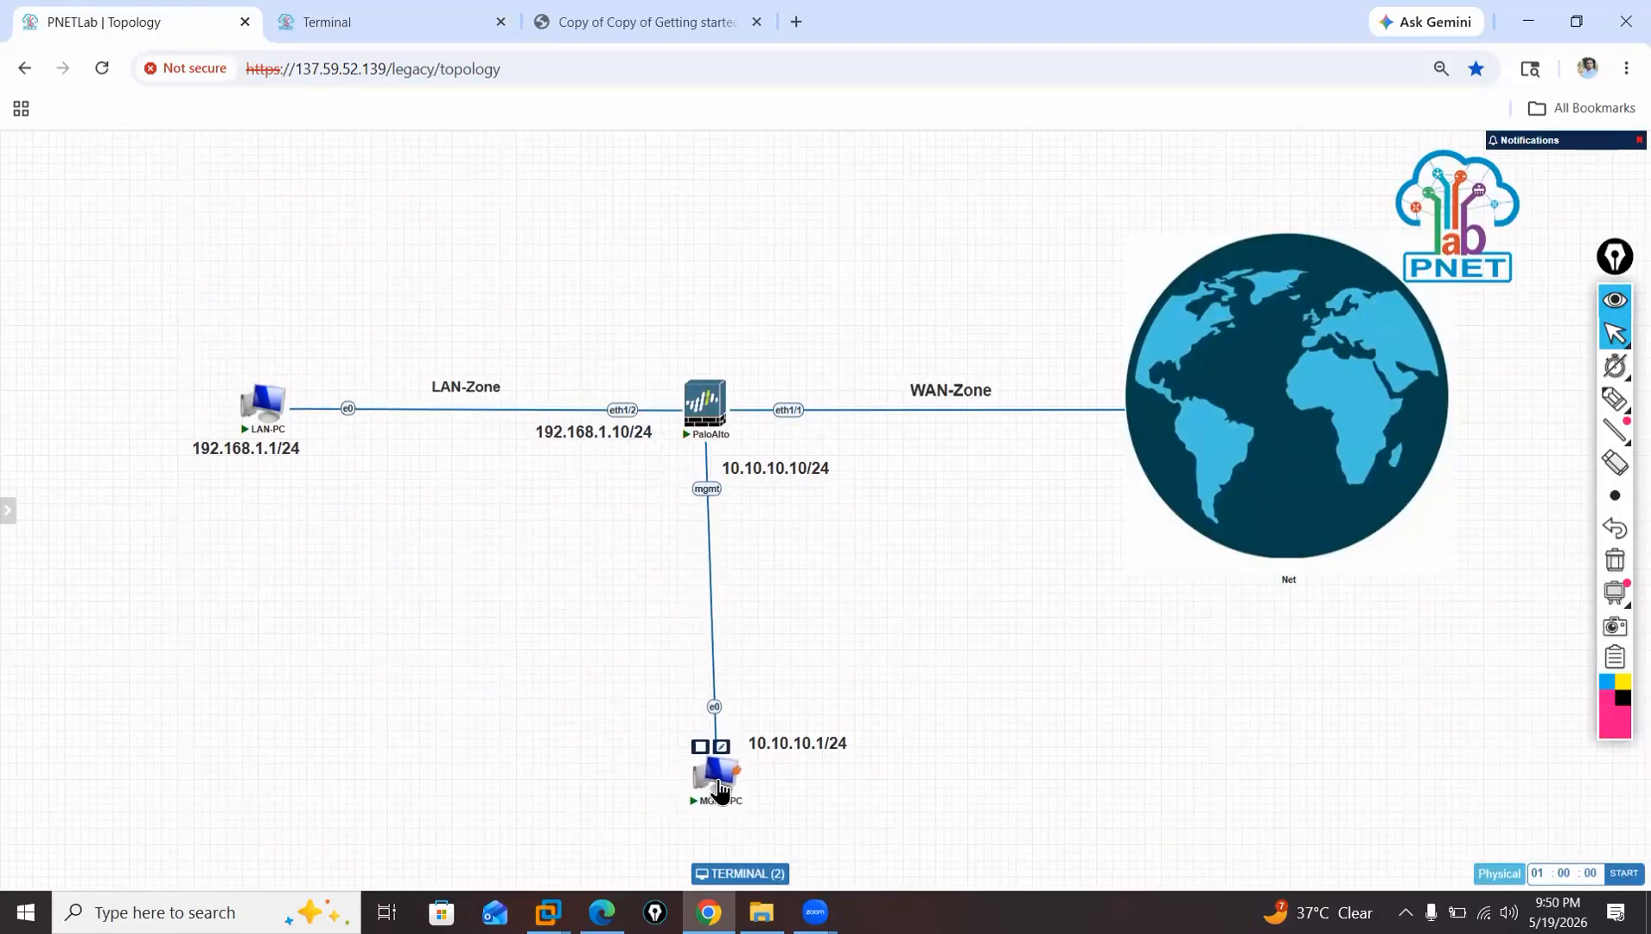
left_click(724, 782)
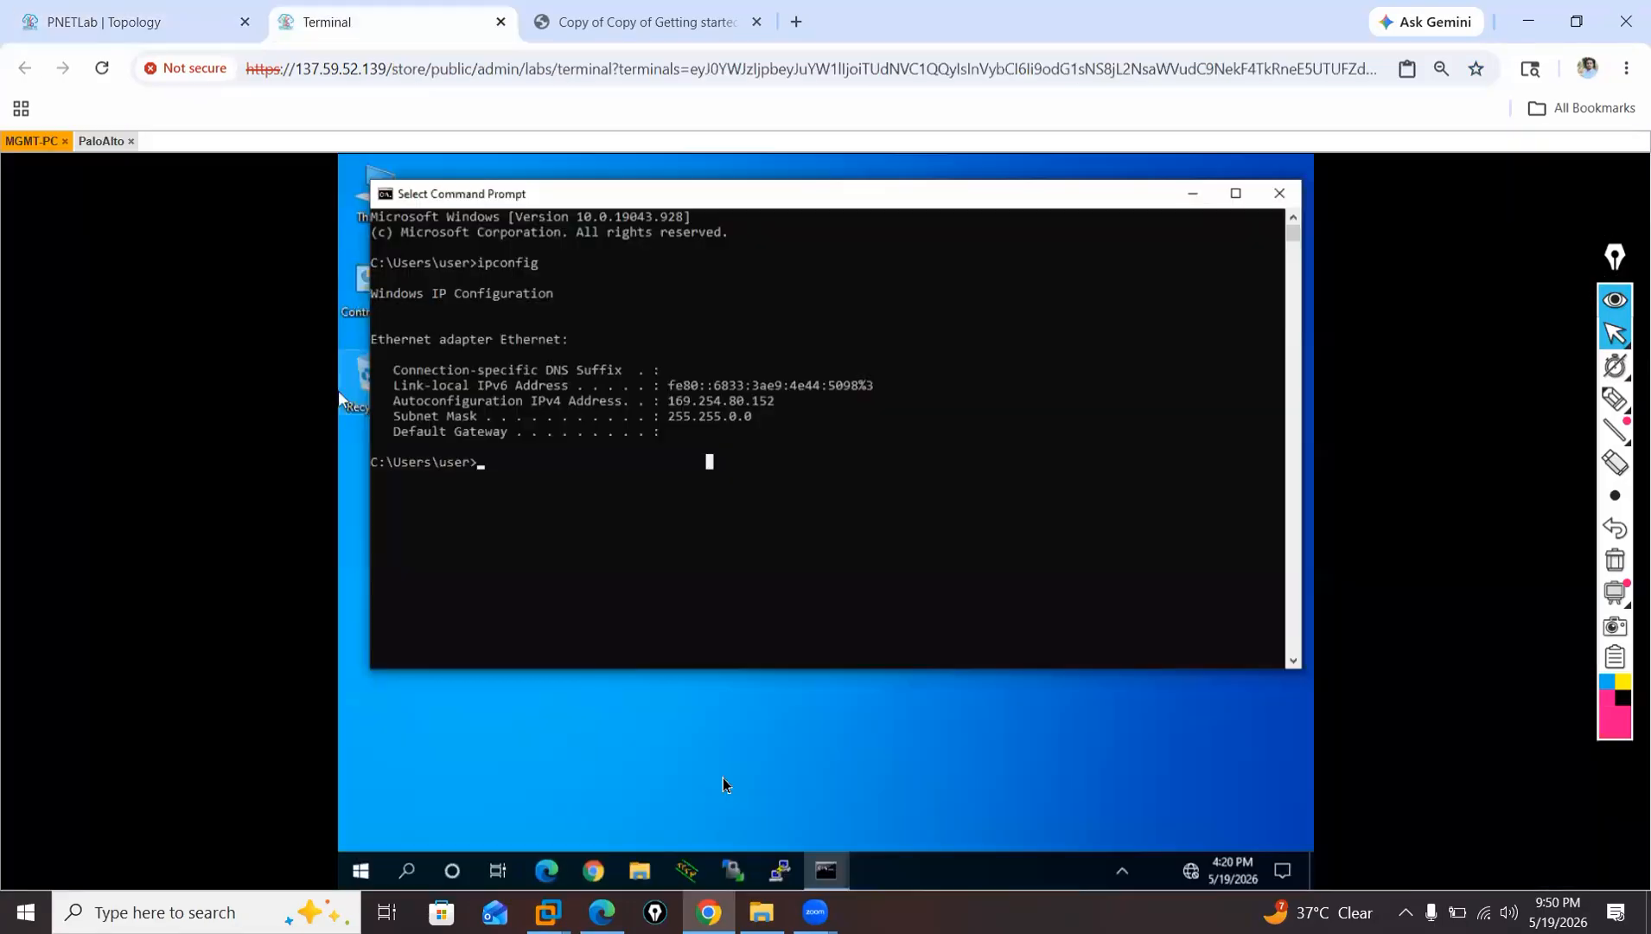
Check the topology, return to the MGMT-PC console and run ncpa.cpl in Command Prompt to open Network Connections.
left_click(82, 21)
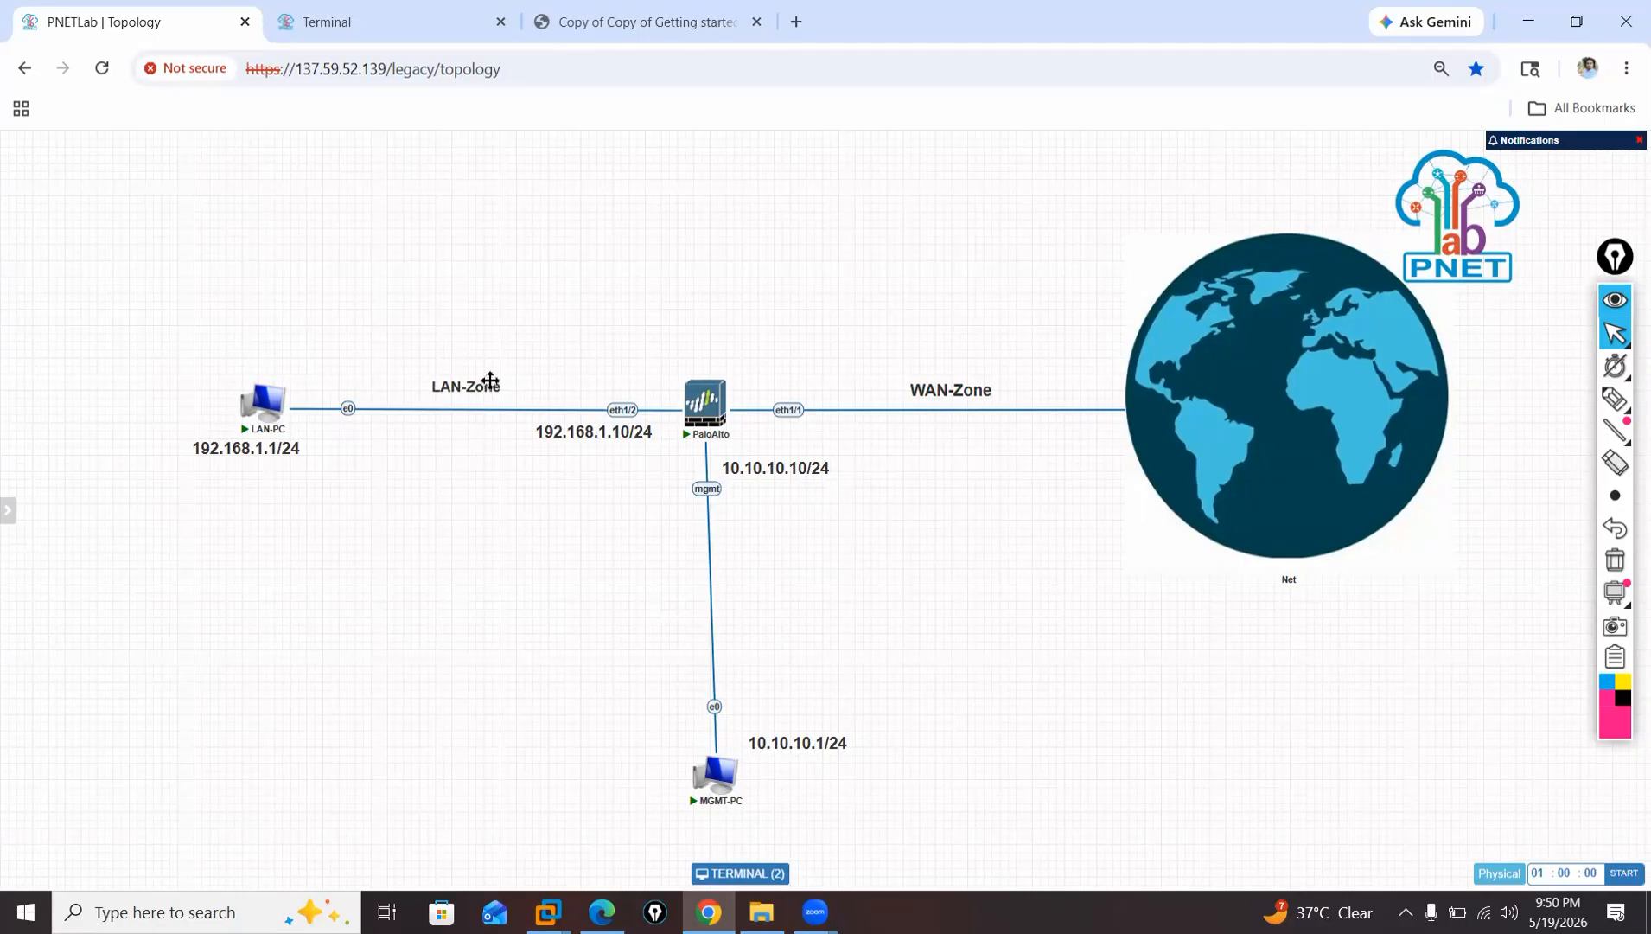
left_click(346, 19)
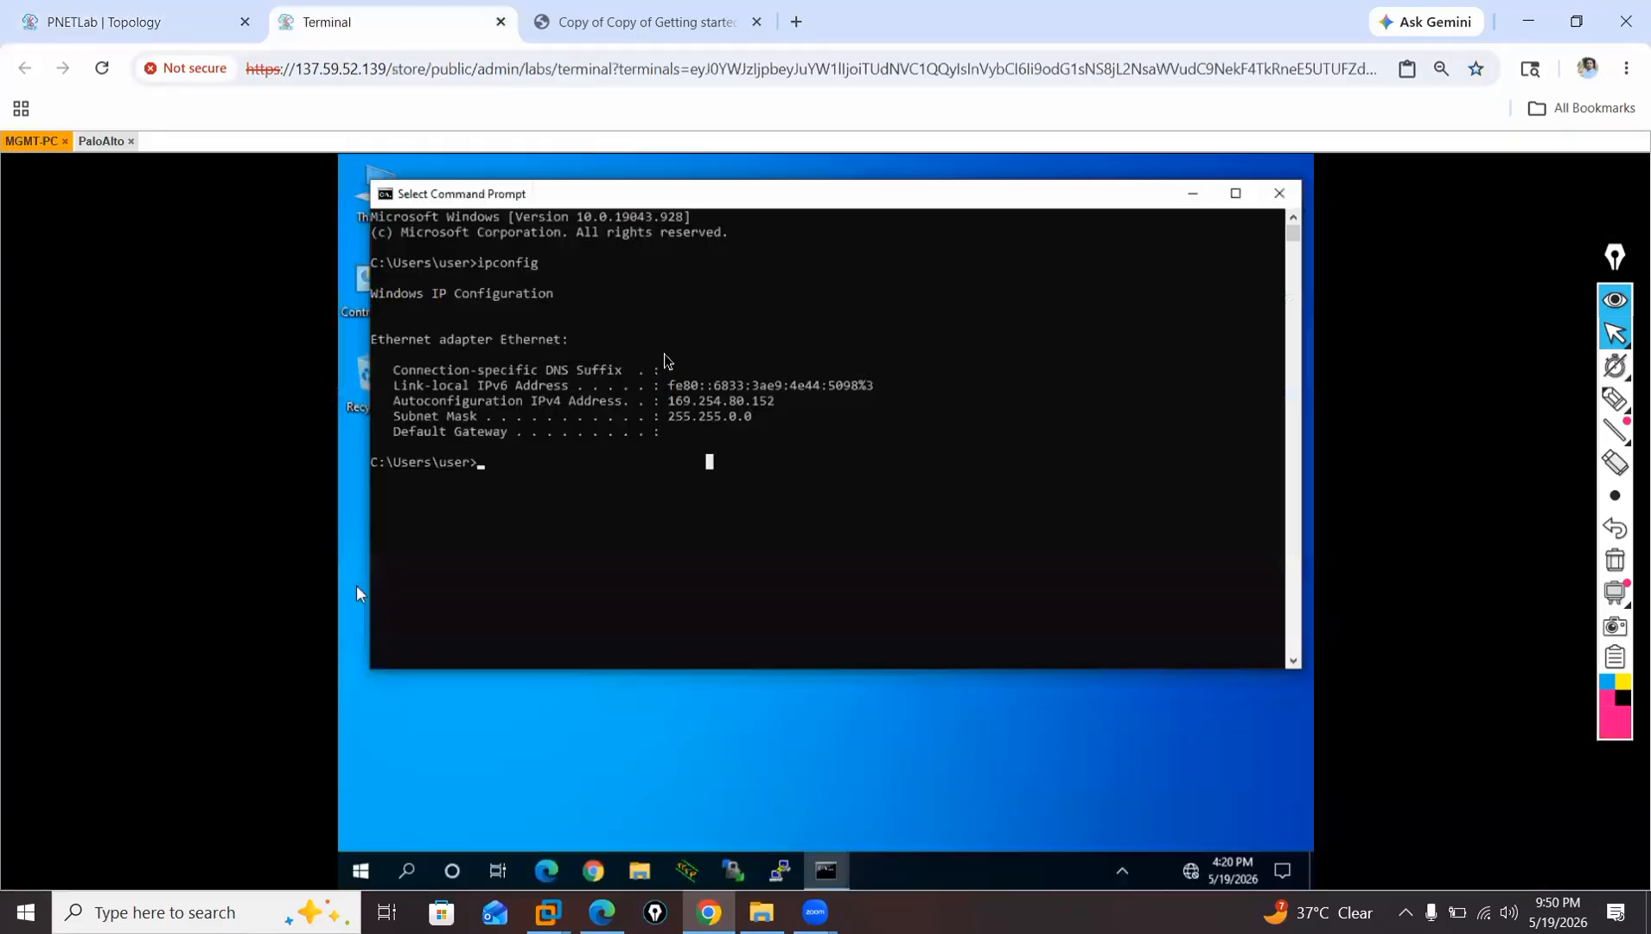
left_click(562, 514)
type("ncpa.cpl")
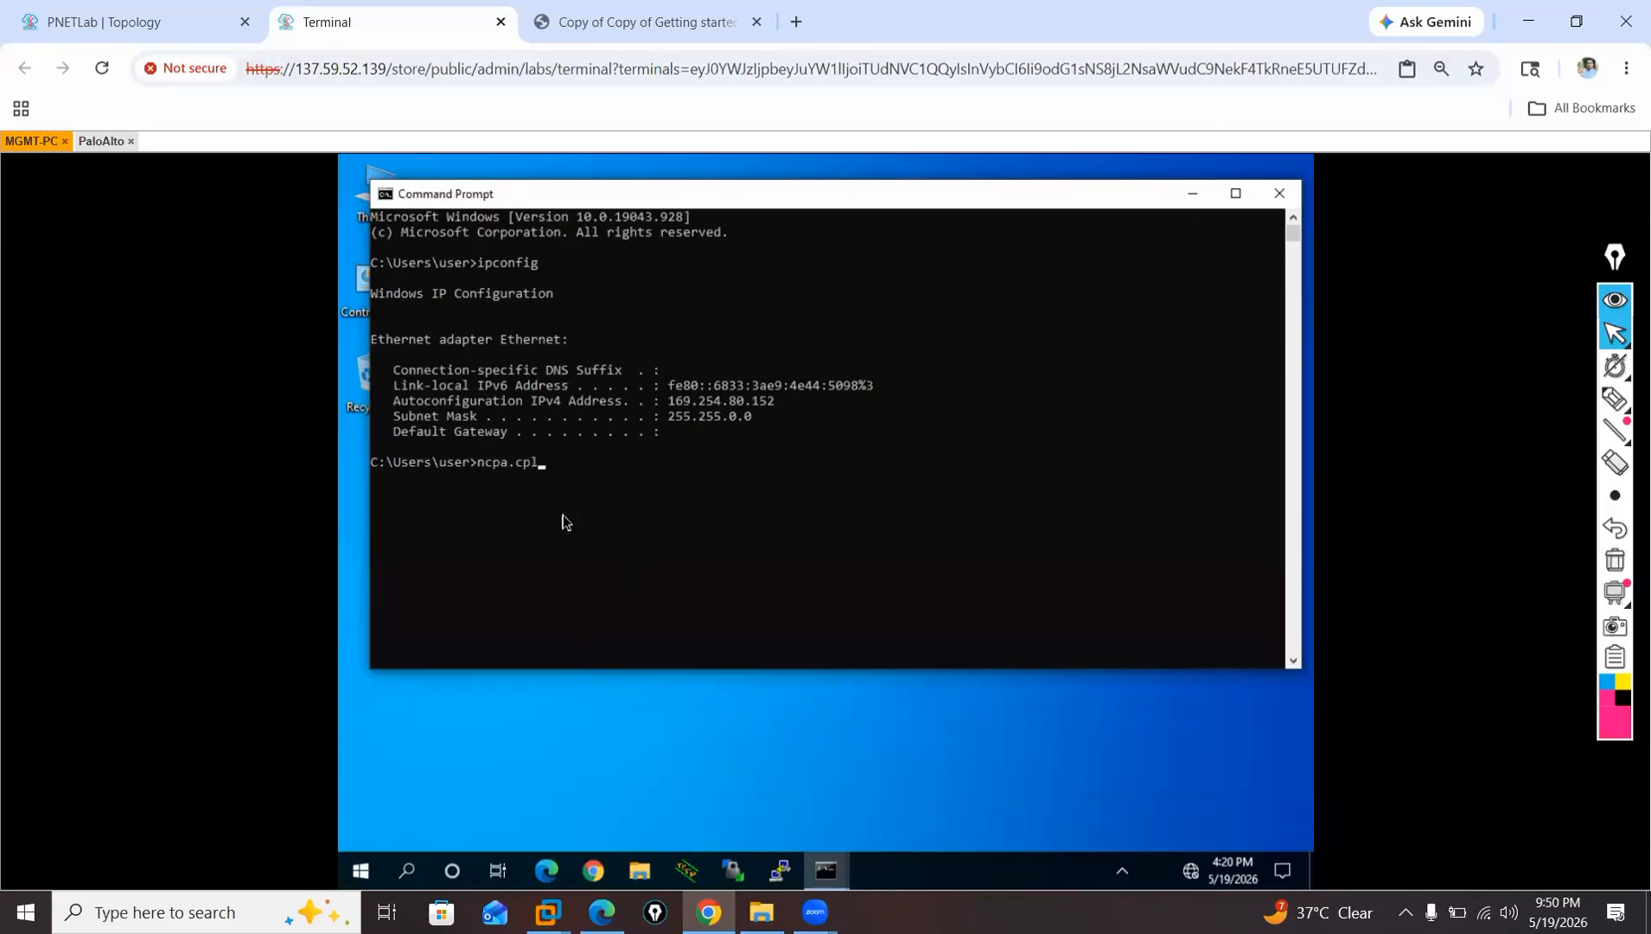
key("Return")
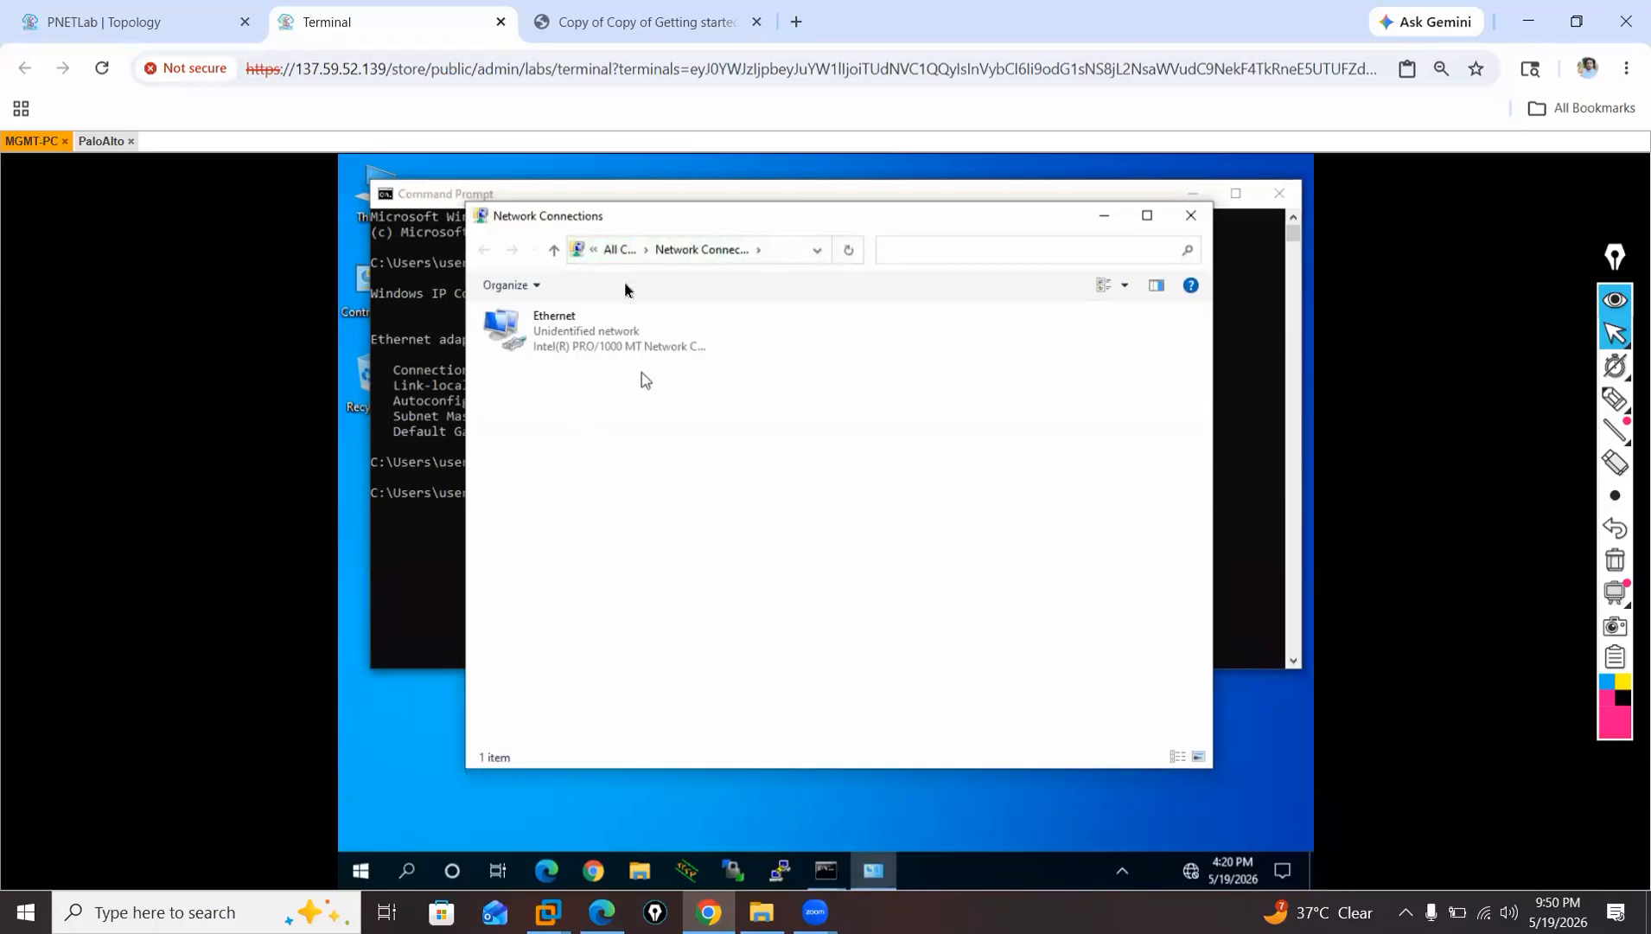
Open the IPv4 properties of MGMT-PC's Ethernet adapter and assign the static IP address 10.10.10.1.
left_click(604, 351)
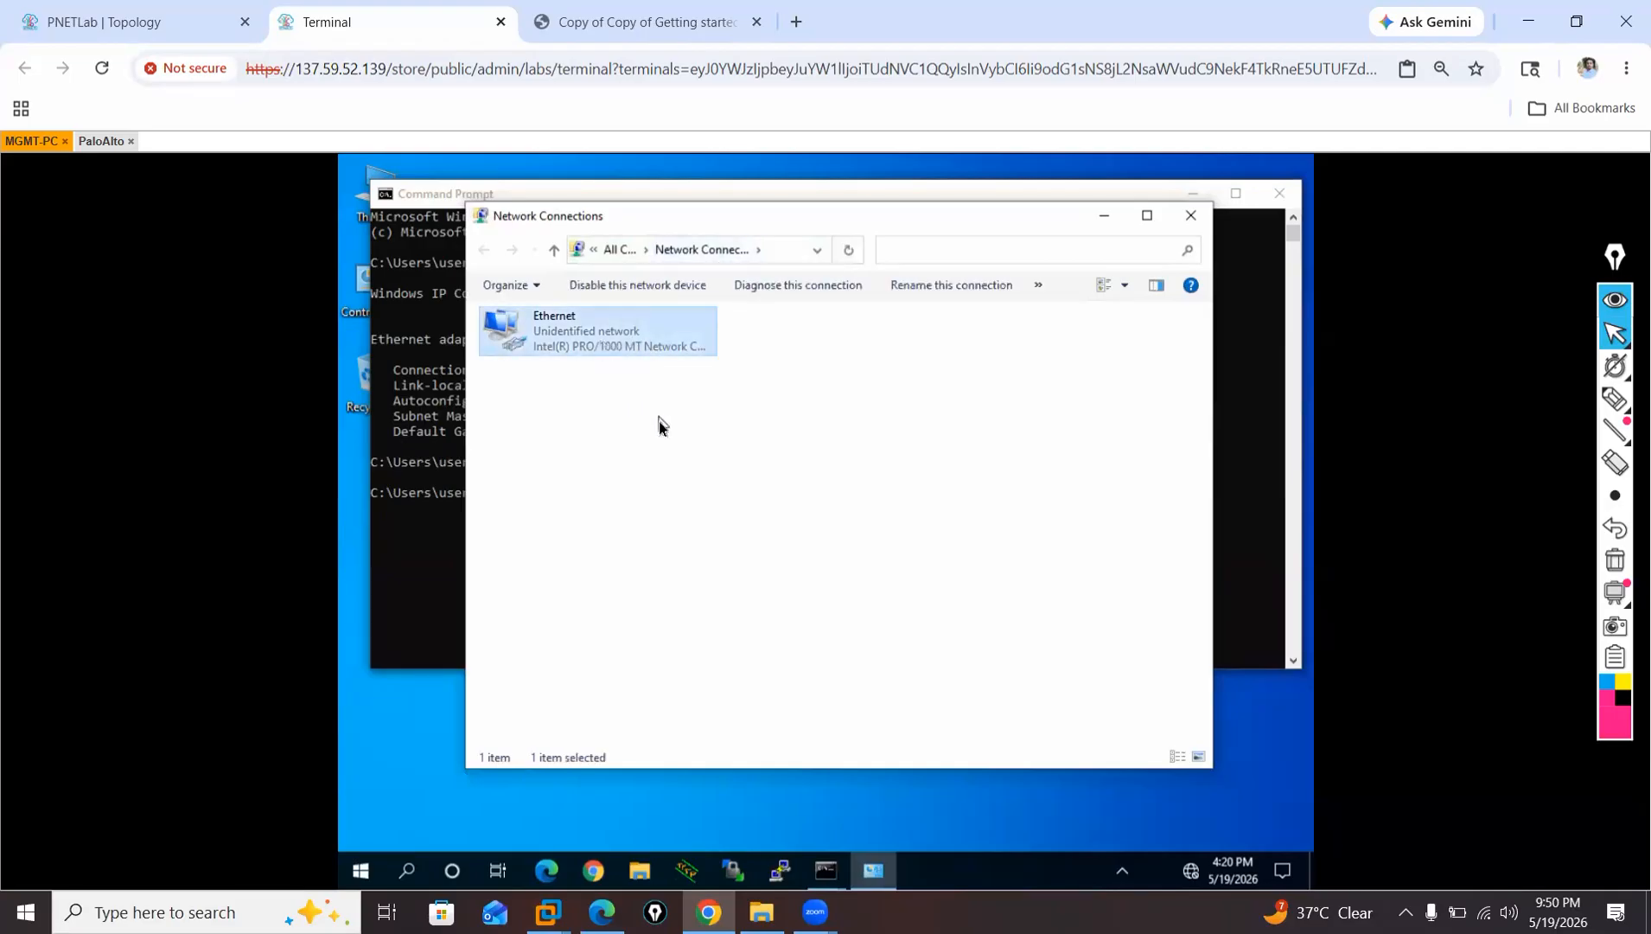
key("Return")
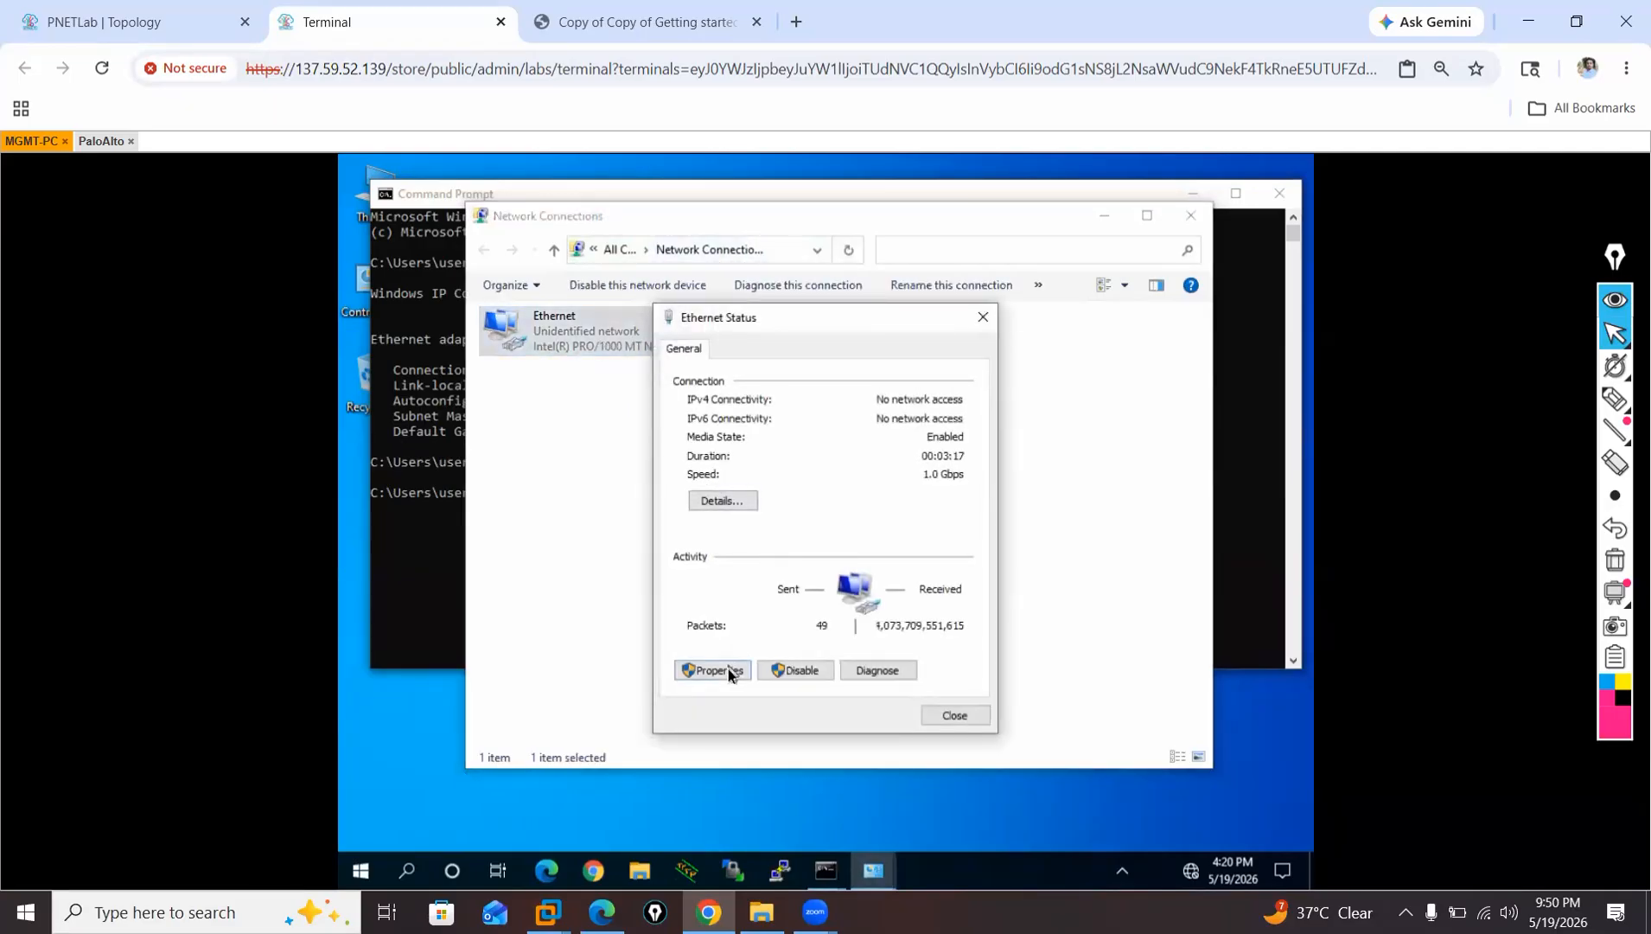
left_click(722, 676)
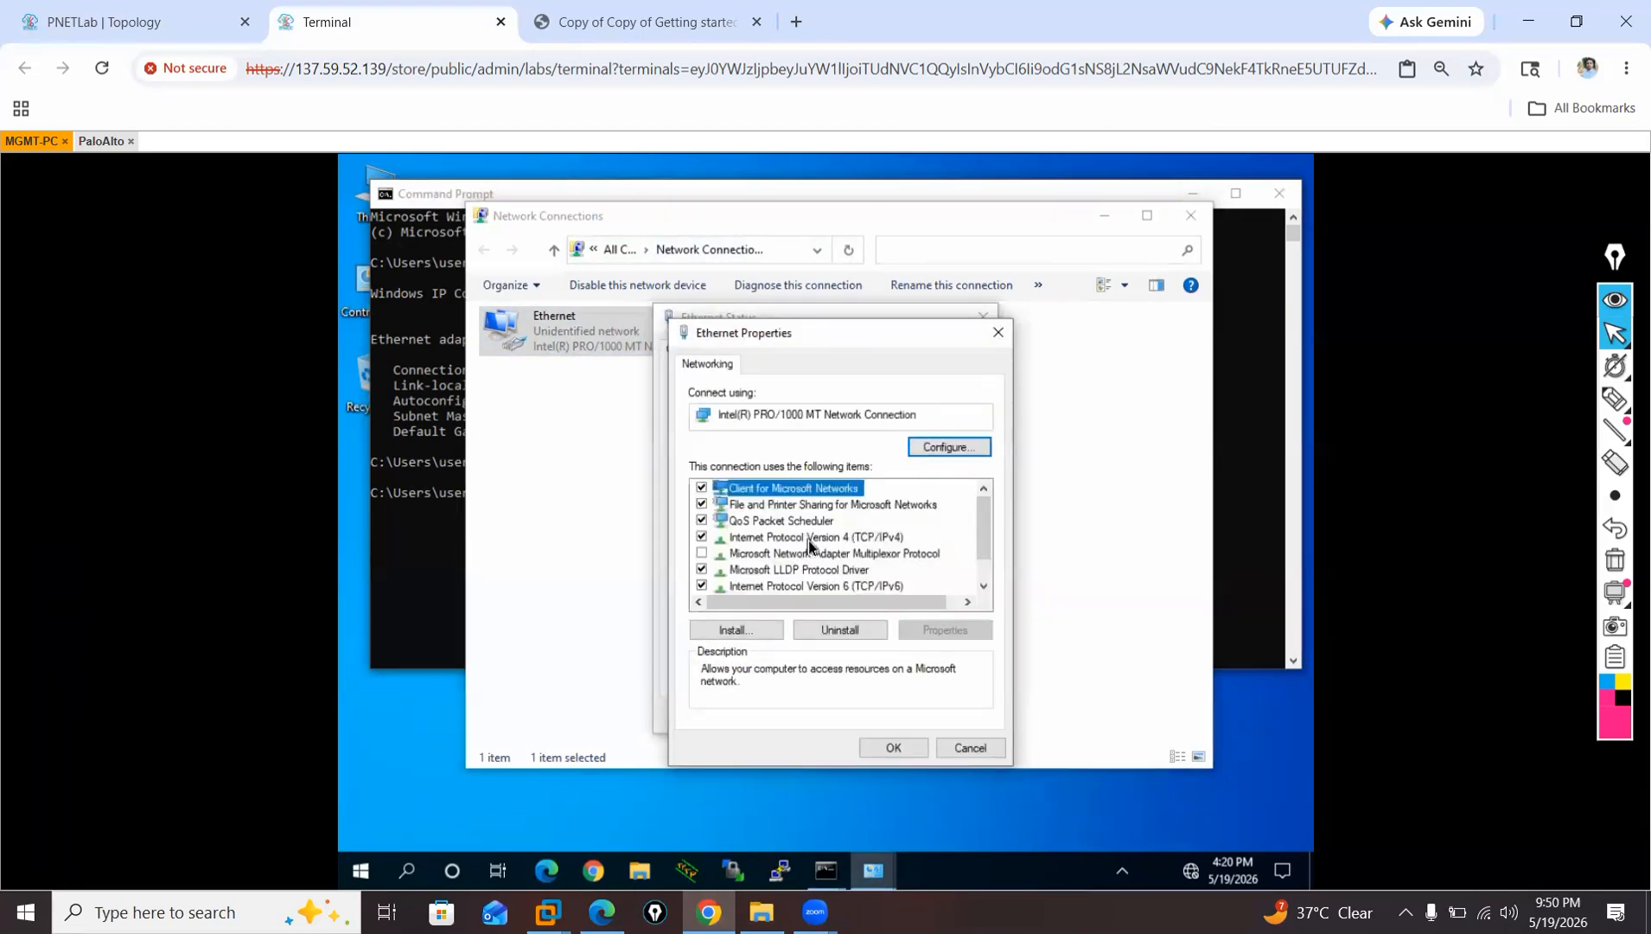
double_click(809, 542)
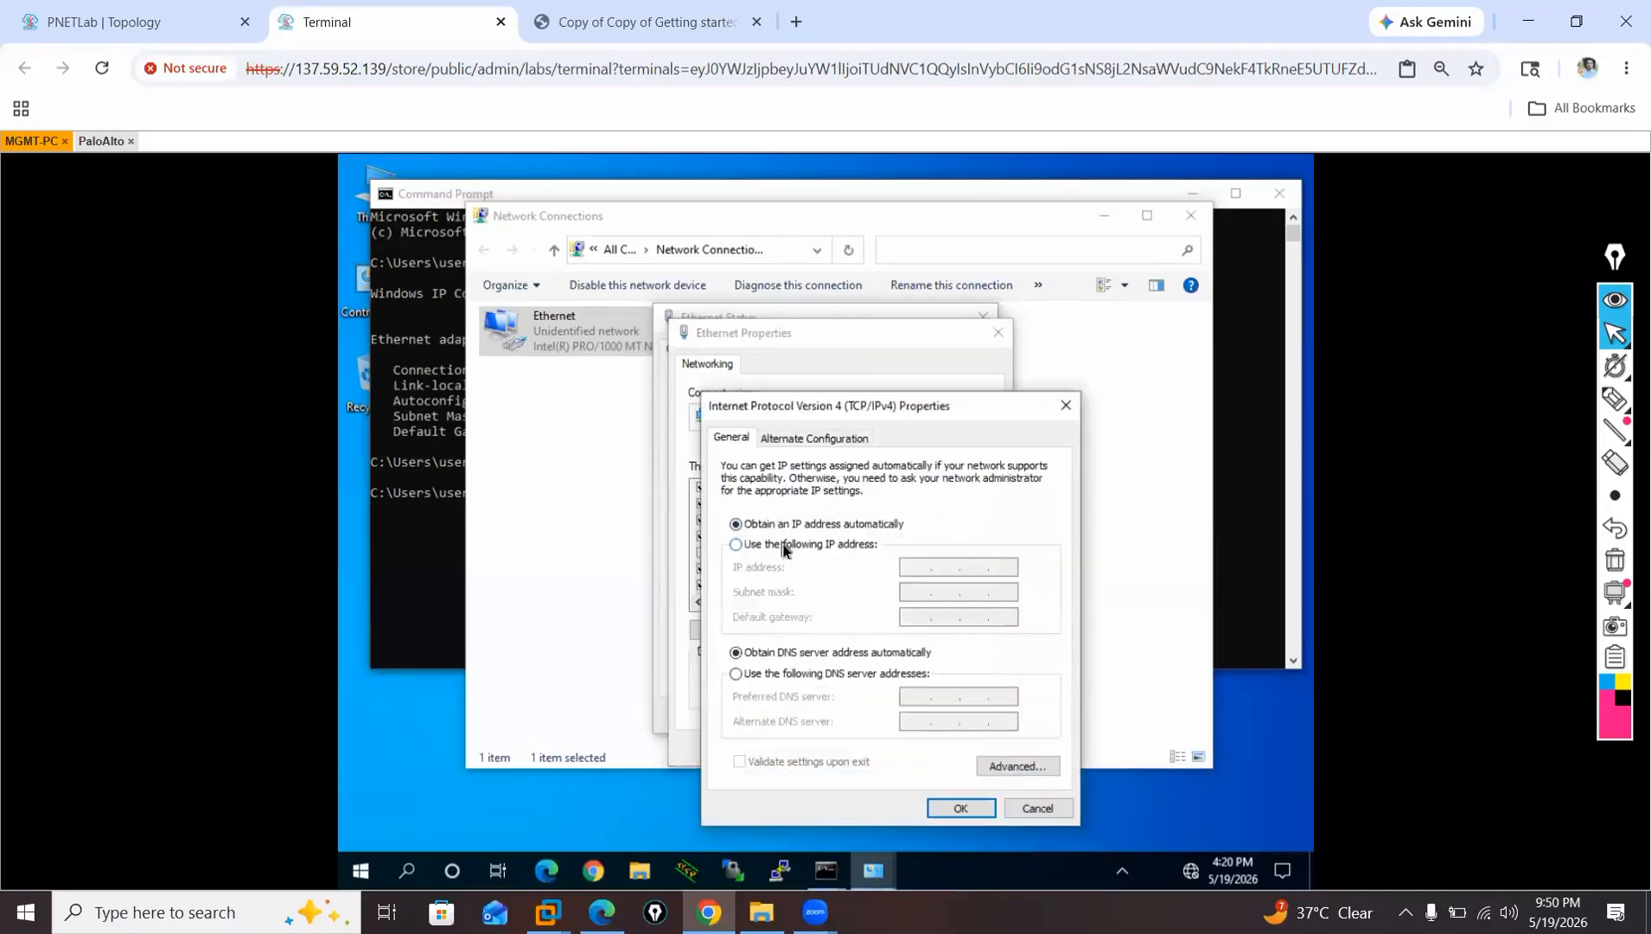
left_click(783, 545)
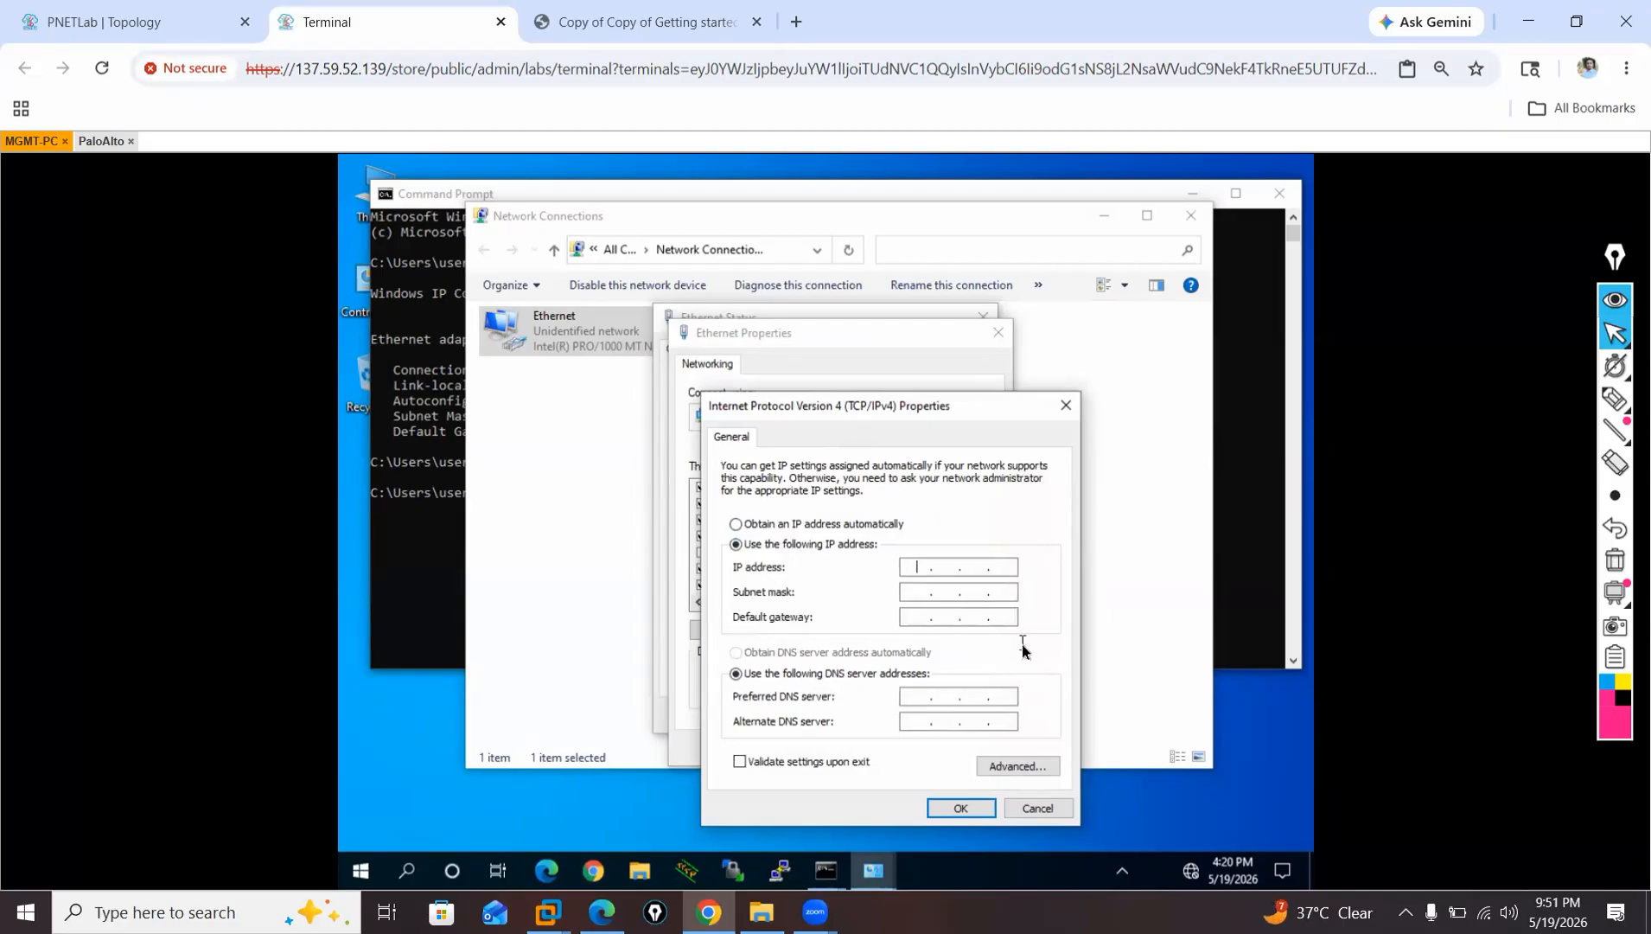
type("10.10.10.1")
Set MGMT-PC's subnet mask to 255.255.255.0 and default gateway to 10.10.10.10, and apply the adapter settings.
left_click(913, 595)
left_click(952, 593)
type("255 . 255 . 255 . 0")
left_click(918, 618)
type("10")
left_click(961, 809)
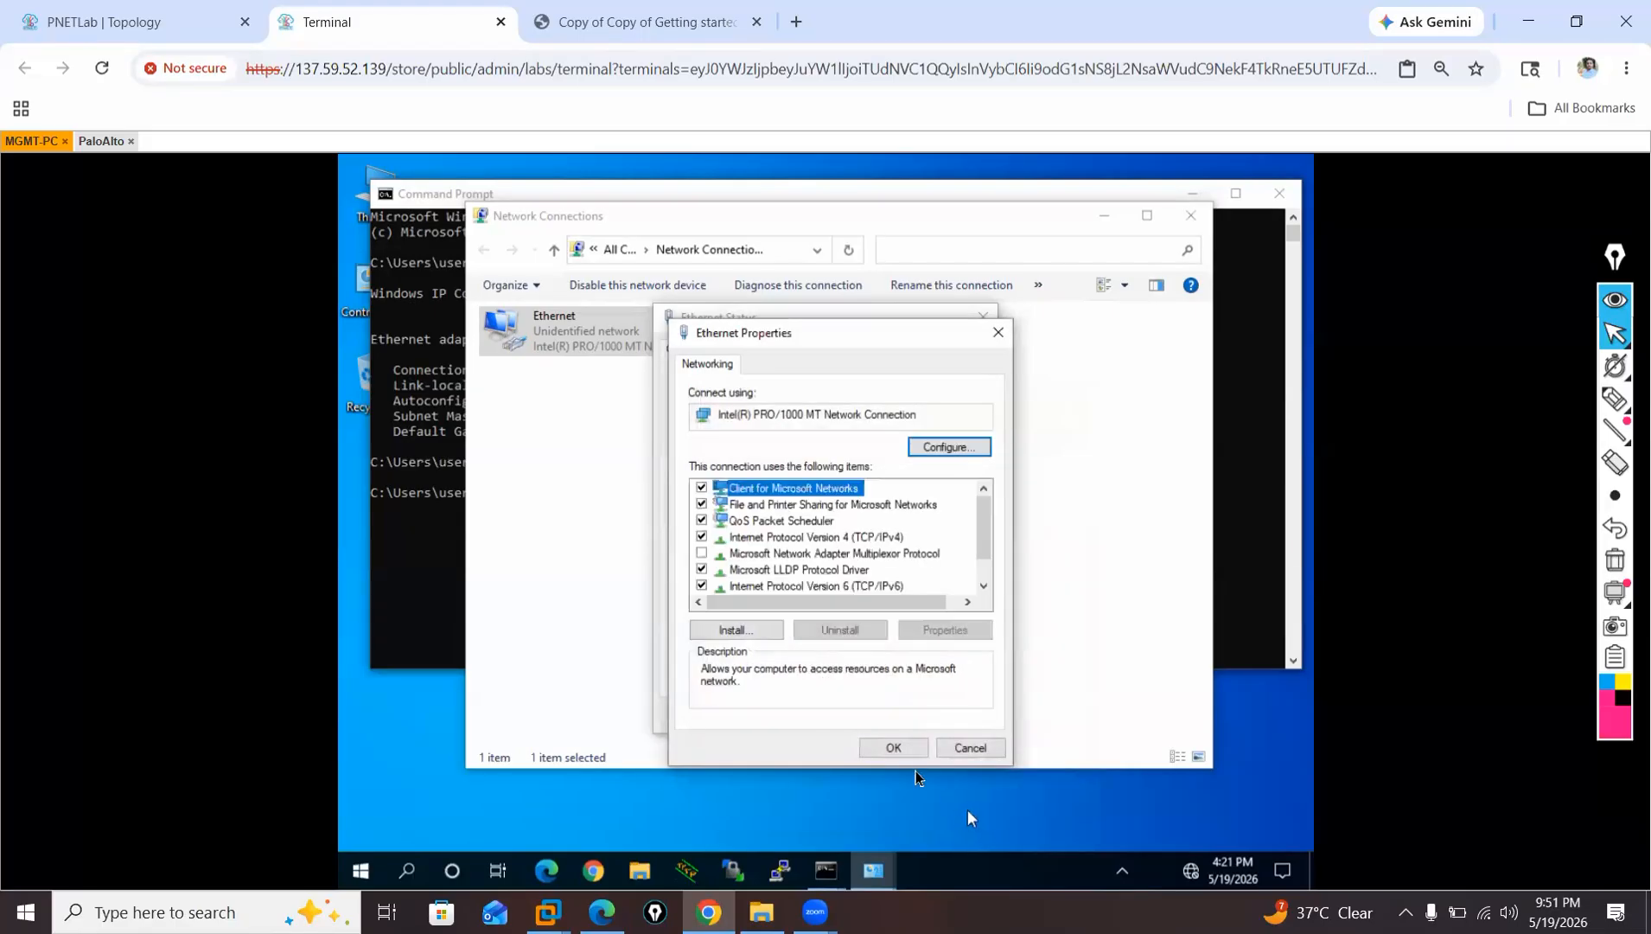
left_click(918, 758)
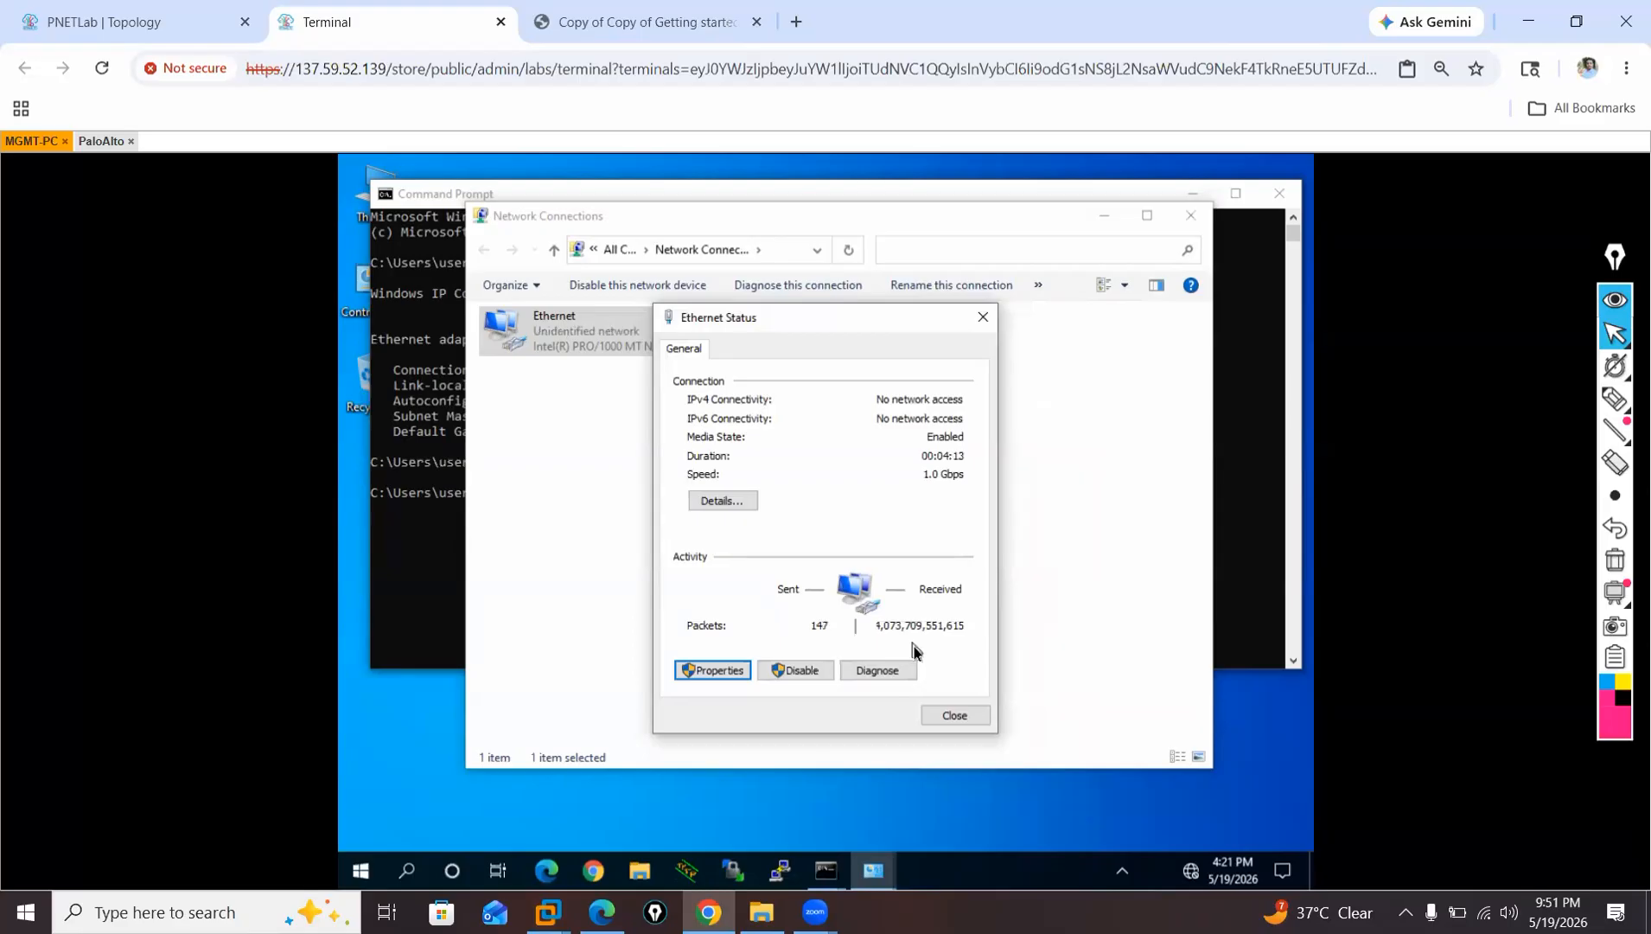
left_click(954, 715)
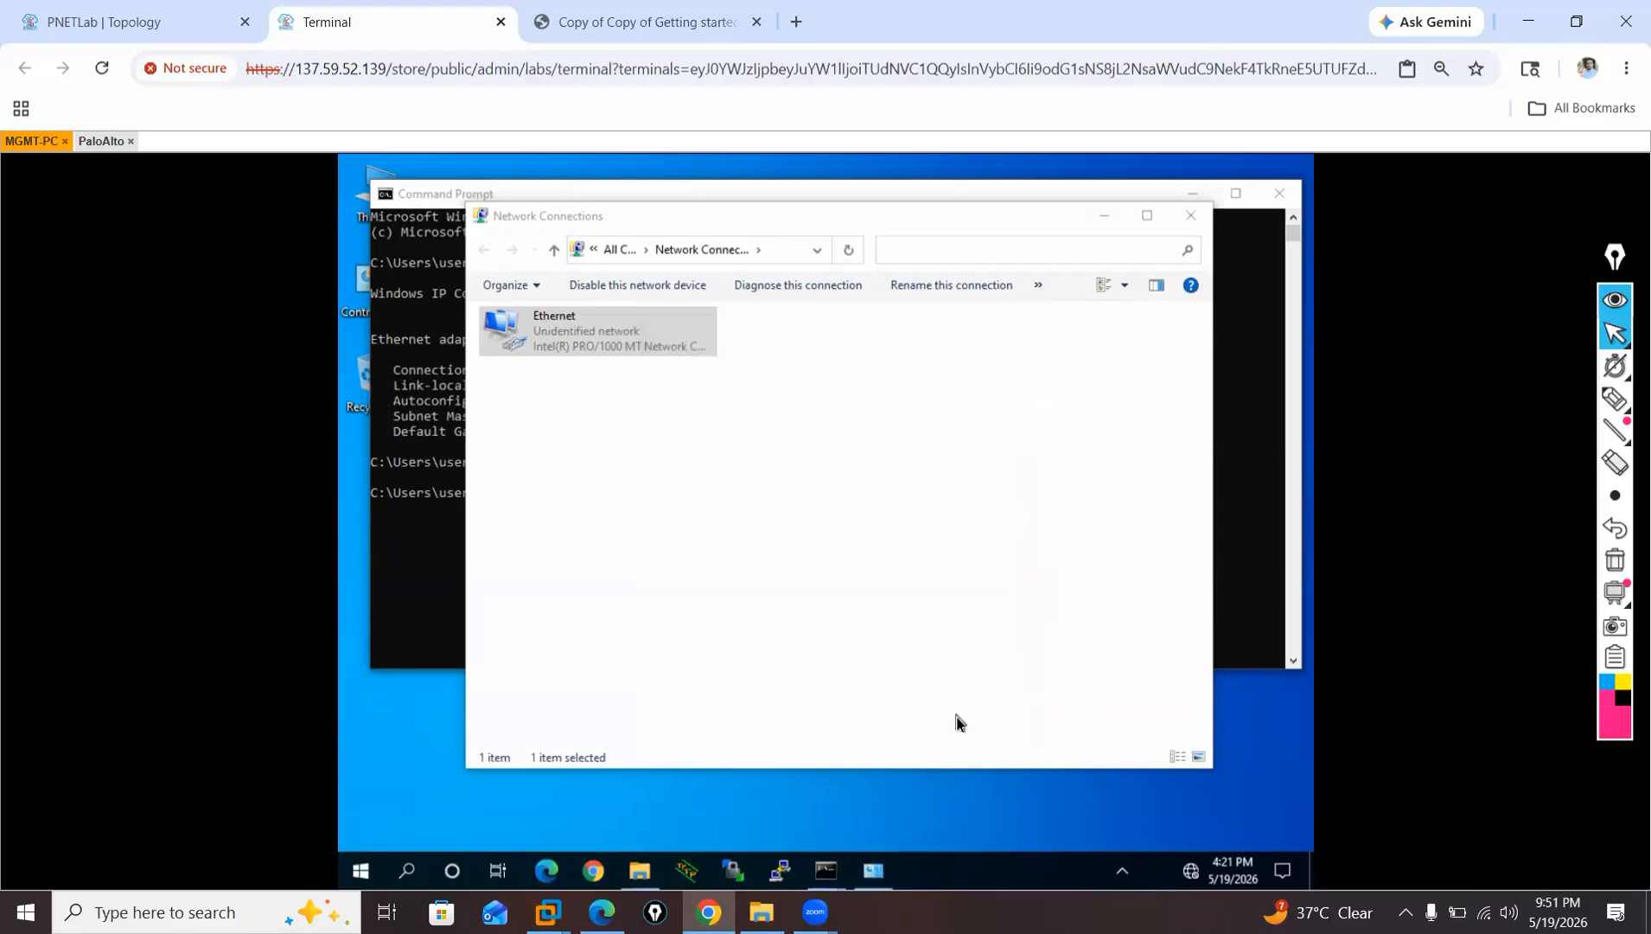
Open the Ethernet connection details on MGMT-PC to check the applied IPv4 settings.
double_click(603, 336)
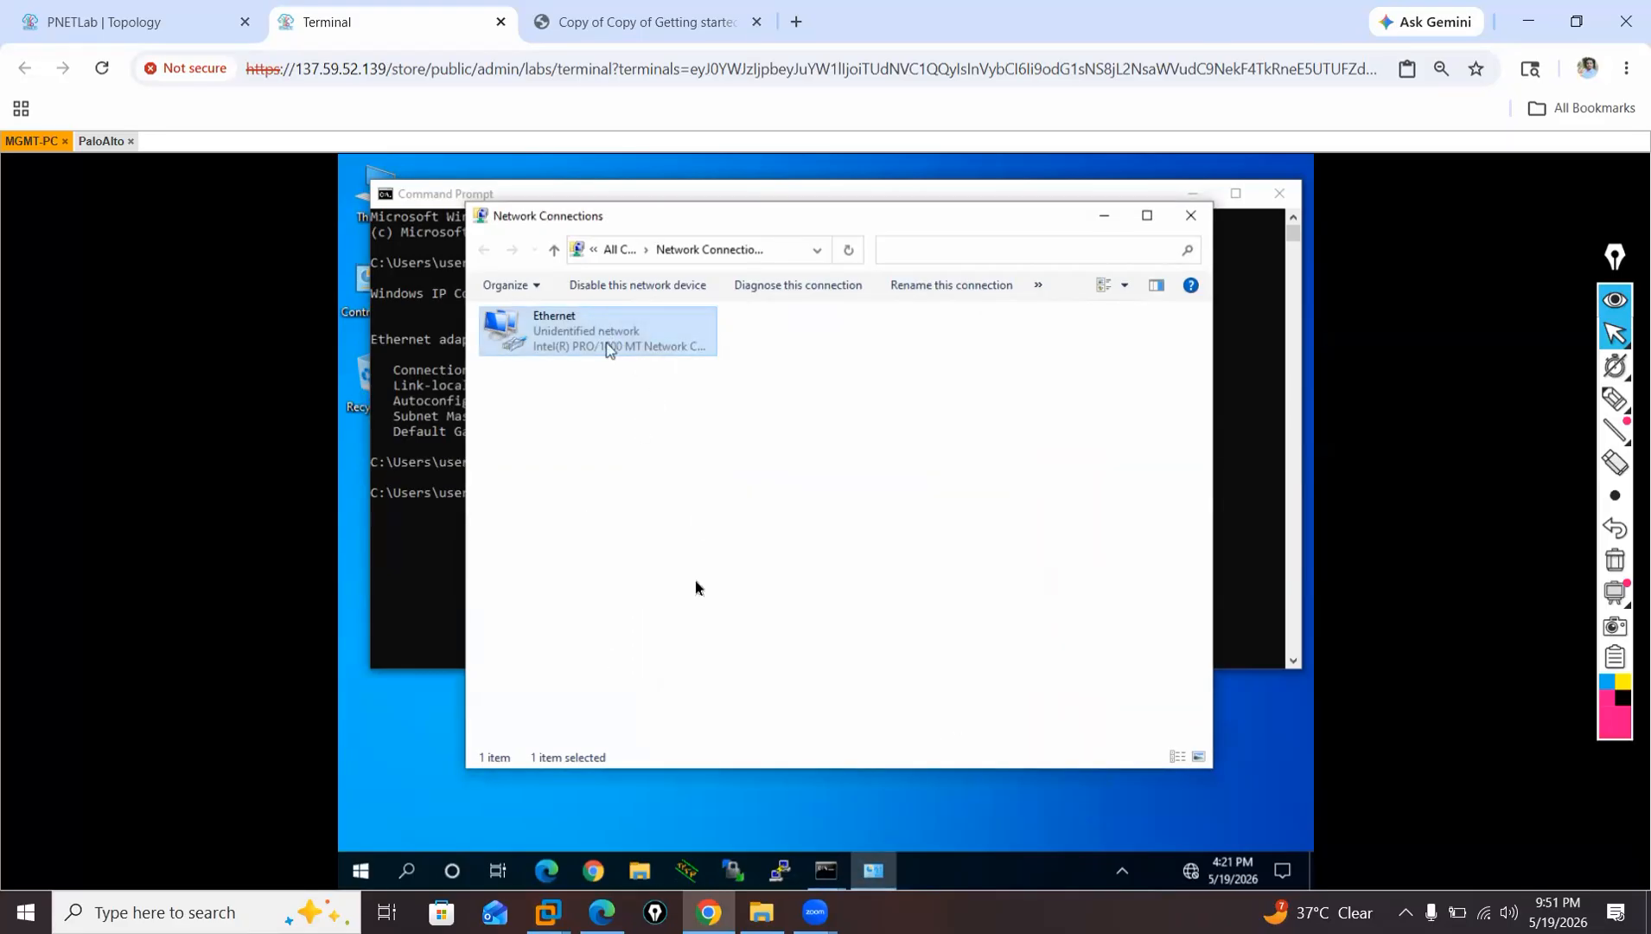
left_click(719, 501)
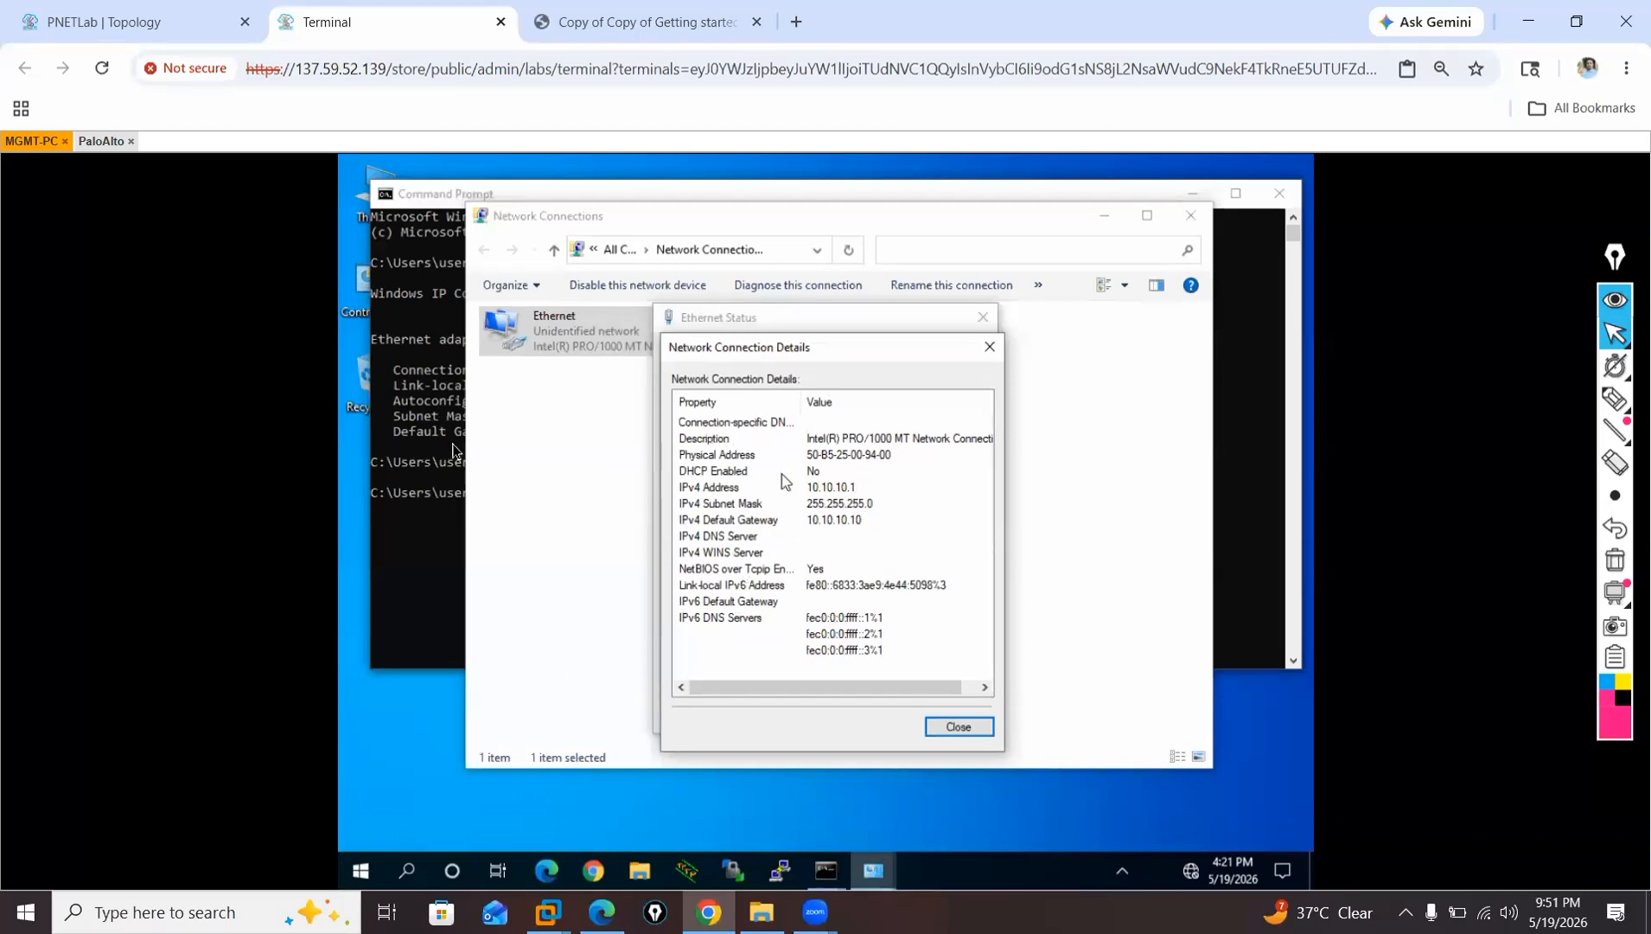
Switch to the PaloAlto console and try to log in as admin.
left_click(102, 141)
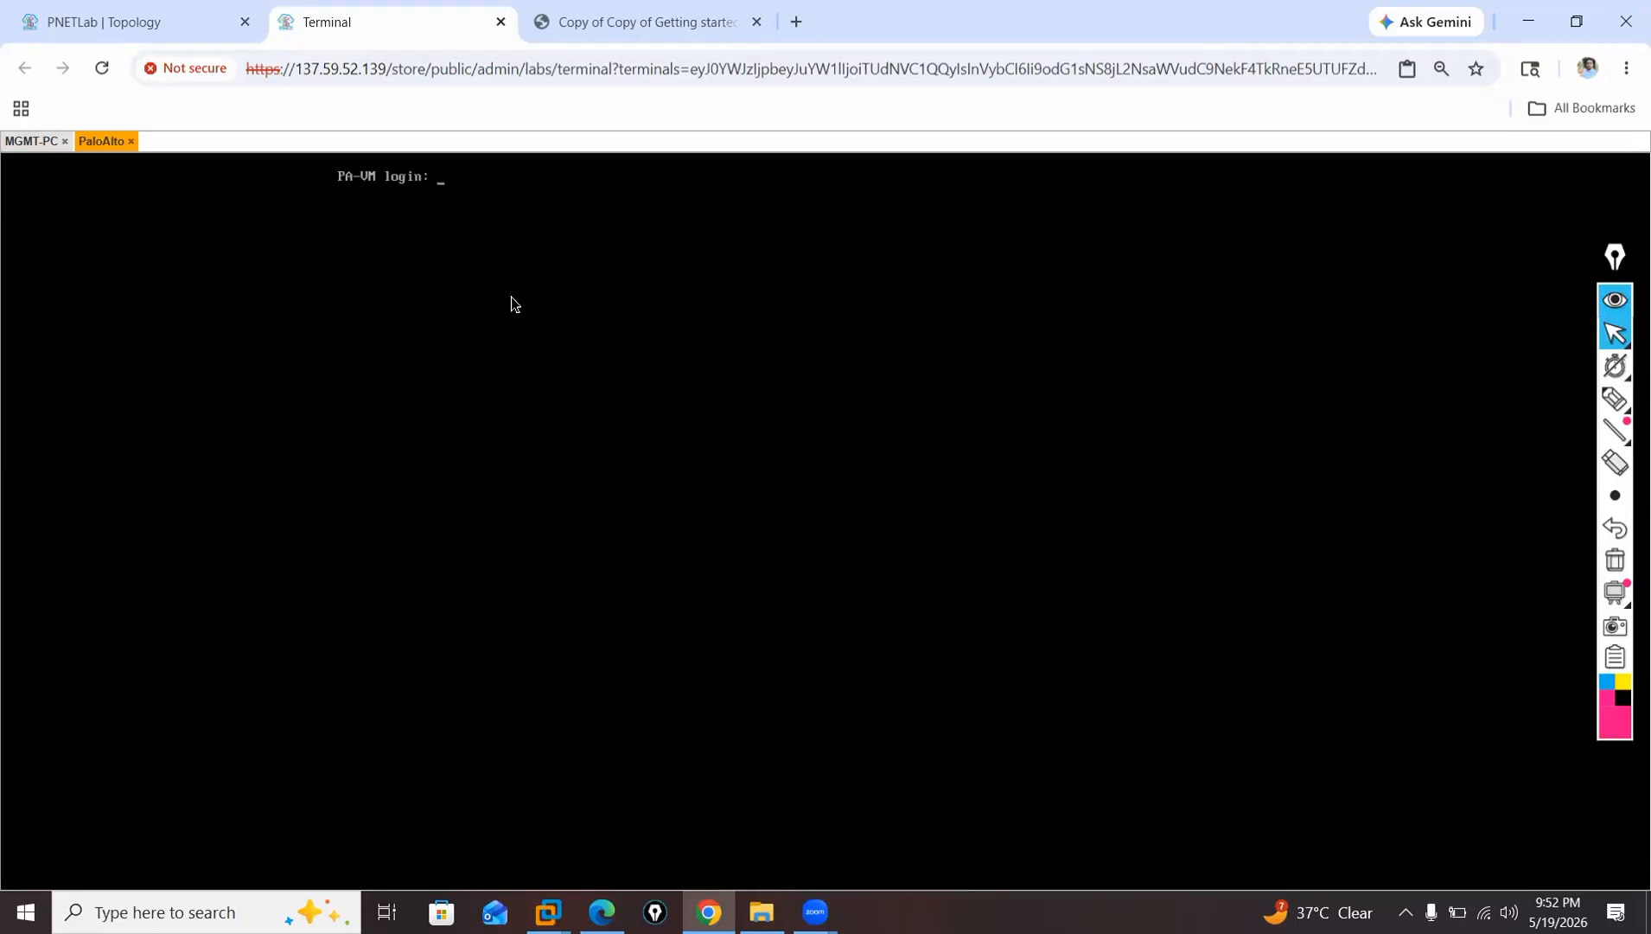
type("admin")
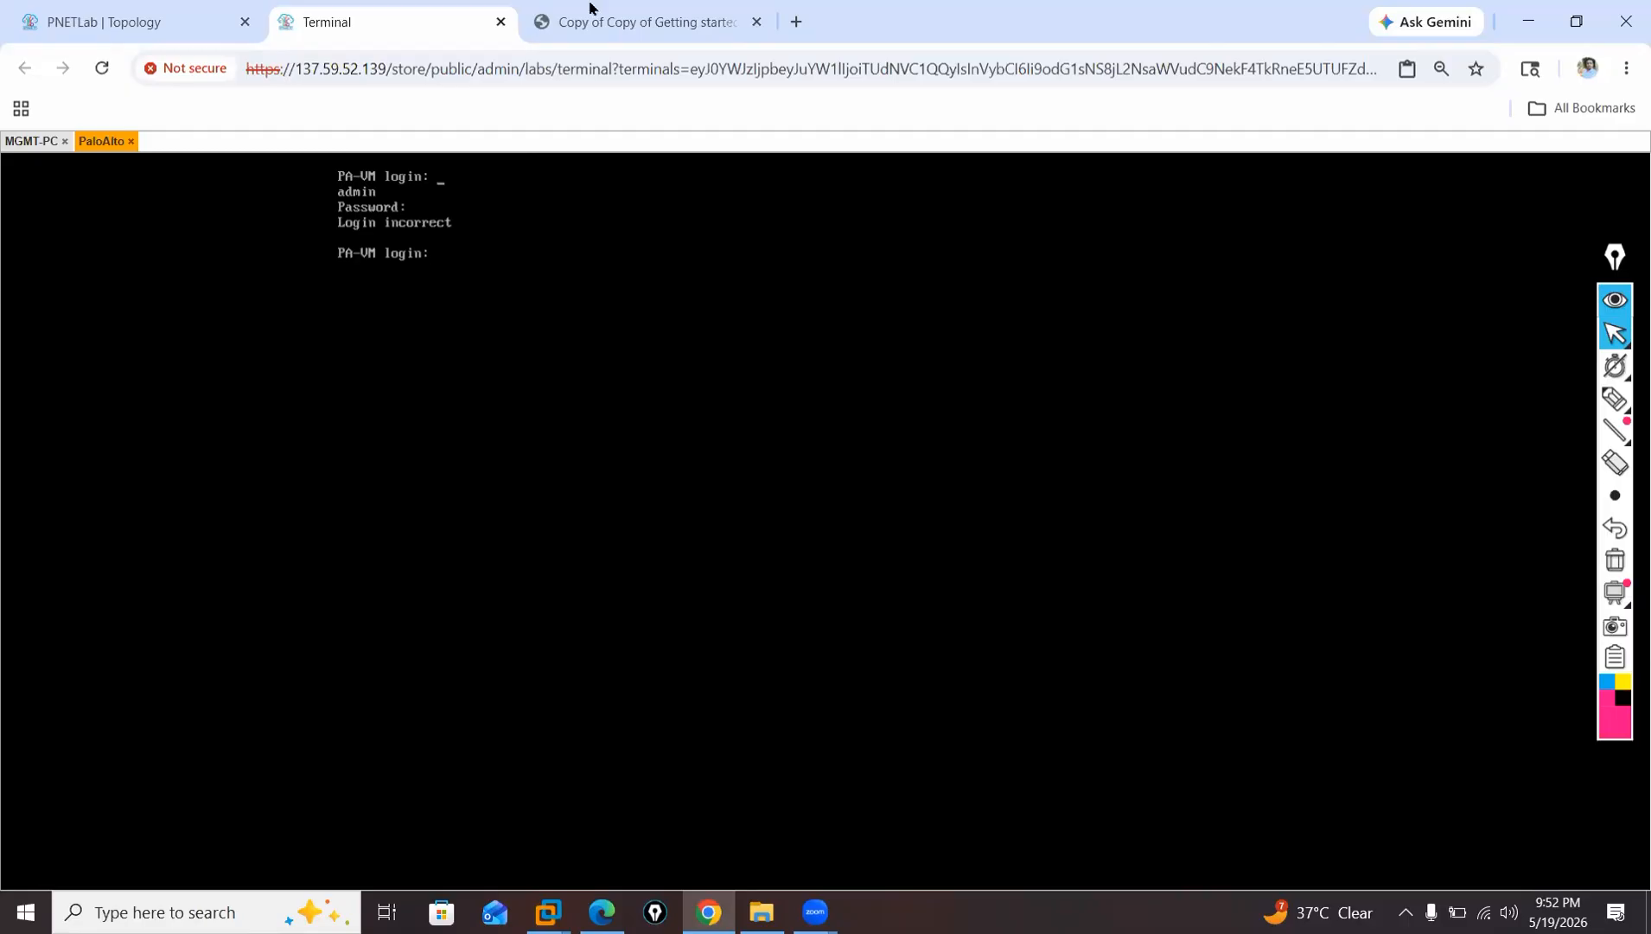
Open the LAN-PC console from the topology and sign in to Windows with the account password.
left_click(85, 24)
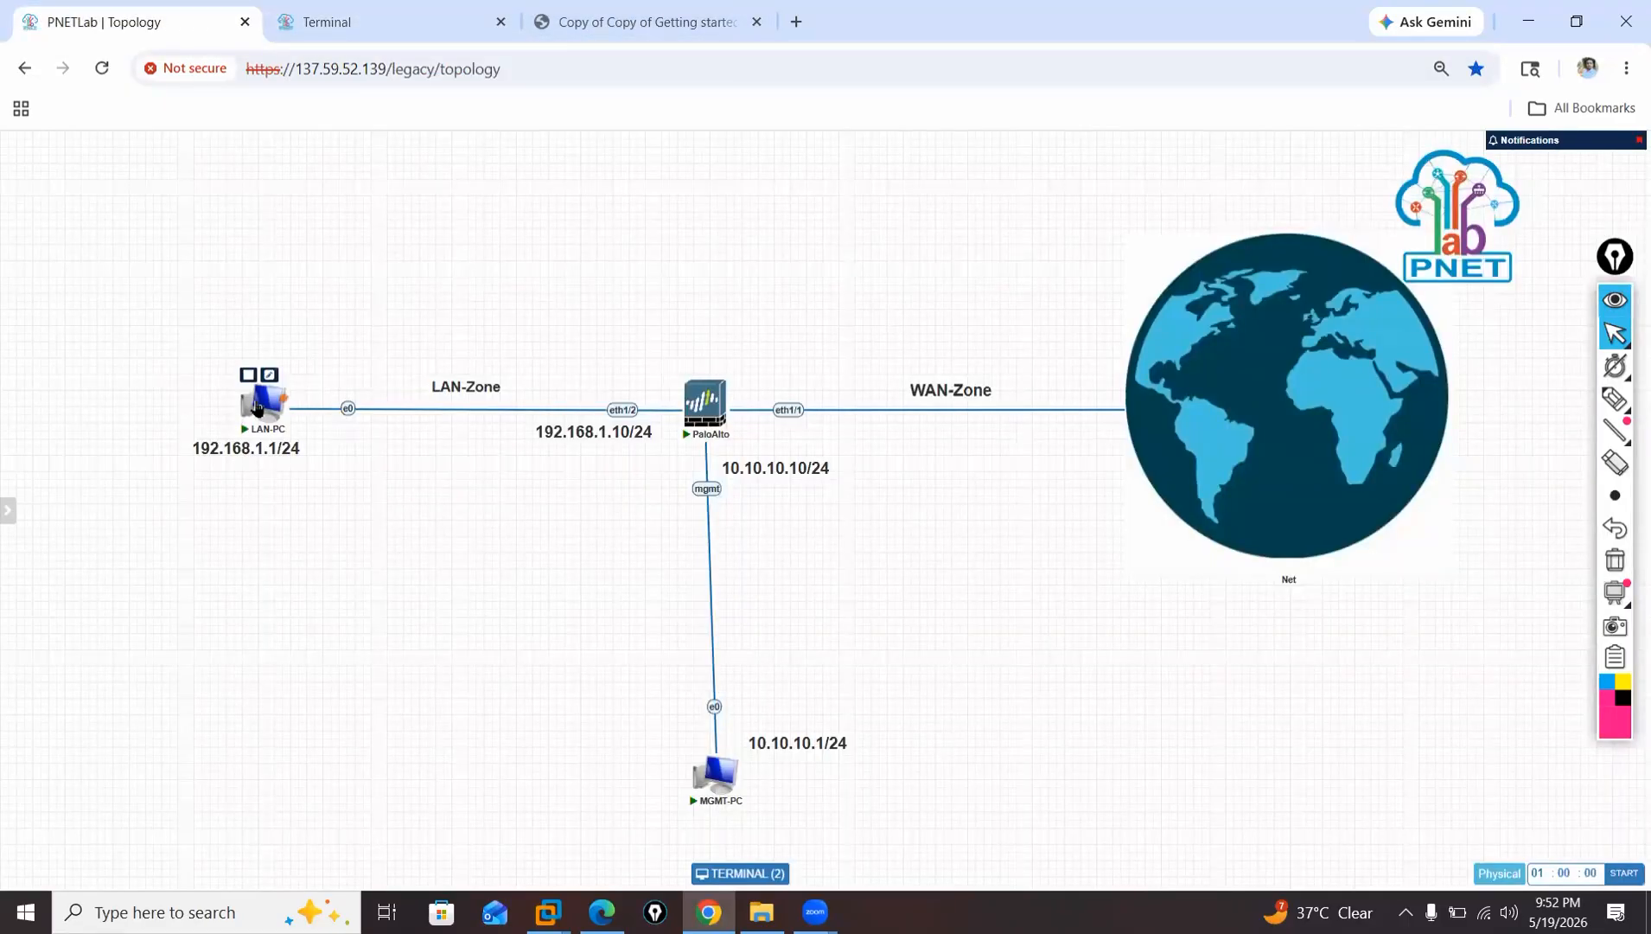
left_click(257, 408)
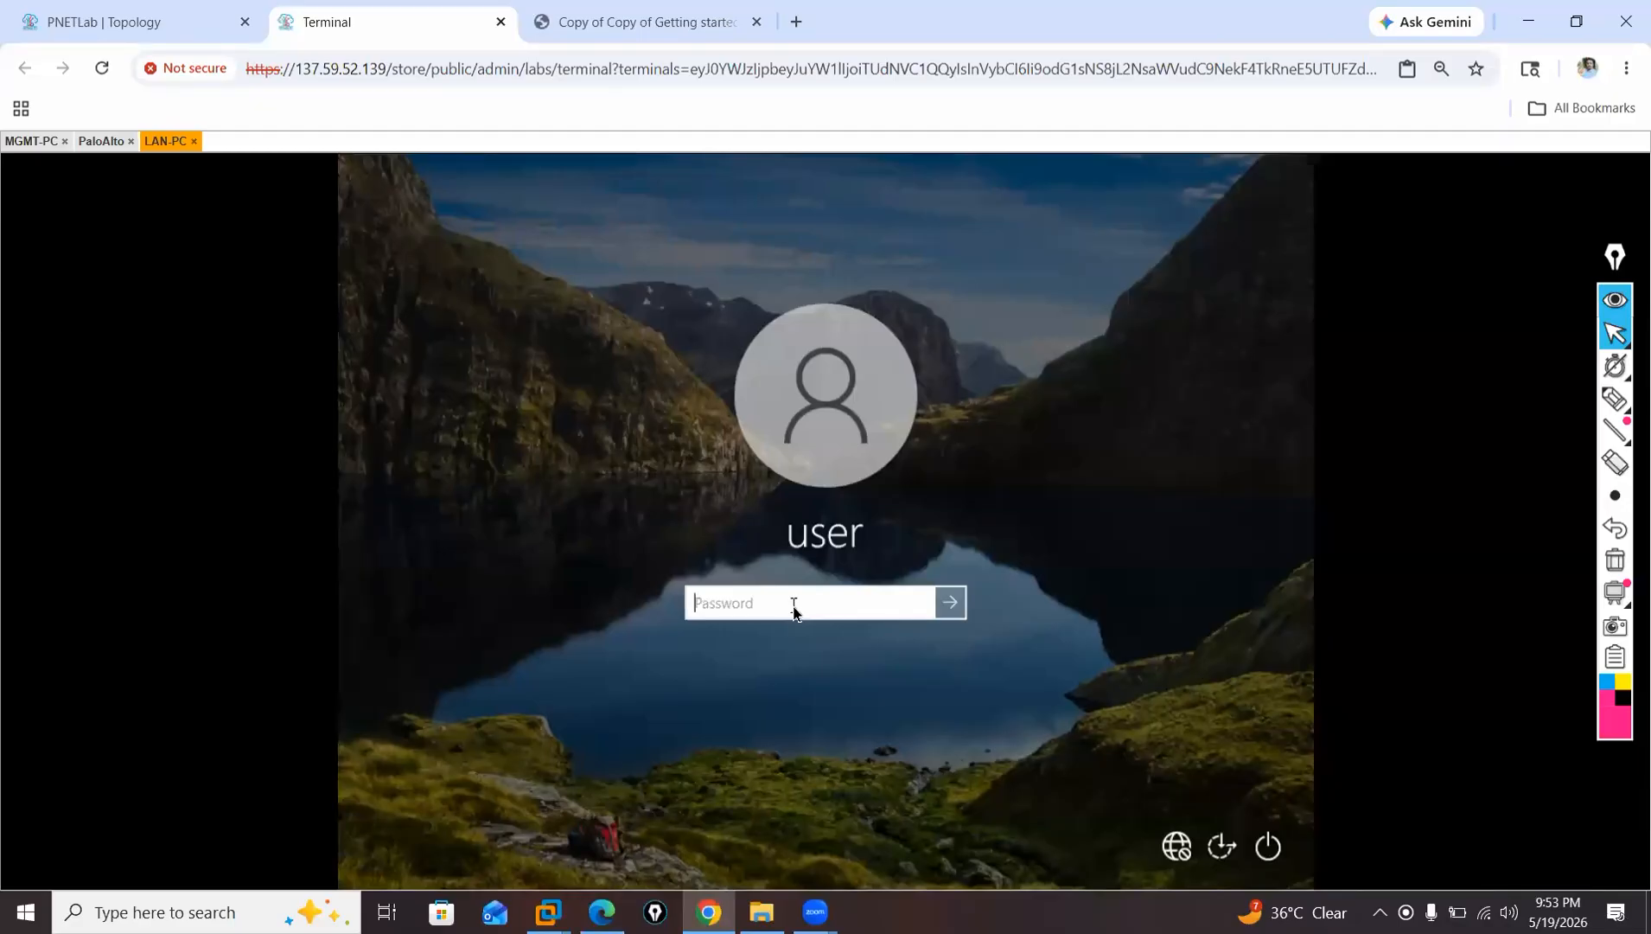
type("•••••••")
key("Return")
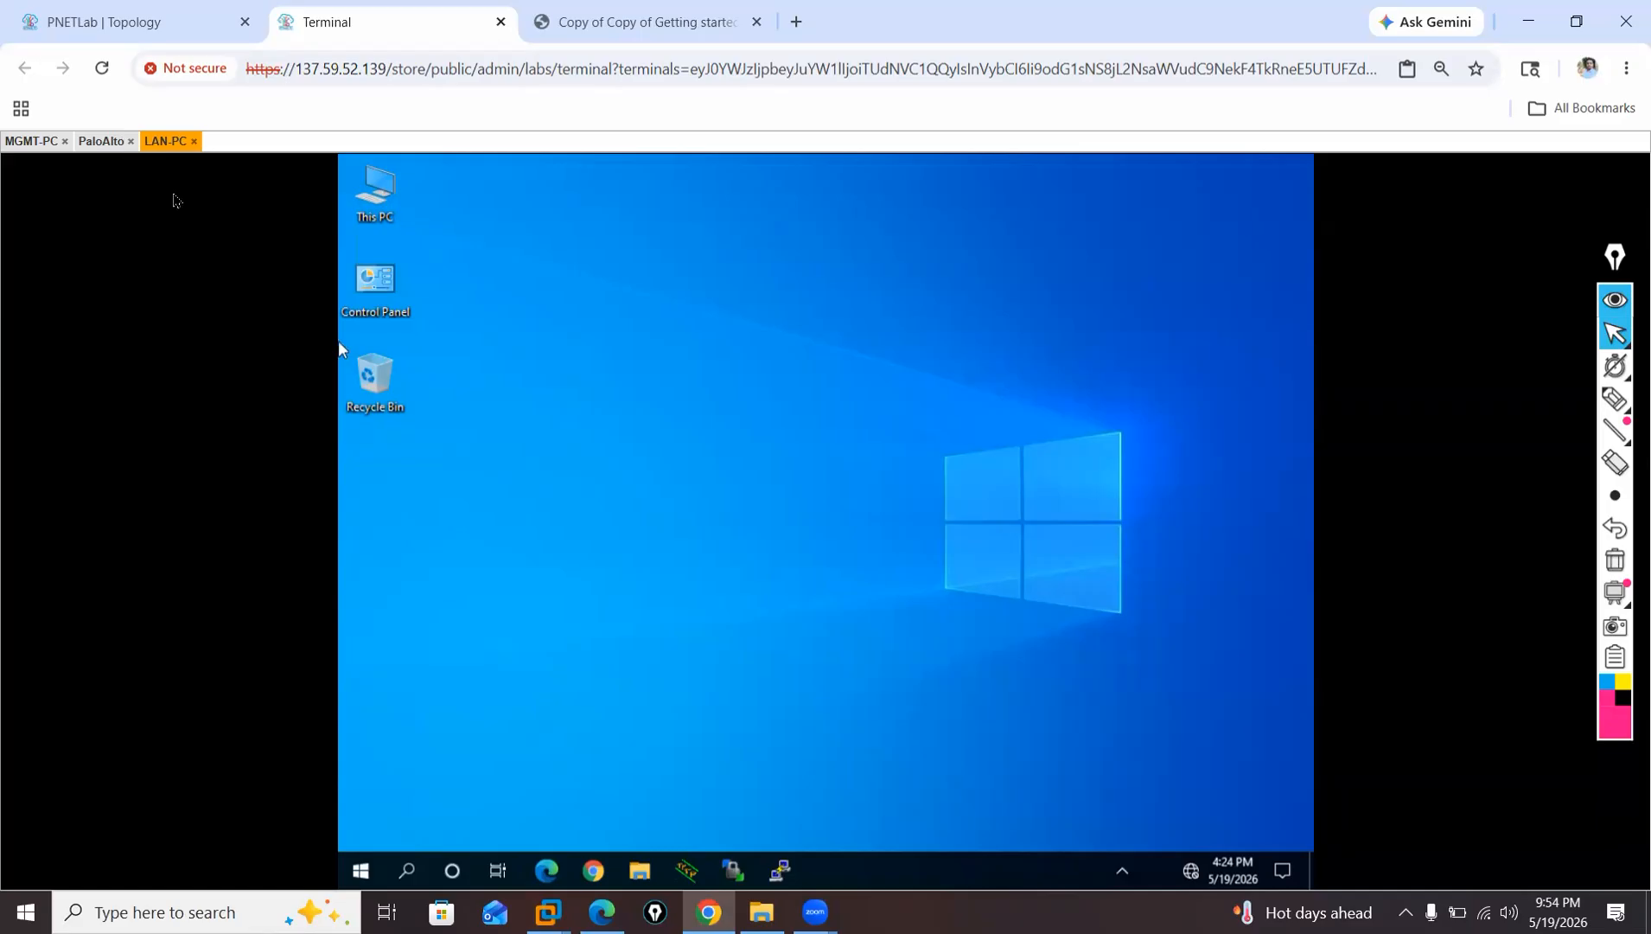
Search for ncpa.cpl on LAN-PC and open Network Connections.
left_click(407, 871)
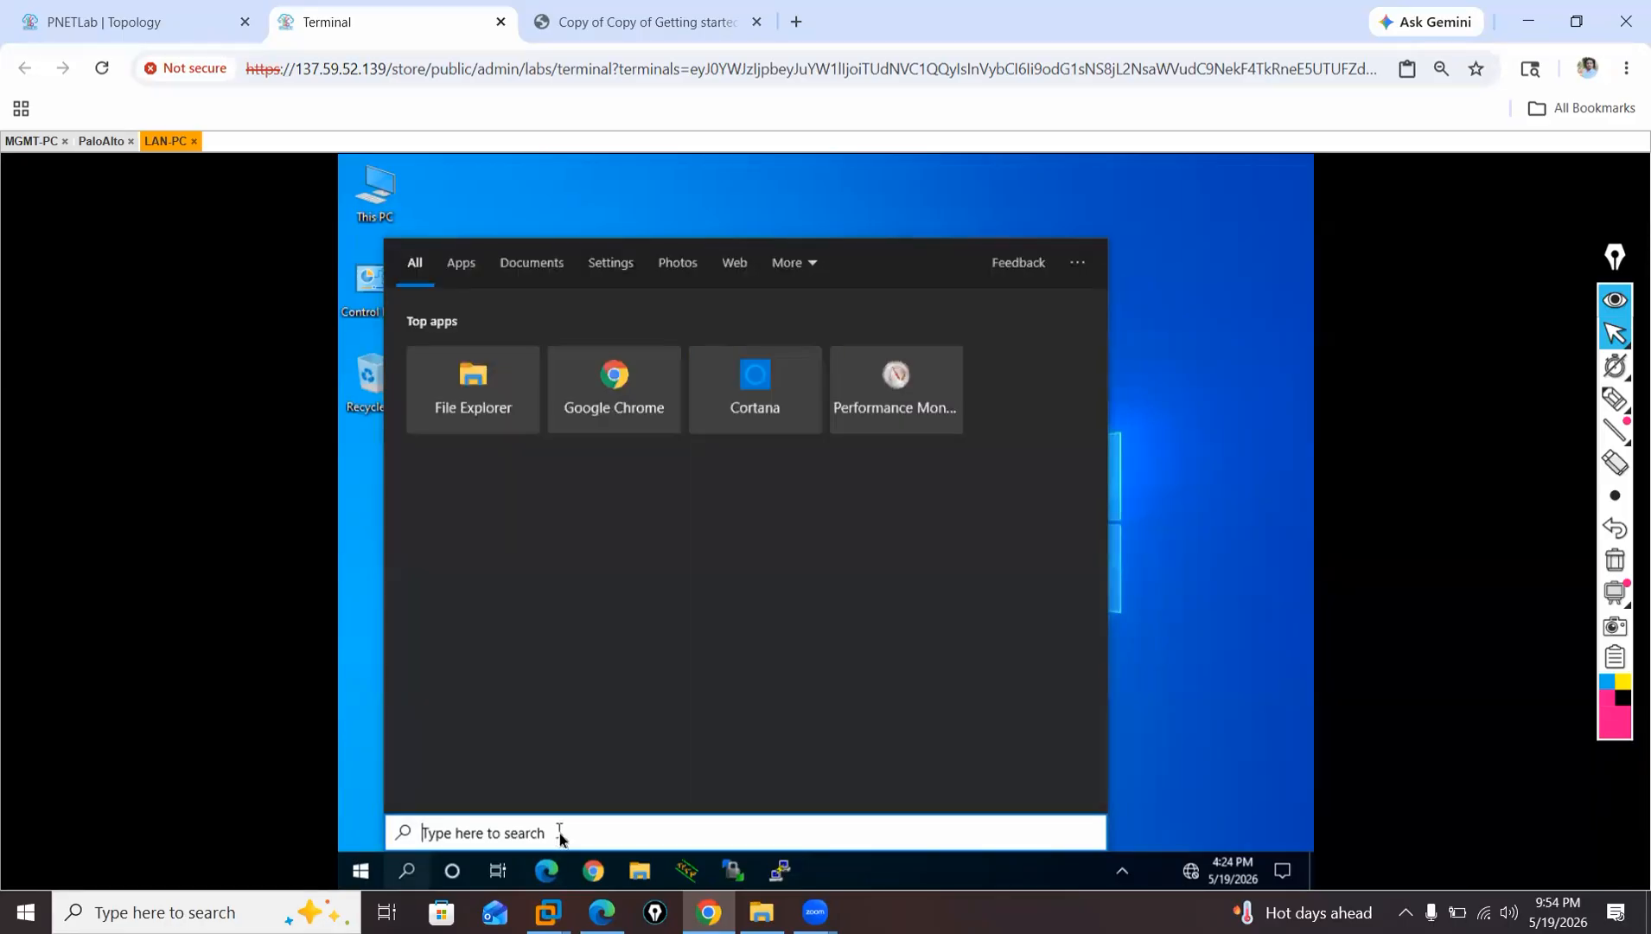
type("ncpa.cpl")
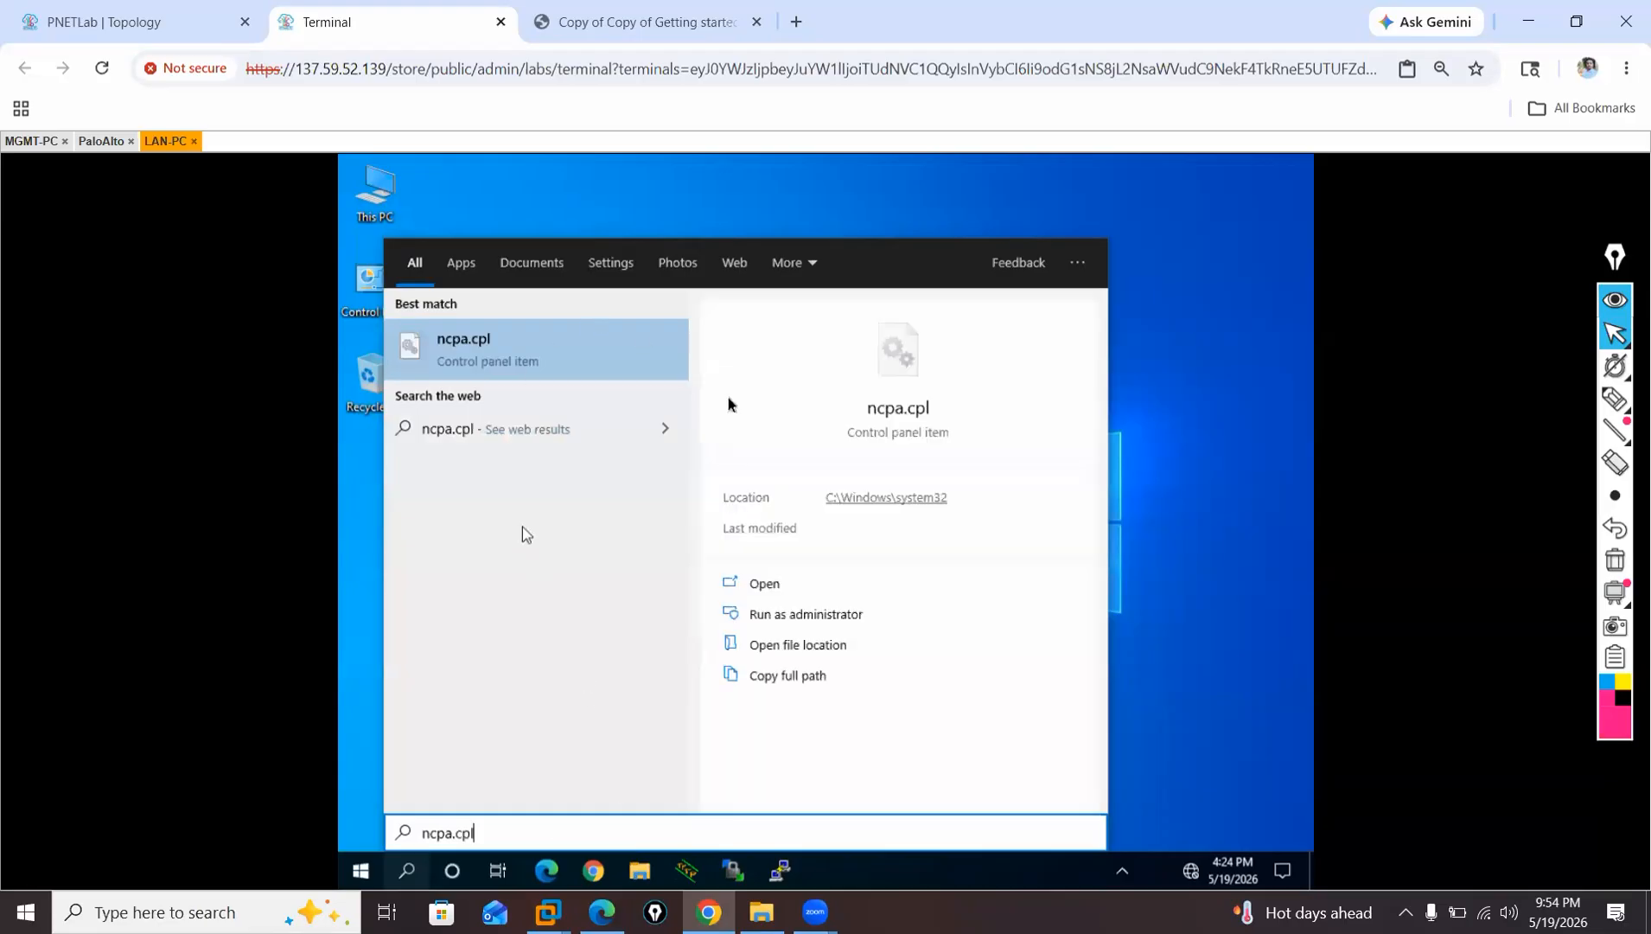
left_click(561, 349)
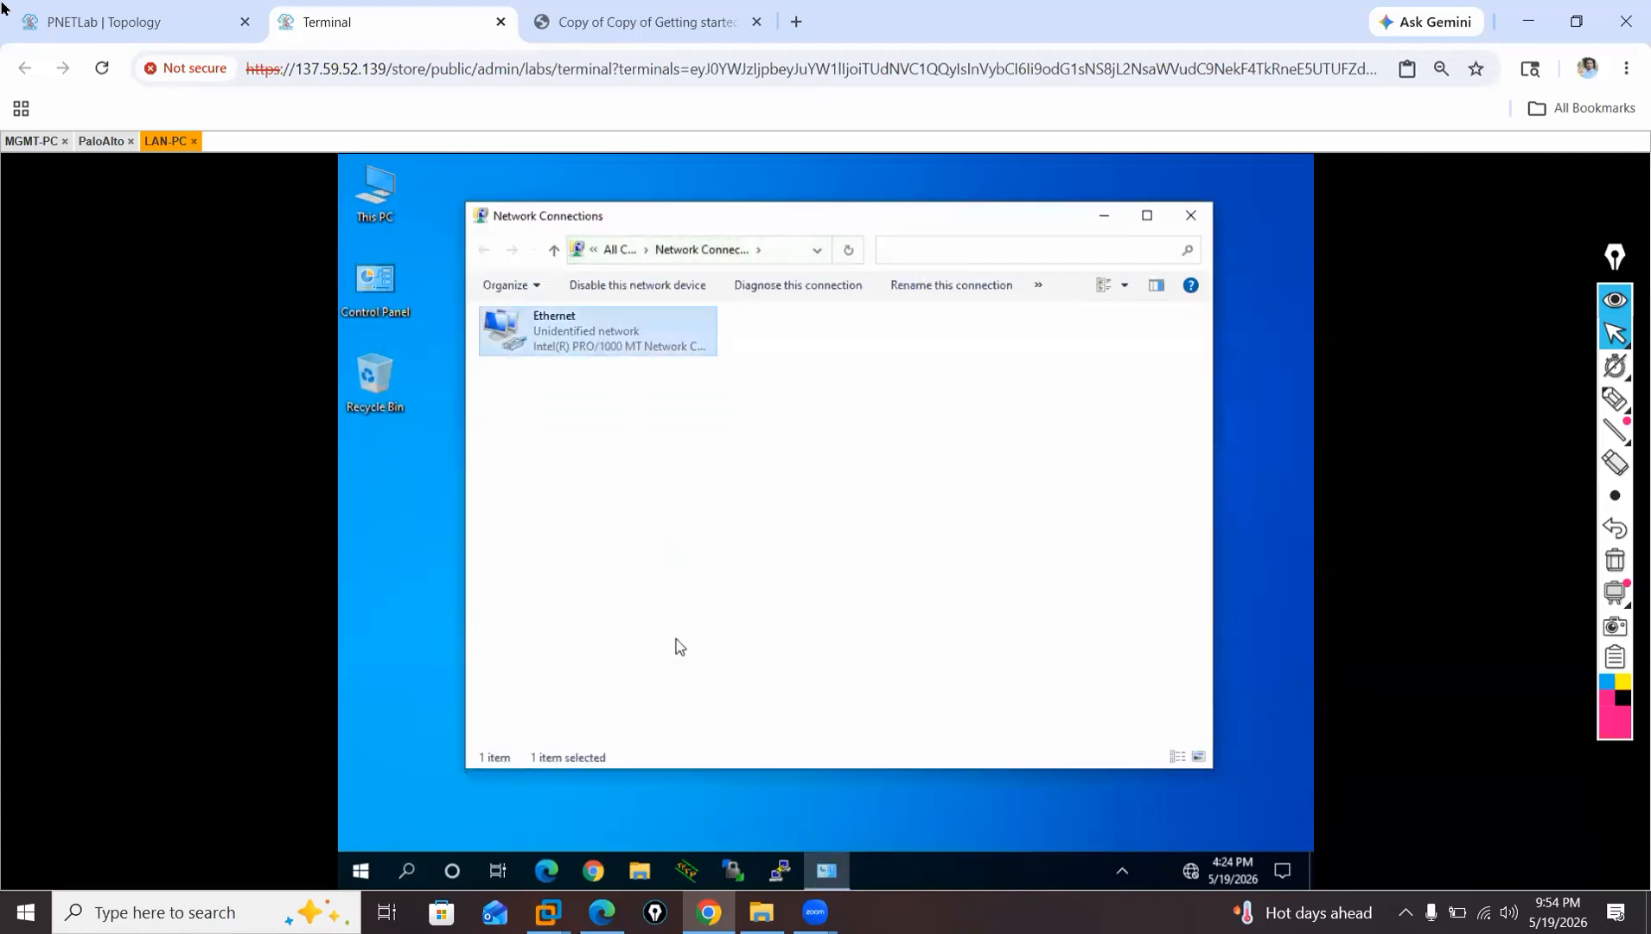
Open the IPv4 properties of LAN-PC's Ethernet adapter and assign the static IP address 192.168.1.1 according to the topology label.
left_click(52, 21)
left_click_drag(295, 391, 257, 410)
left_click(371, 22)
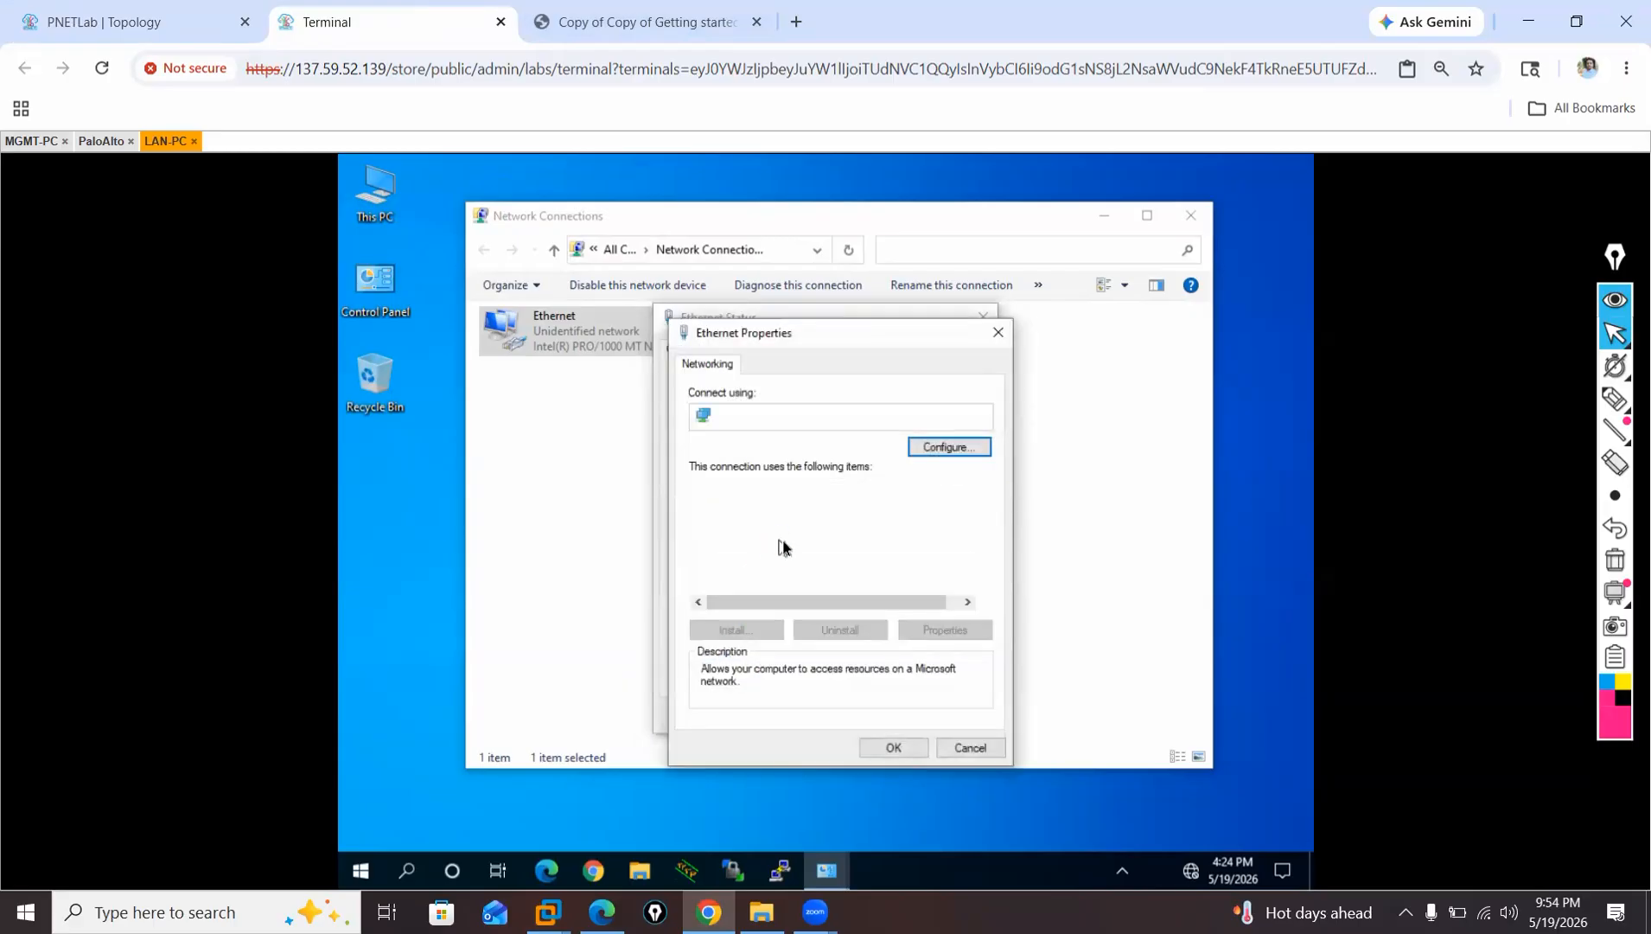
left_click(786, 537)
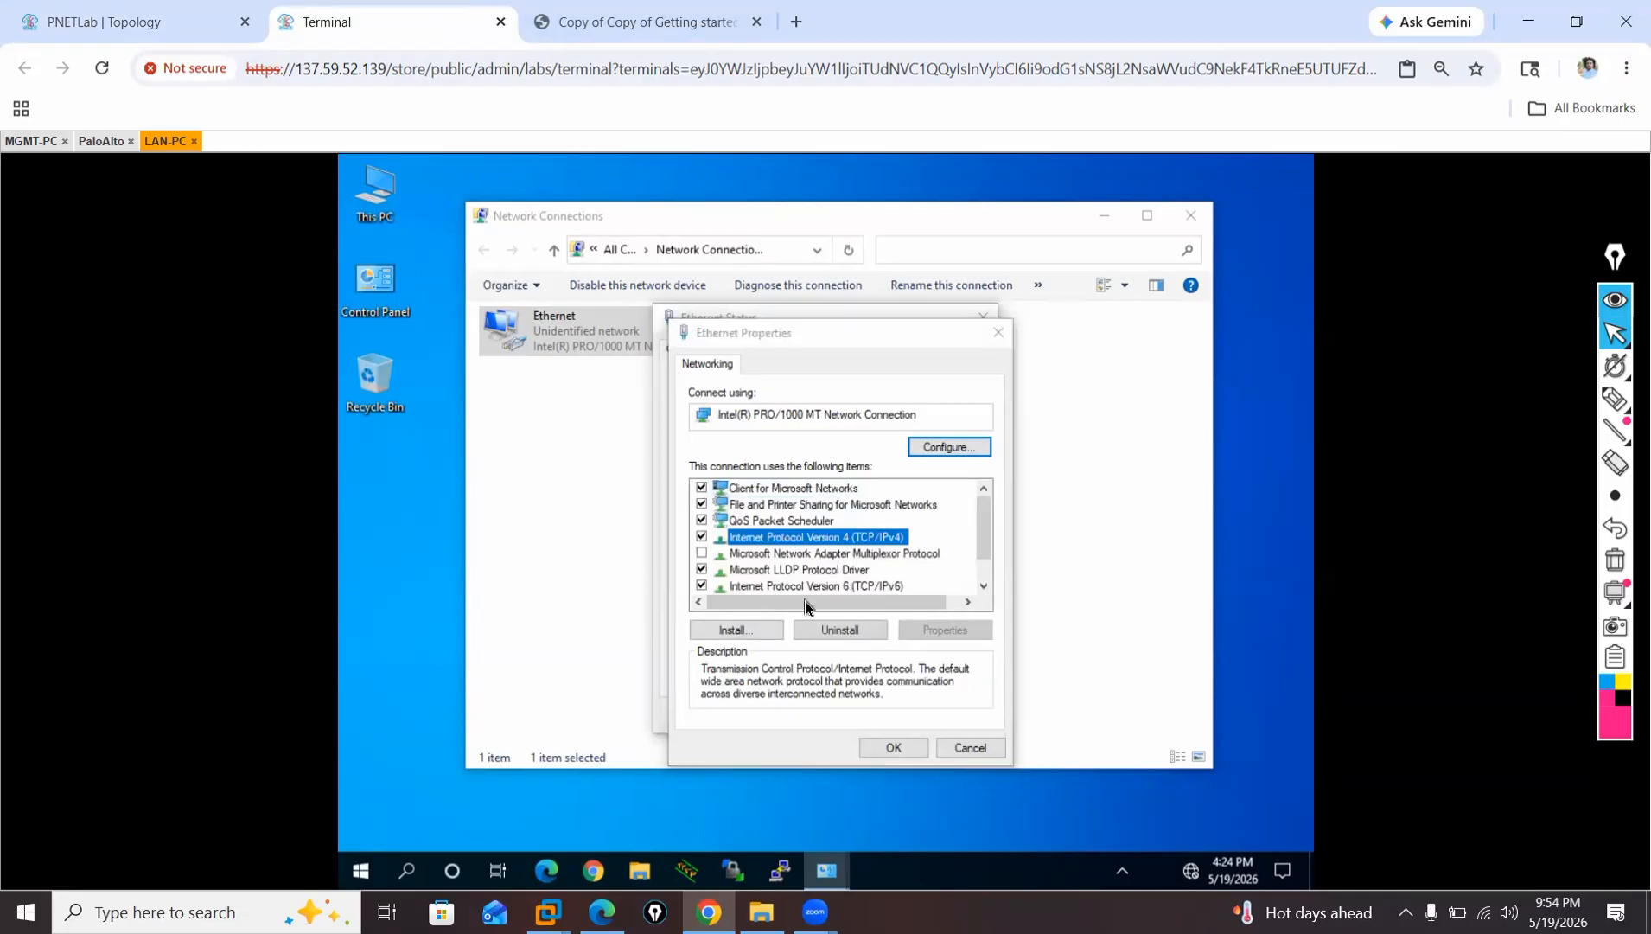
left_click(787, 545)
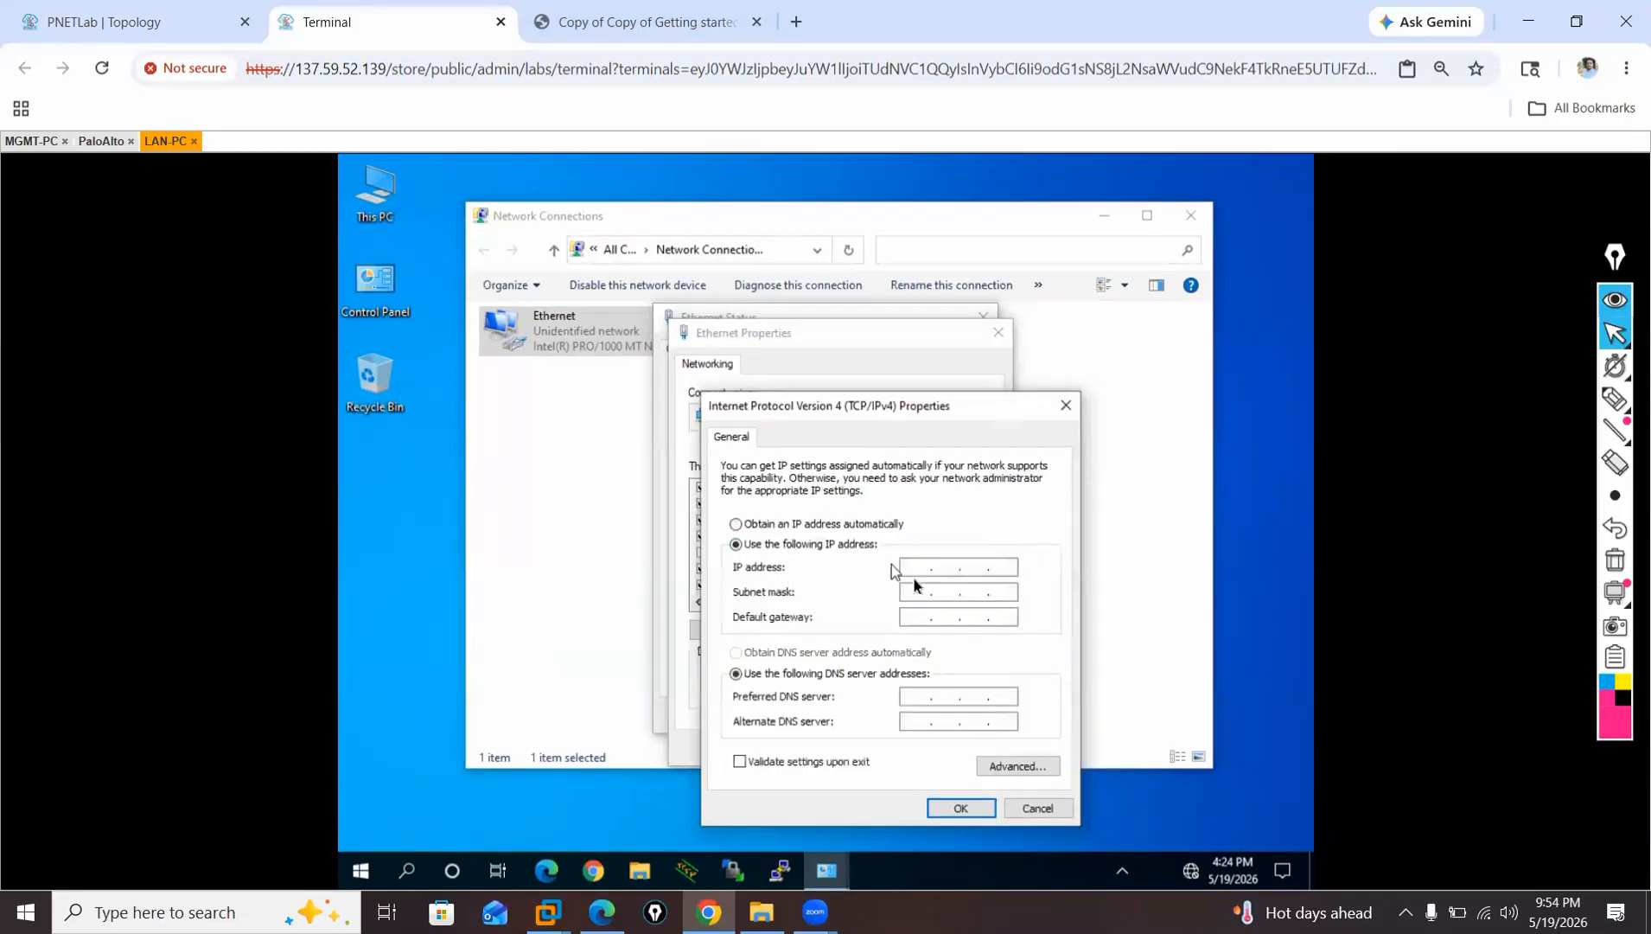
left_click(916, 568)
type("192 . 168 . 1 . 1")
left_click(104, 22)
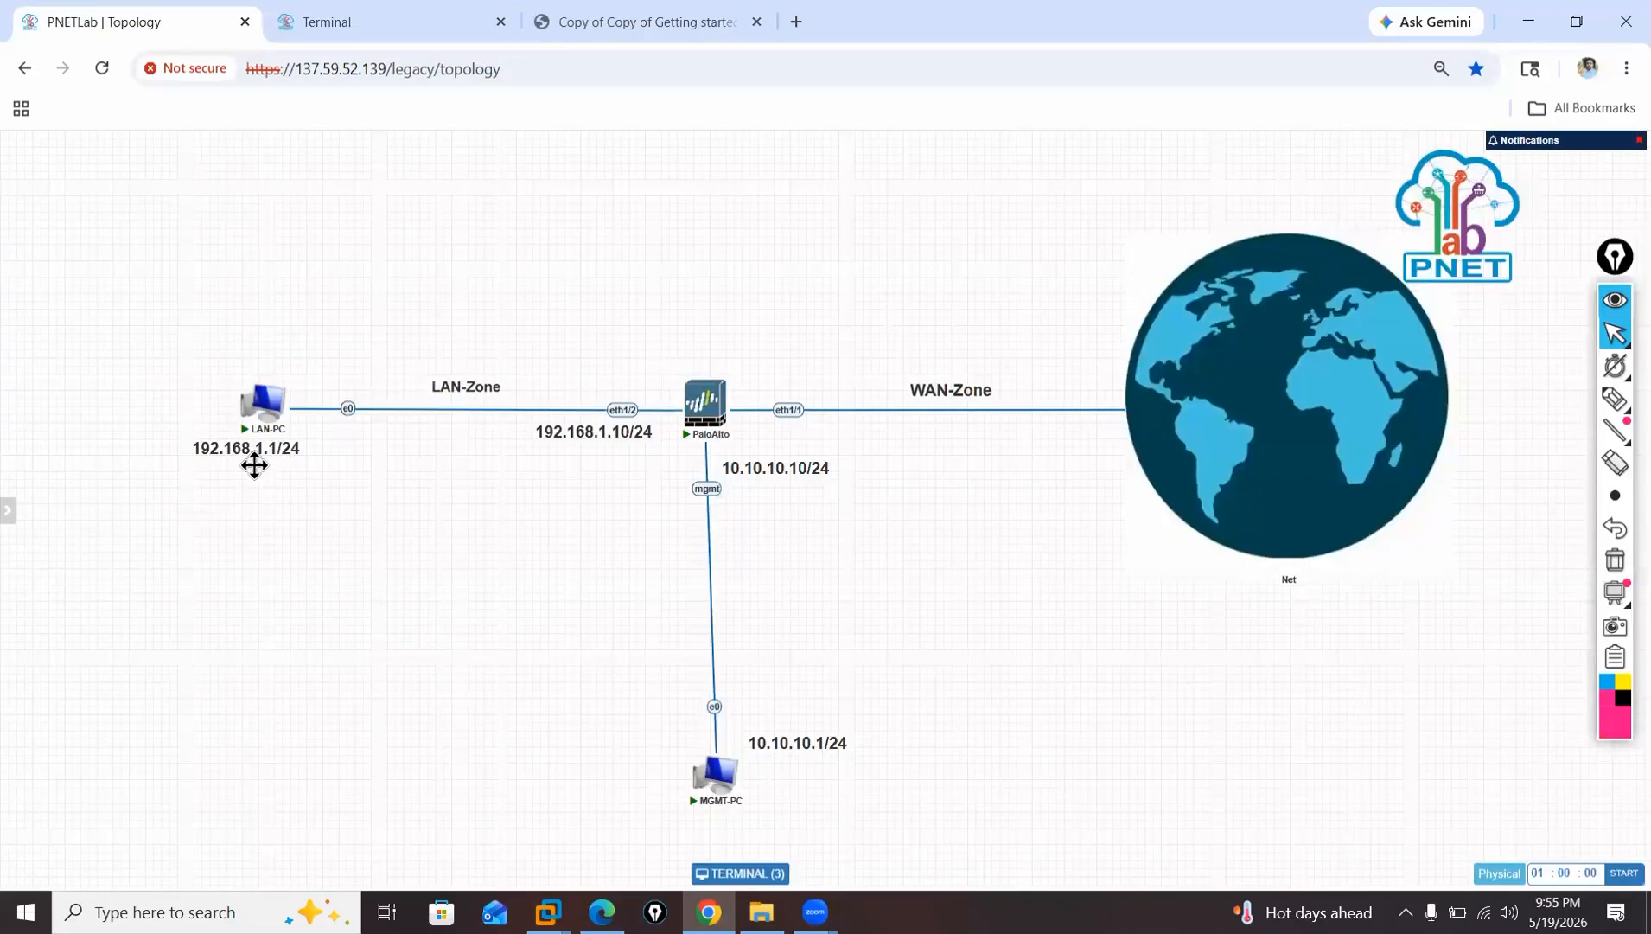
left_click(402, 25)
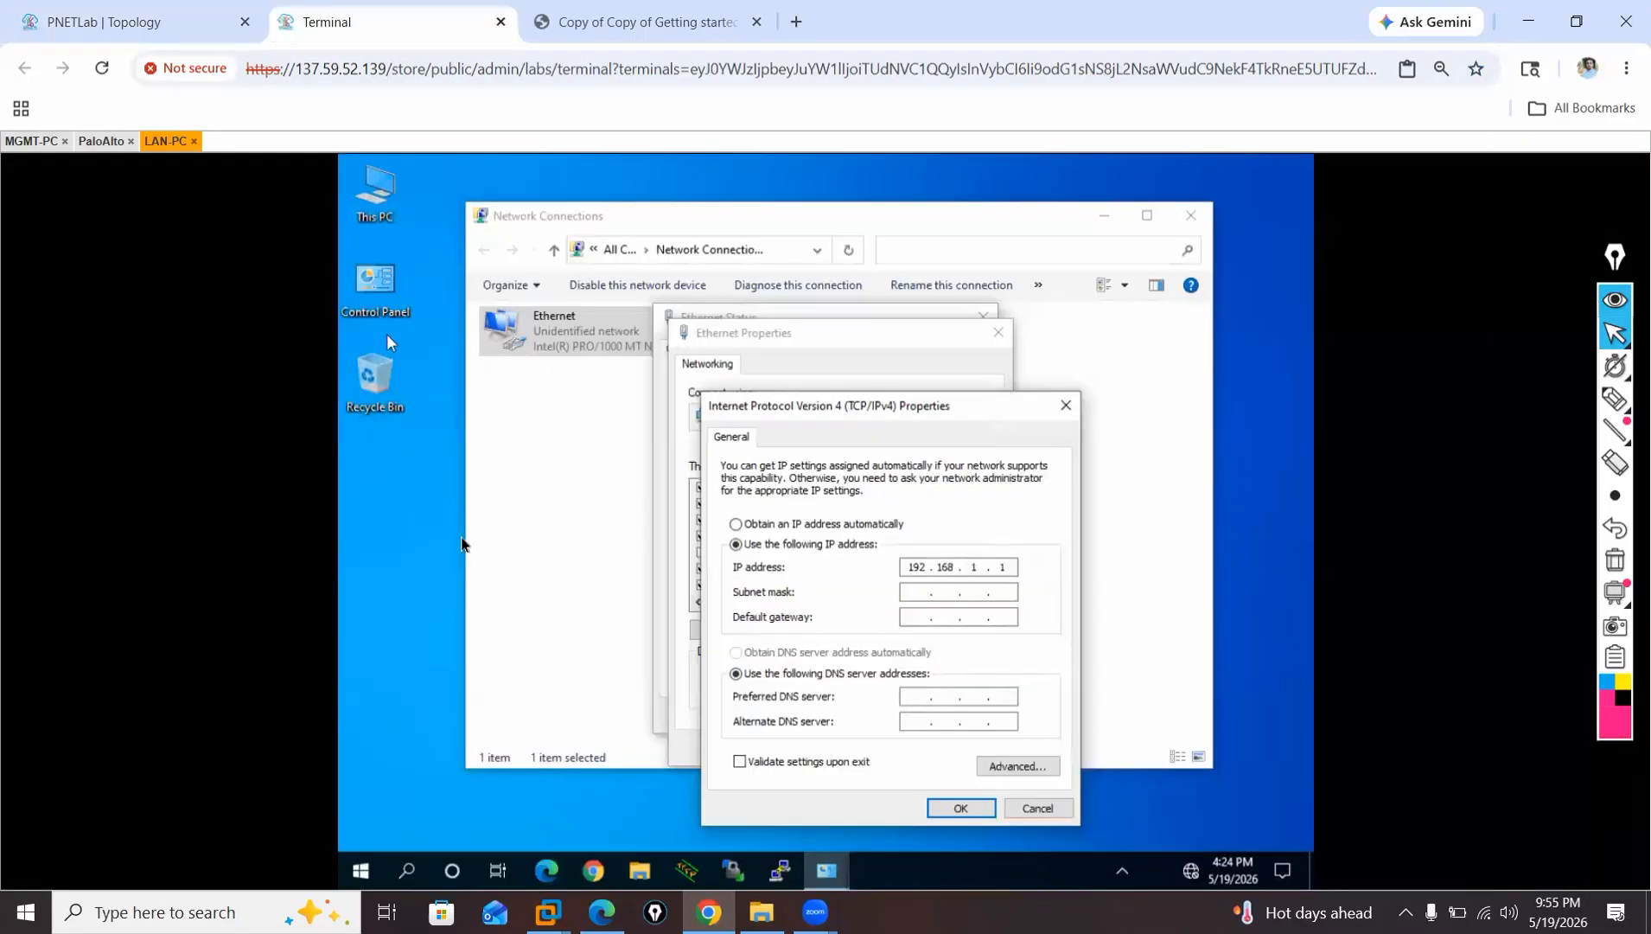
Set LAN-PC's subnet mask to 255.255.255.0, default gateway to 192.168.1.10 and preferred DNS server to 8.8.8.8, and apply the adapter settings.
left_click(913, 591)
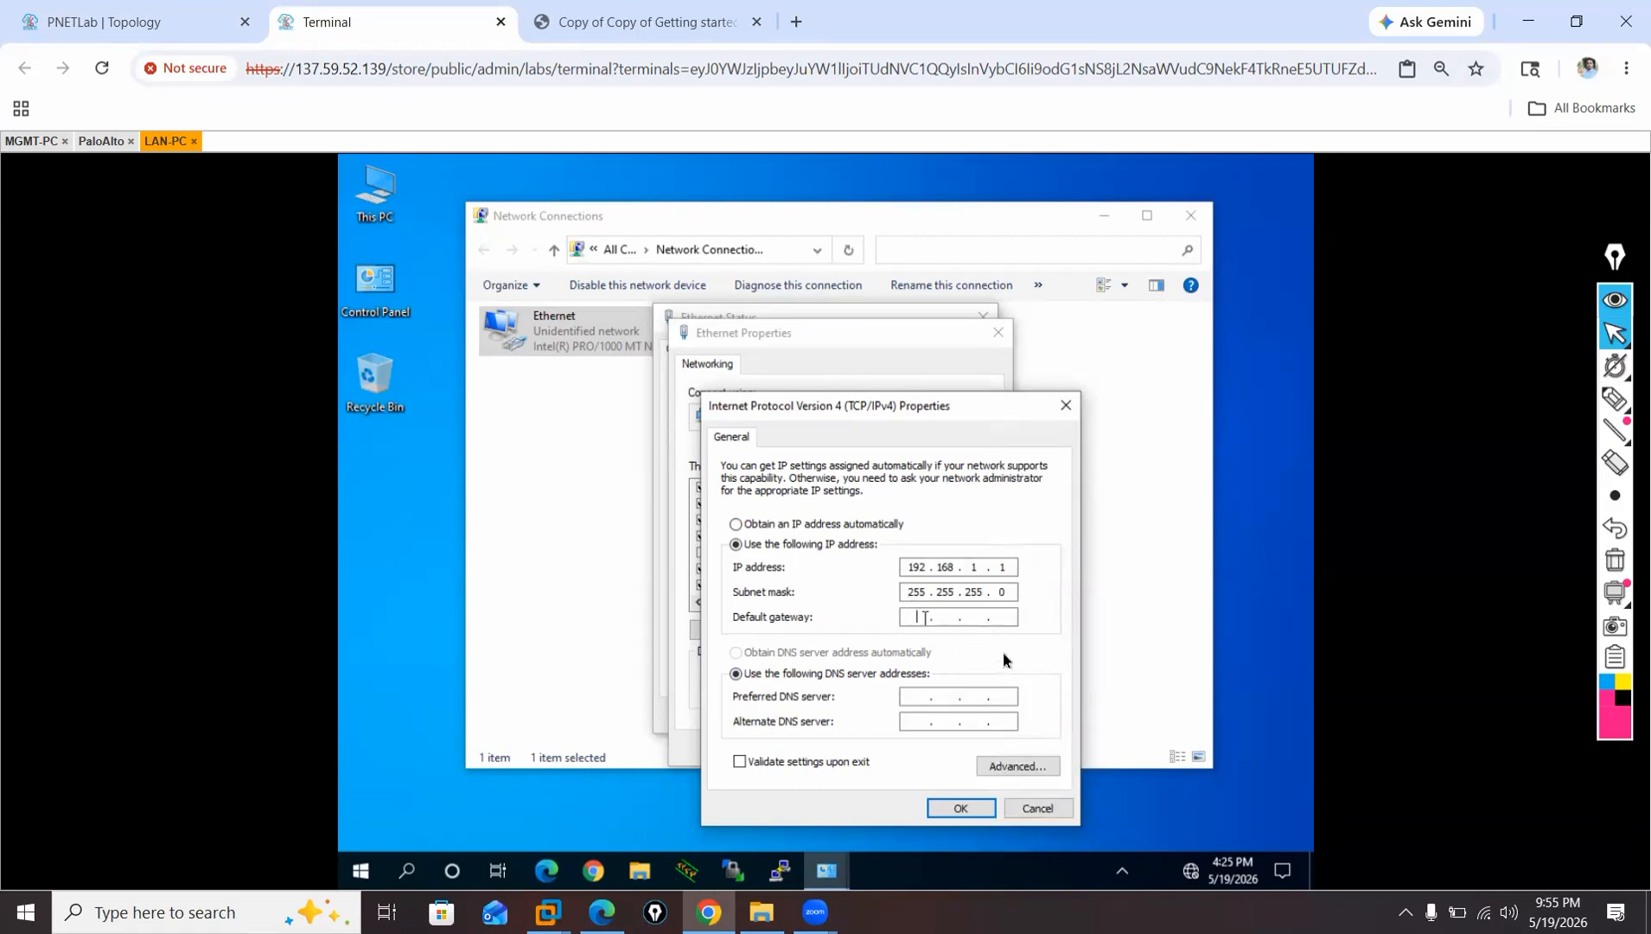
type("192.168.")
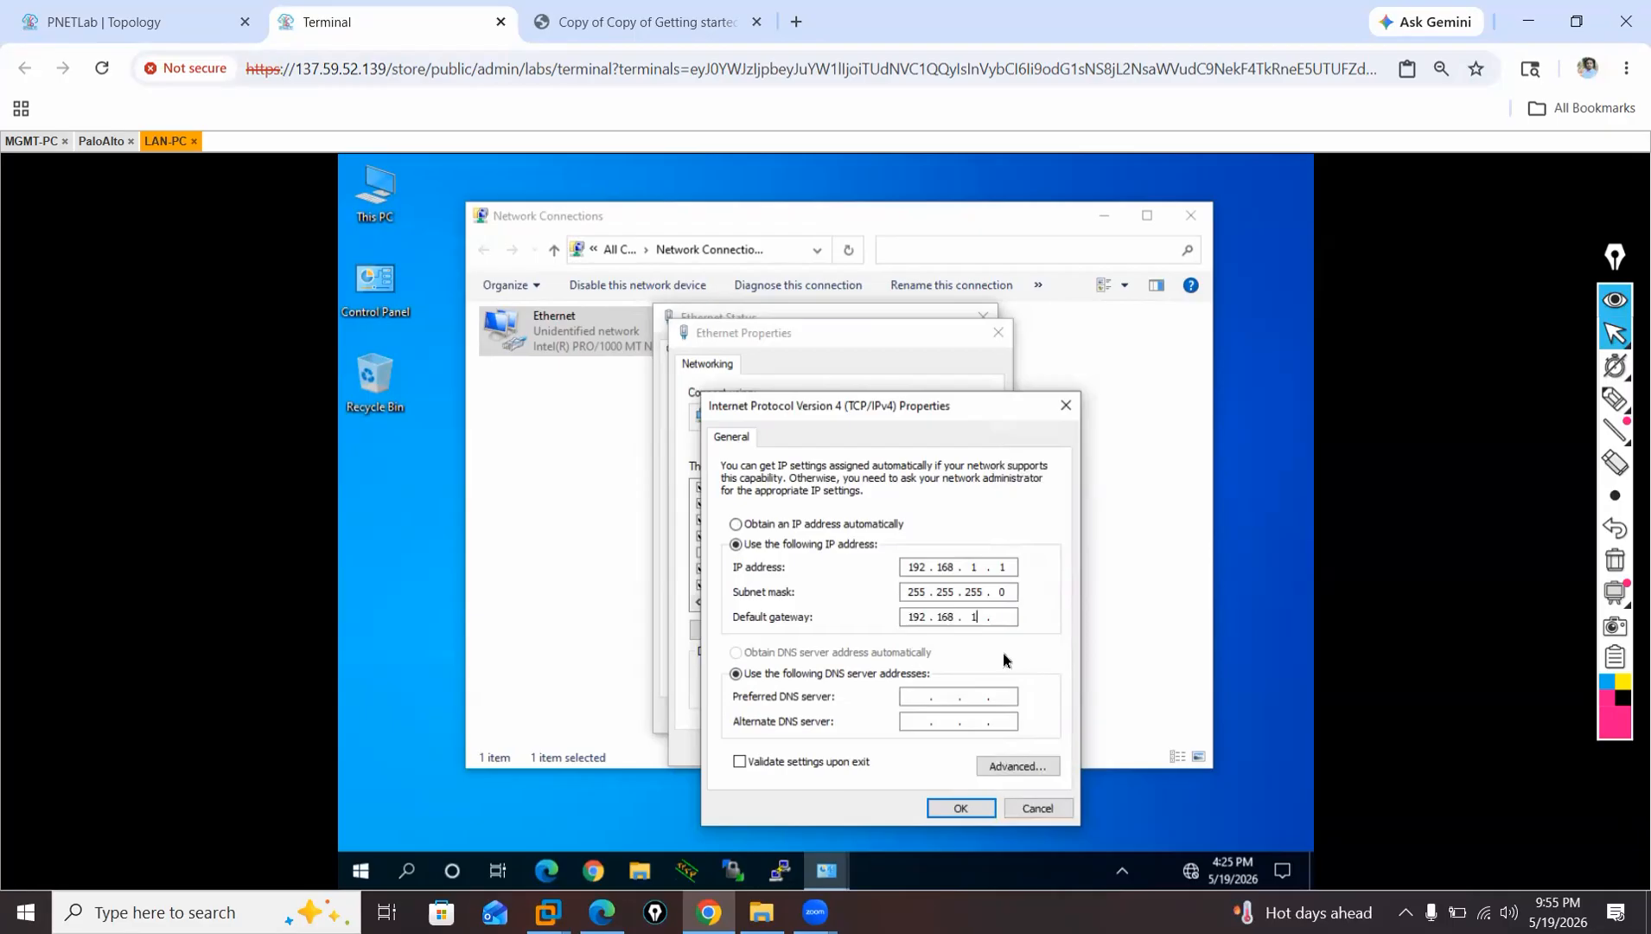
left_click(919, 699)
type("8.8.8.8")
left_click(964, 807)
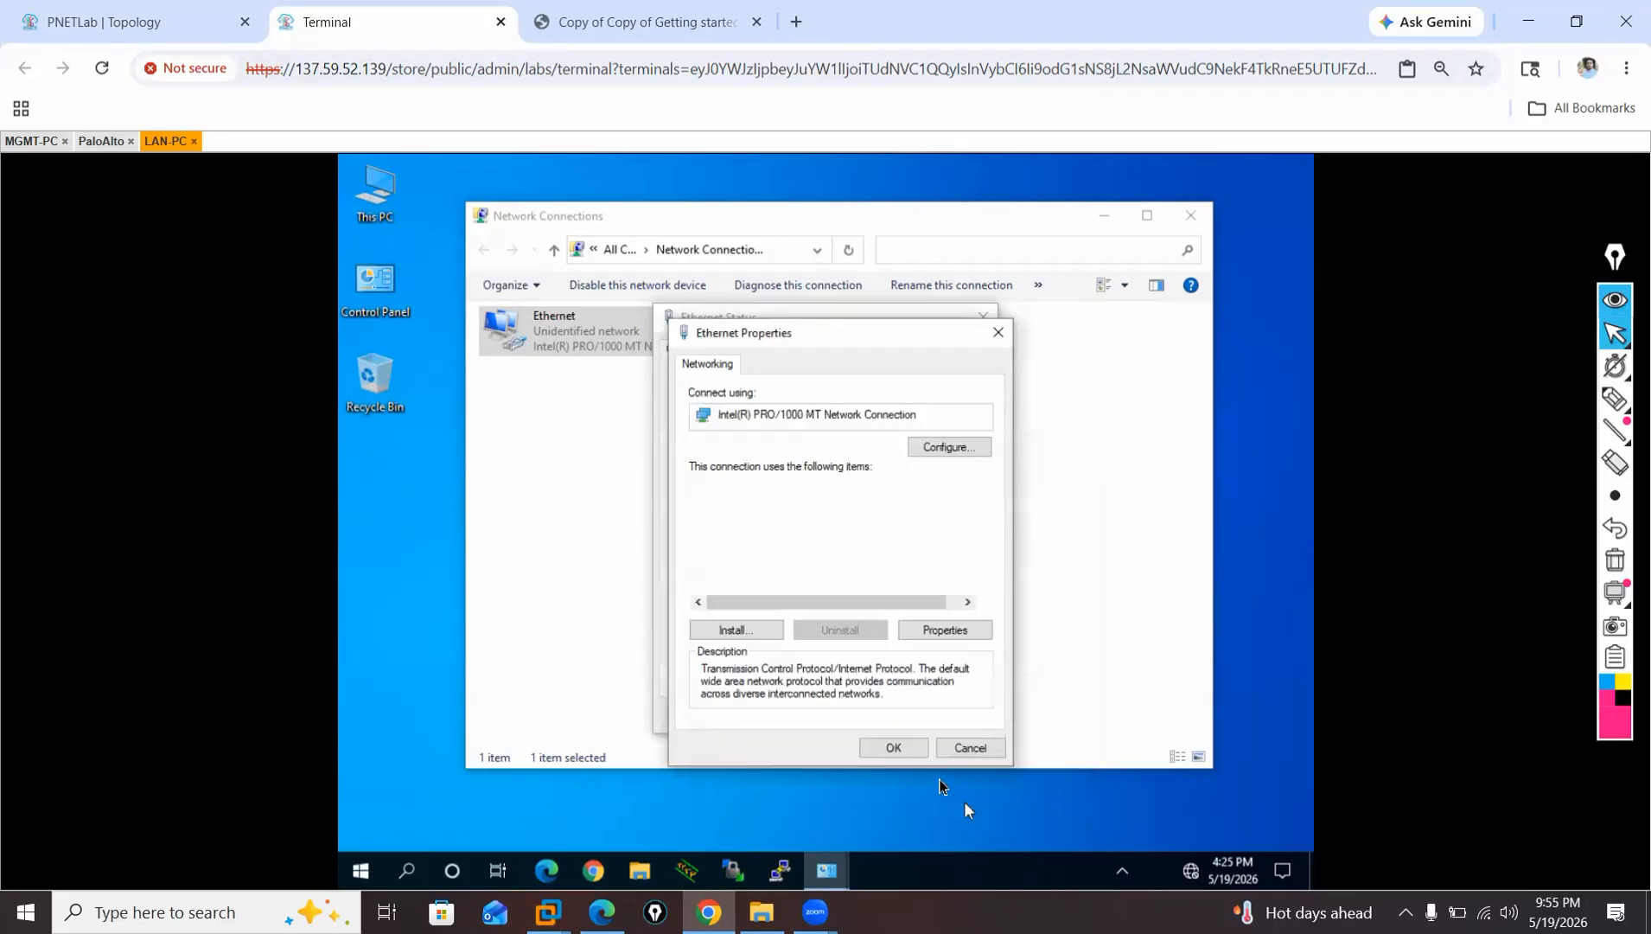
left_click(894, 748)
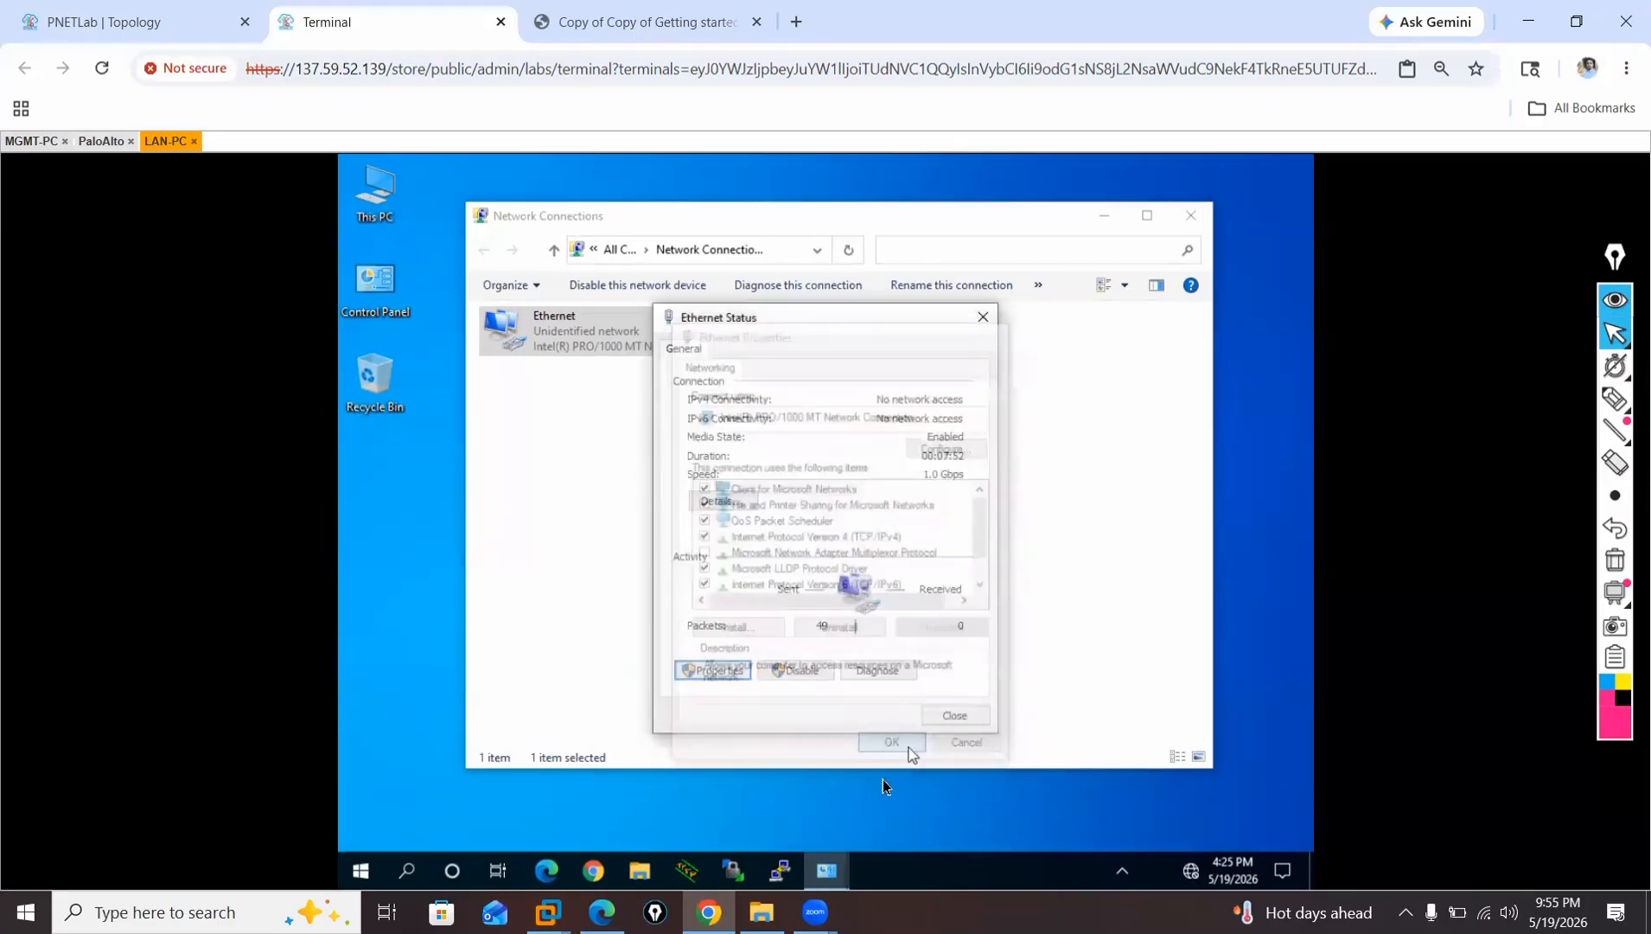
left_click(955, 714)
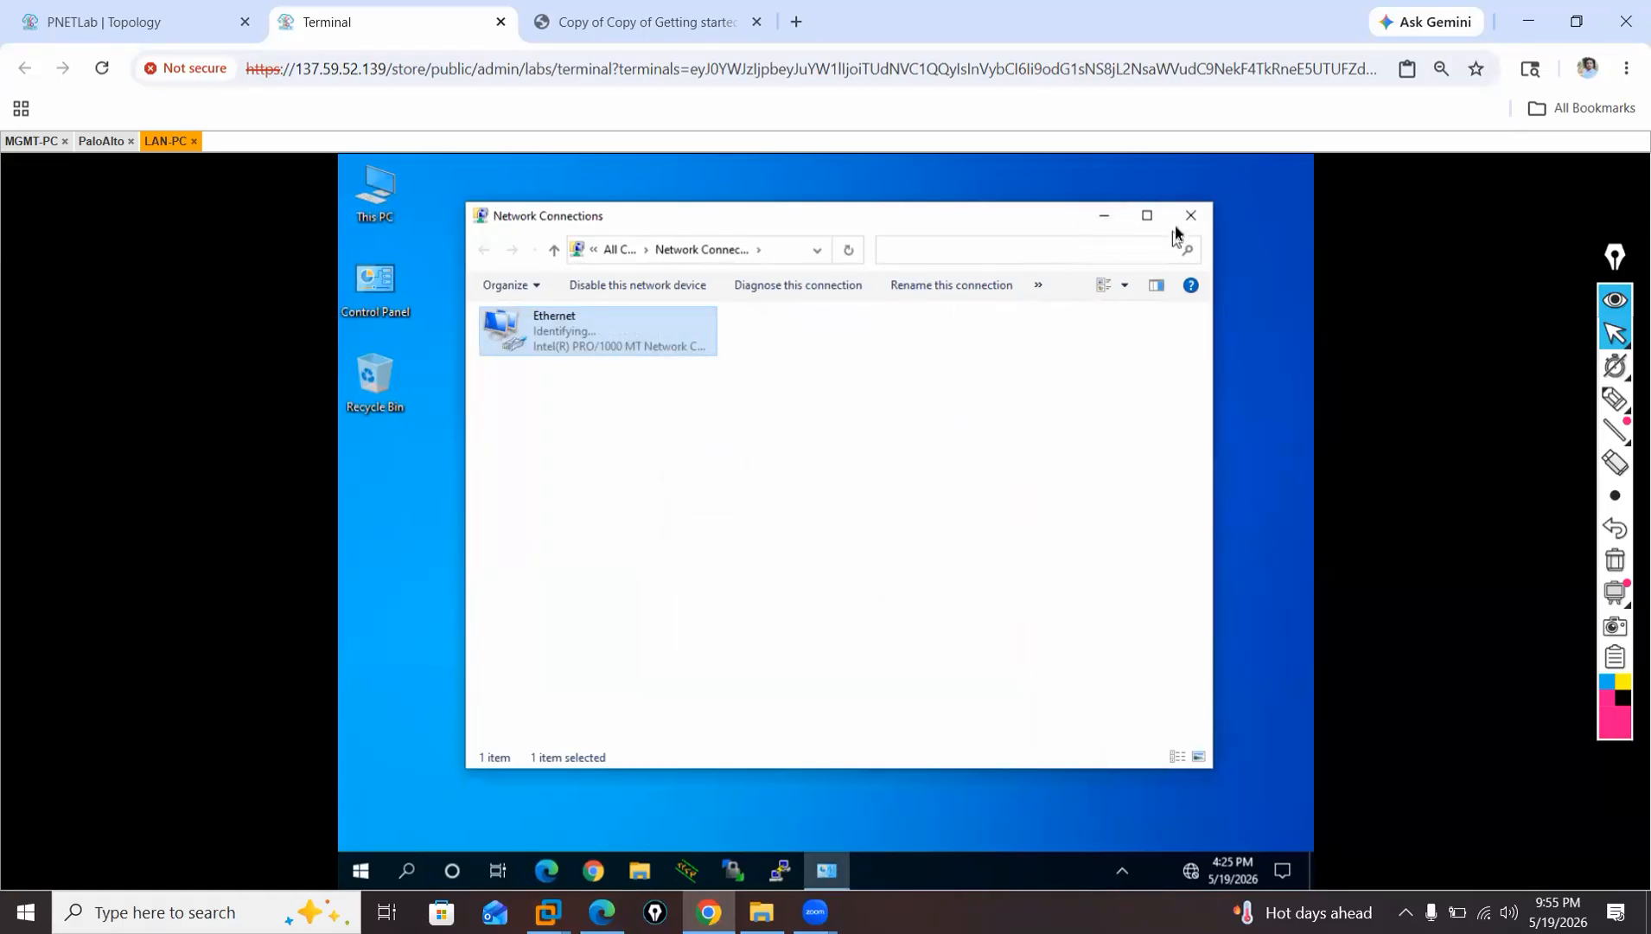
Start Chrome on LAN-PC, switch to the PaloAlto console and log in as admin with the account password.
left_click(594, 873)
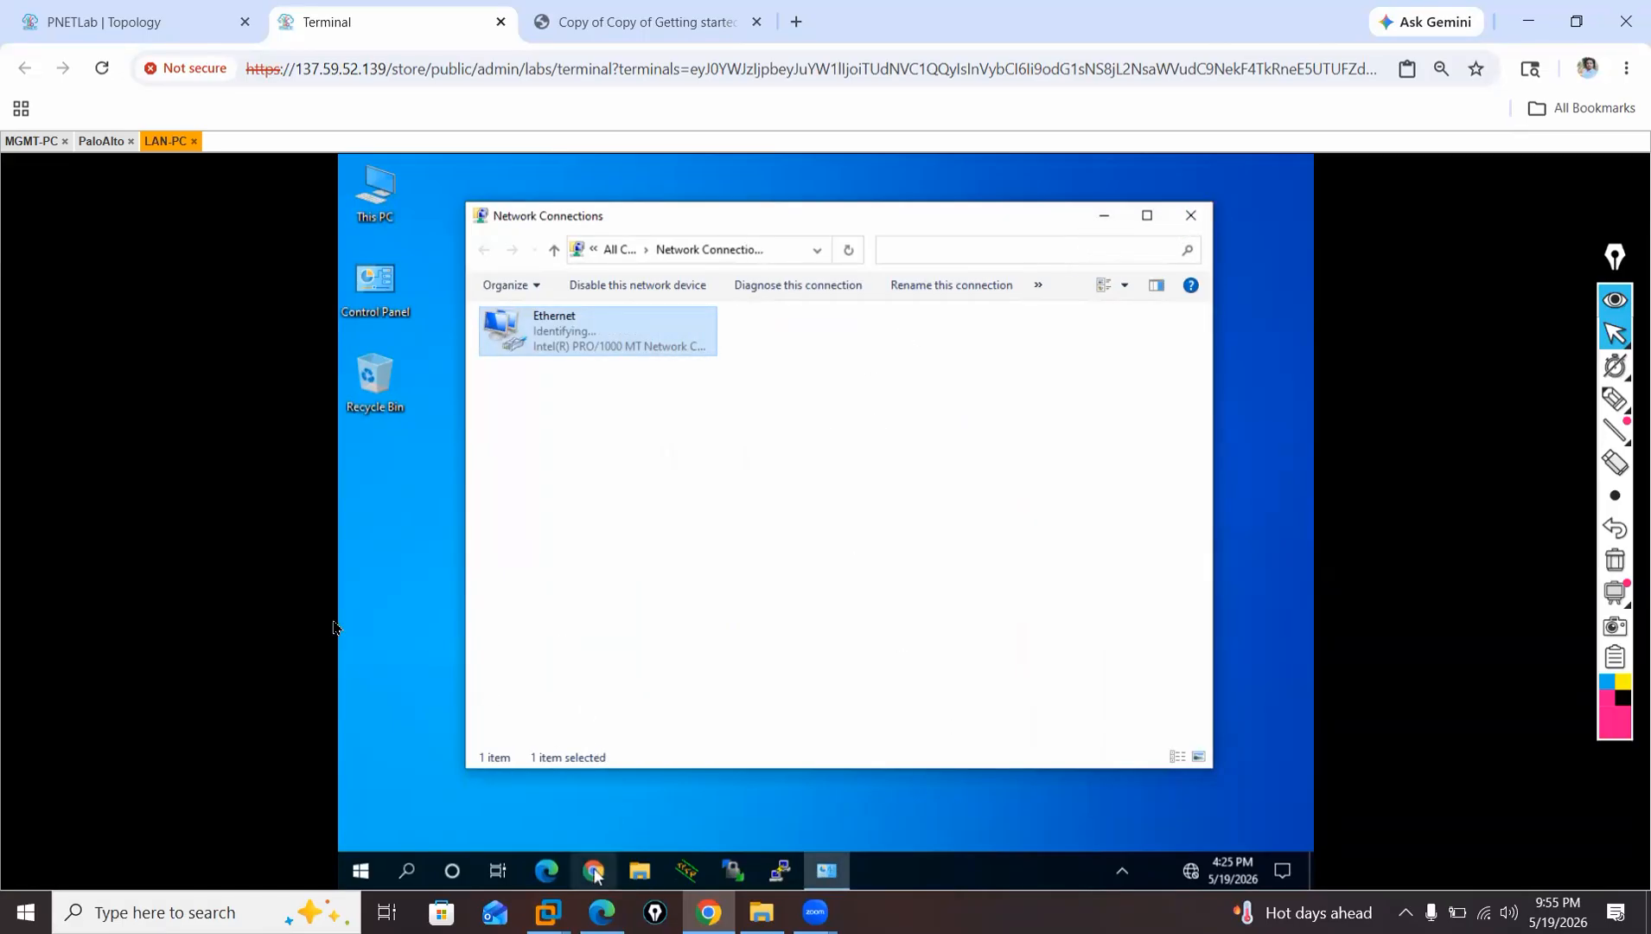
left_click(98, 142)
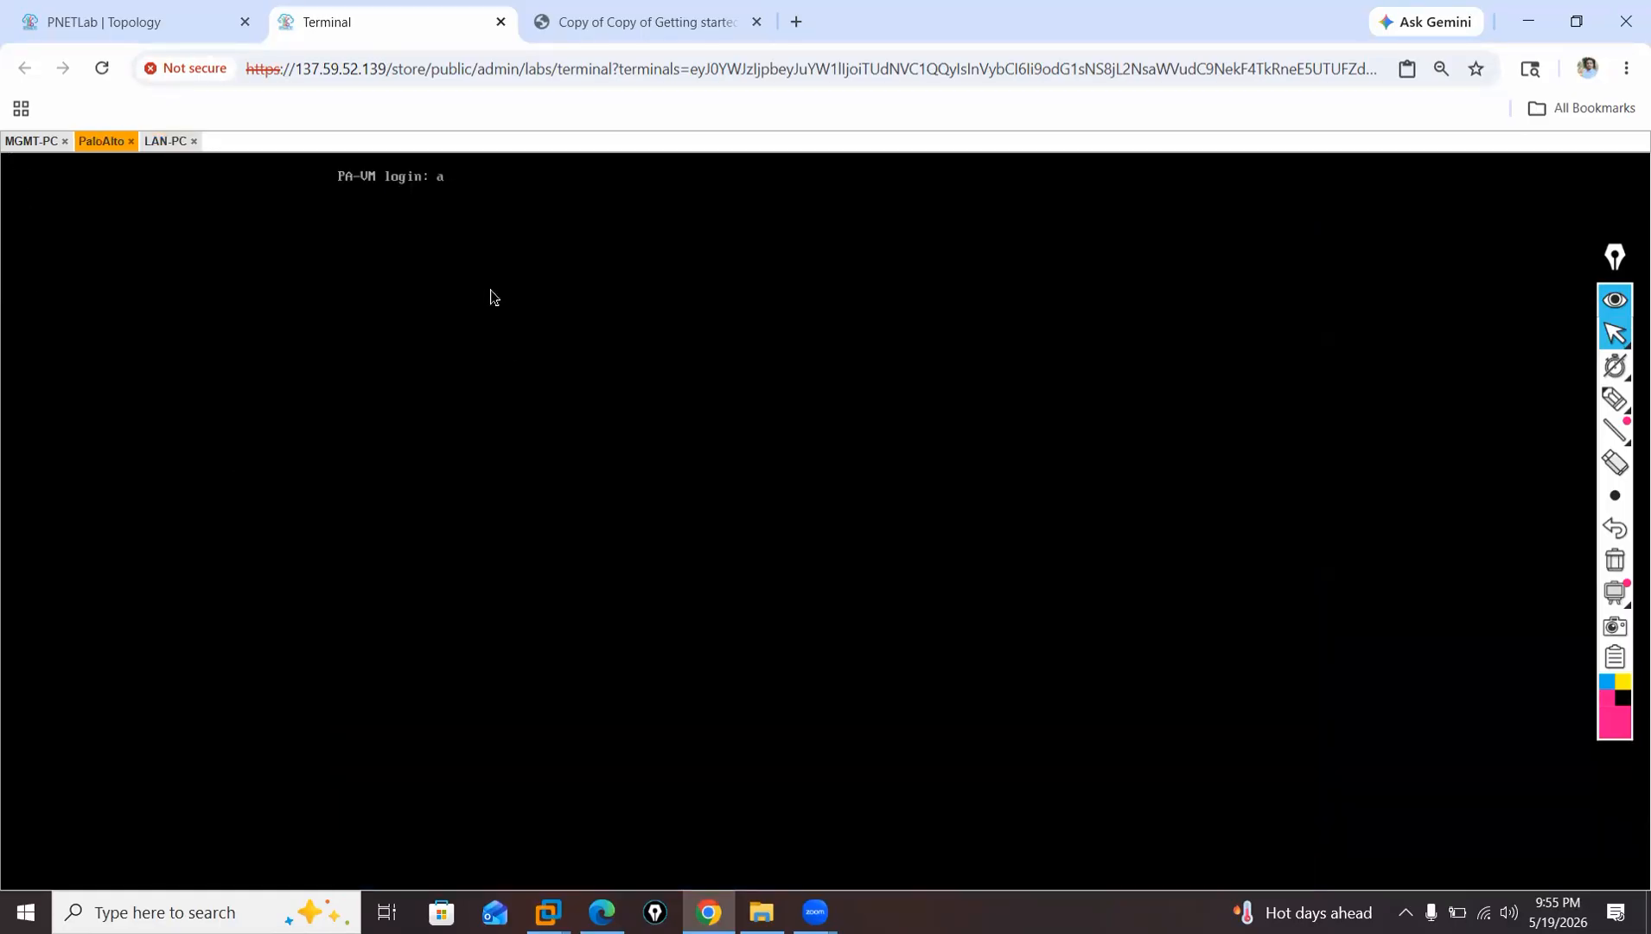
type("admin")
key("Return")
key("Return")
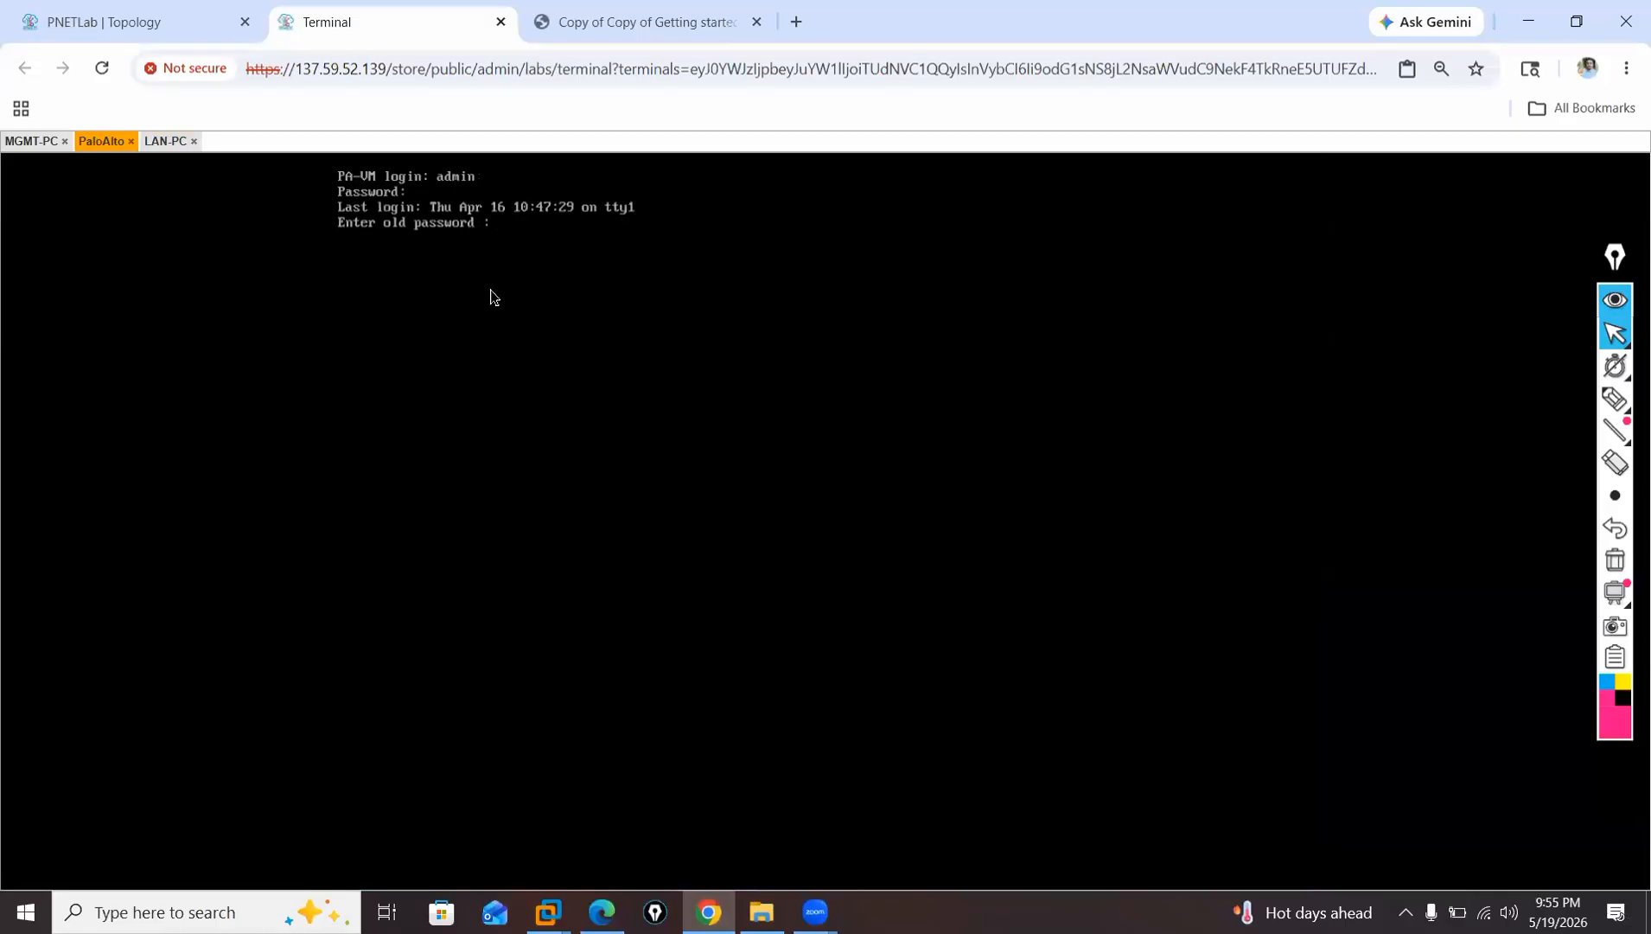
Change the firewall's admin password by entering the old password, then the new password and its confirmation.
key("Return")
key("Return")
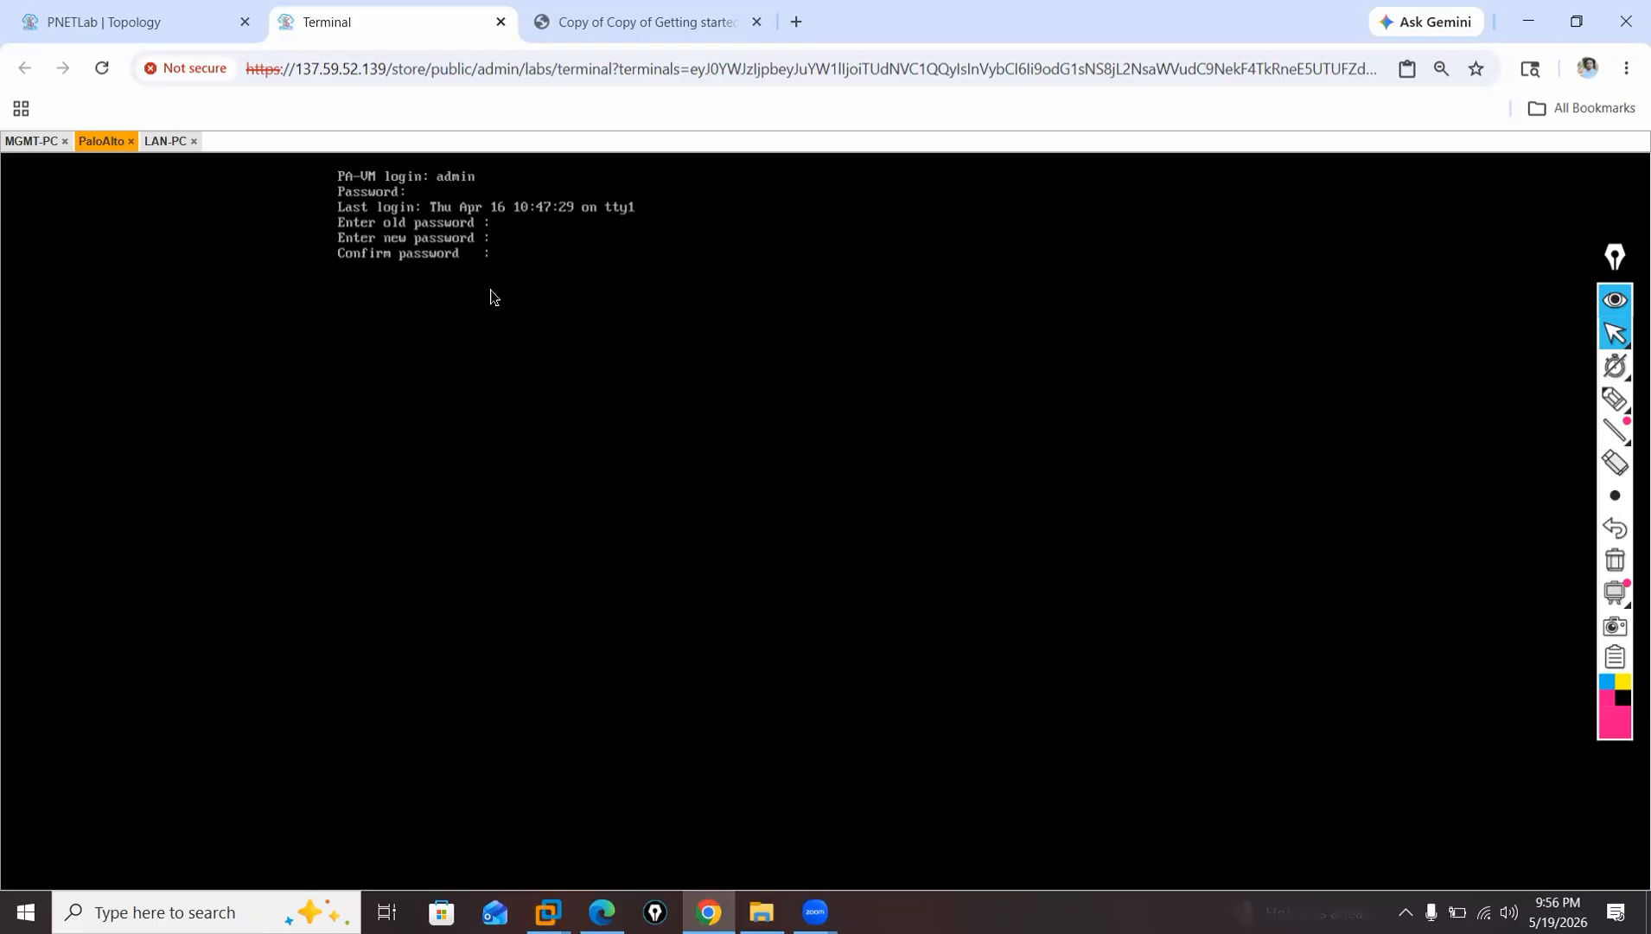
key("Return")
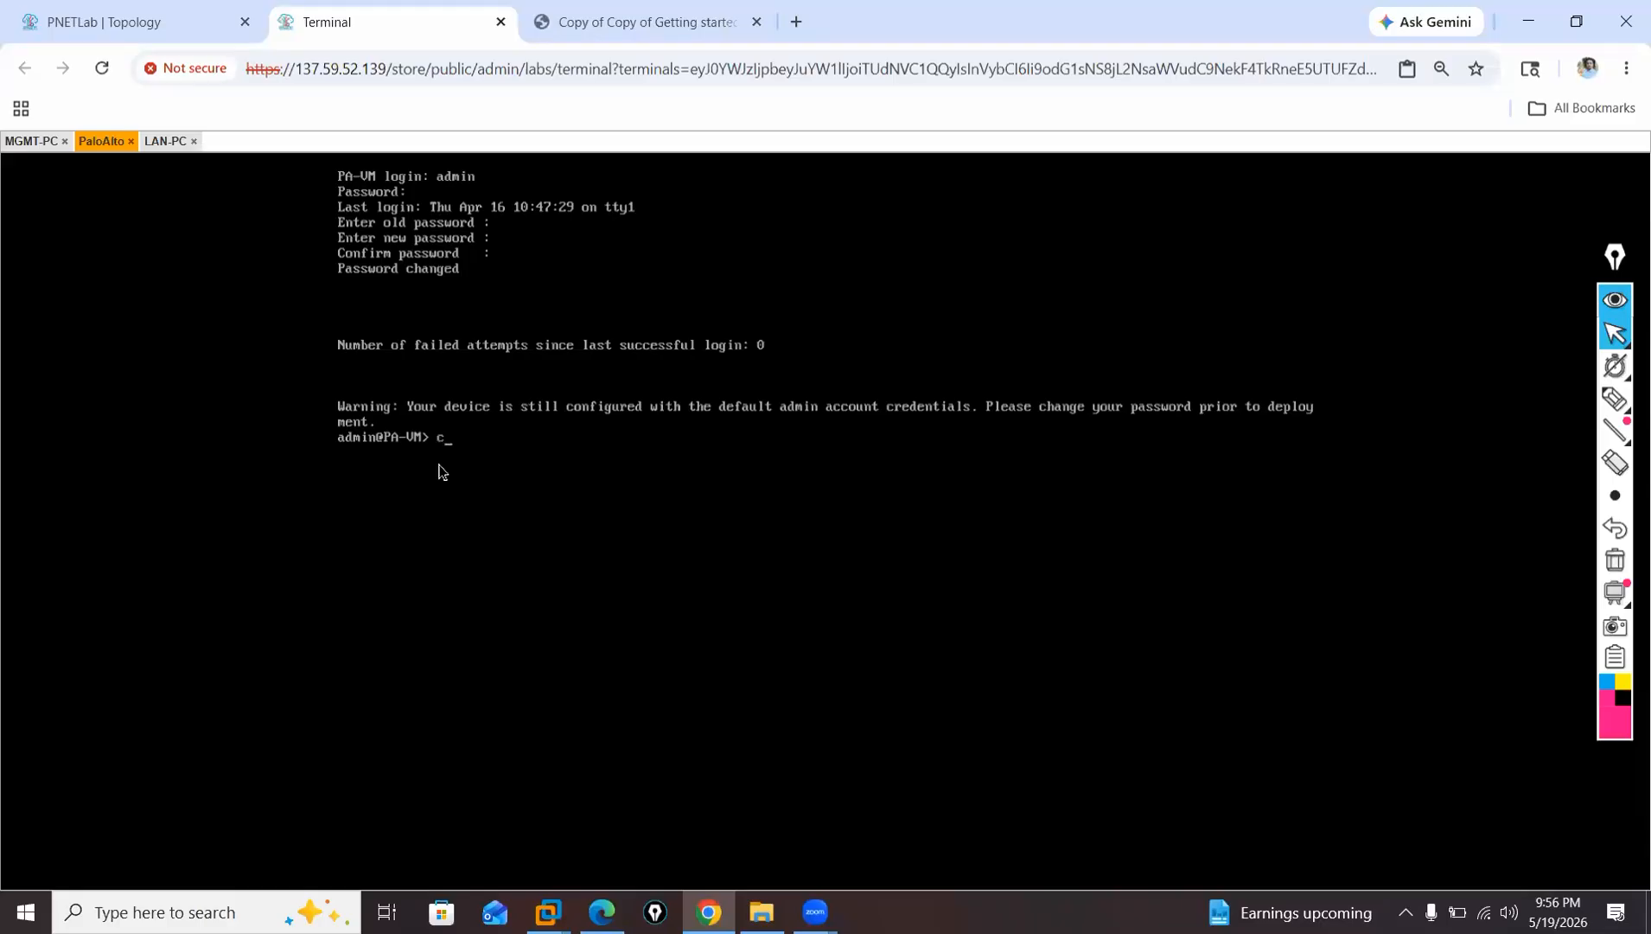
Enter configuration mode on the PaloAlto console with the configure command.
type("onfigure")
key("Return")
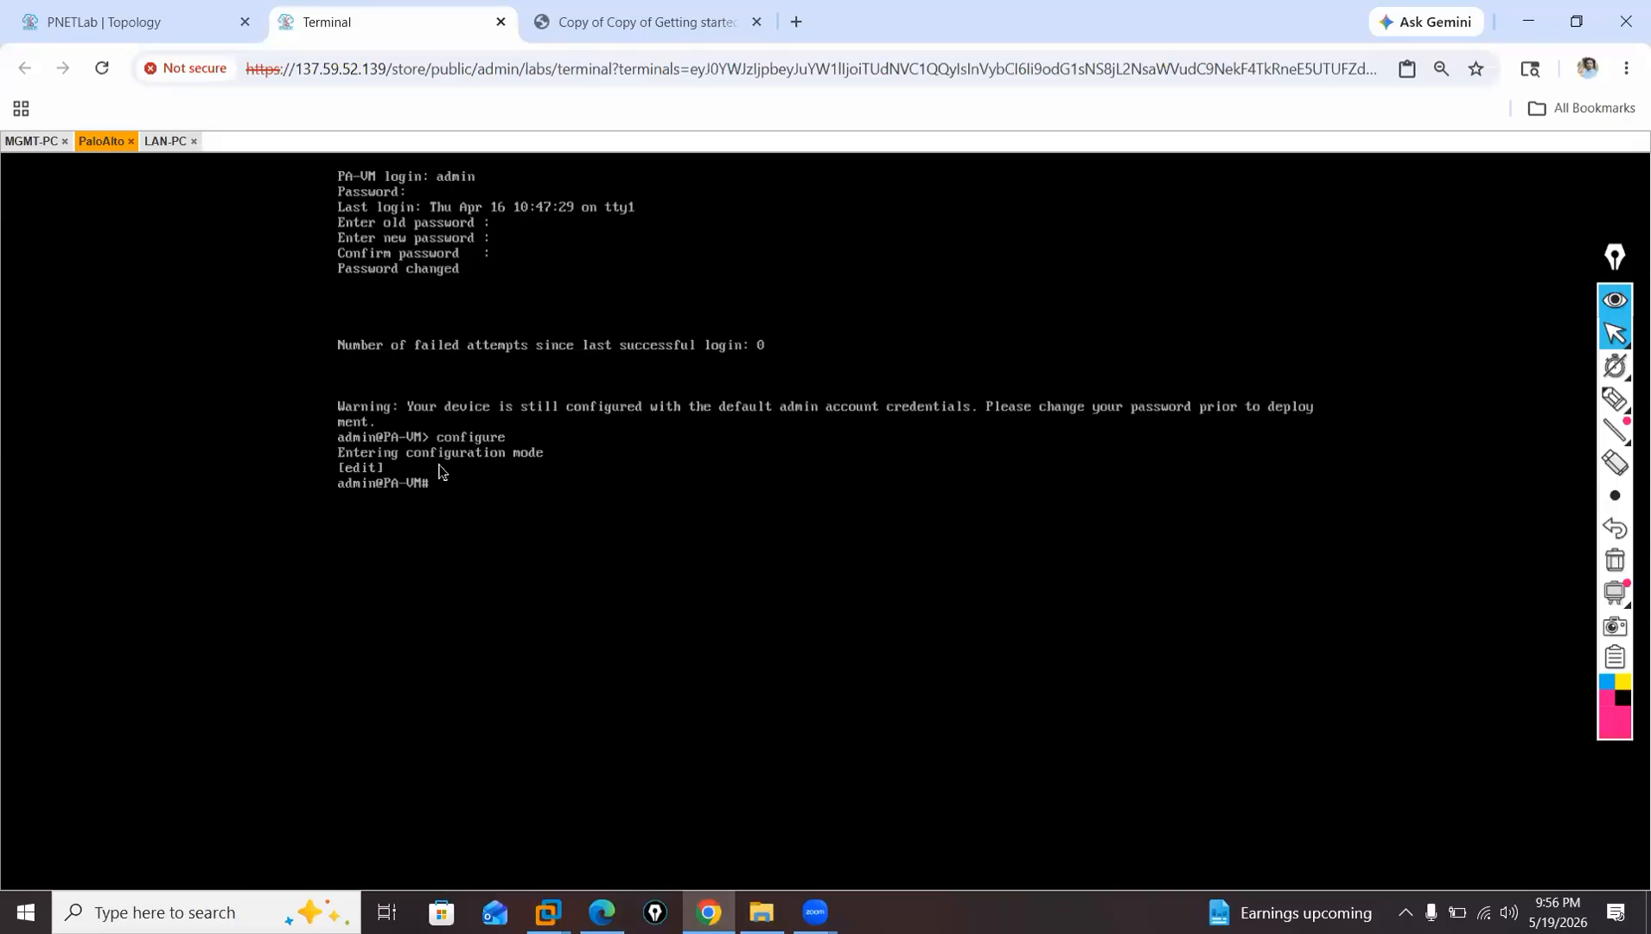
Set the firewall's management addressing to static with "set deviceconfig system type static".
type("set deviceconfig system type static")
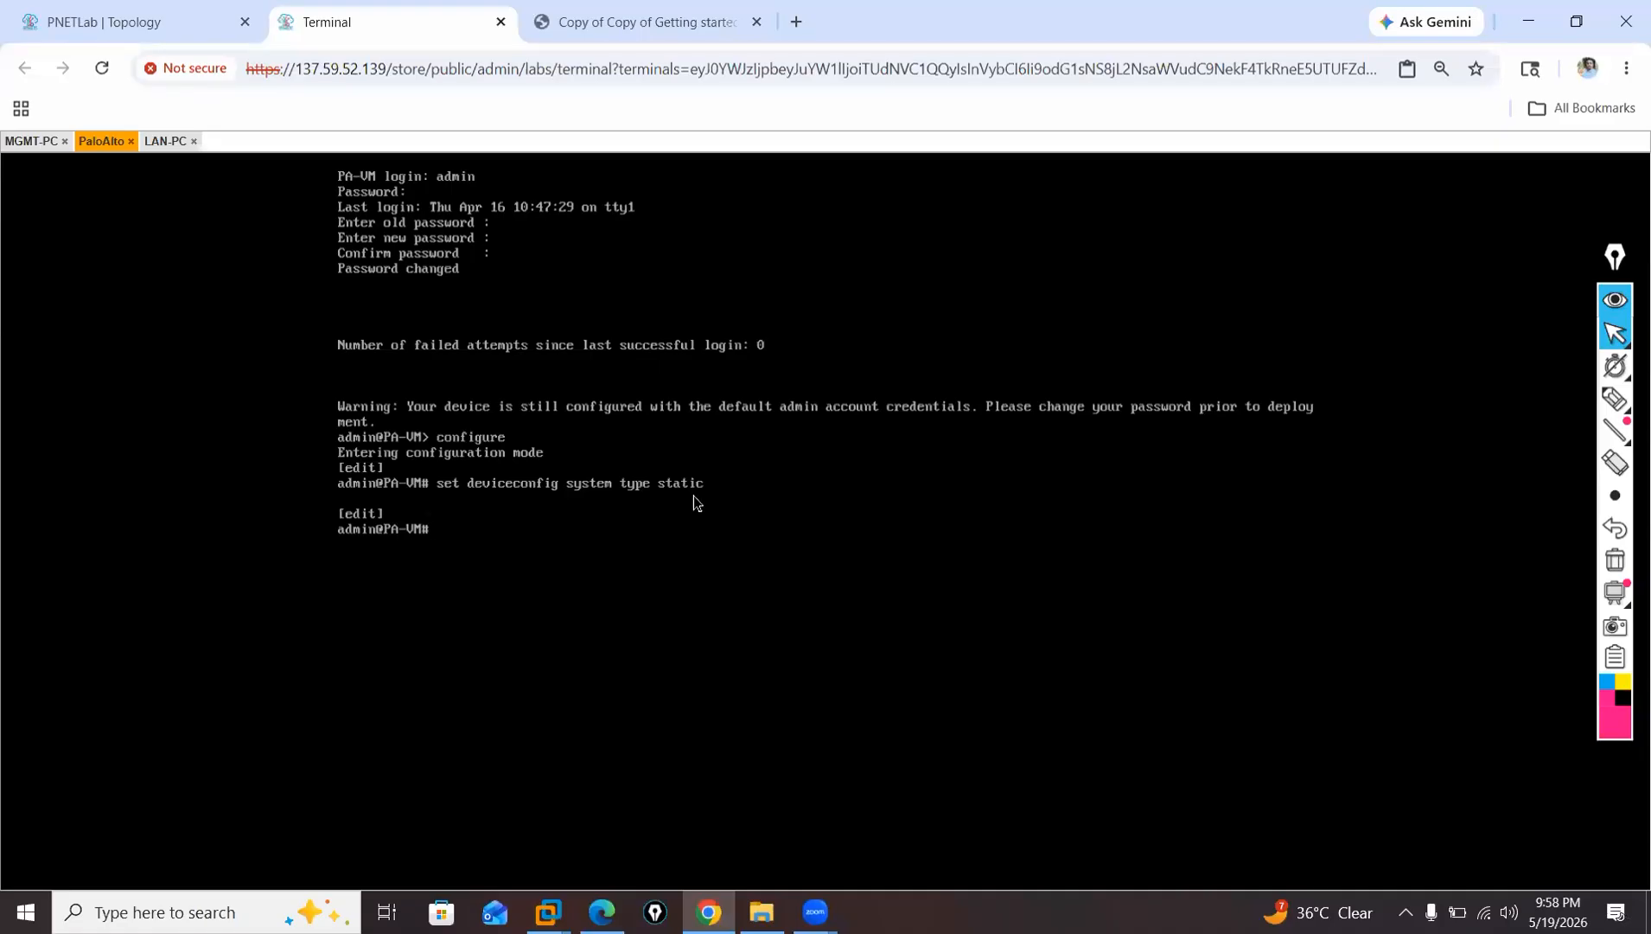
Rework the previous command into "set deviceconfig system ip-address" and check the firewall's management address in the topology.
key("Up")
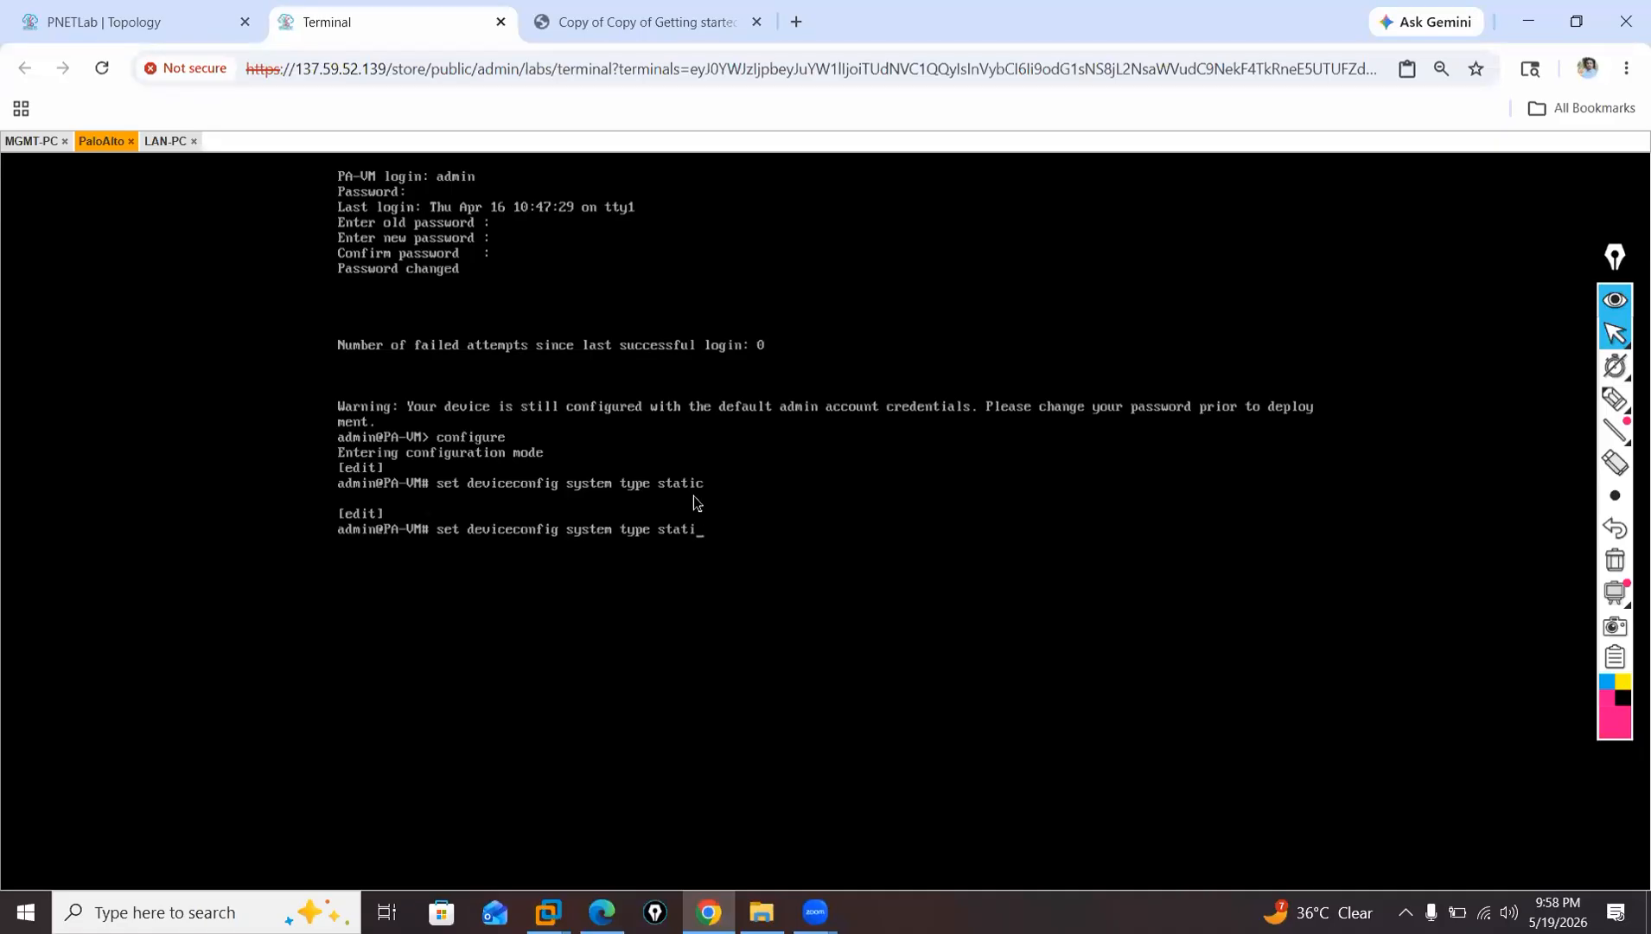
key("BackSpace")
key("BackSpace")
key("BackSpace")
key("BackSpace")
type("ip")
left_click(31, 140)
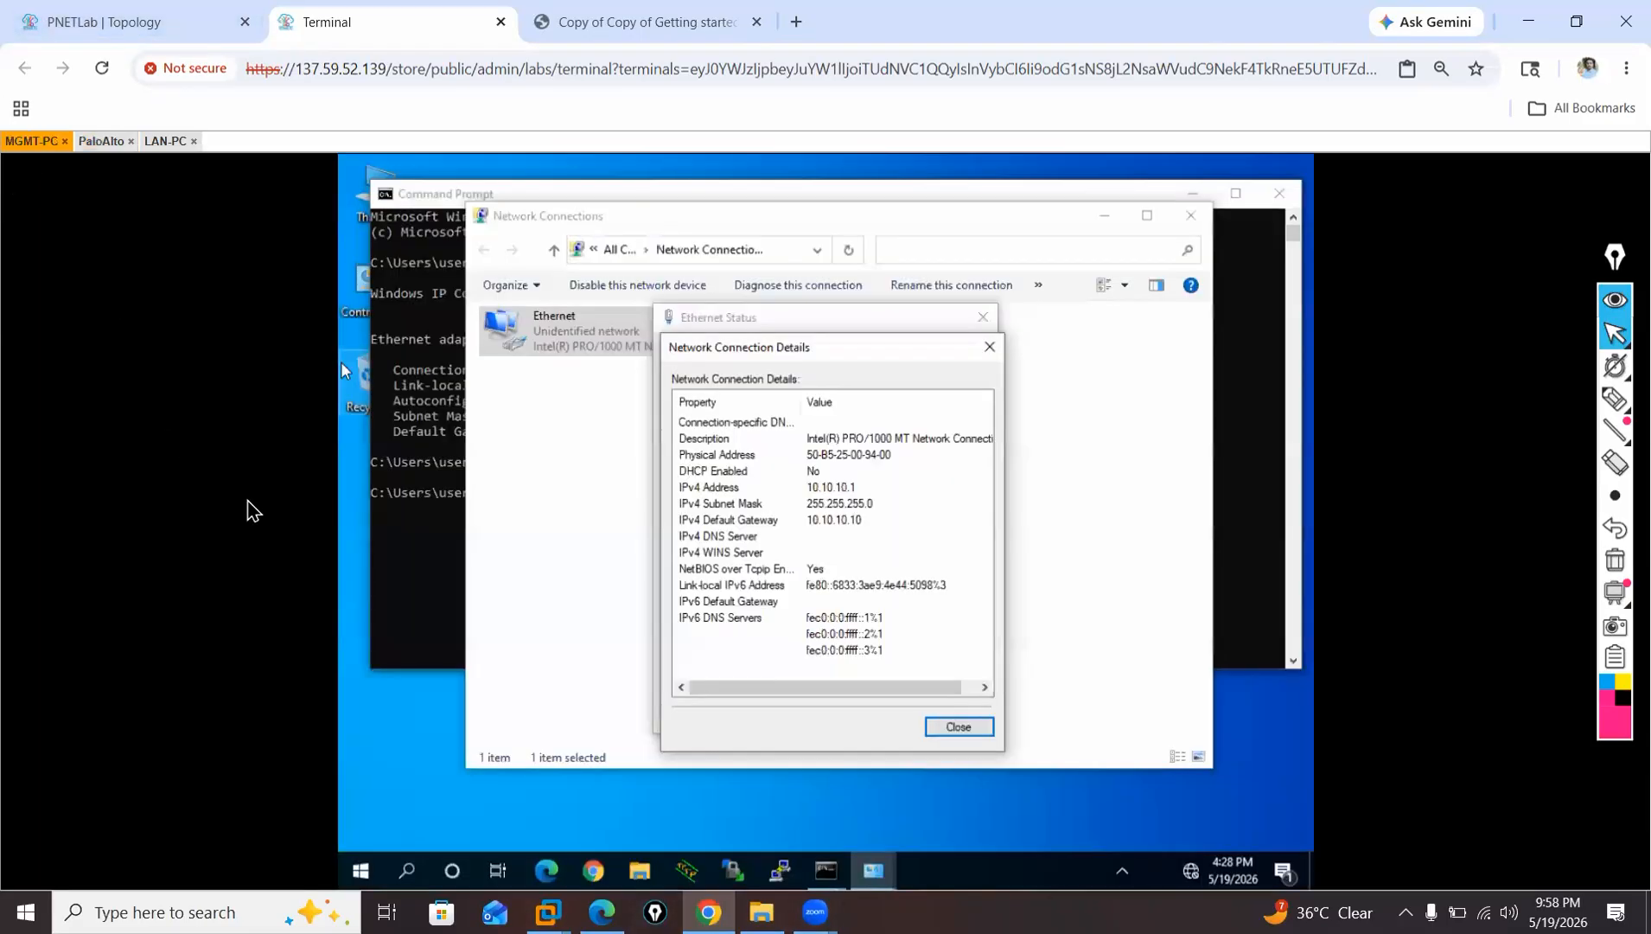
left_click(169, 12)
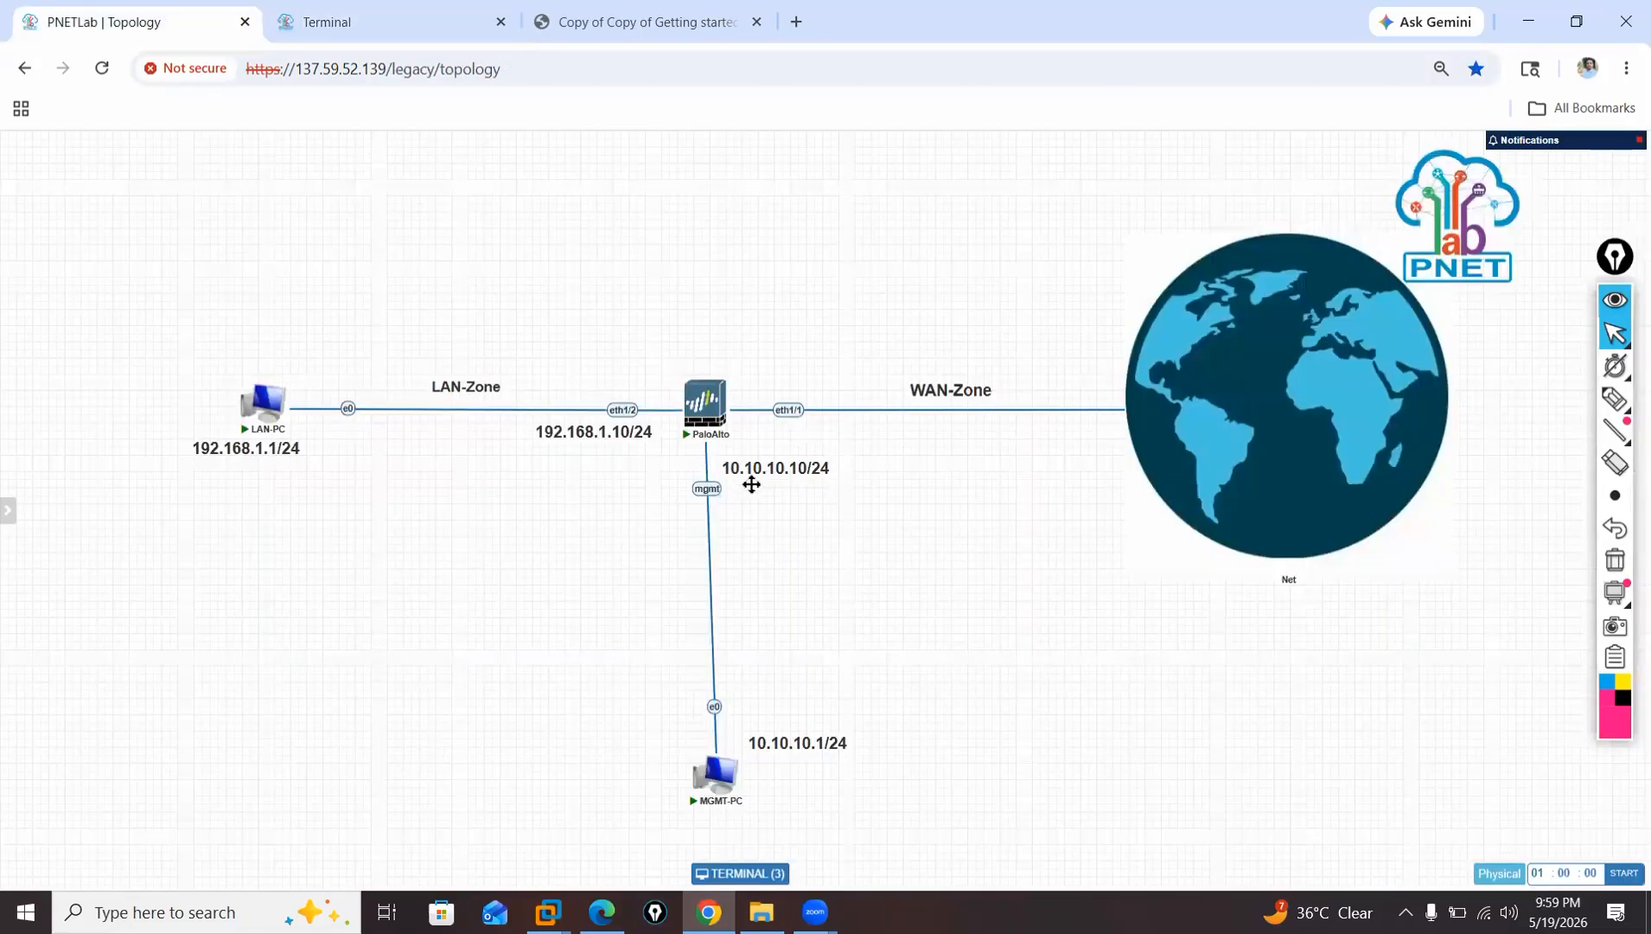
left_click(314, 27)
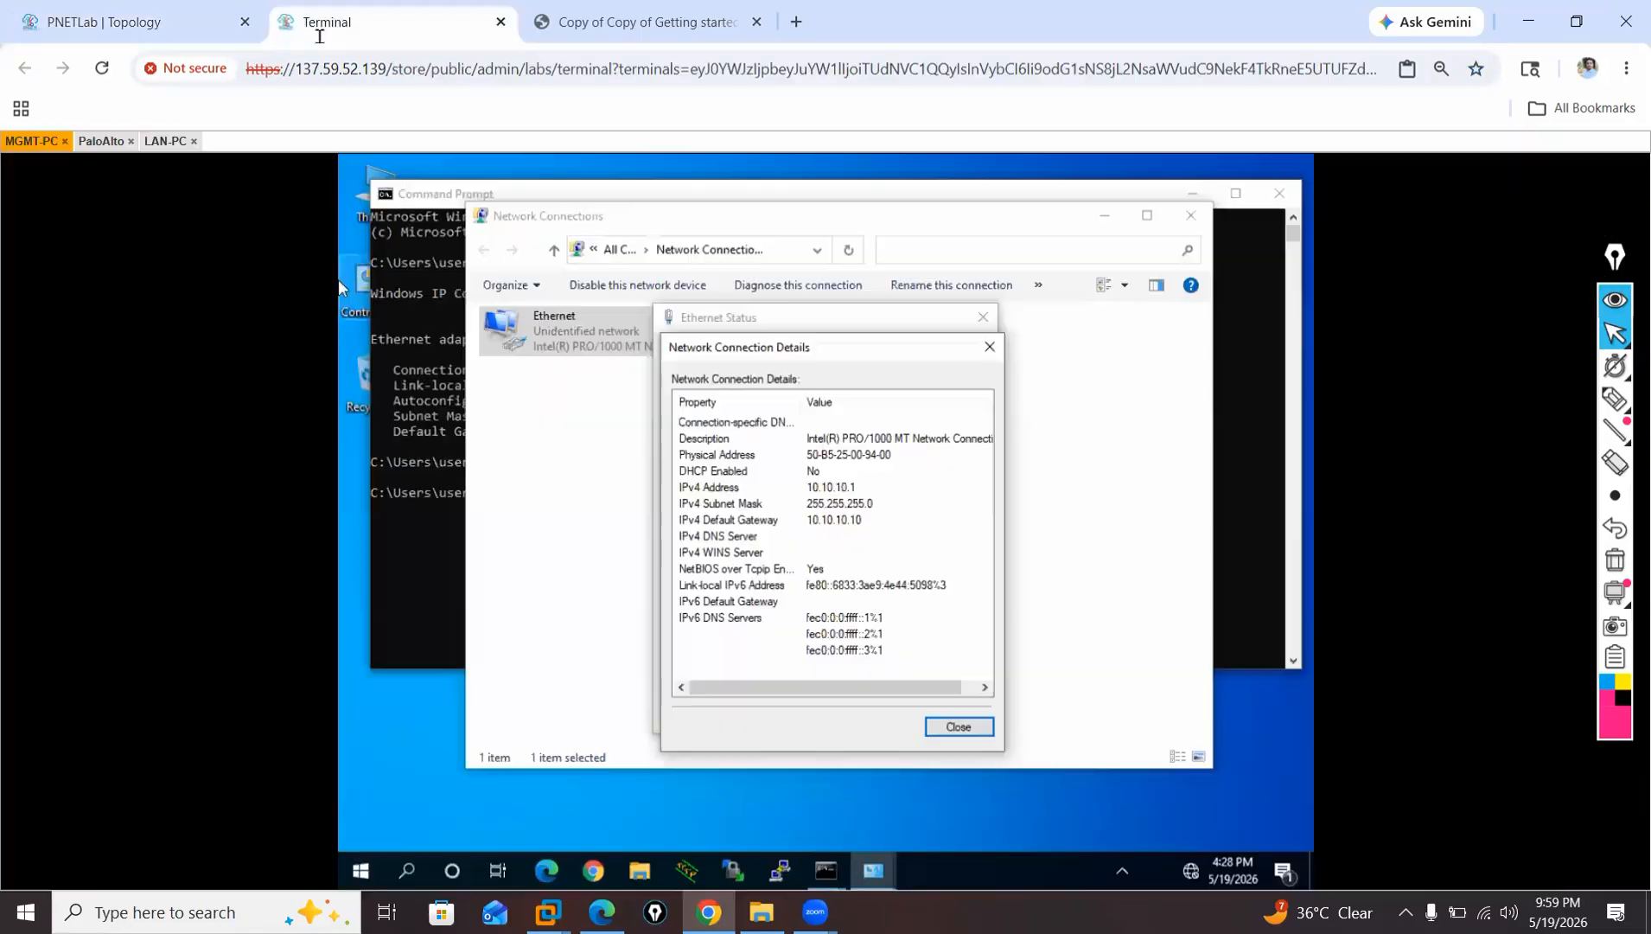
left_click(161, 140)
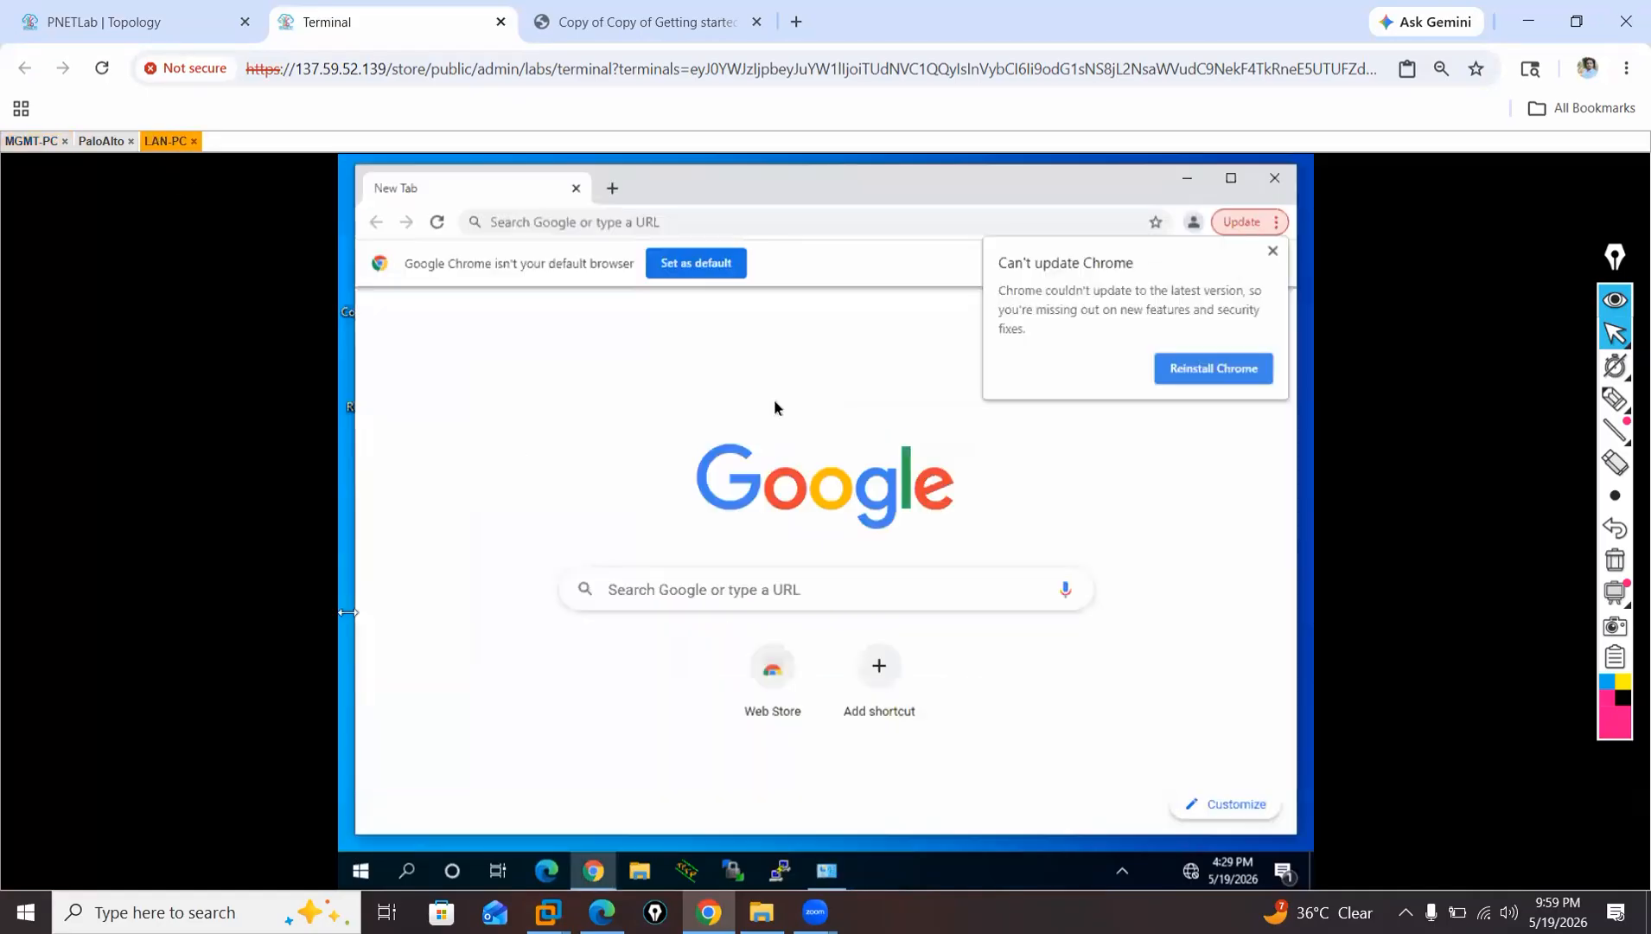
left_click(101, 140)
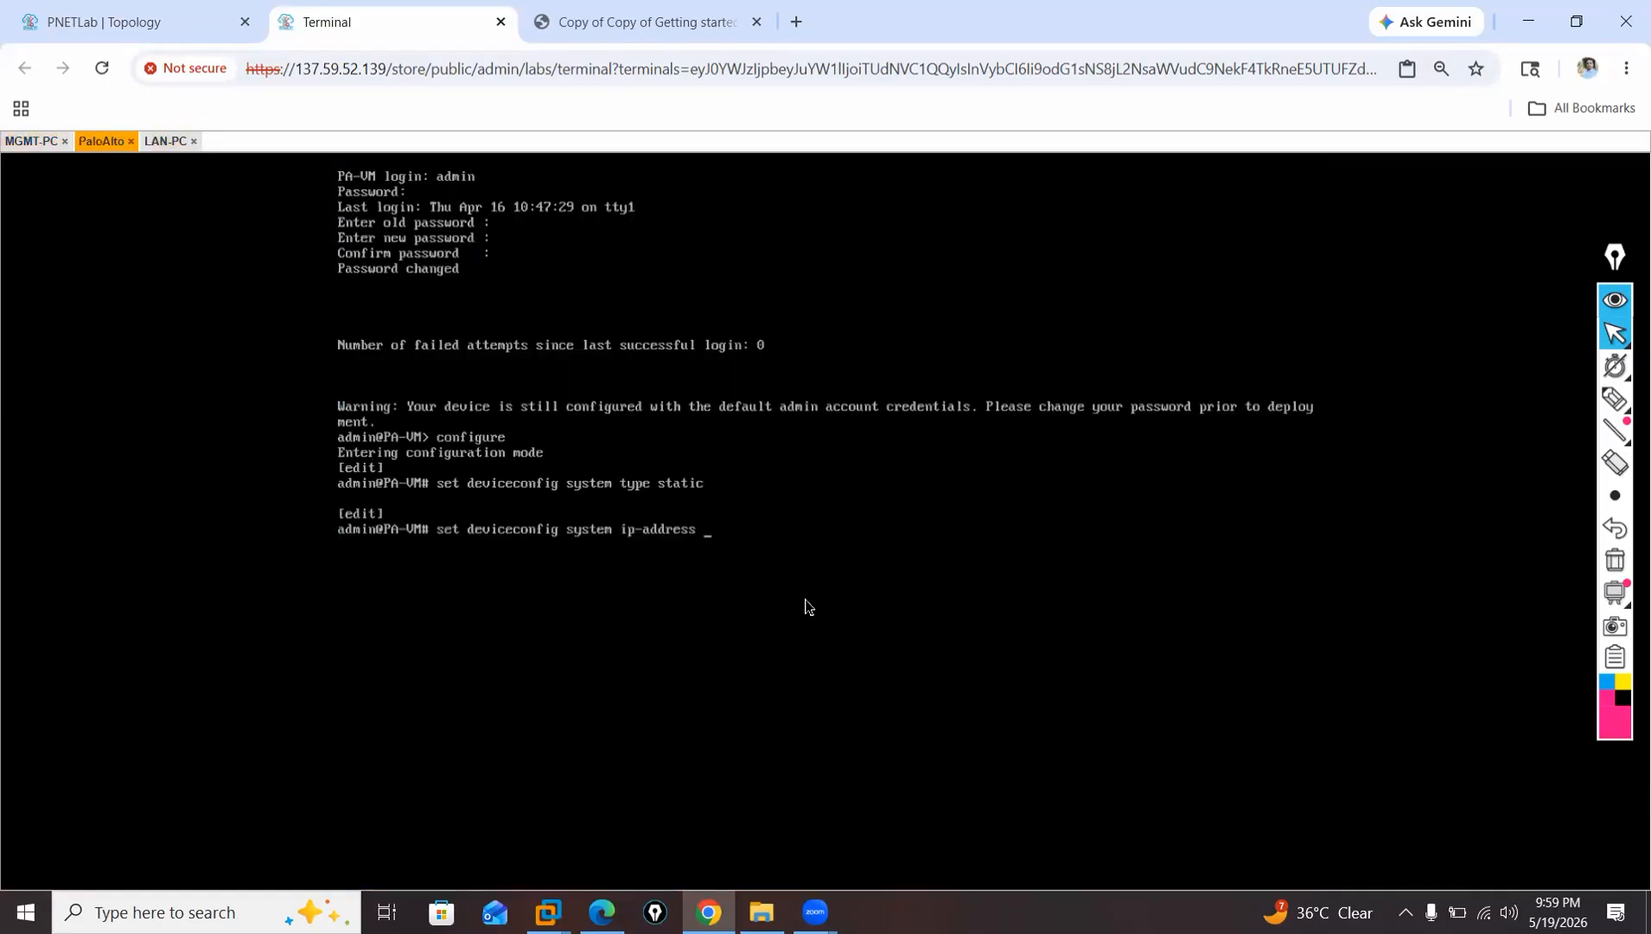
Complete the command with IP address 10.10.10.10 and netmask 255.255.255.0, run it and commit the configuration.
type("10.10.10.10 netmask 255.255.")
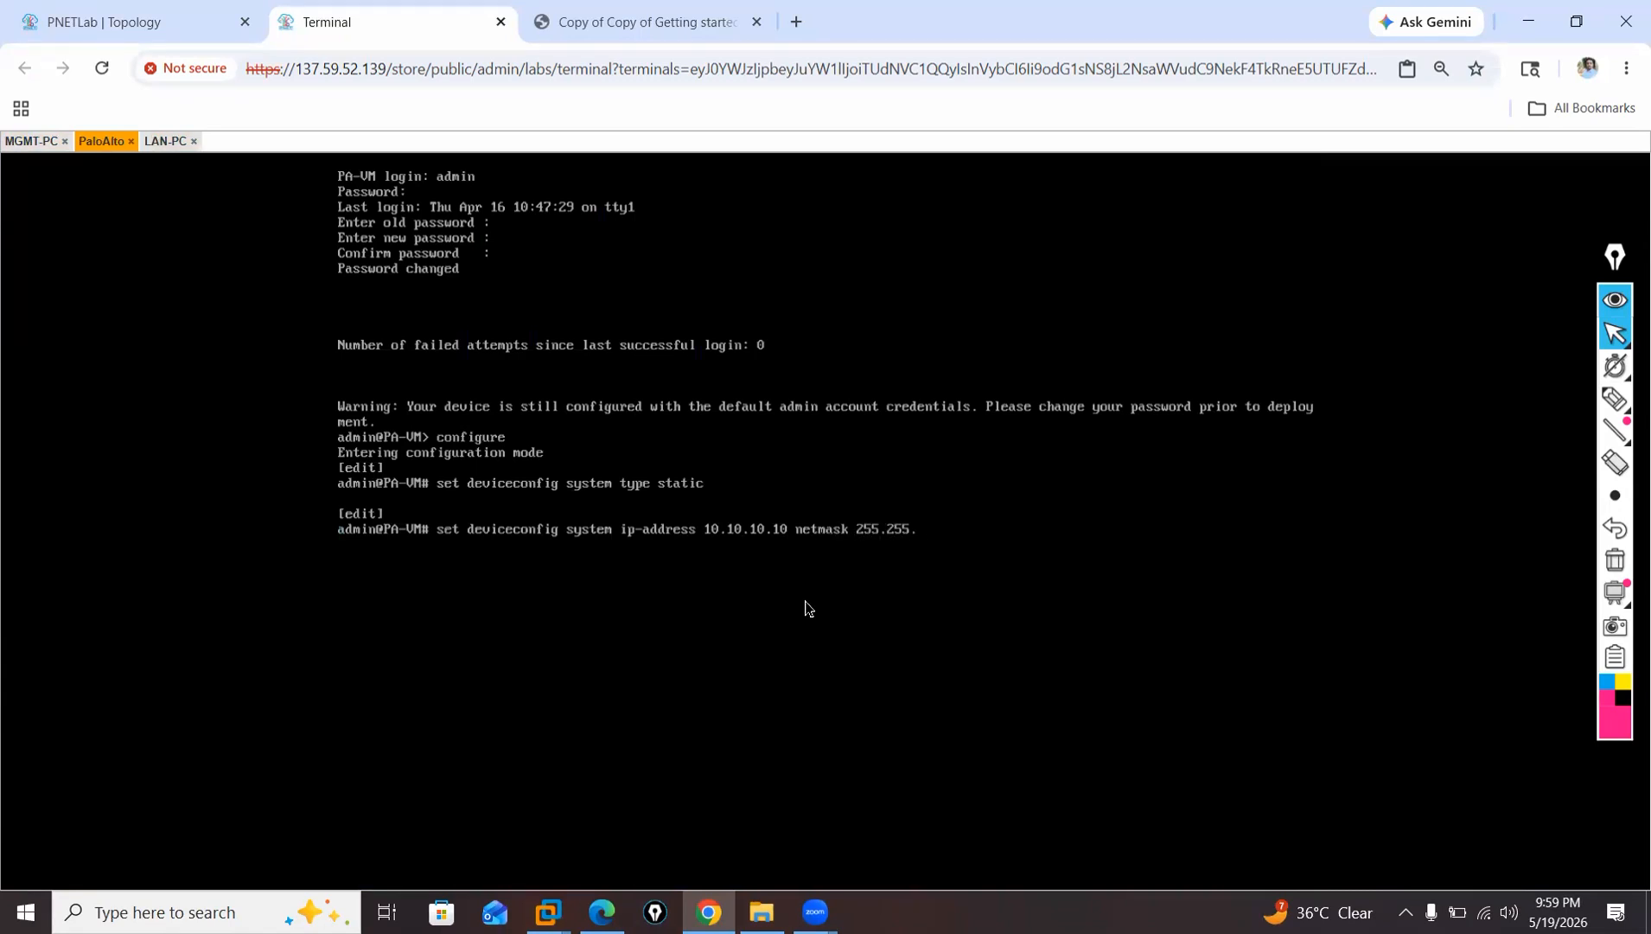
type("255.0")
key("Return")
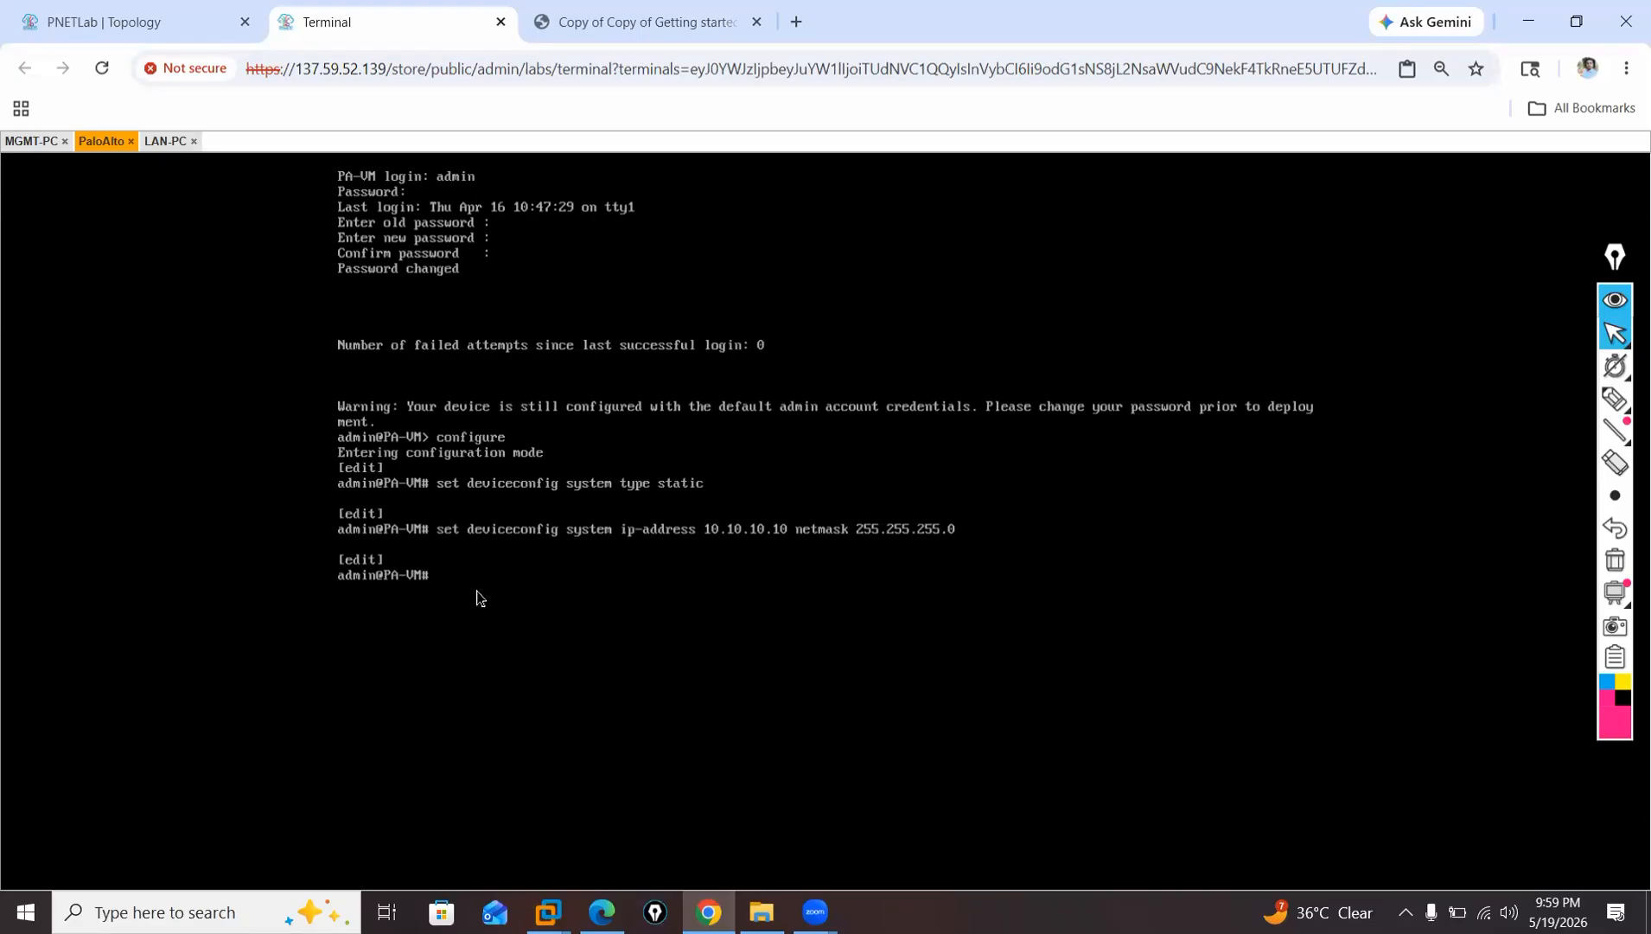
type("ommit")
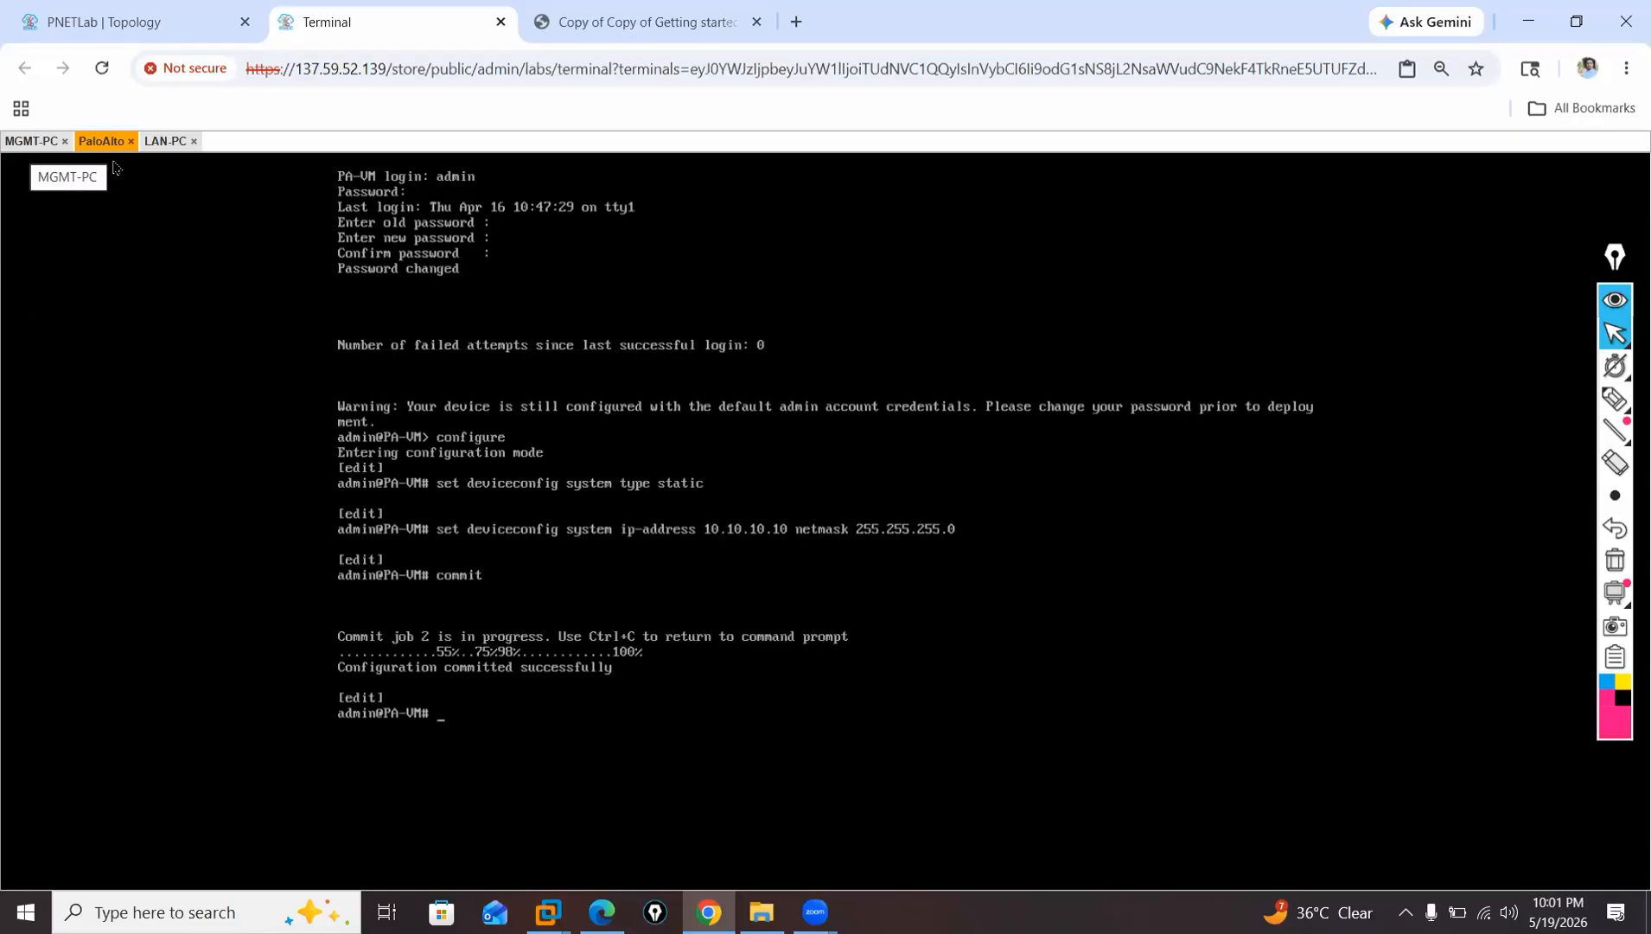
Switch to Edge and review the training topic list on page 5 of the Palo Alto syllabus PDF, and return to the PaloAlto console.
left_click(131, 21)
left_click(346, 22)
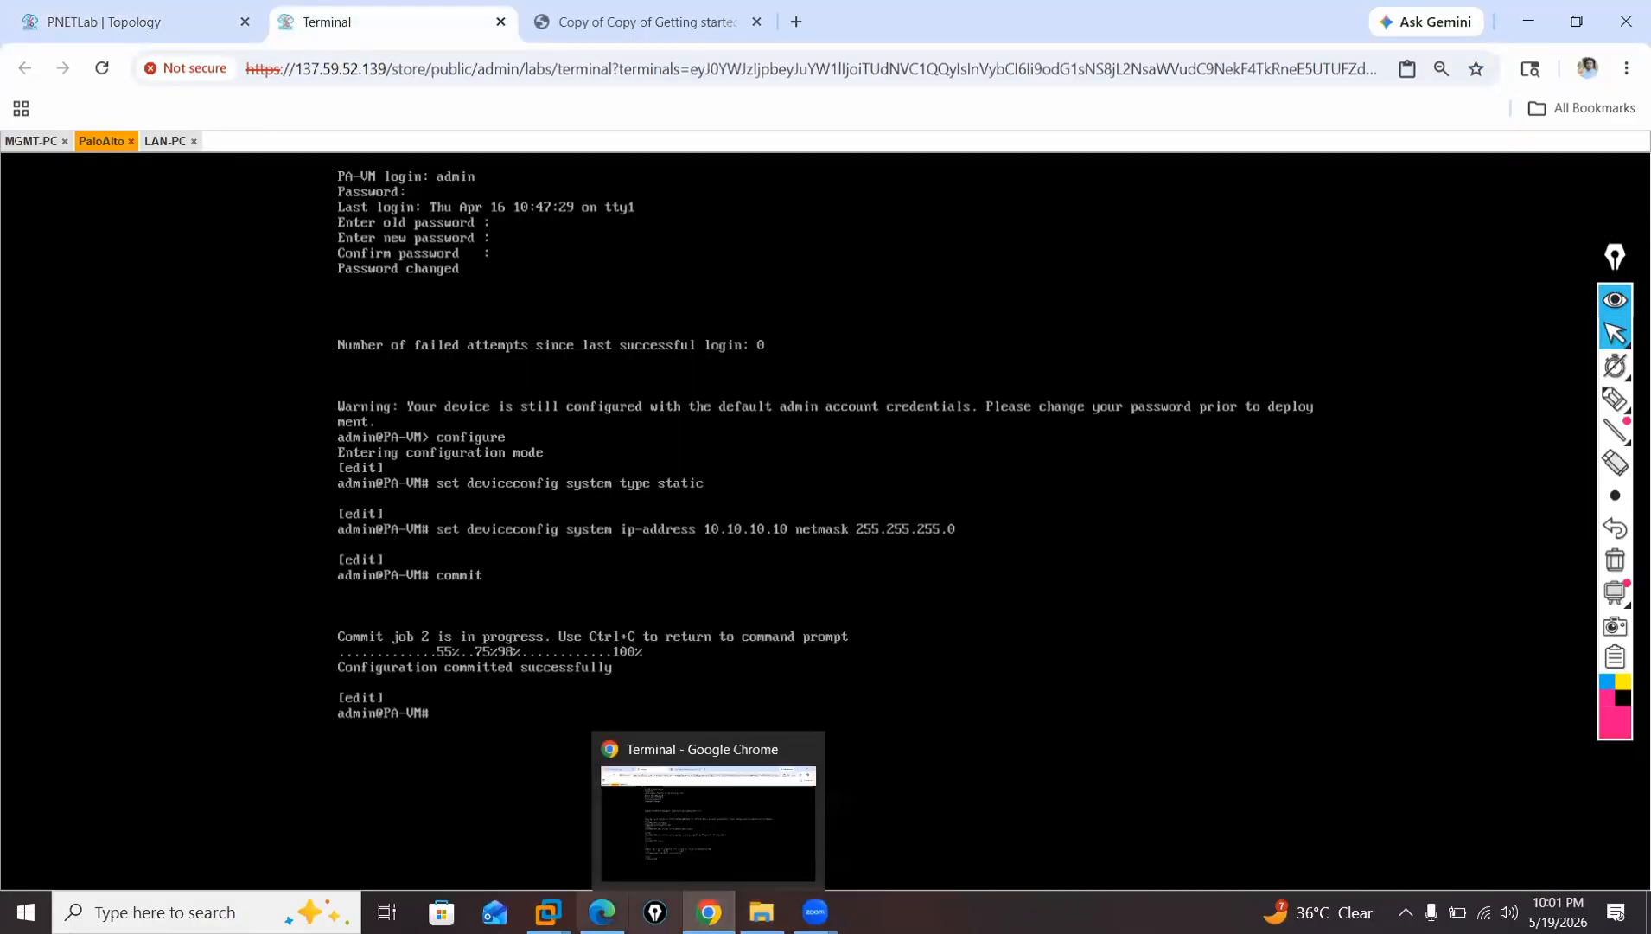
left_click(602, 912)
scroll(662, 467, "down", 6)
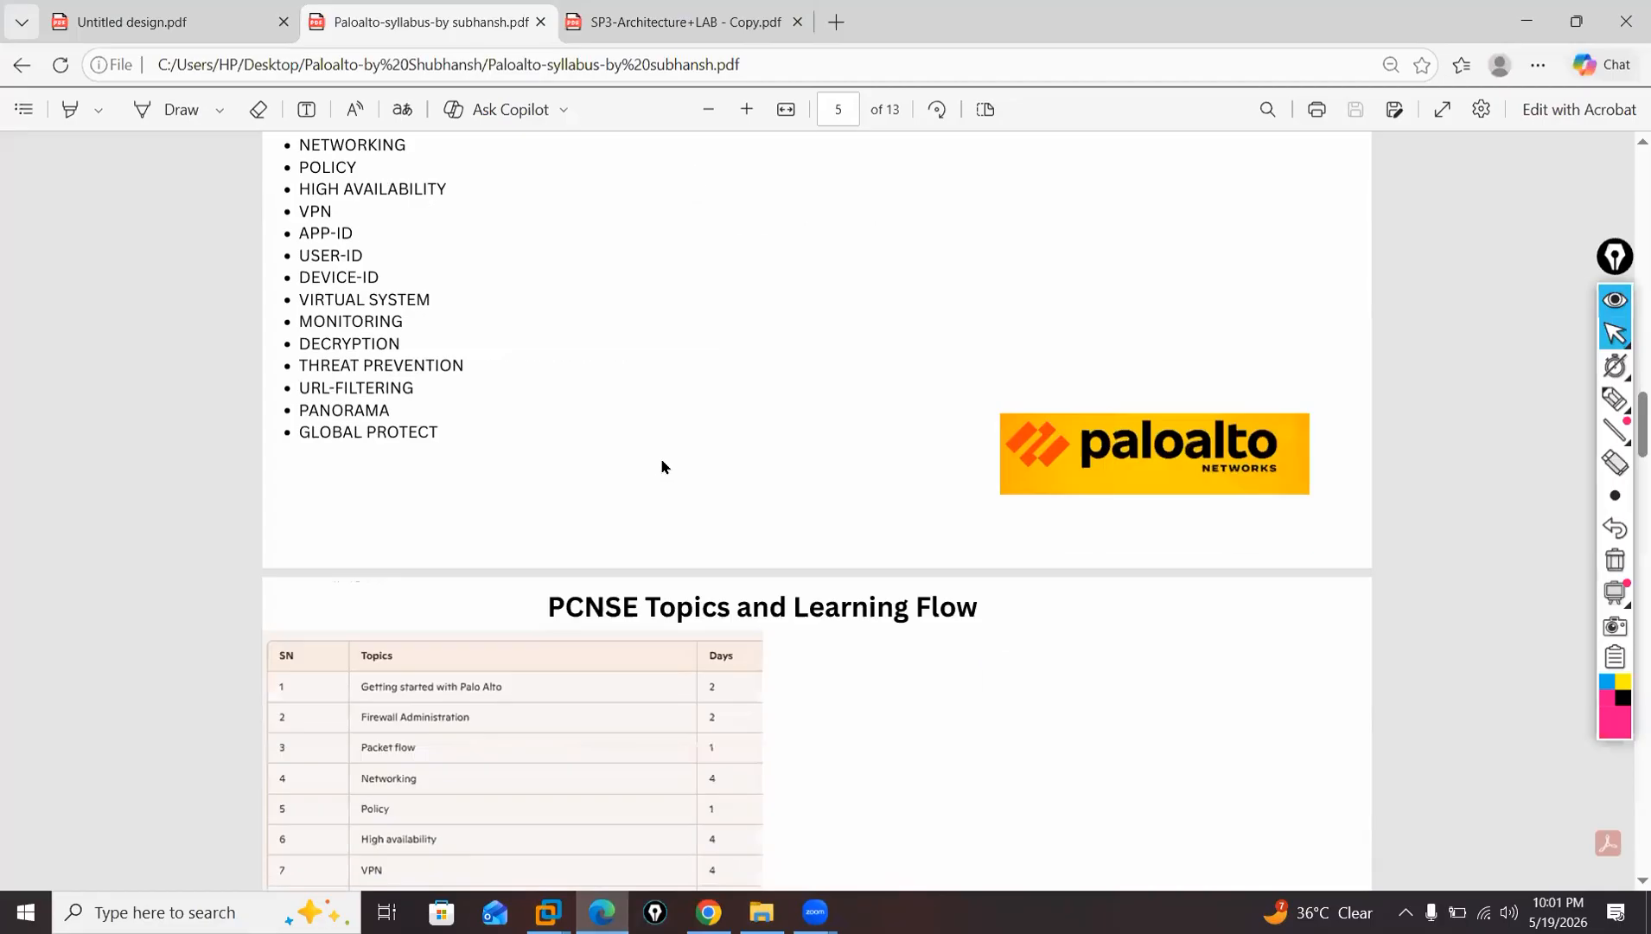
scroll(663, 466, "up", 1)
scroll(662, 468, "up", 5)
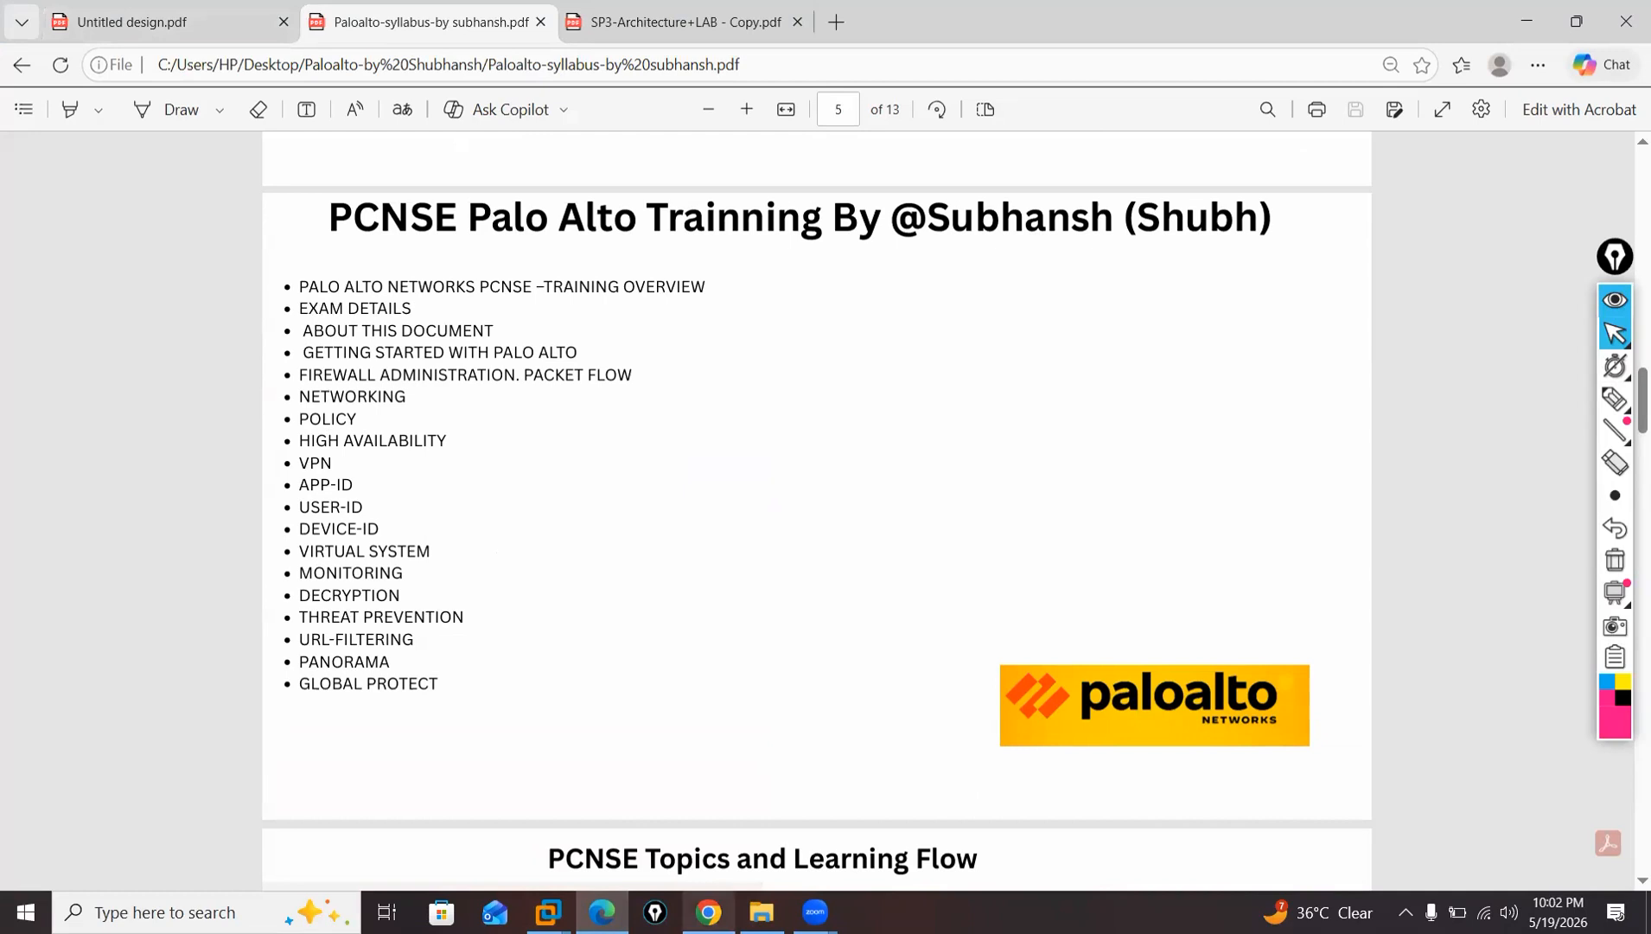
mouse_move(709, 912)
left_click(656, 815)
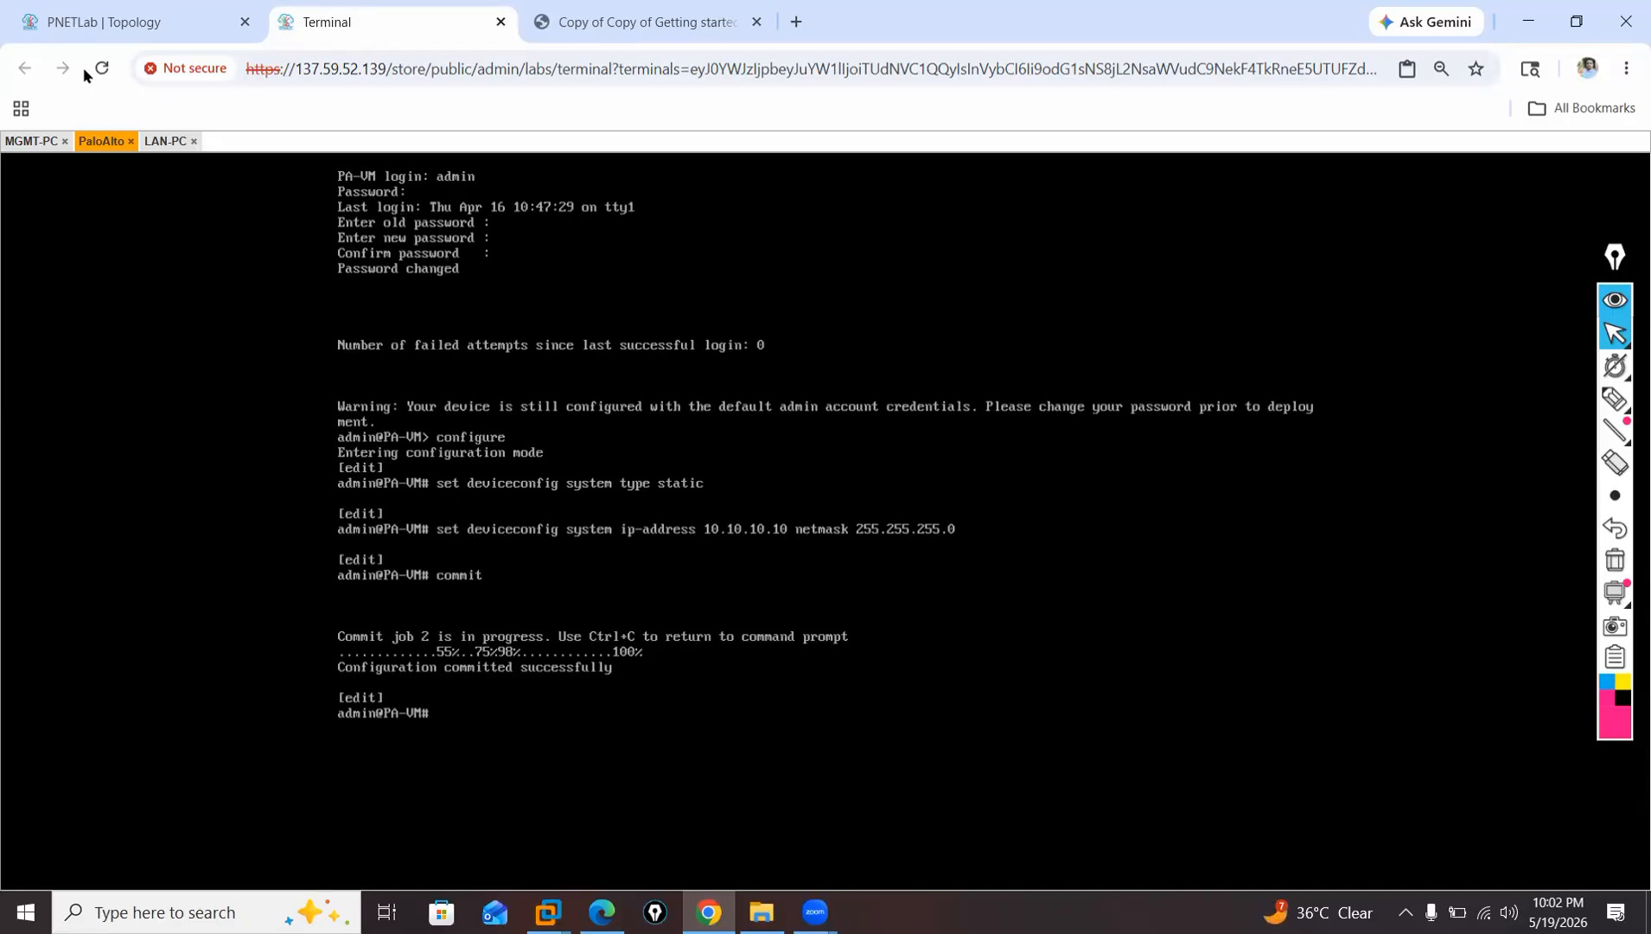
Switch back to the syllabus PDF in Edge and draw pen tick marks beside Policy and High Availability.
left_click(604, 912)
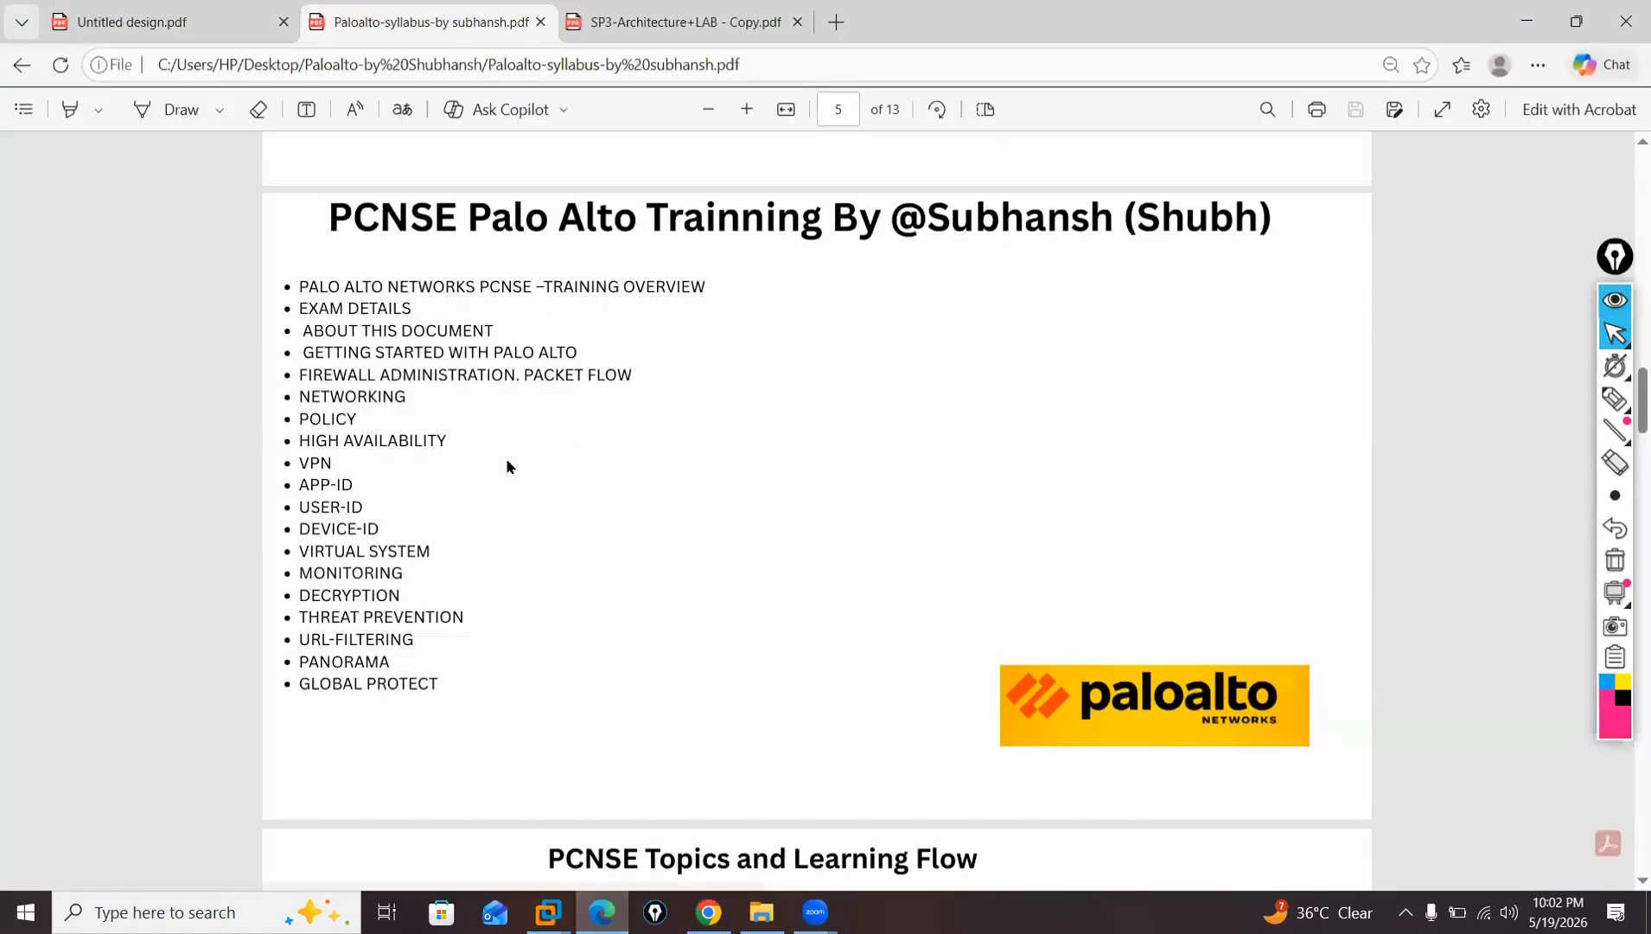
left_click(1615, 398)
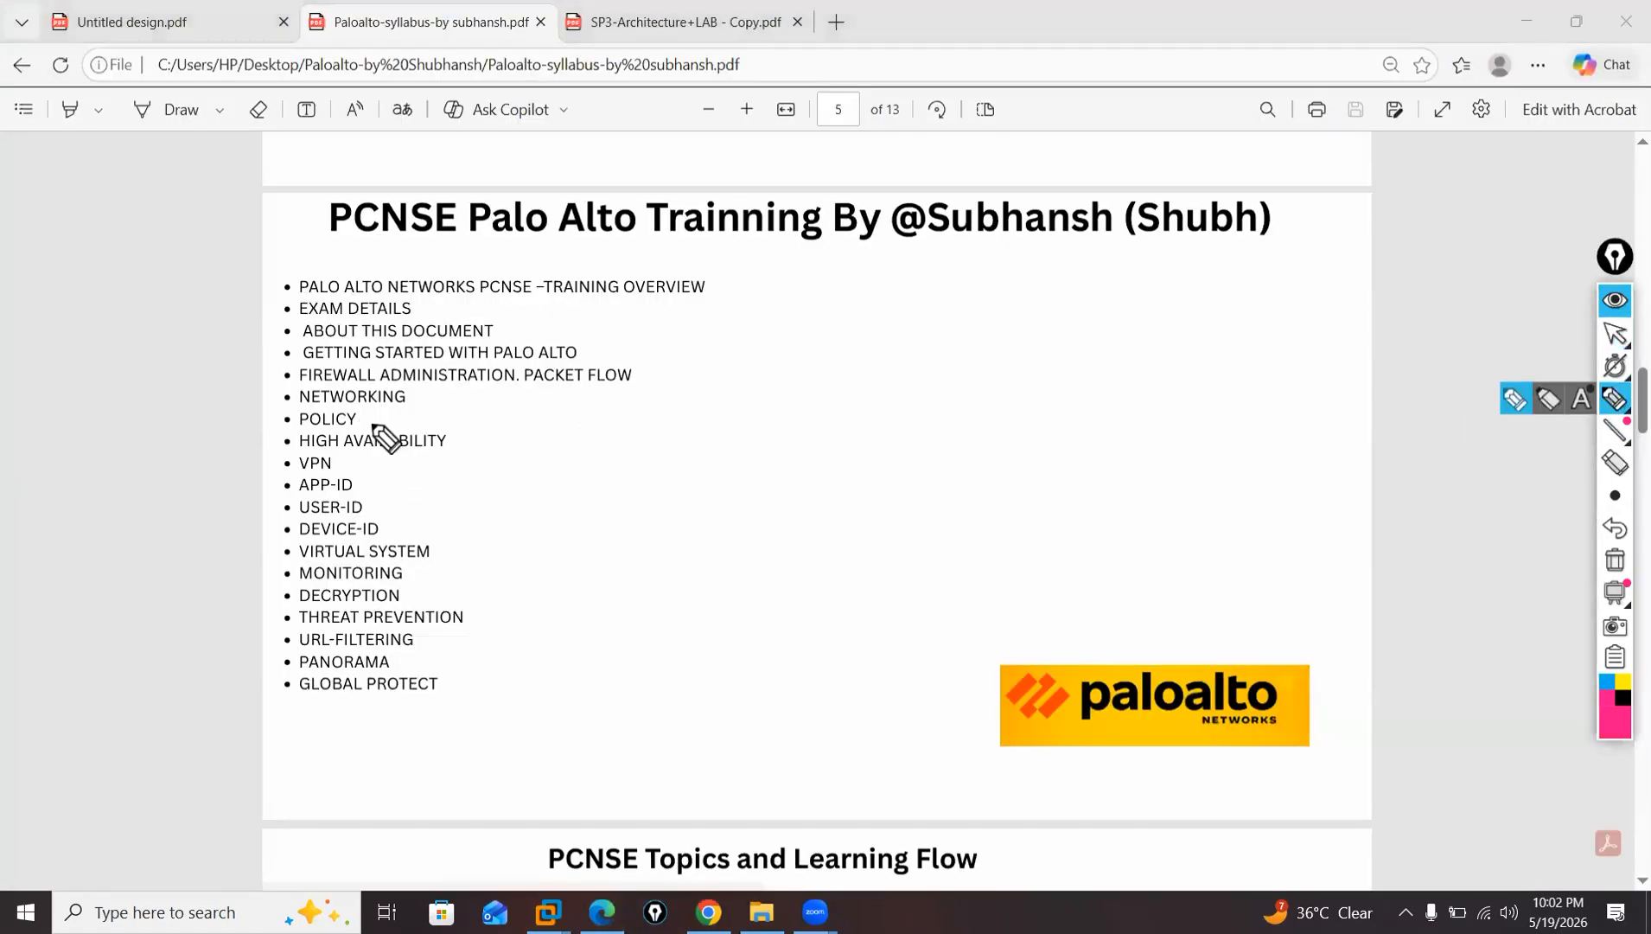
left_click_drag(359, 419, 387, 415)
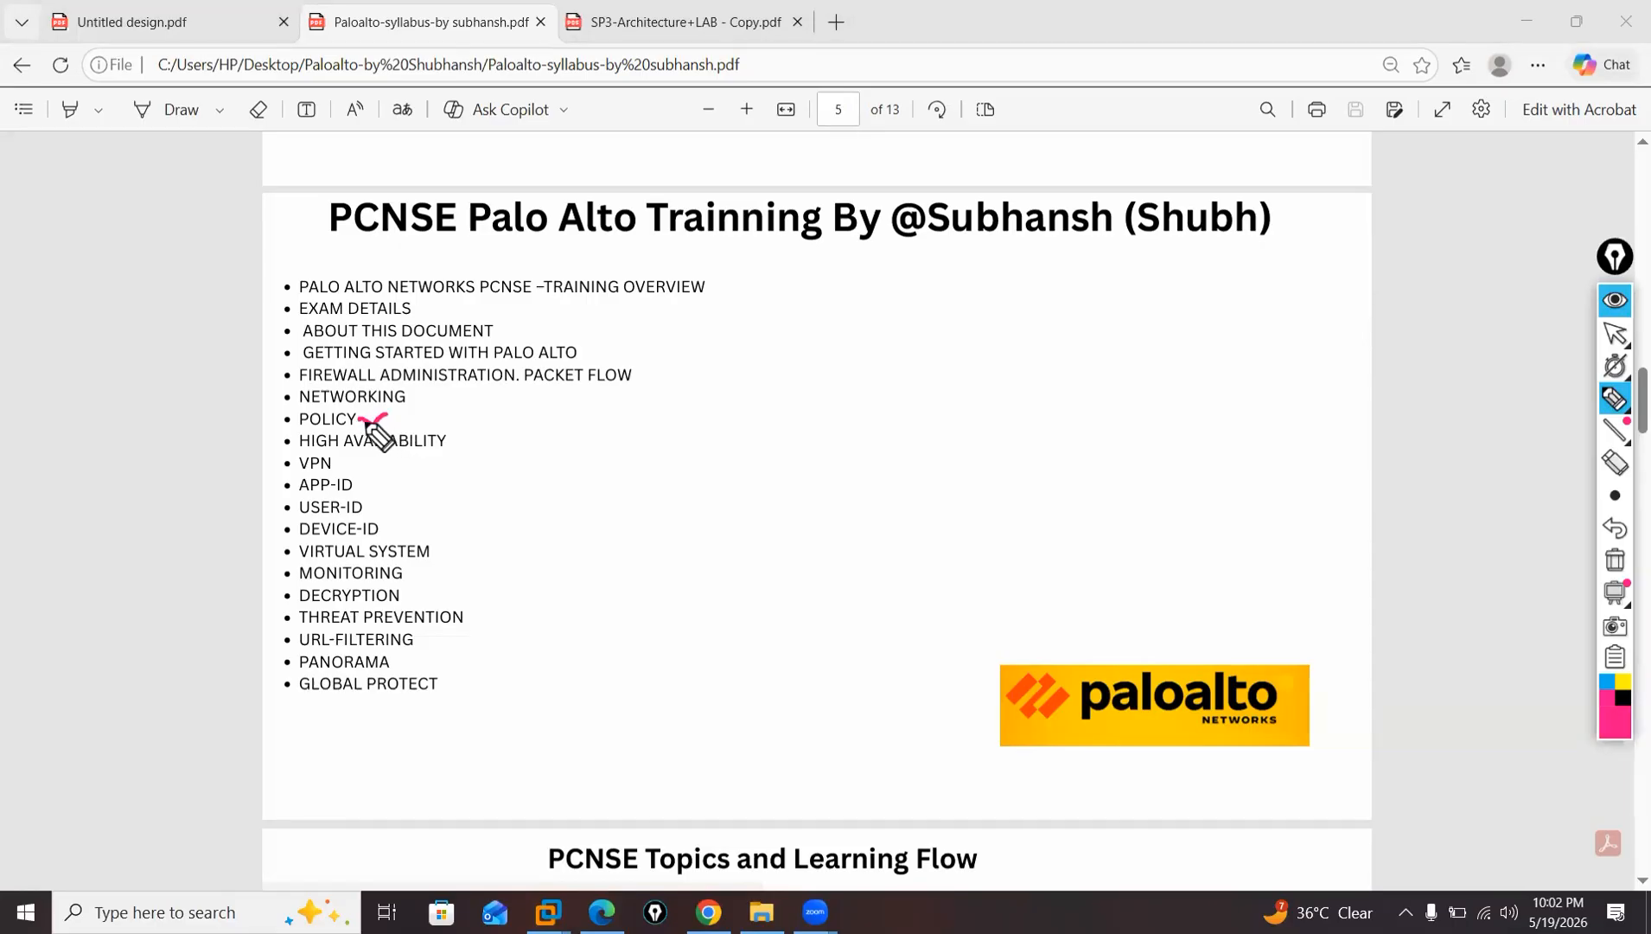
left_click_drag(372, 426, 403, 399)
left_click(451, 441)
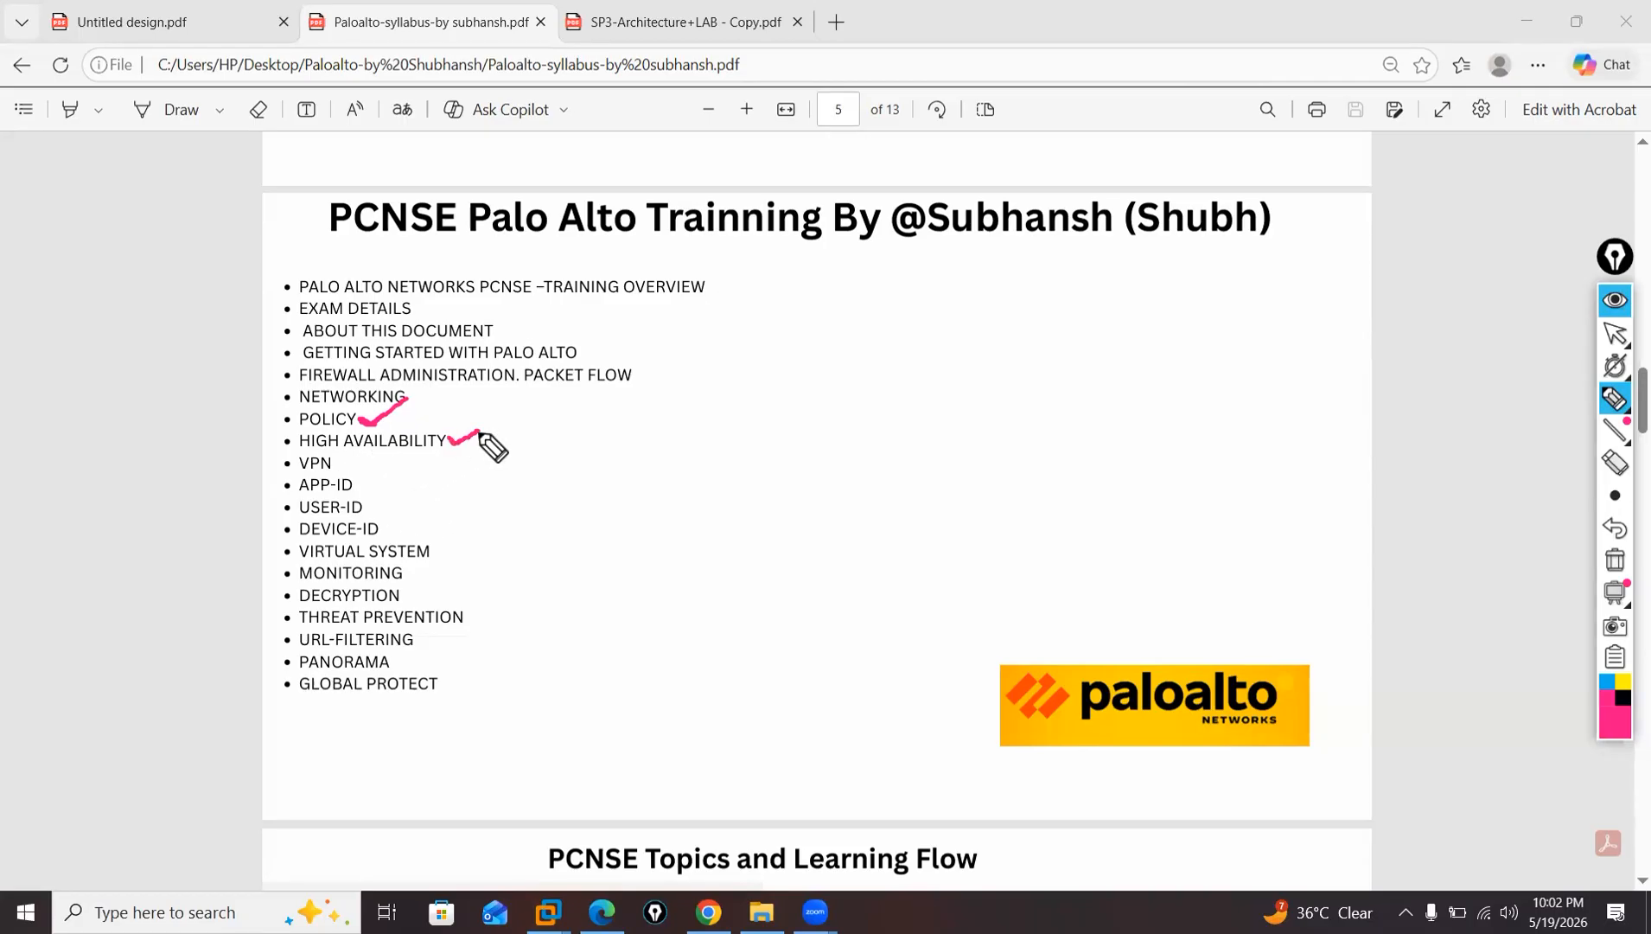